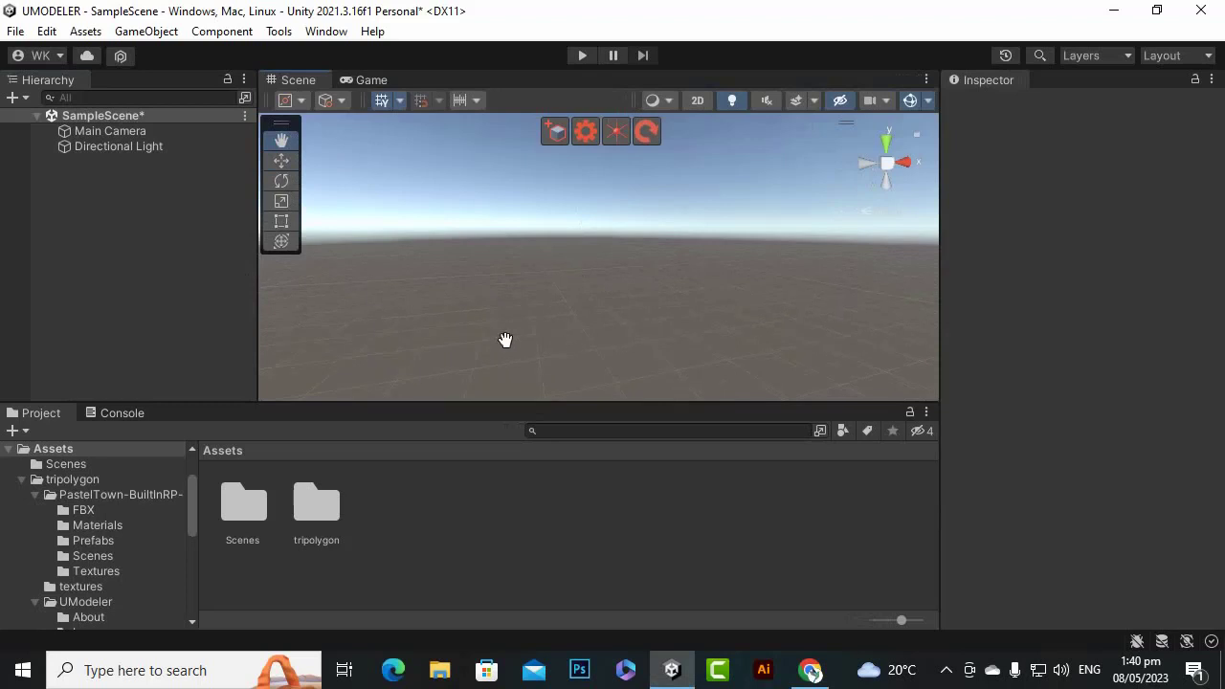
# - Create a new UModeler object in SampleScene
pyautogui.rightClick(106, 191)
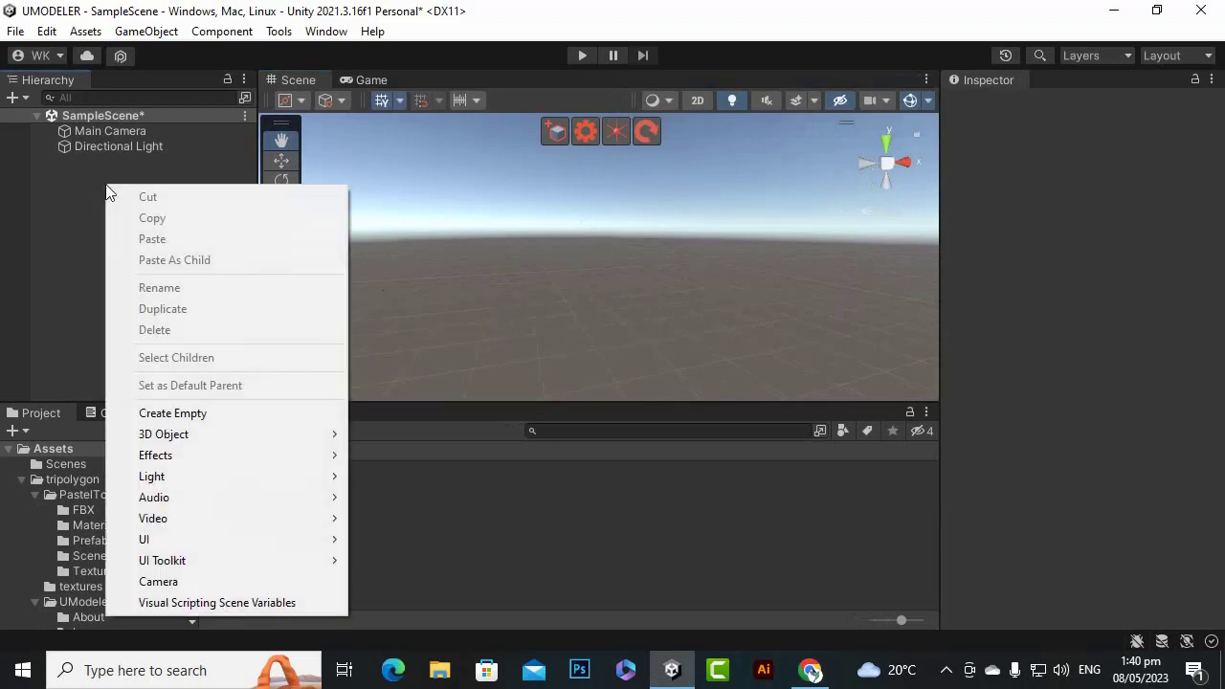
pyautogui.click(279, 31)
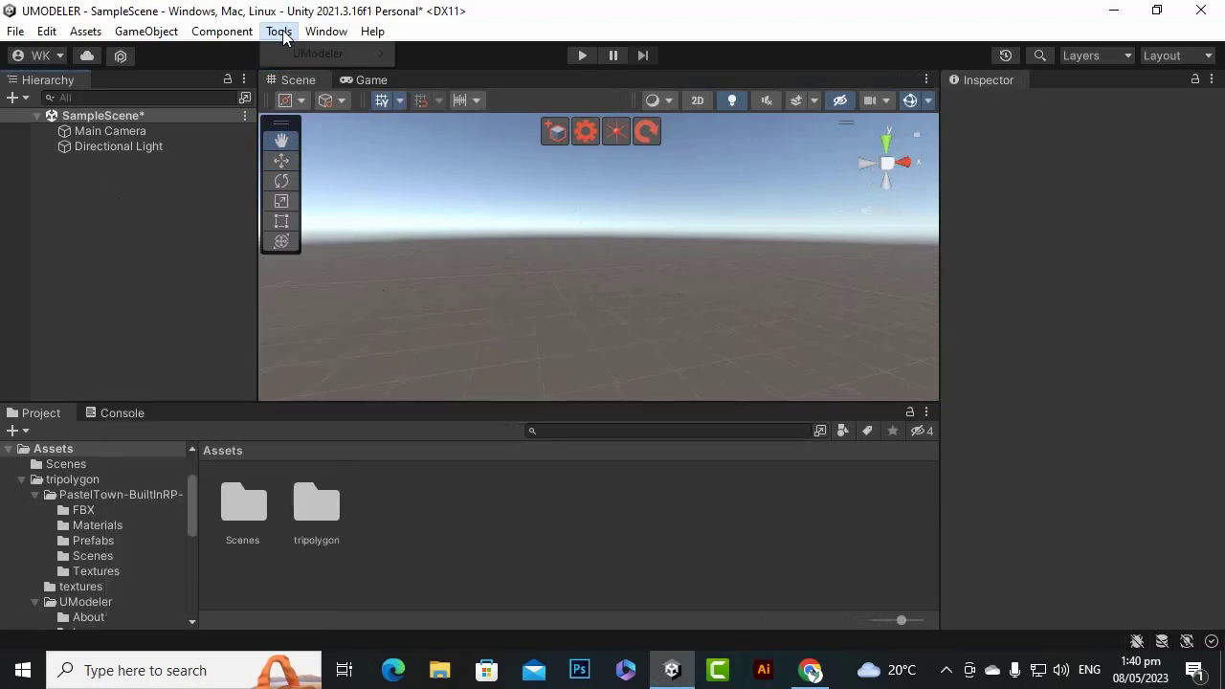
pyautogui.moveTo(300, 51)
pyautogui.click(451, 50)
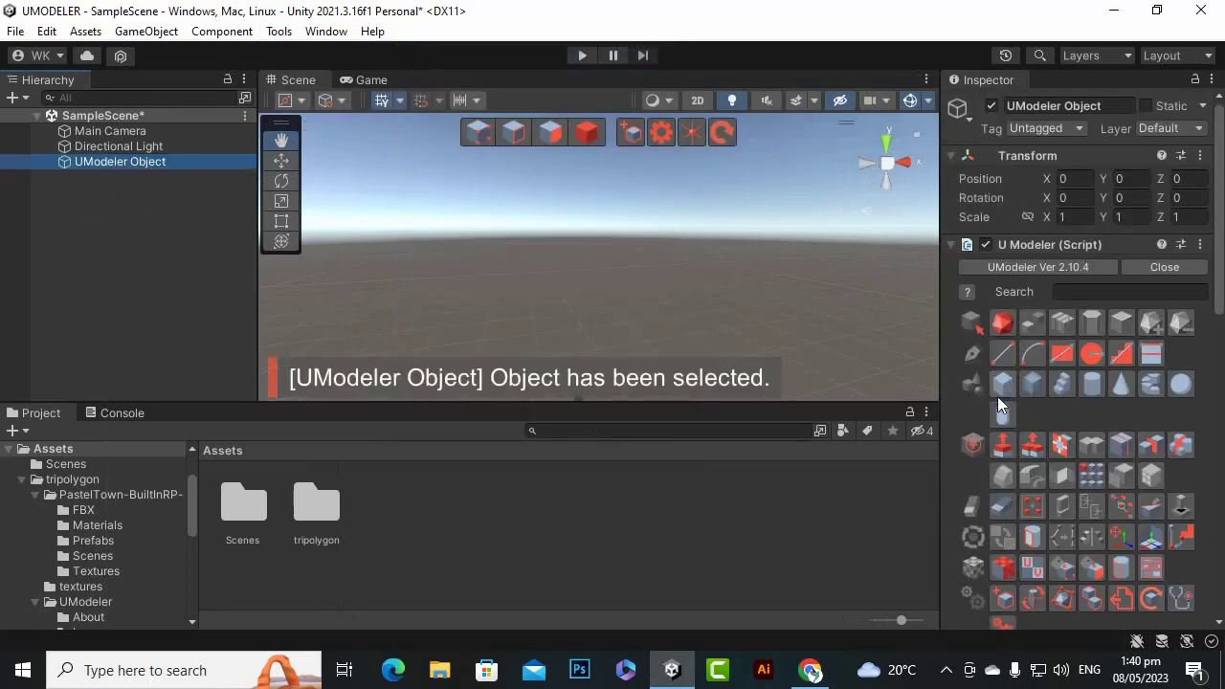
# - Draw a box about 1.39 wide on the ground grid with the UModeler Box tool
pyautogui.click(561, 337)
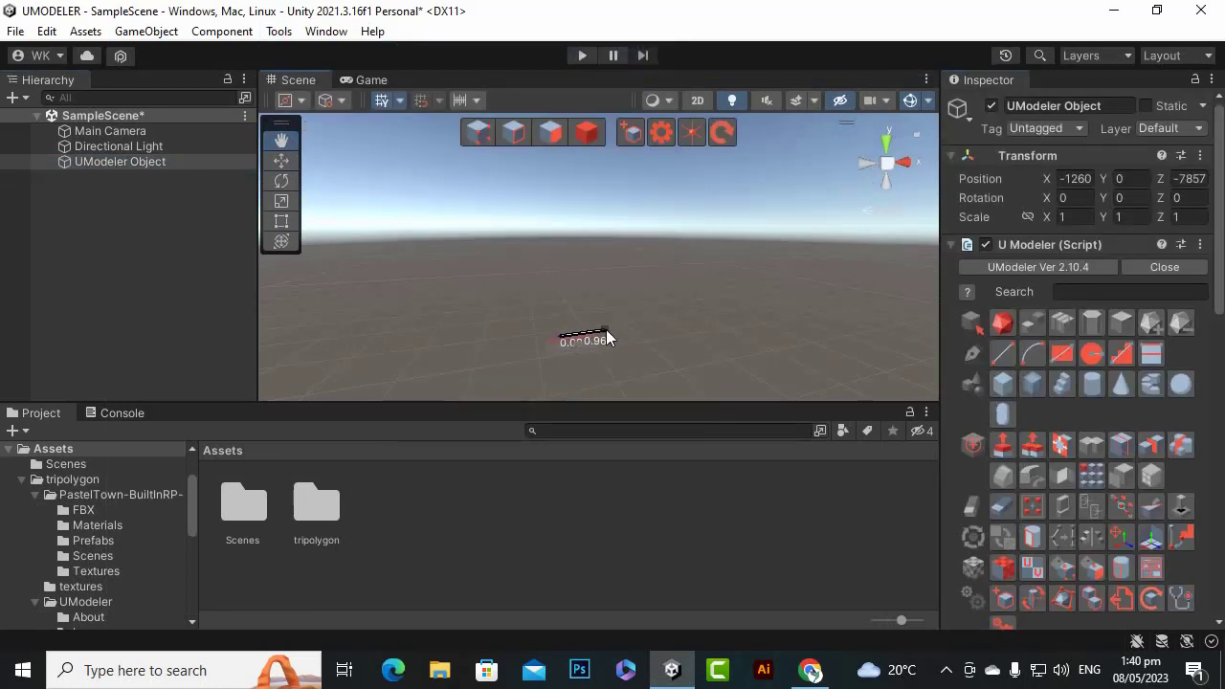
pyautogui.moveTo(610, 337)
pyautogui.mouseDown()
pyautogui.moveTo(609, 298)
pyautogui.moveTo(608, 315)
pyautogui.mouseUp()
pyautogui.click(608, 278)
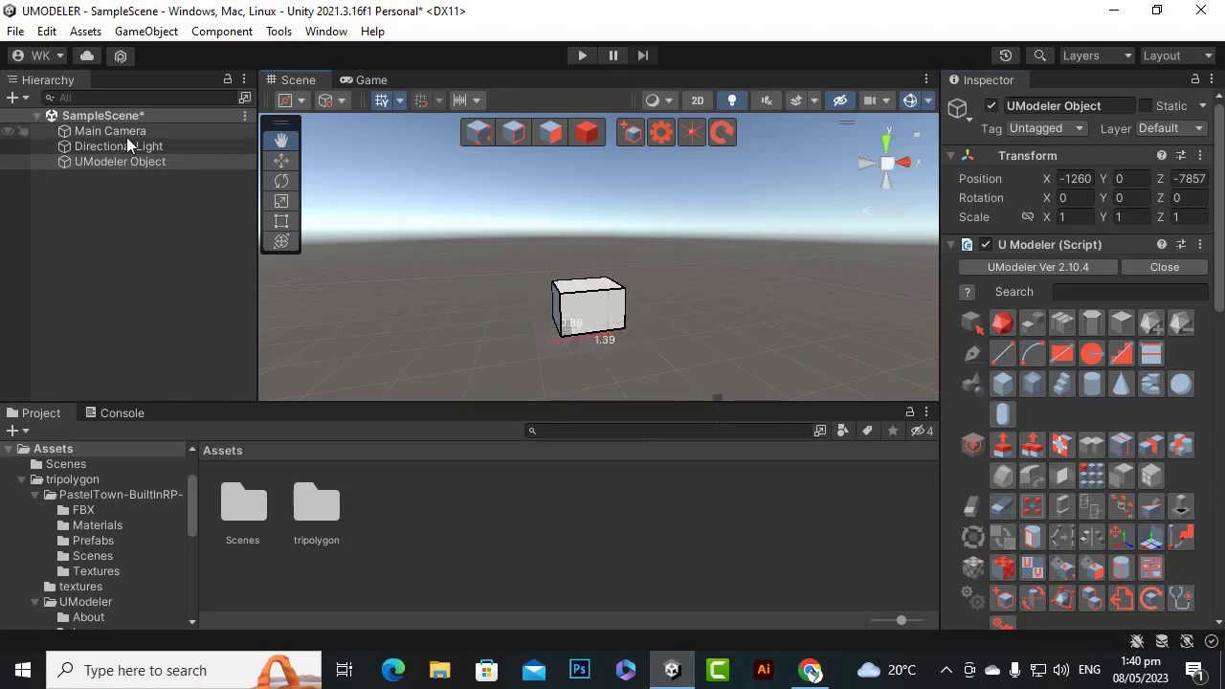
pyautogui.scroll(3, 577, 251)
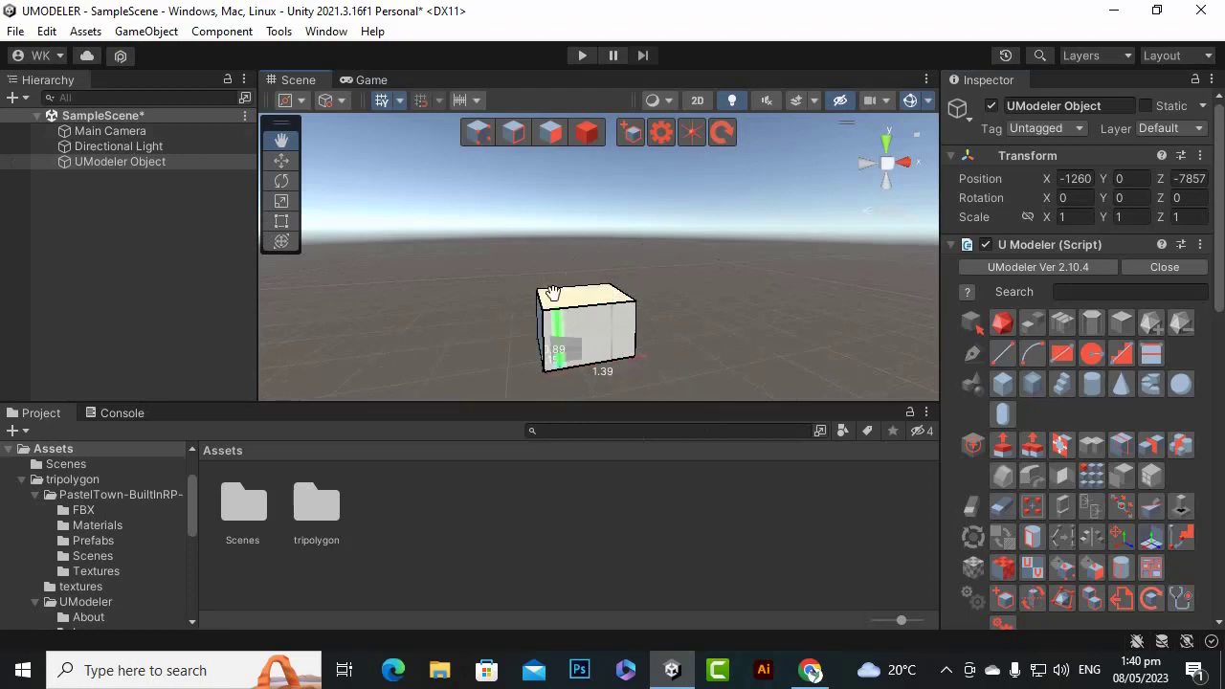
# - Extend the box upward from its top face with Push Pull, making the uppermost section about 0.70 high
pyautogui.click(547, 134)
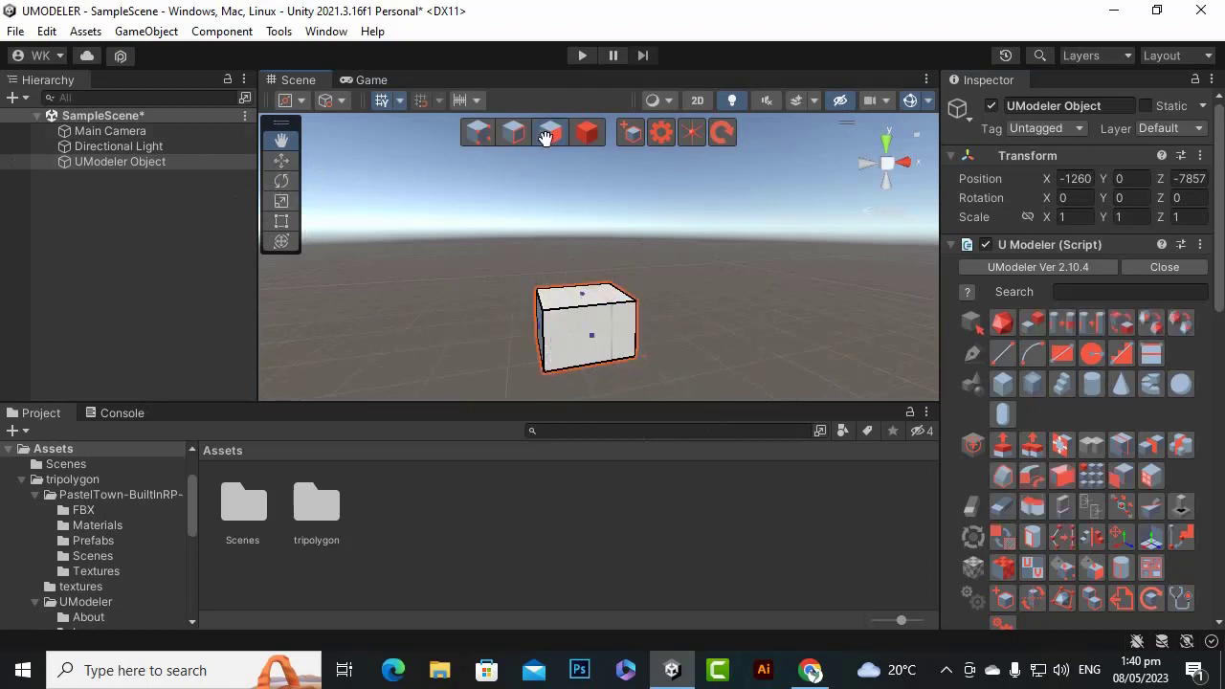
pyautogui.press('w')
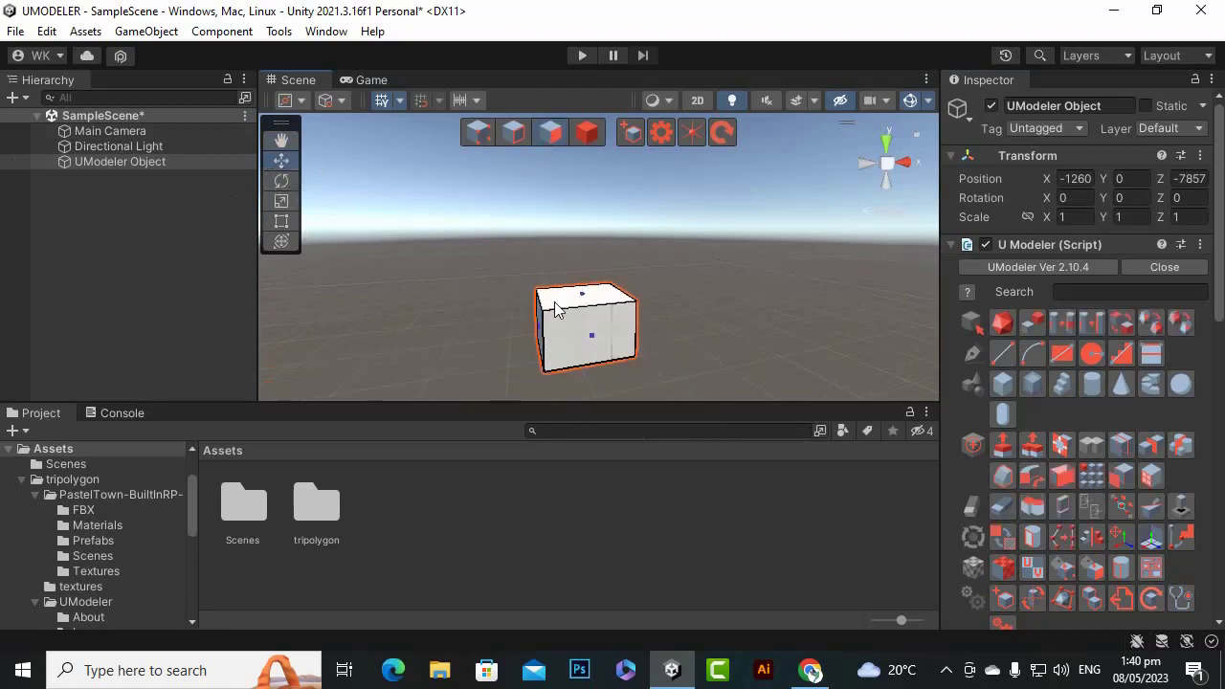
pyautogui.click(557, 308)
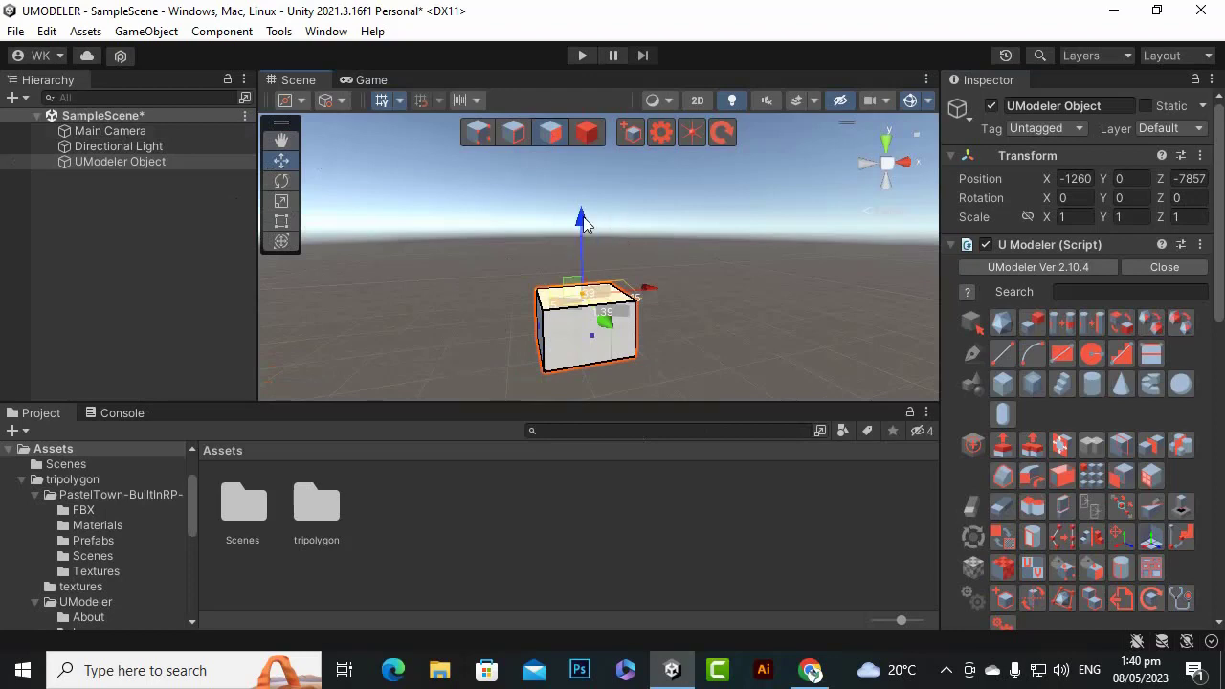
pyautogui.press('p')
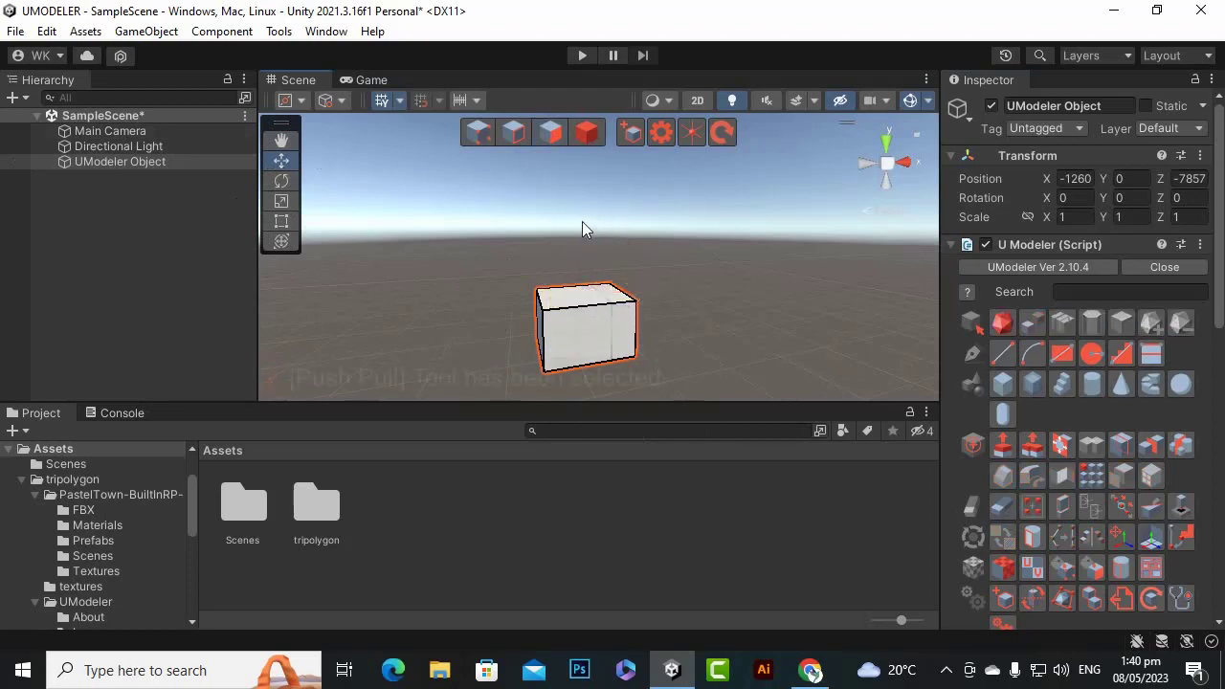
pyautogui.moveTo(581, 288); pyautogui.dragTo(581, 223)
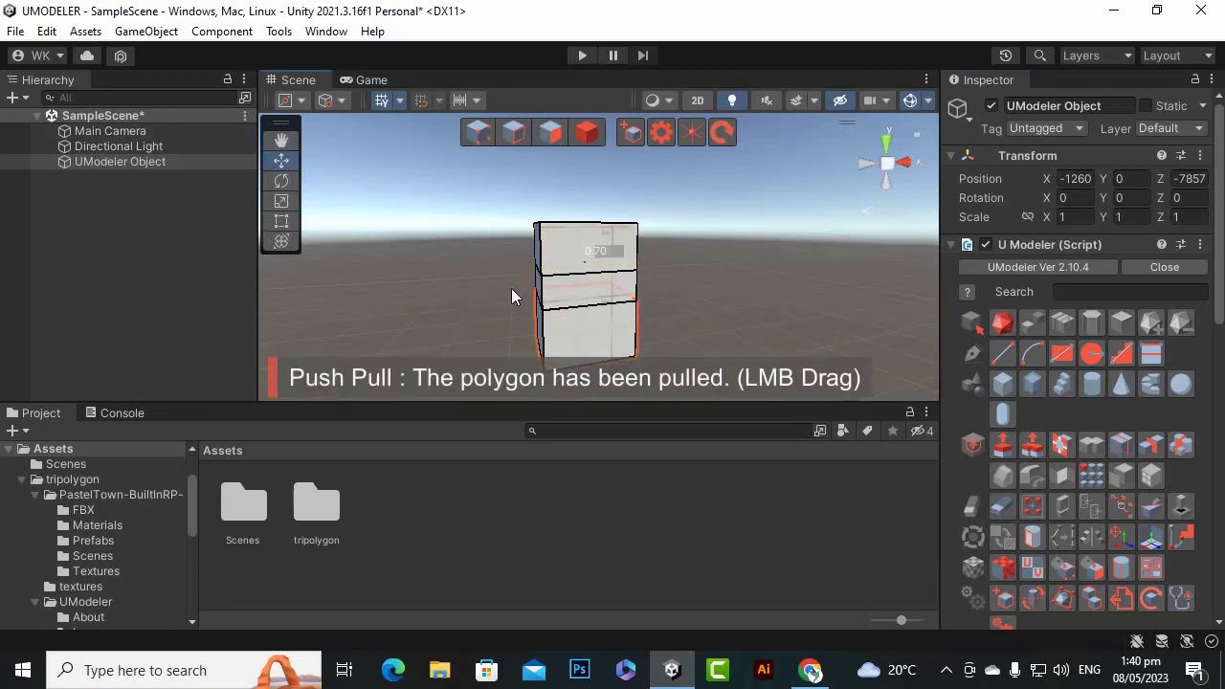
# - Pull the top and bottom sections' faces outward on one side with Push Pull, by about 0.96 and 0.59
pyautogui.moveTo(502, 279); pyautogui.dragTo(222, 220, button='right')
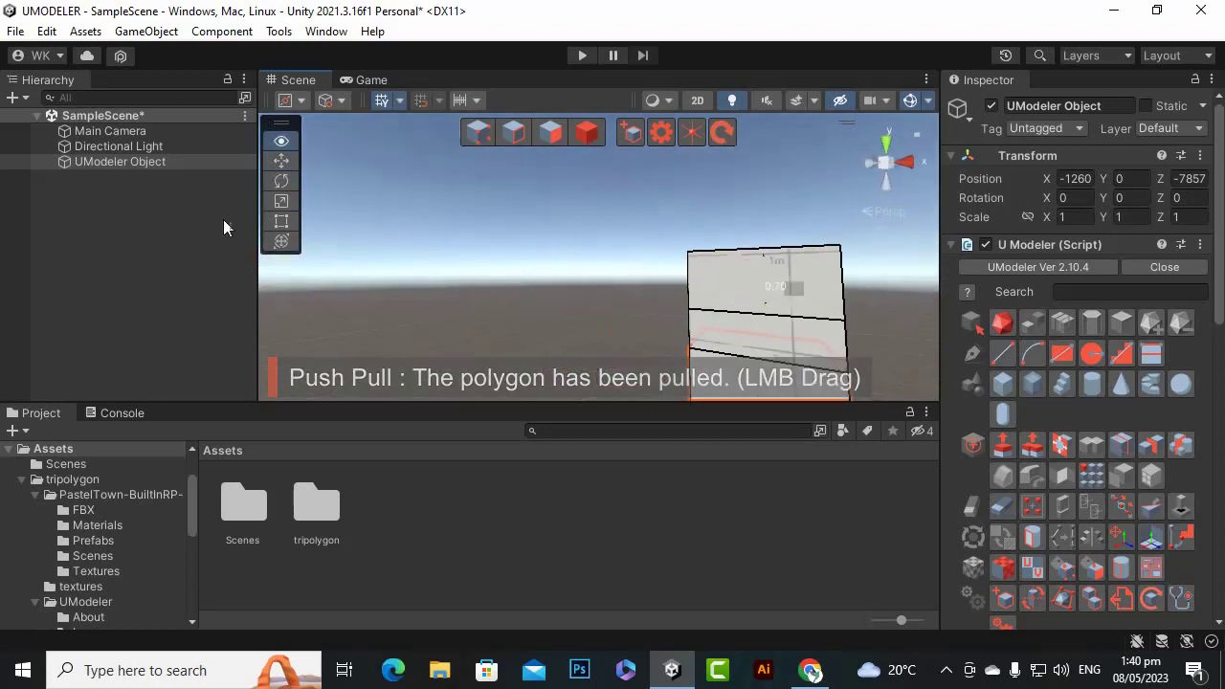
pyautogui.scroll(-5, 566, 340)
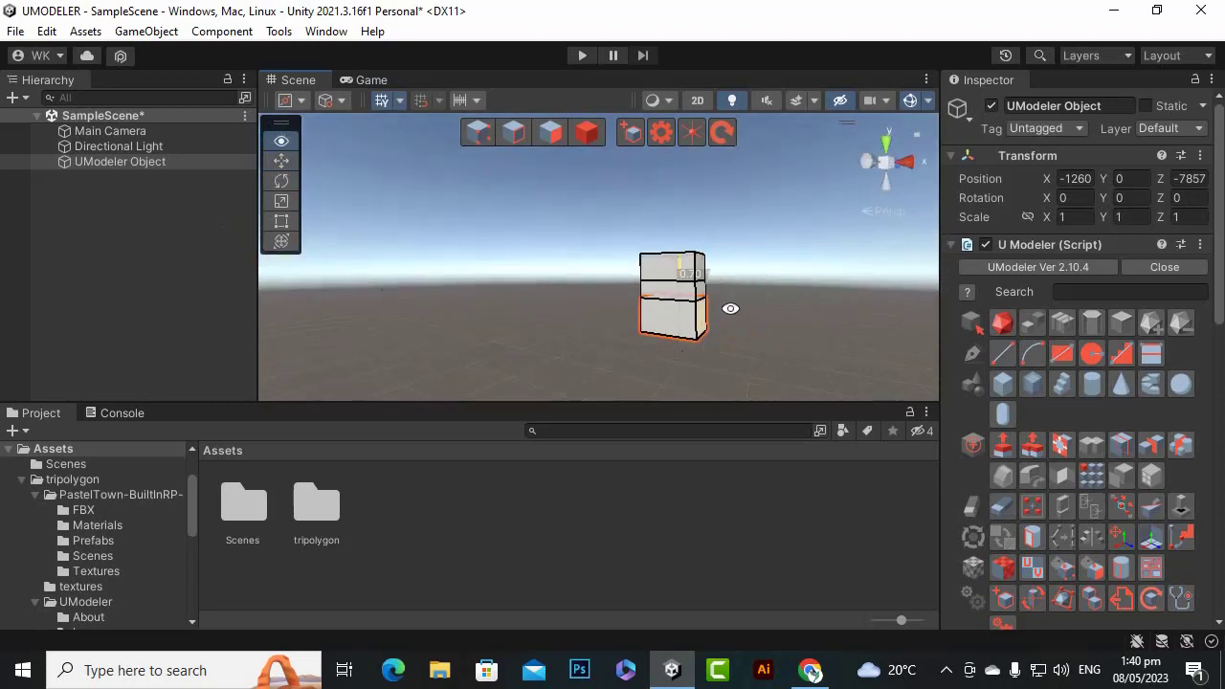
pyautogui.keyDown('alt'); pyautogui.moveTo(731, 309); pyautogui.dragTo(516, 359); pyautogui.keyUp('alt')
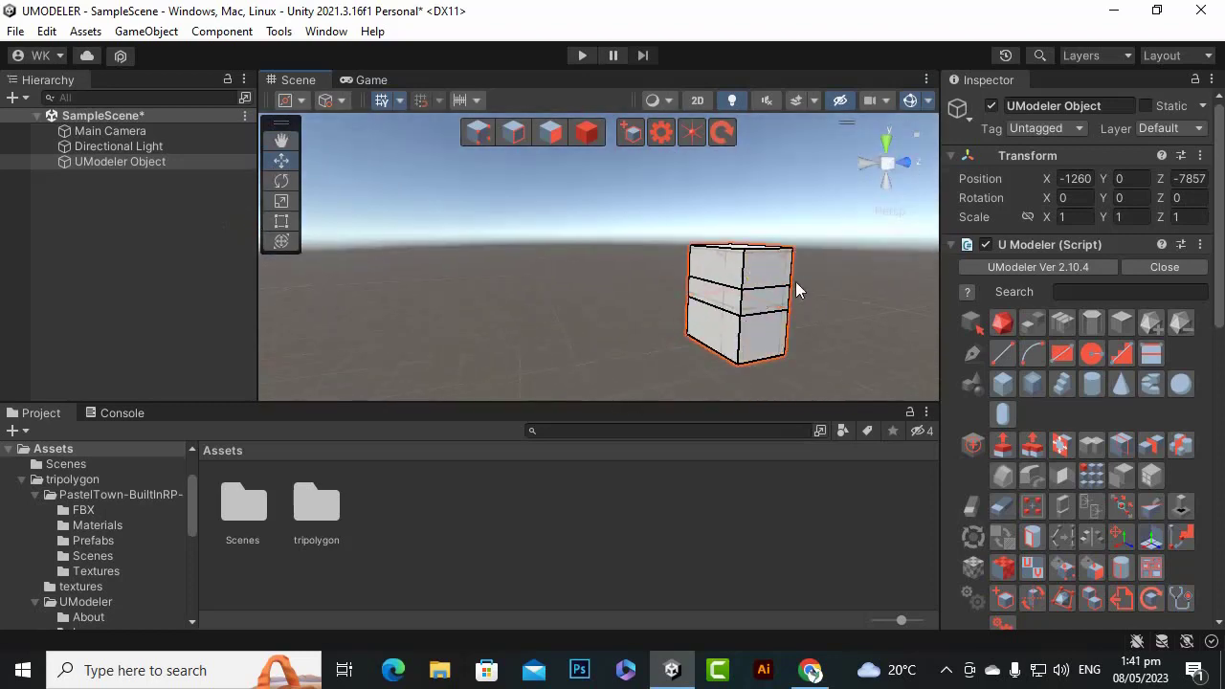
pyautogui.moveTo(784, 270); pyautogui.dragTo(842, 307)
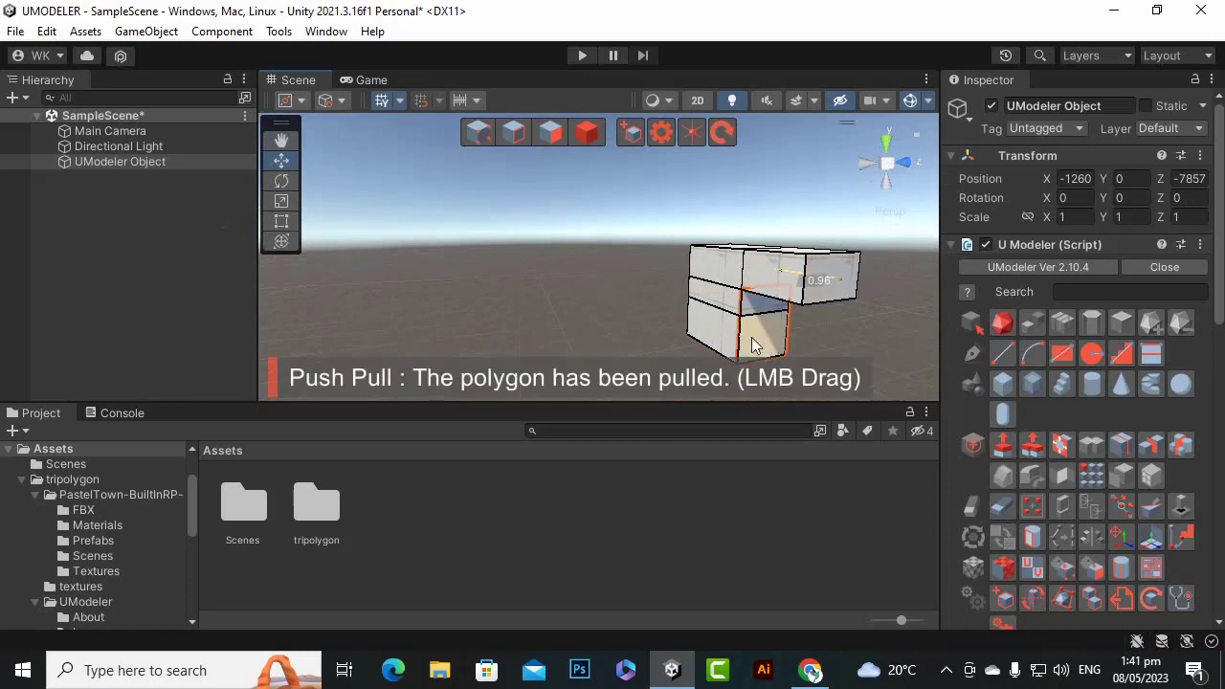
pyautogui.moveTo(751, 337)
pyautogui.mouseDown()
pyautogui.moveTo(811, 356)
pyautogui.moveTo(753, 332)
pyautogui.mouseUp()
# - Pull the top face of the upper side extension upward by about 1.10 with Push Pull
pyautogui.scroll(-4, 599, 254)
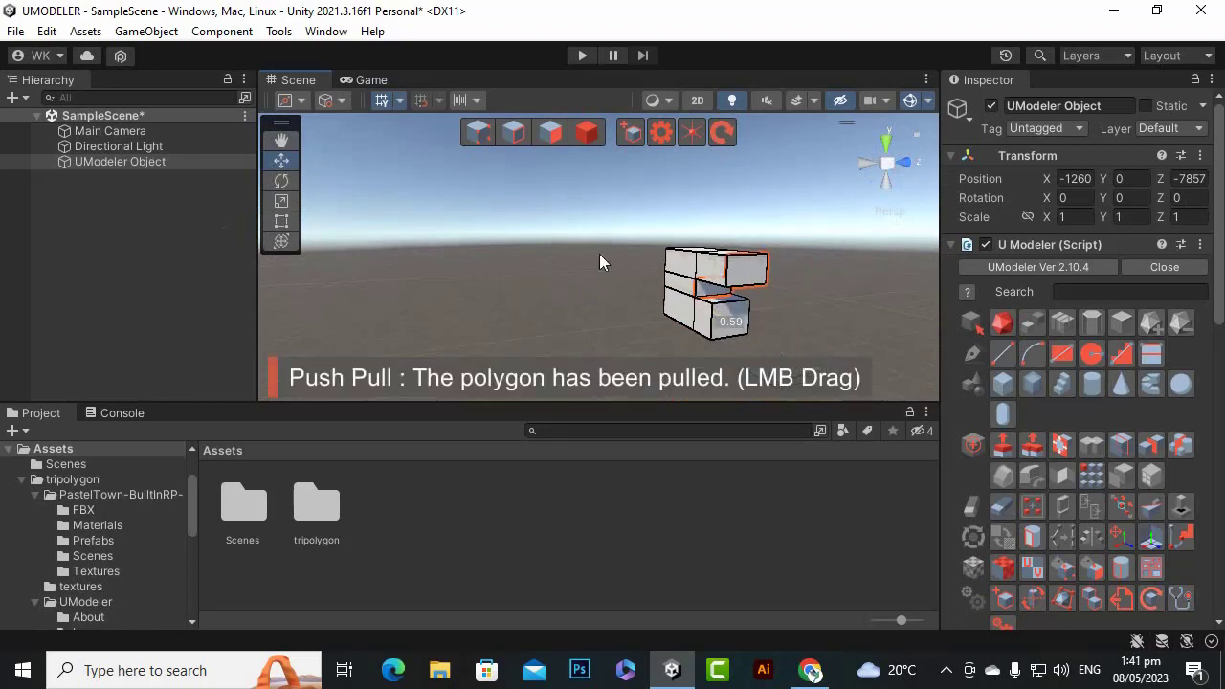
pyautogui.keyDown('alt'); pyautogui.moveTo(542, 275); pyautogui.dragTo(771, 316); pyautogui.keyUp('alt')
pyautogui.scroll(2, 638, 242)
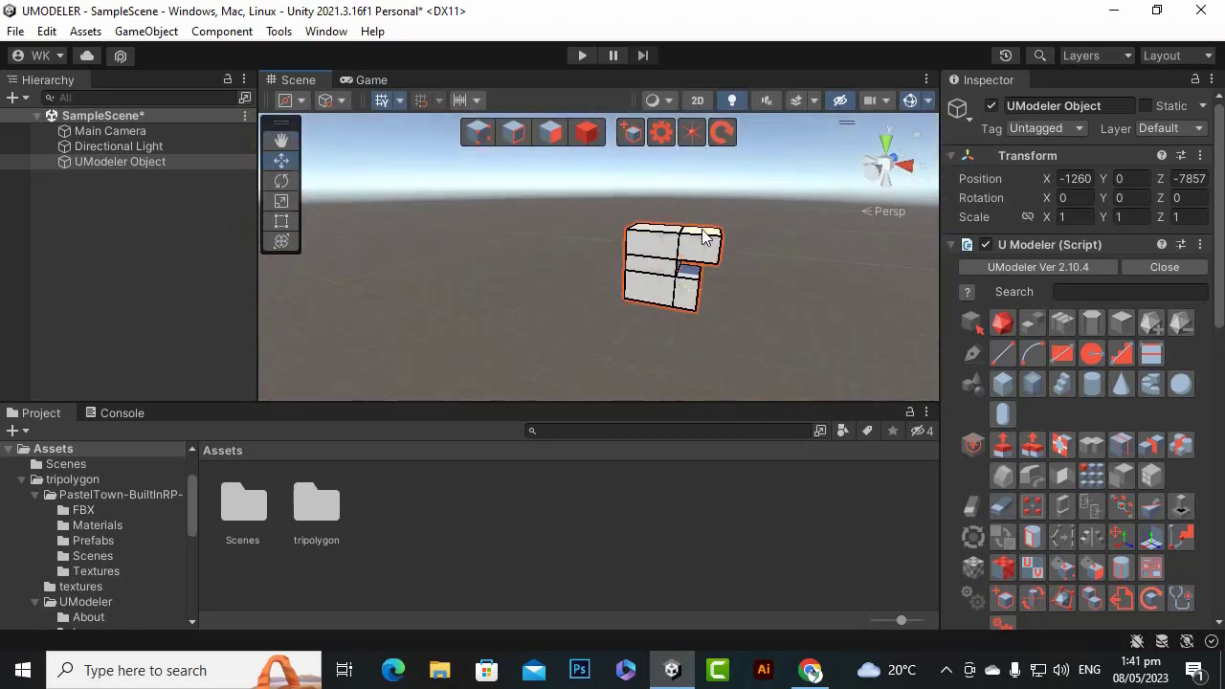
pyautogui.moveTo(703, 237); pyautogui.dragTo(703, 196)
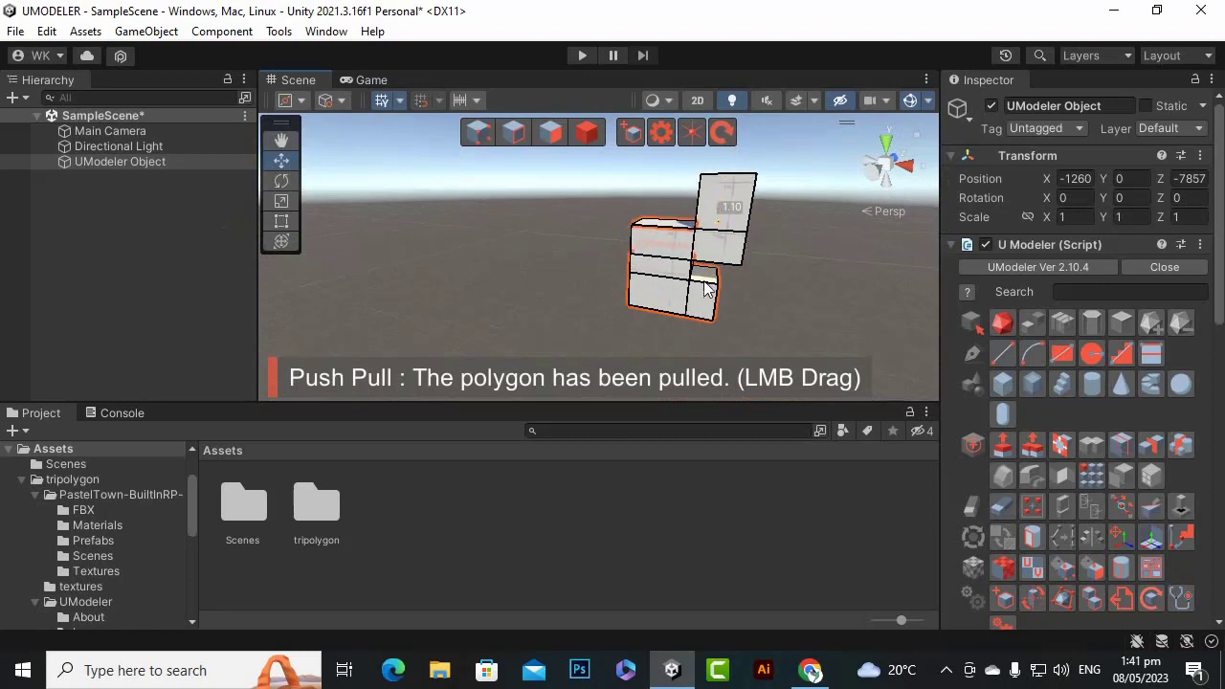
pyautogui.scroll(2, 703, 282)
# - Examine the extruded block shape from several sides and distances
pyautogui.click(281, 141)
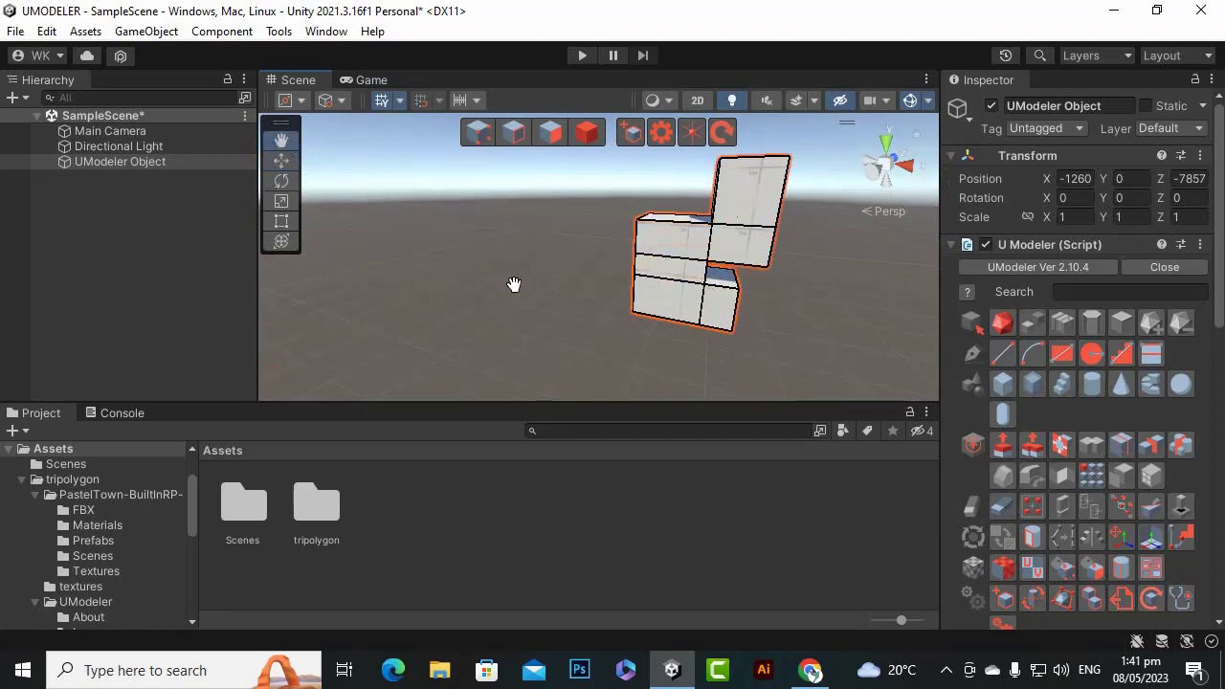
pyautogui.keyDown('alt'); pyautogui.moveTo(524, 285); pyautogui.dragTo(834, 323); pyautogui.keyUp('alt')
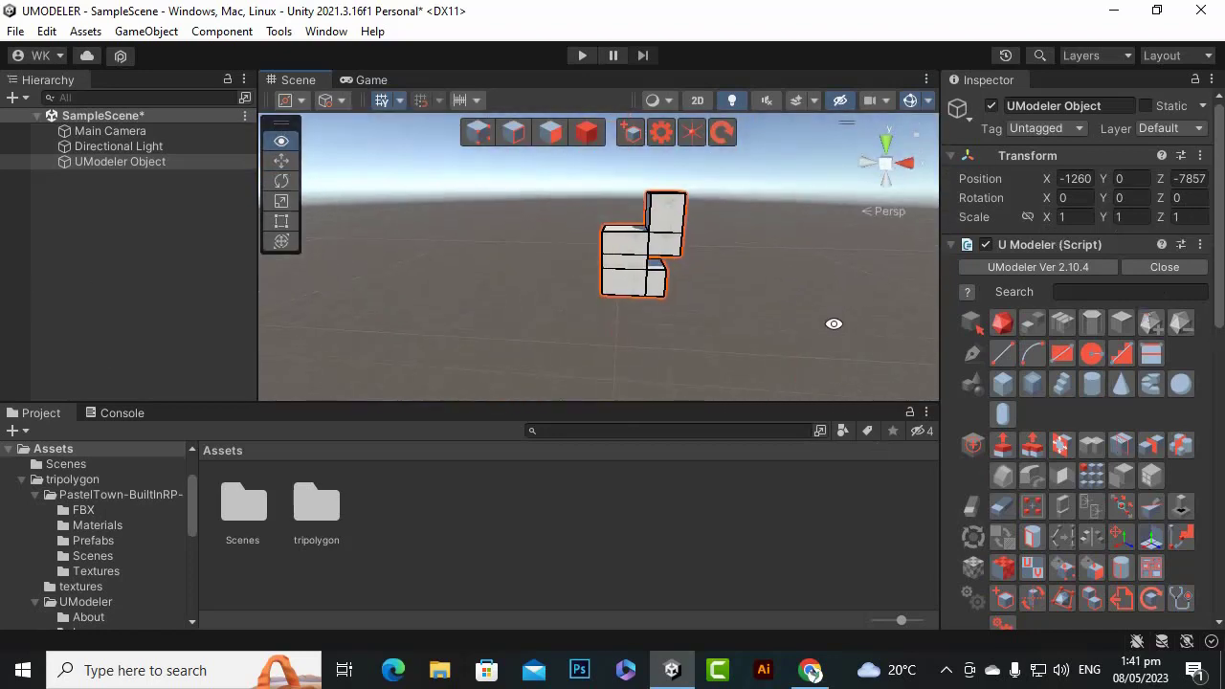
pyautogui.scroll(5, 763, 232)
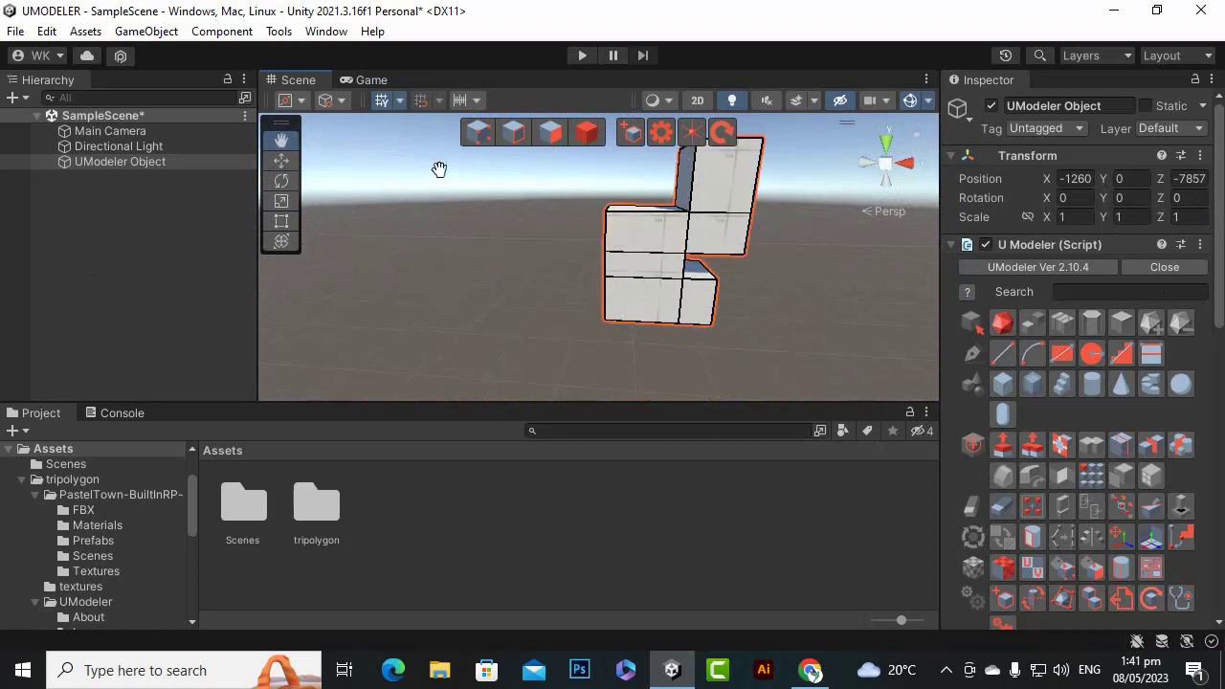
pyautogui.scroll(-3, 536, 299)
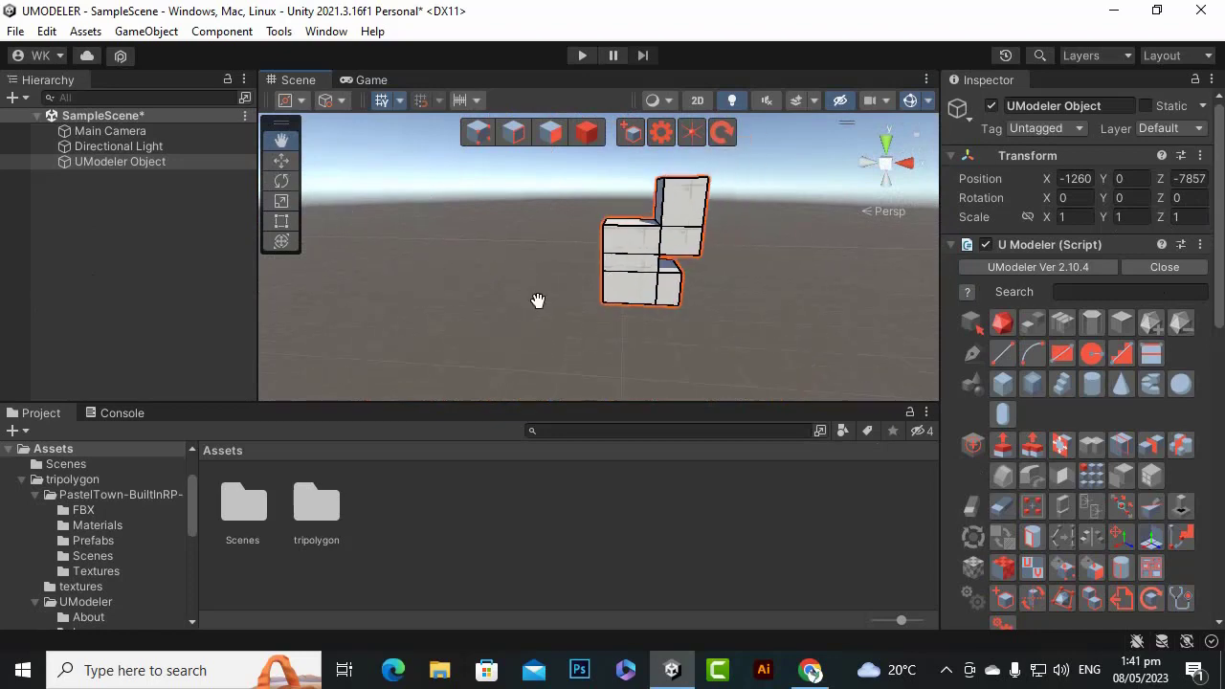
pyautogui.keyDown('alt'); pyautogui.moveTo(819, 281); pyautogui.dragTo(346, 252); pyautogui.keyUp('alt')
pyautogui.press('f')
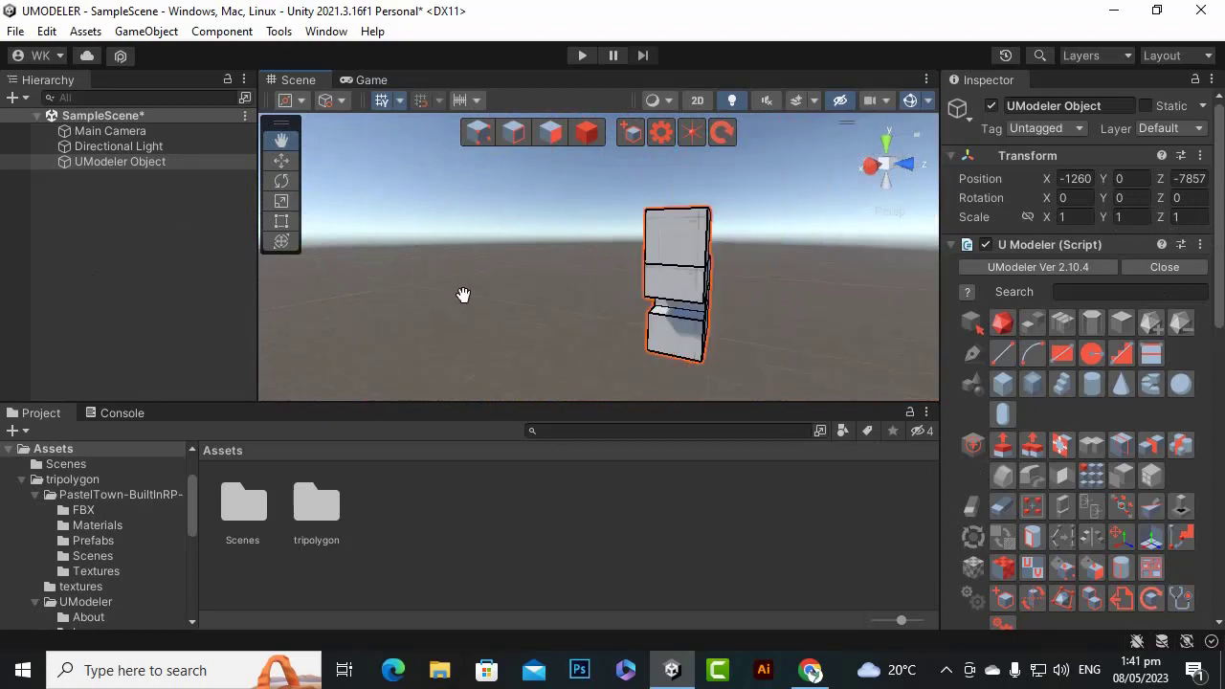
pyautogui.moveTo(820, 309)
pyautogui.keyDown('alt'); pyautogui.mouseDown()
pyautogui.moveTo(555, 304)
pyautogui.moveTo(692, 288)
pyautogui.moveTo(561, 285)
pyautogui.moveTo(821, 316)
pyautogui.mouseUp(); pyautogui.keyUp('alt')
pyautogui.scroll(5, 558, 251)
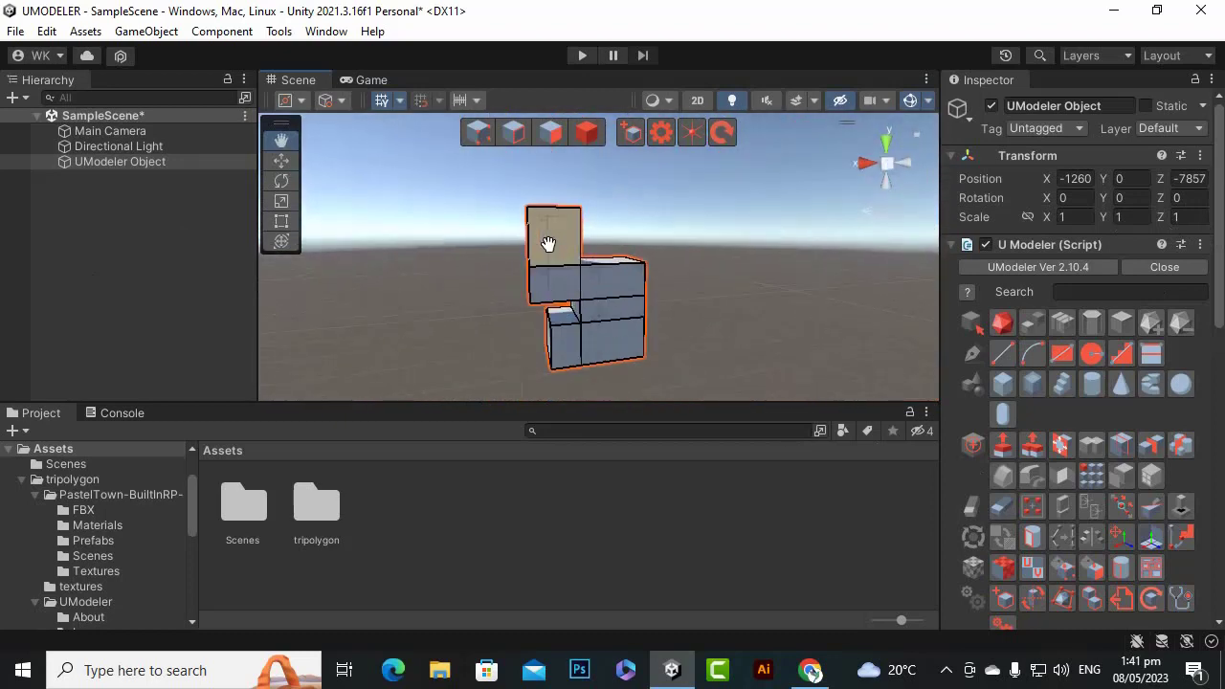
# - Activate the UV tool for the UModeler object and bring up its mapping settings
pyautogui.scroll(-4, 1078, 435)
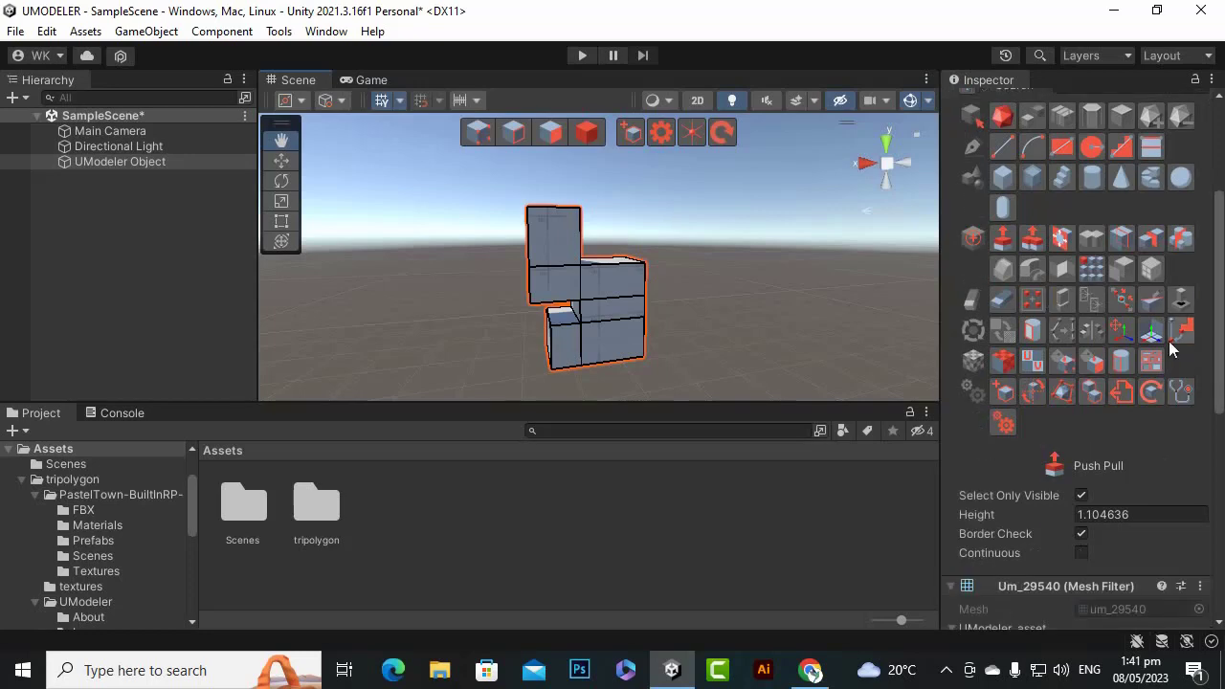
pyautogui.click(1029, 363)
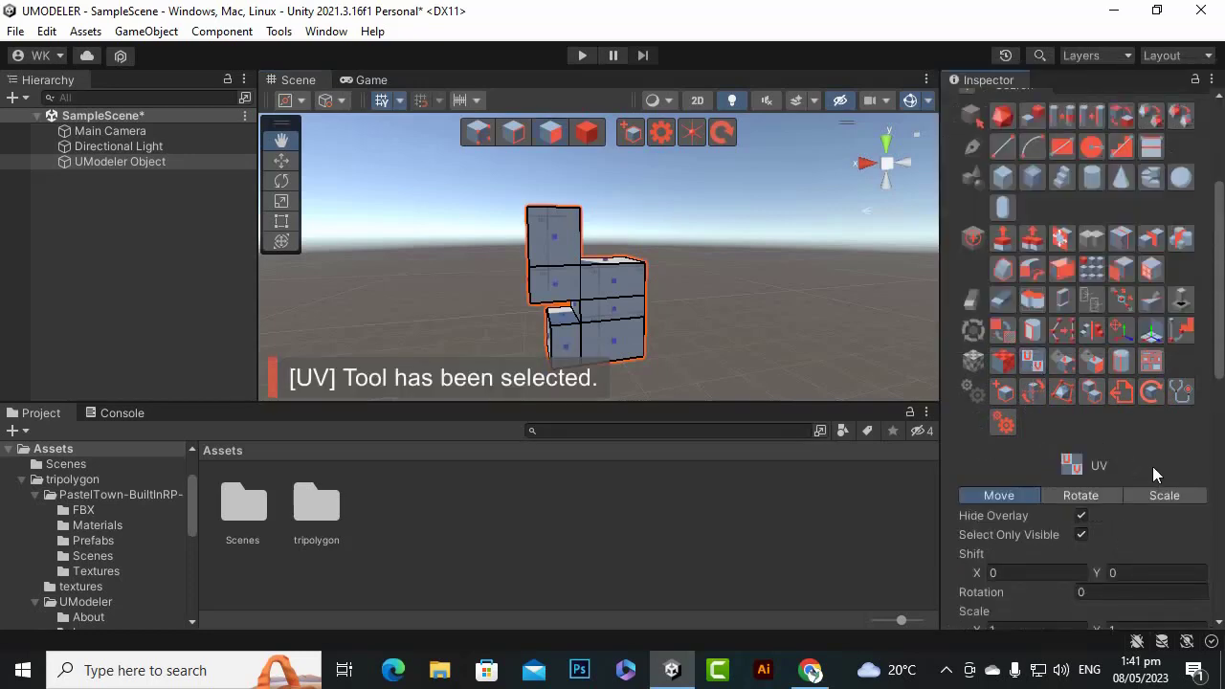
pyautogui.scroll(-3, 1152, 466)
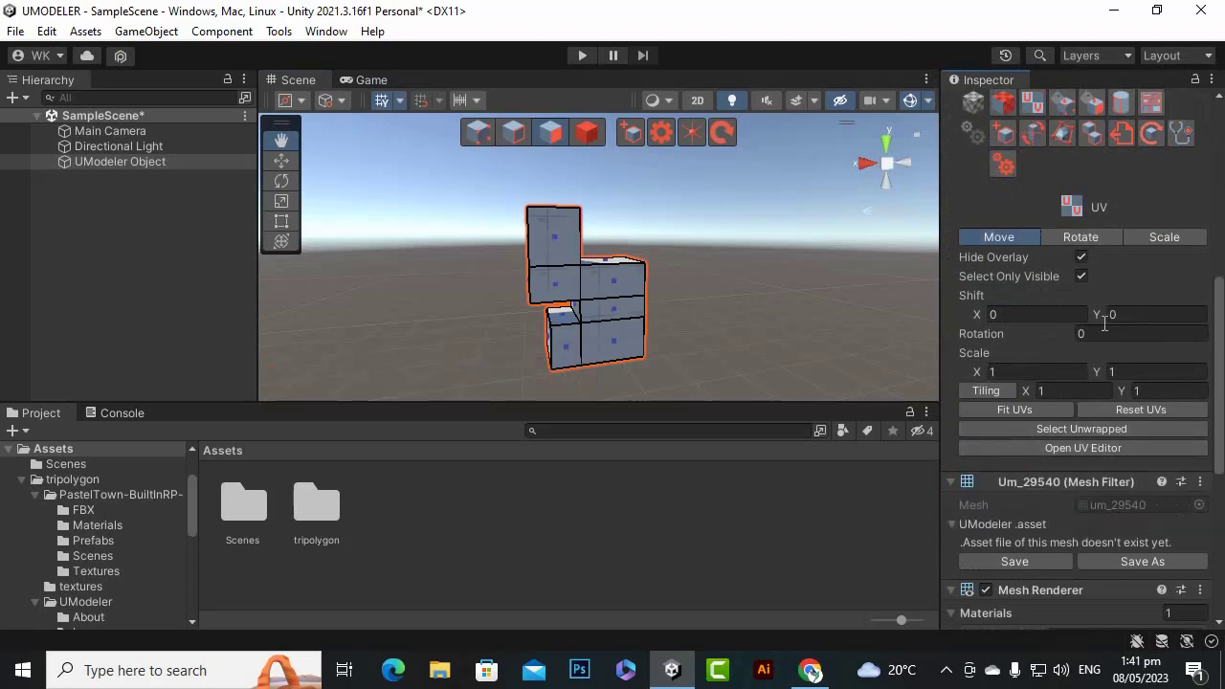
# - Replace the mesh's Element 0 material with HamburgerModel_A and check it up close on the shape
pyautogui.scroll(-2, 1102, 382)
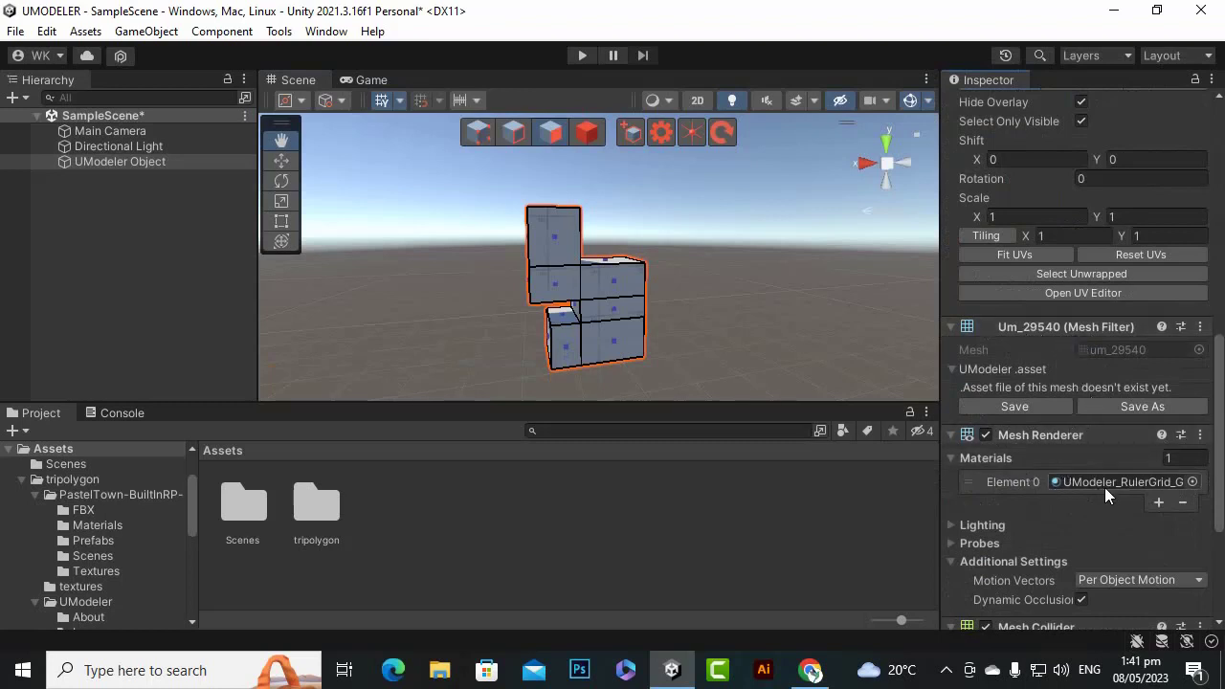
pyautogui.click(1192, 481)
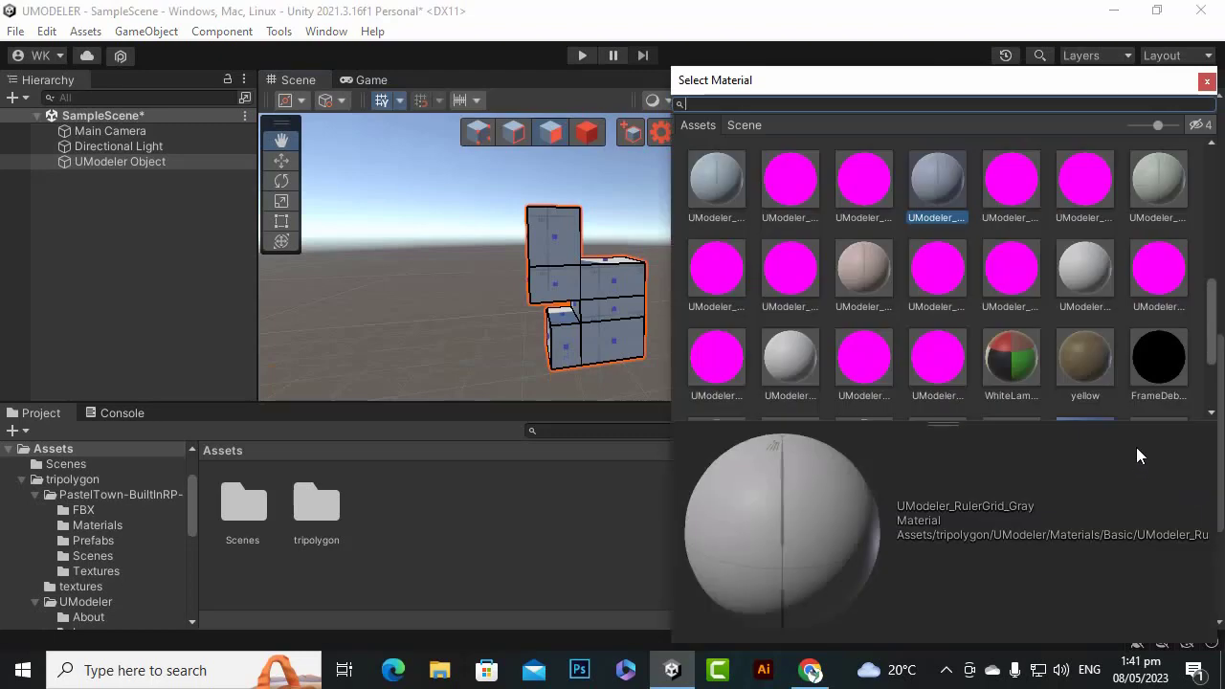
pyautogui.scroll(-3, 834, 275)
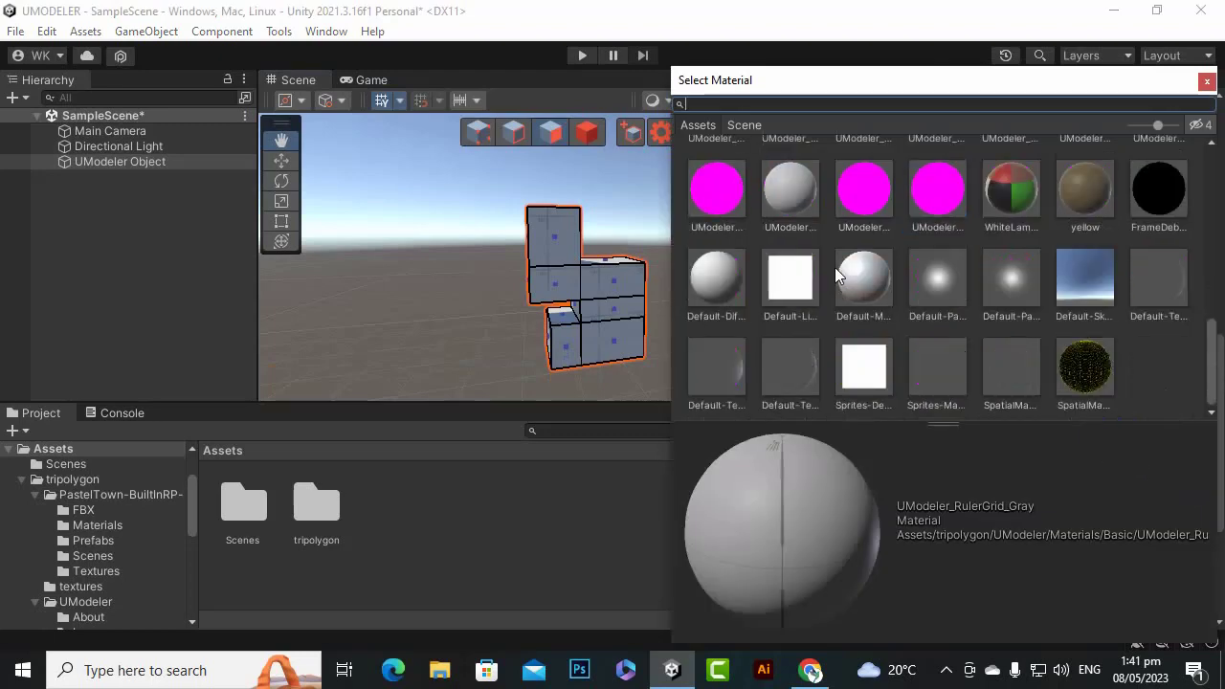
pyautogui.scroll(3, 834, 267)
pyautogui.scroll(3, 835, 267)
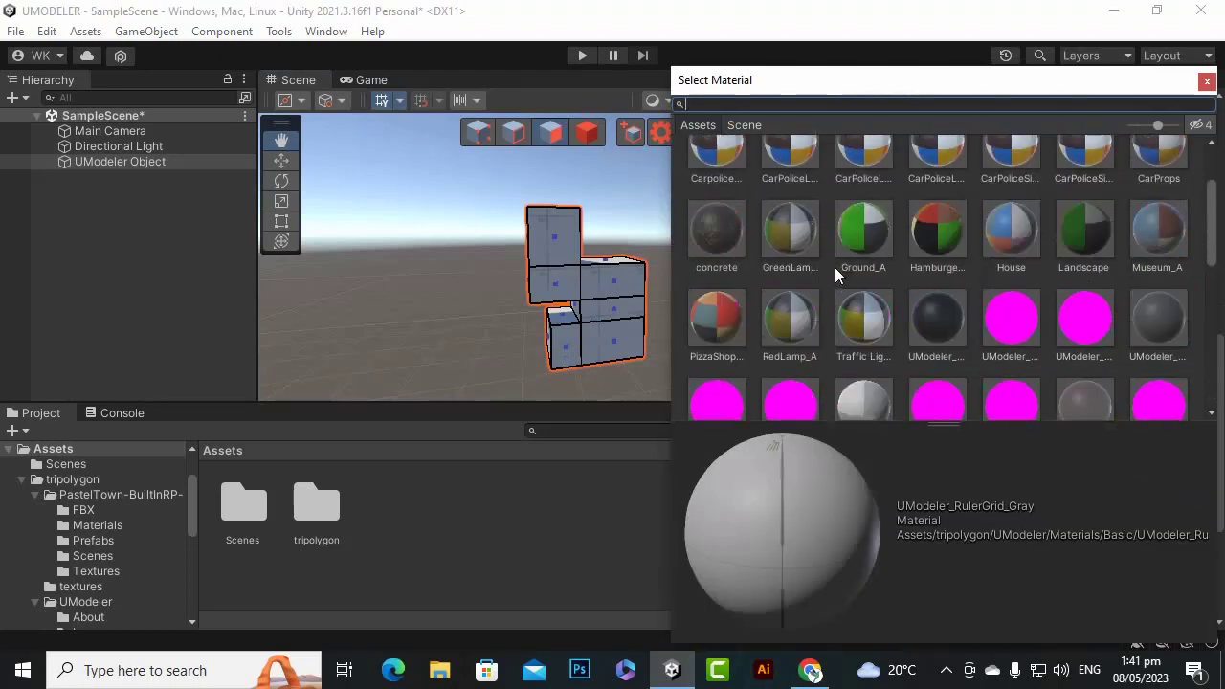
pyautogui.scroll(-3, 1080, 364)
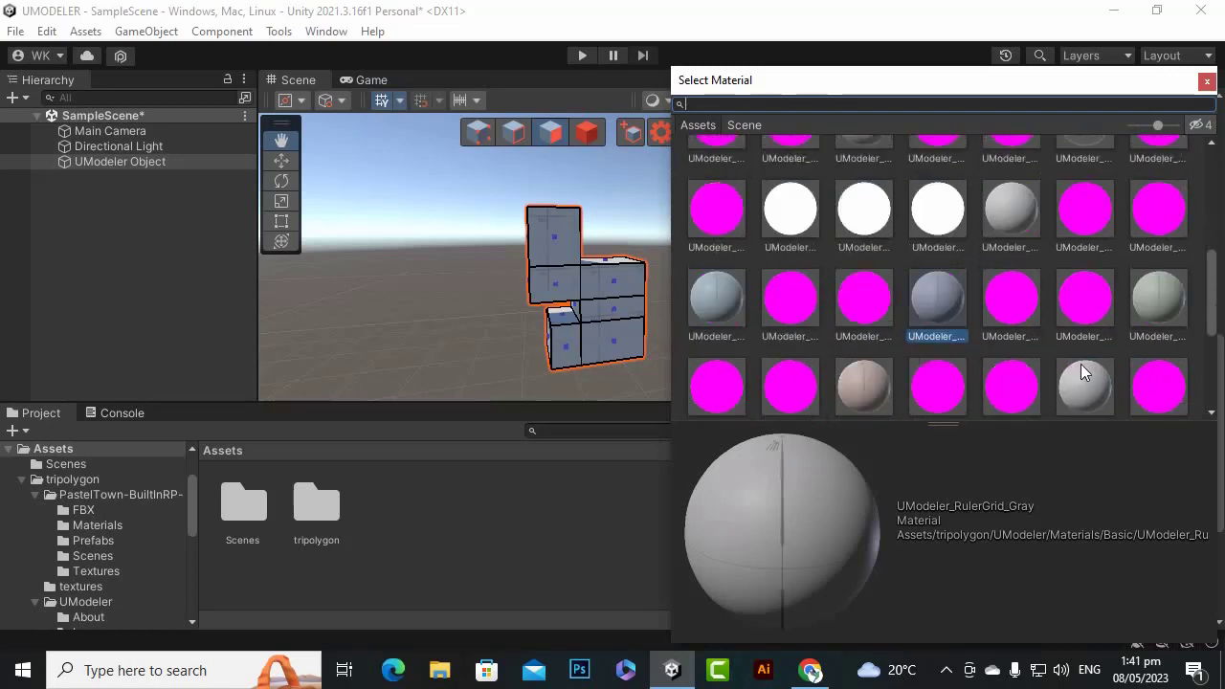
pyautogui.scroll(5, 1086, 363)
pyautogui.scroll(1, 1090, 360)
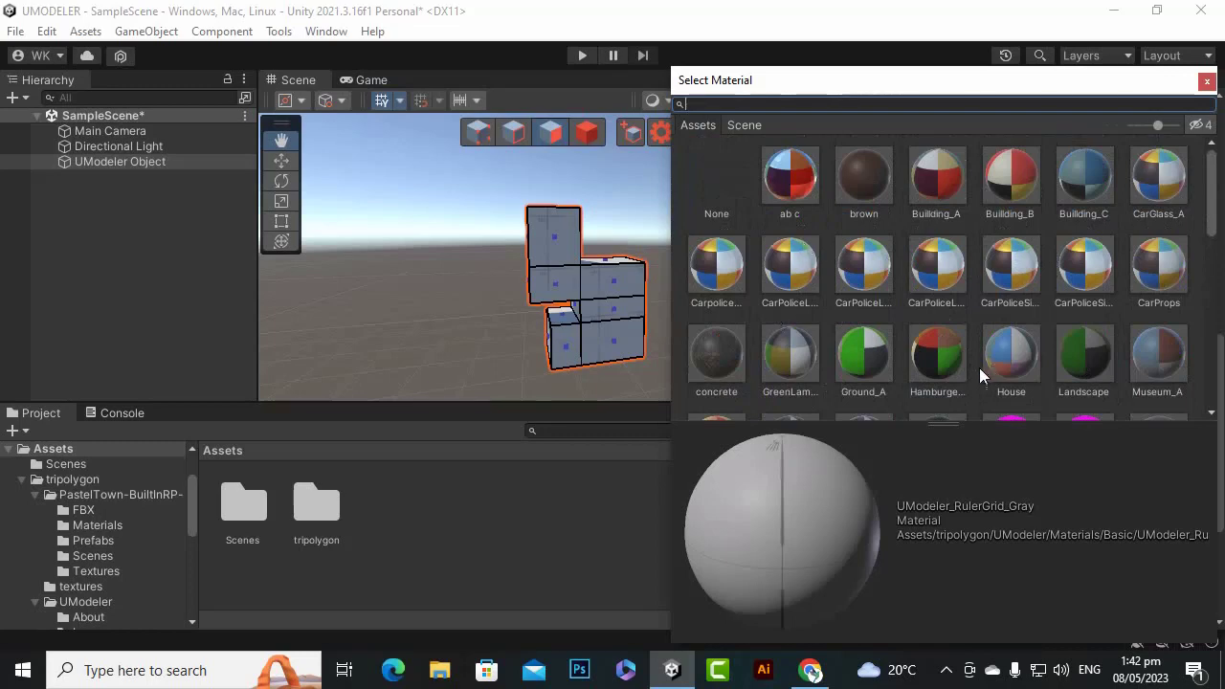
pyautogui.doubleClick(950, 368)
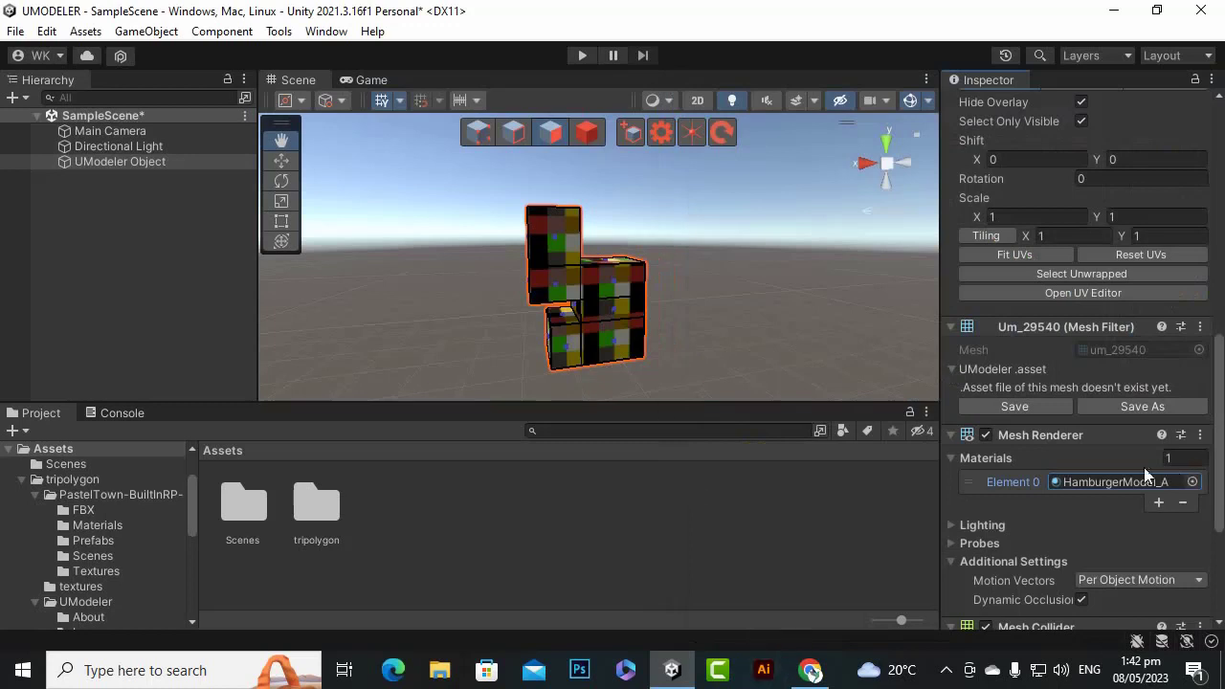
pyautogui.scroll(5, 793, 323)
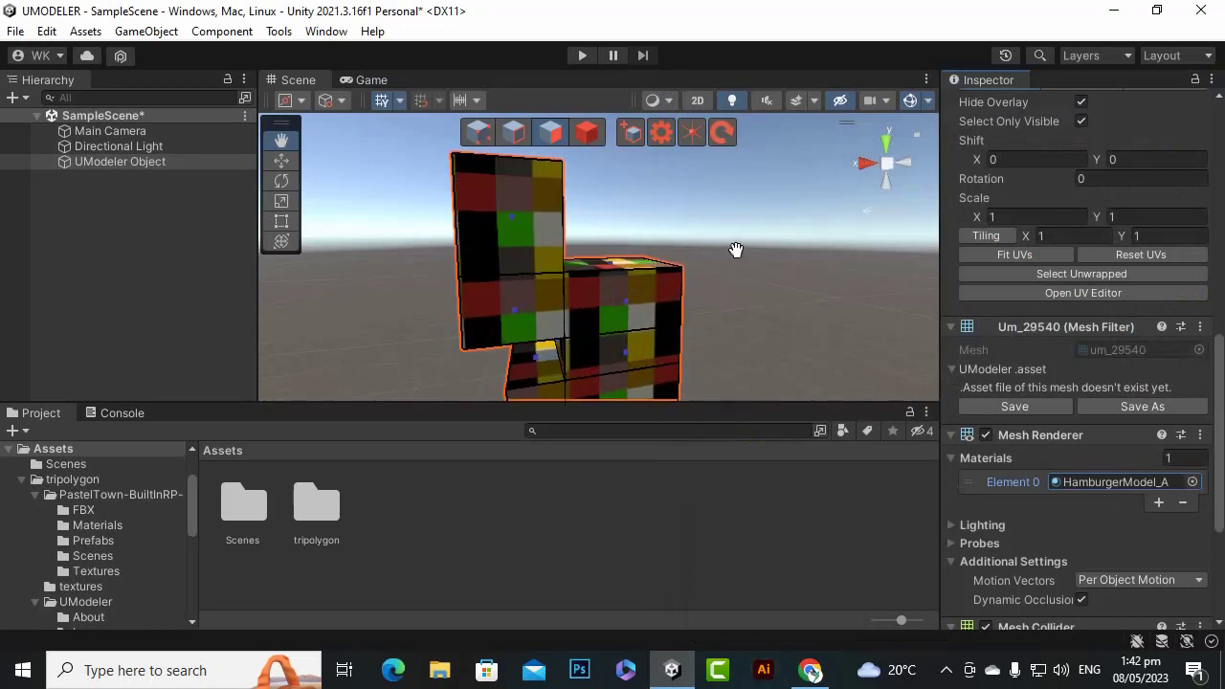
# - Inspect how the HamburgerModel_A texture lies on the block shape from several sides and distances
pyautogui.moveTo(734, 249); pyautogui.dragTo(792, 226)
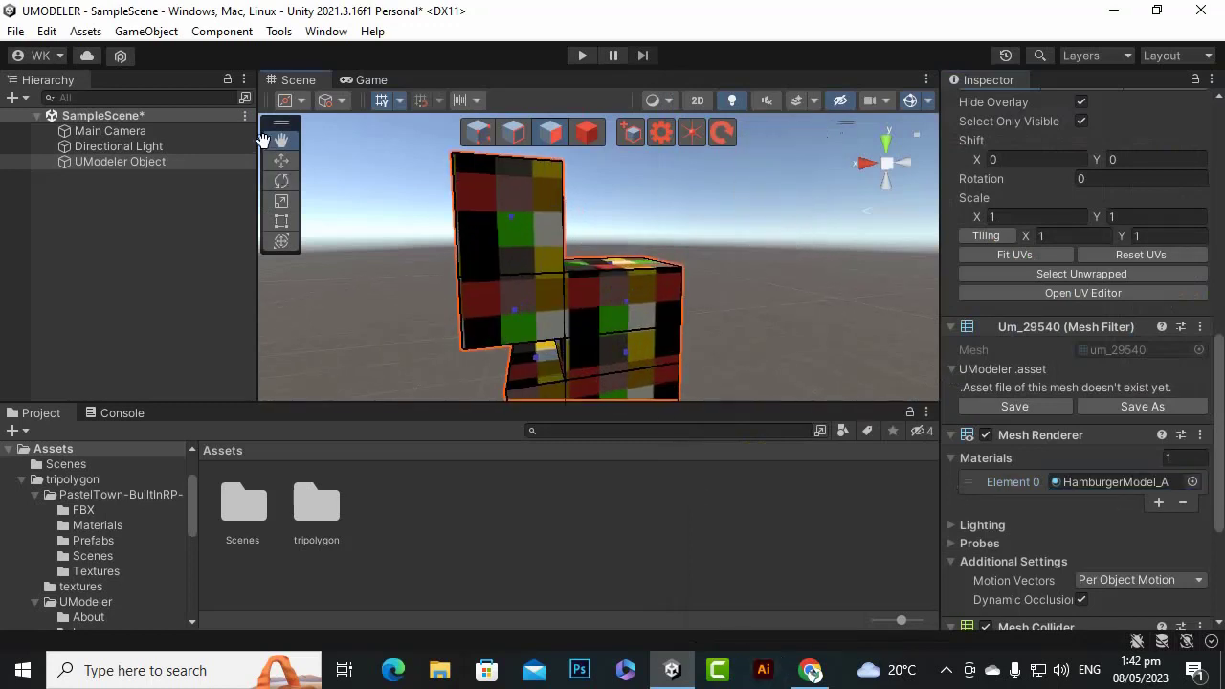
pyautogui.moveTo(372, 229); pyautogui.dragTo(404, 232)
pyautogui.scroll(5, 550, 346)
pyautogui.scroll(-6, 550, 345)
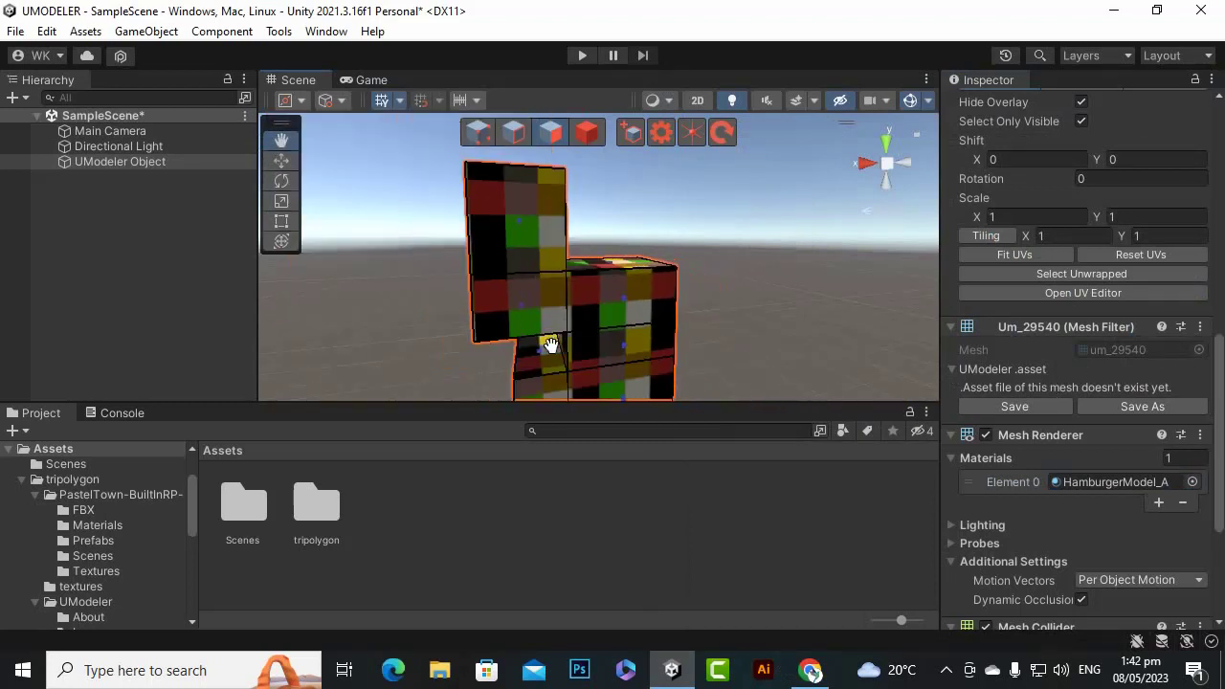
pyautogui.scroll(-4, 550, 344)
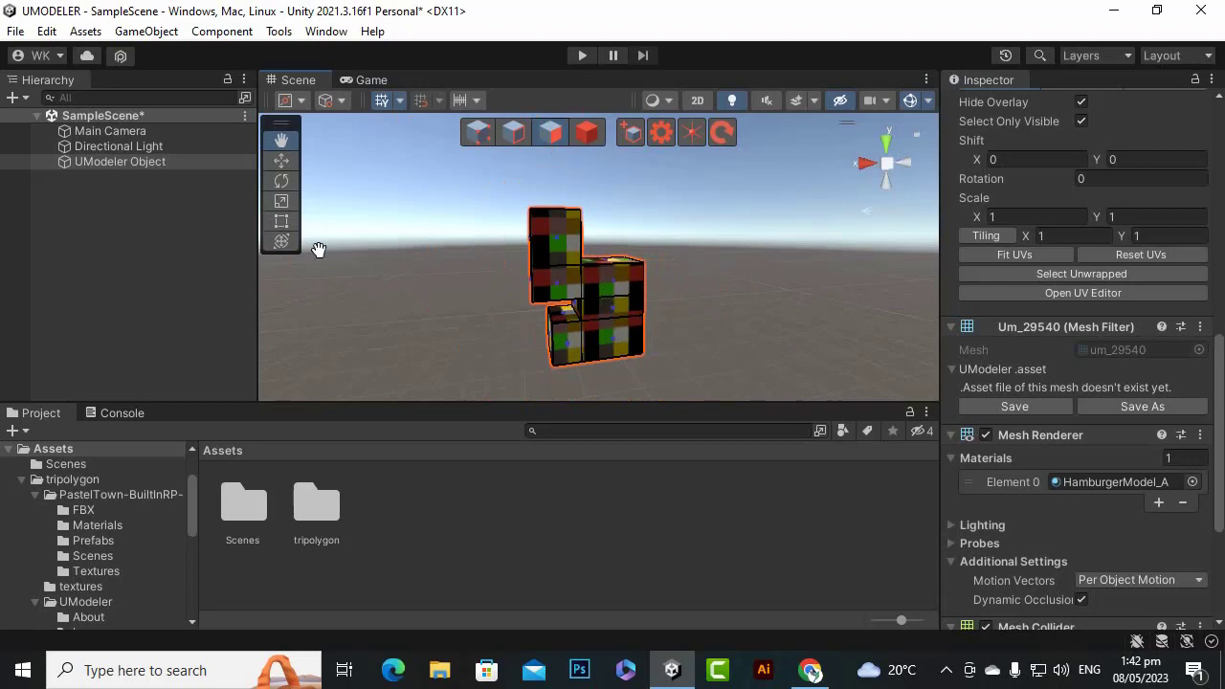
pyautogui.keyDown('alt'); pyautogui.moveTo(500, 310); pyautogui.dragTo(589, 278); pyautogui.keyUp('alt')
# - Open the UV Editor for the UModeler object
pyautogui.scroll(-3, 1128, 552)
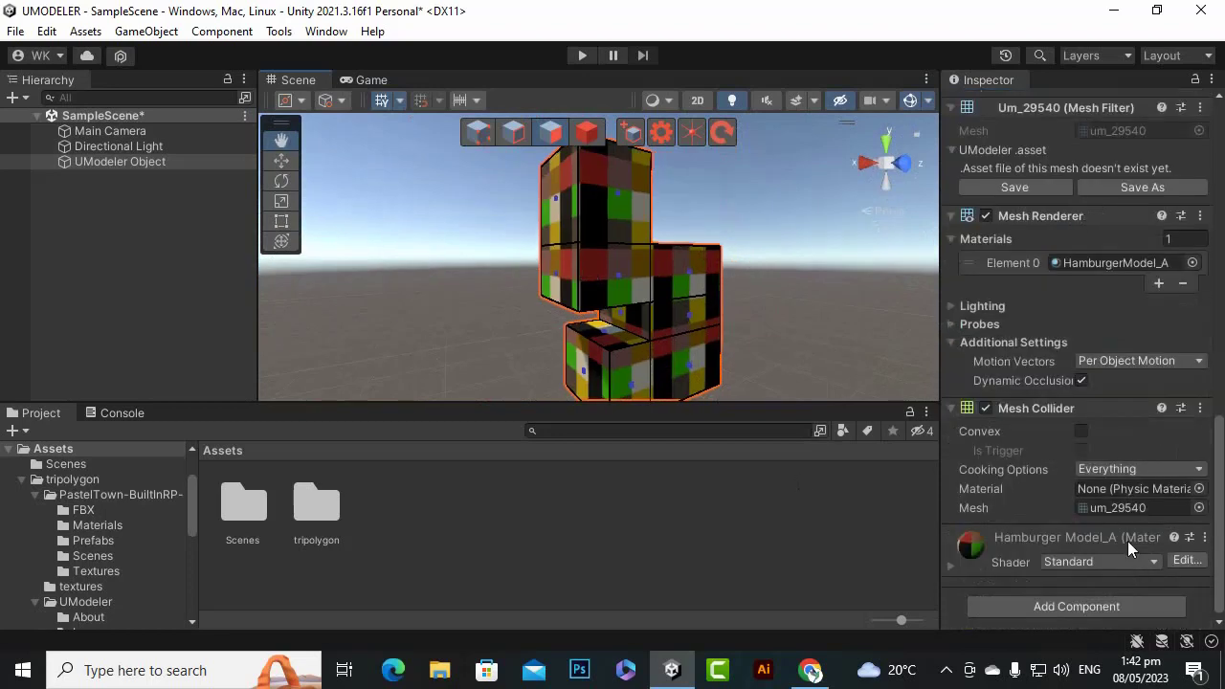
pyautogui.scroll(5, 1127, 540)
pyautogui.scroll(3, 1074, 383)
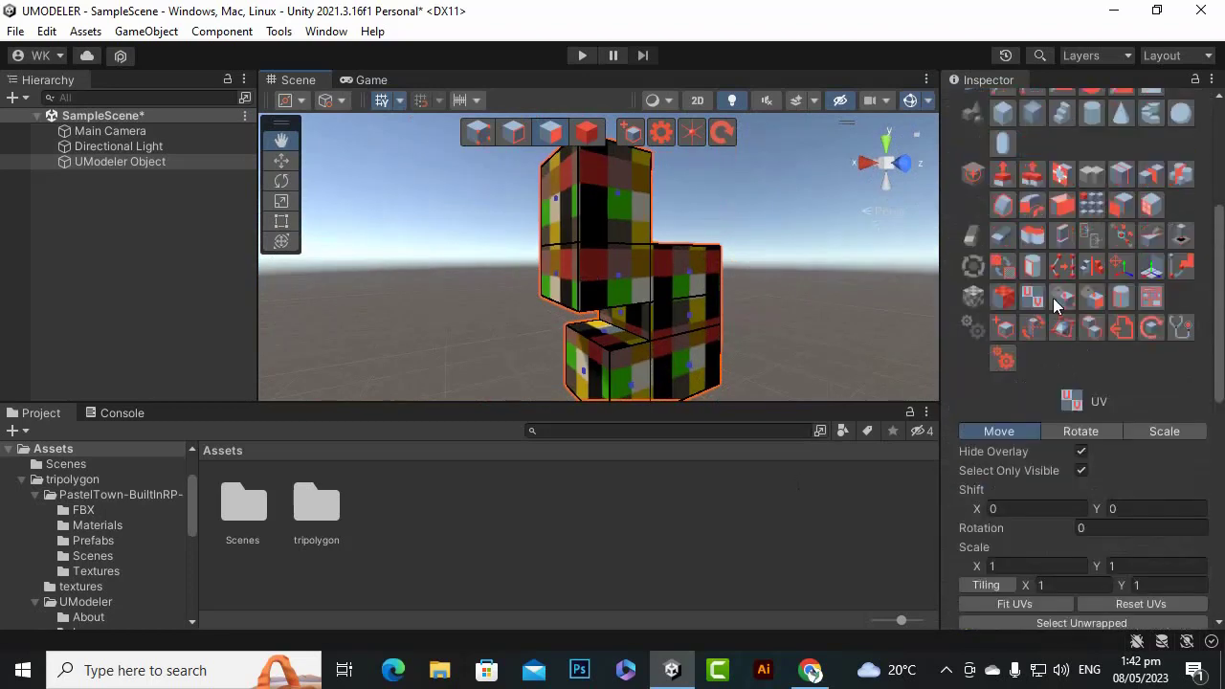
pyautogui.scroll(-3, 1062, 401)
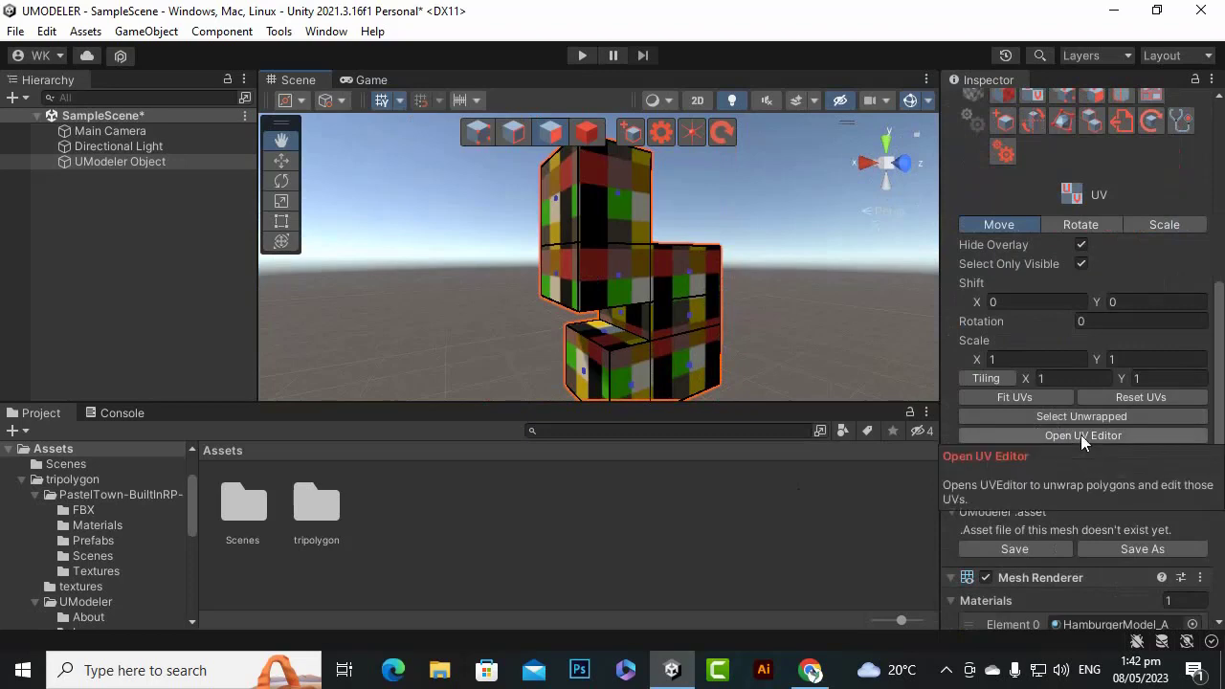
pyautogui.click(1068, 437)
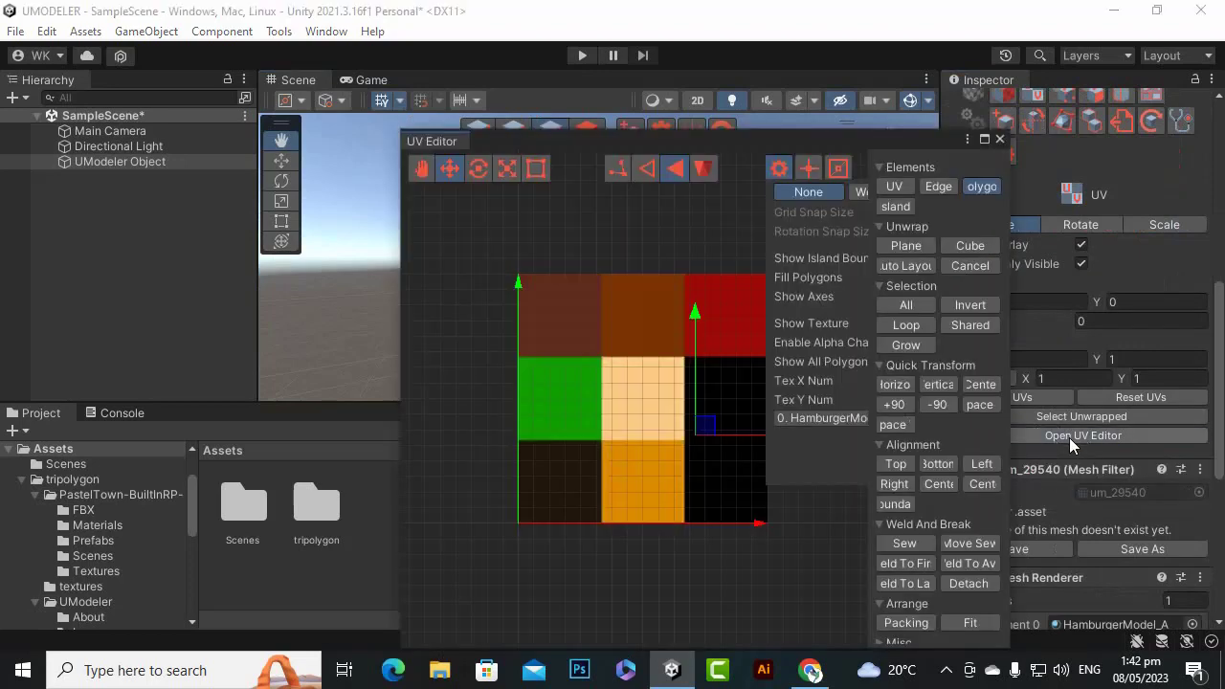
# - Move the UV Editor window off the block shape and view the shape's textured faces closely
pyautogui.scroll(-4, 679, 367)
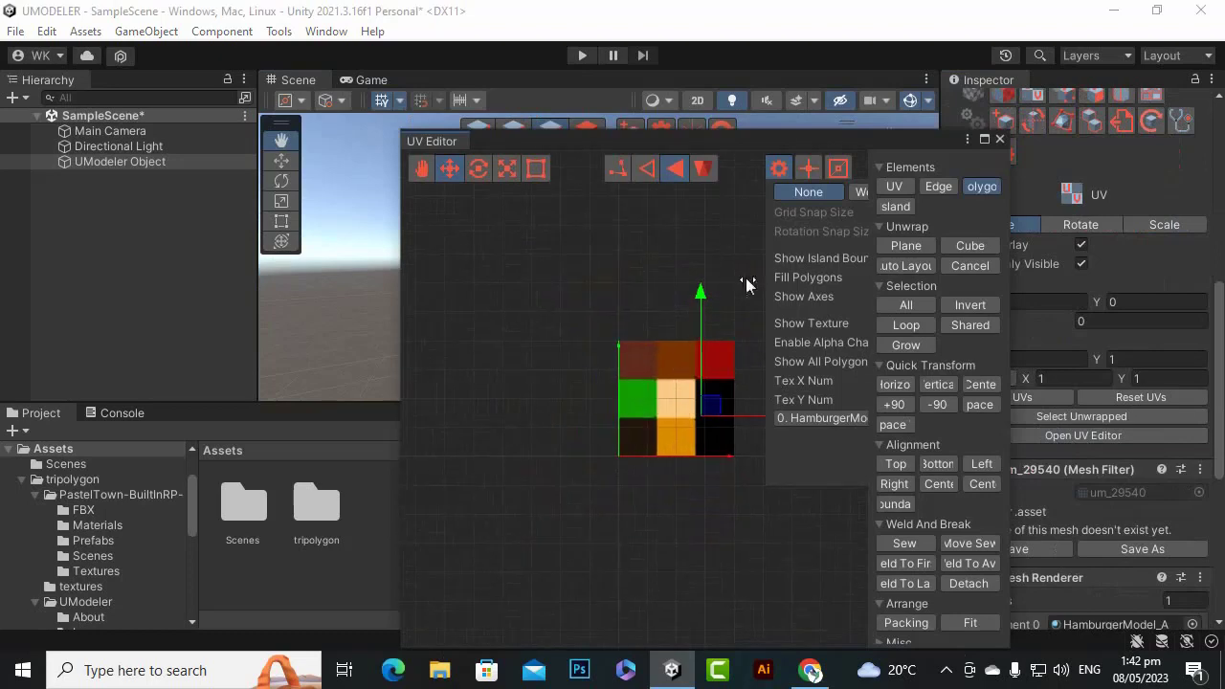
pyautogui.moveTo(807, 143); pyautogui.dragTo(321, 83)
pyautogui.scroll(-3, 814, 268)
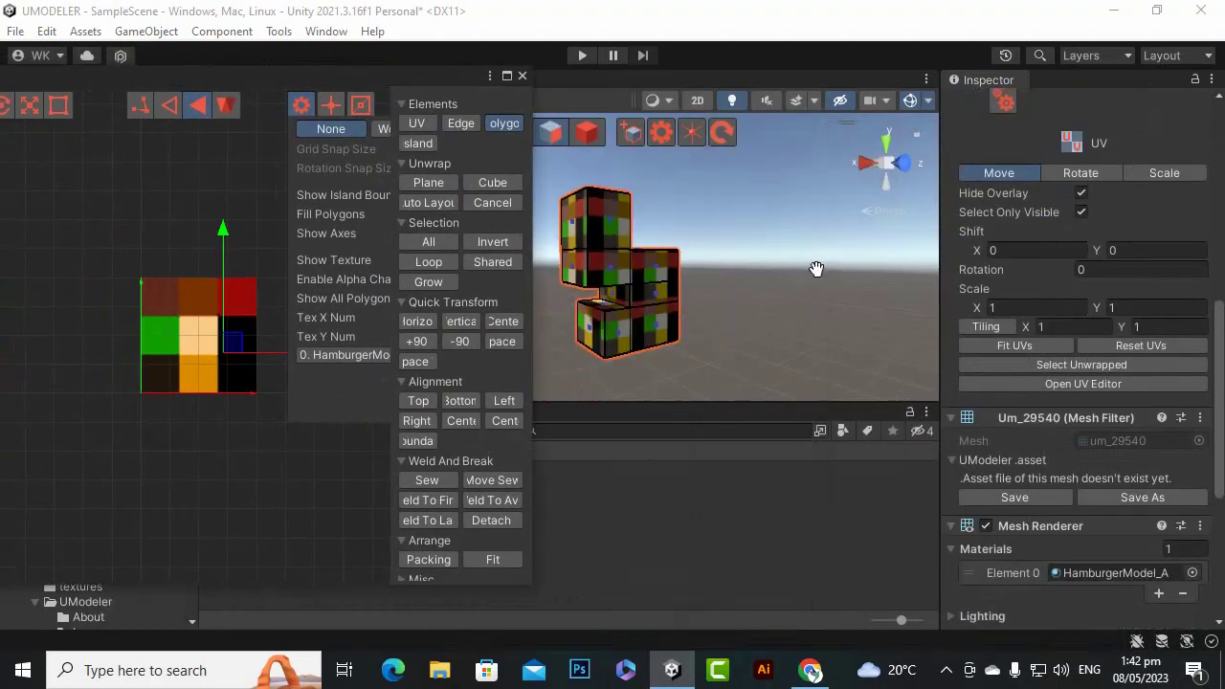
pyautogui.keyDown('alt'); pyautogui.moveTo(731, 275); pyautogui.dragTo(906, 283); pyautogui.keyUp('alt')
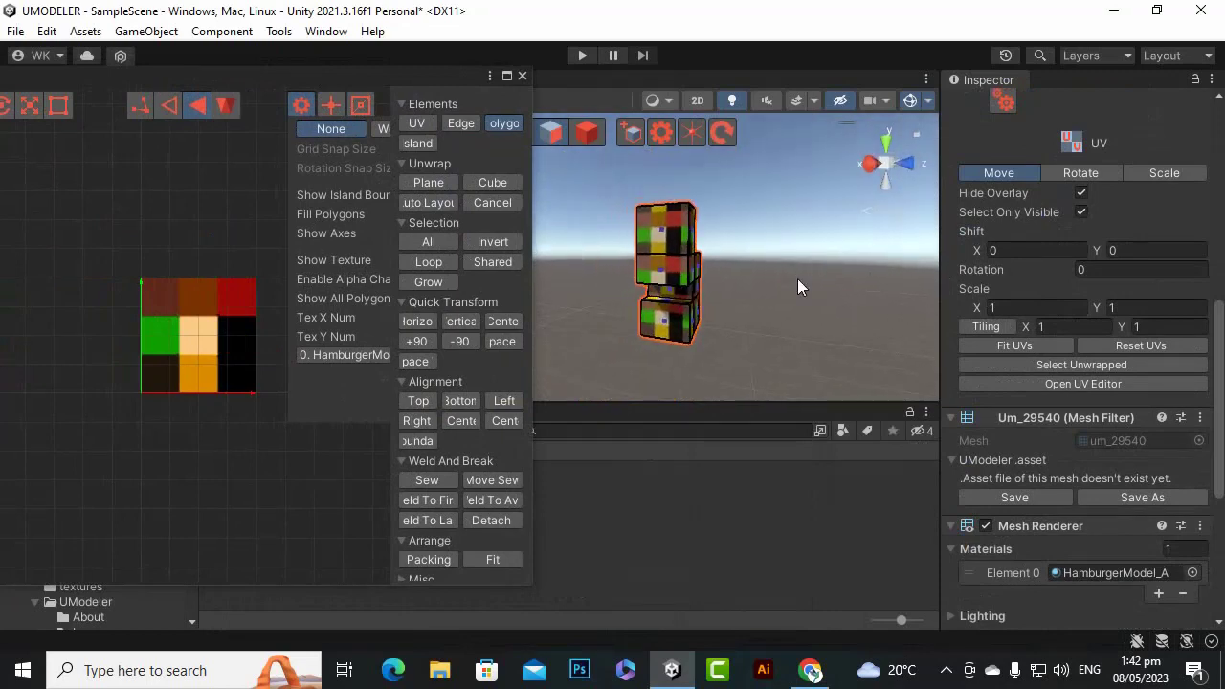
pyautogui.scroll(4, 638, 224)
pyautogui.scroll(-2, 638, 224)
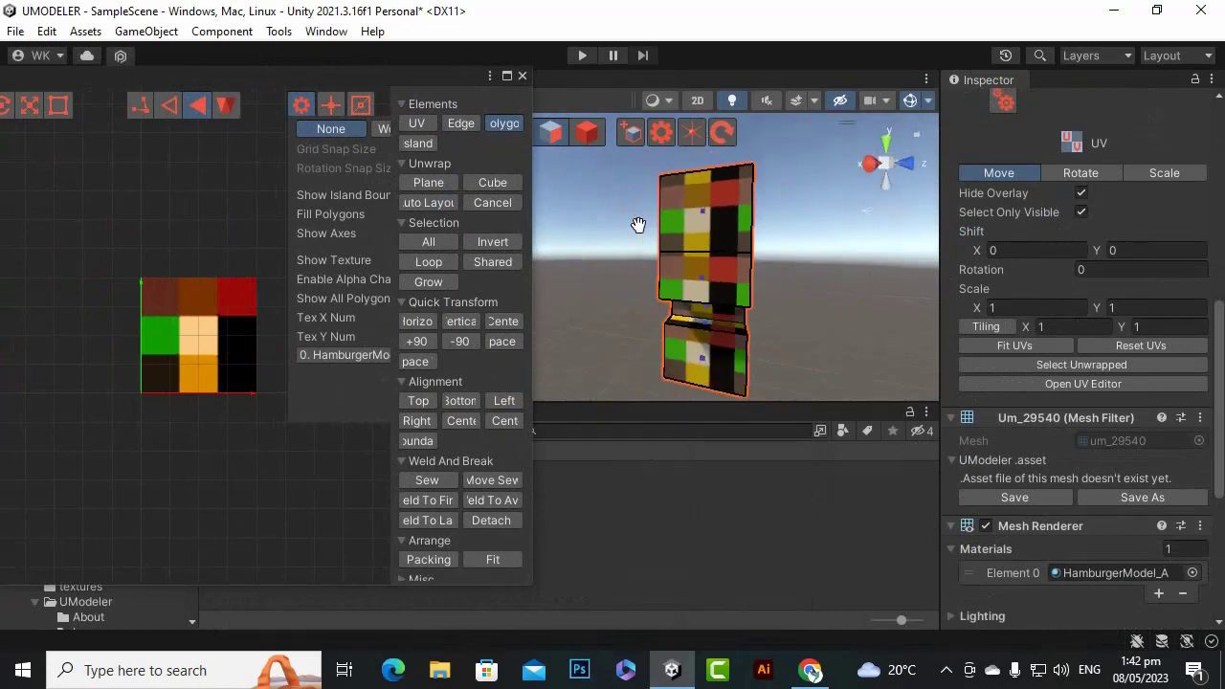
# - Reposition the UV Editor window so its tools, the texture and the block shape can be seen together
pyautogui.moveTo(310, 77); pyautogui.dragTo(476, 91)
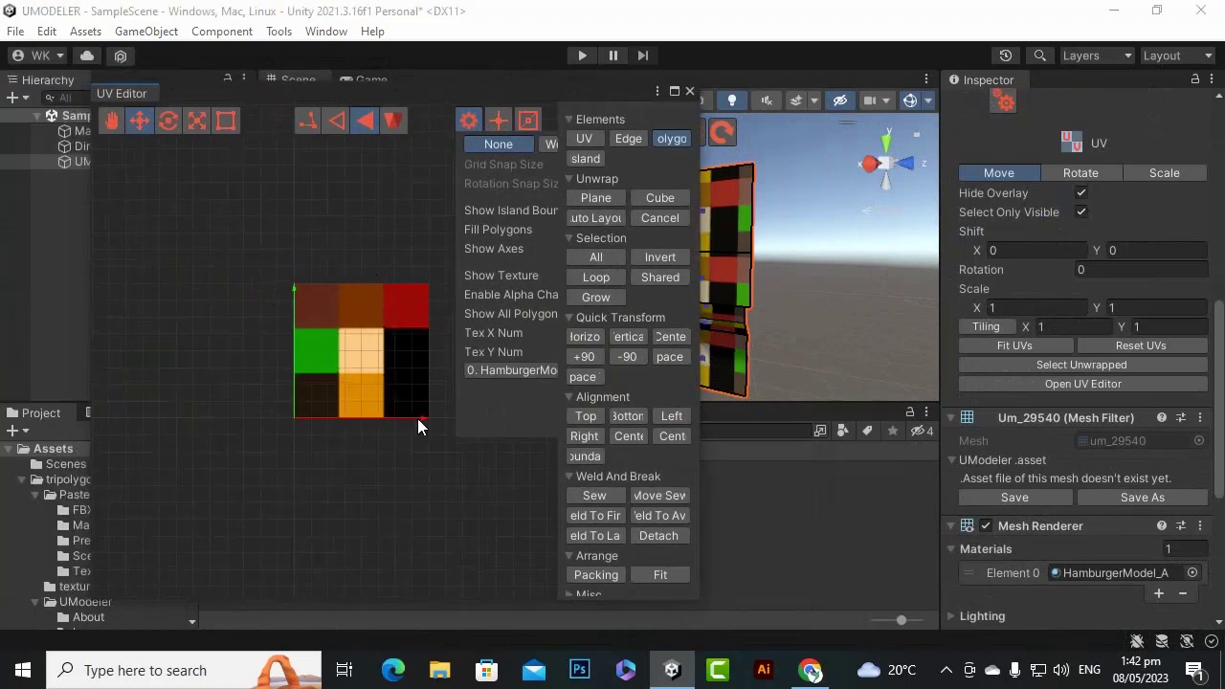
pyautogui.scroll(-3, 418, 428)
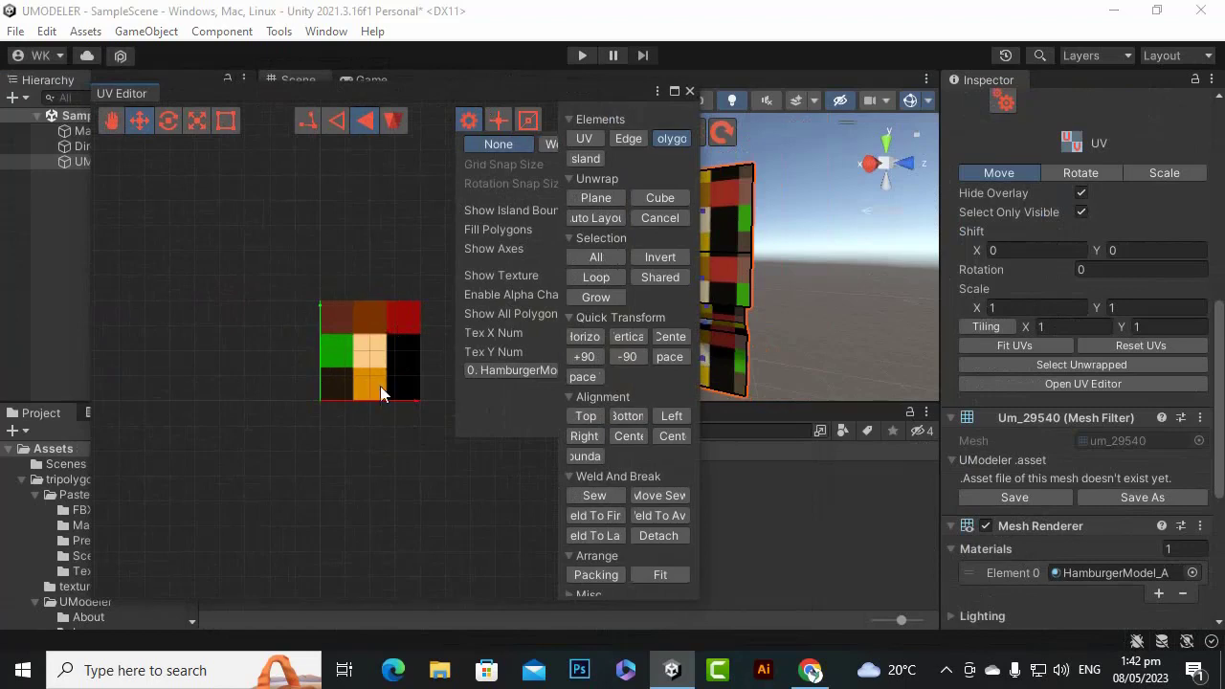
pyautogui.moveTo(489, 89); pyautogui.dragTo(484, 89)
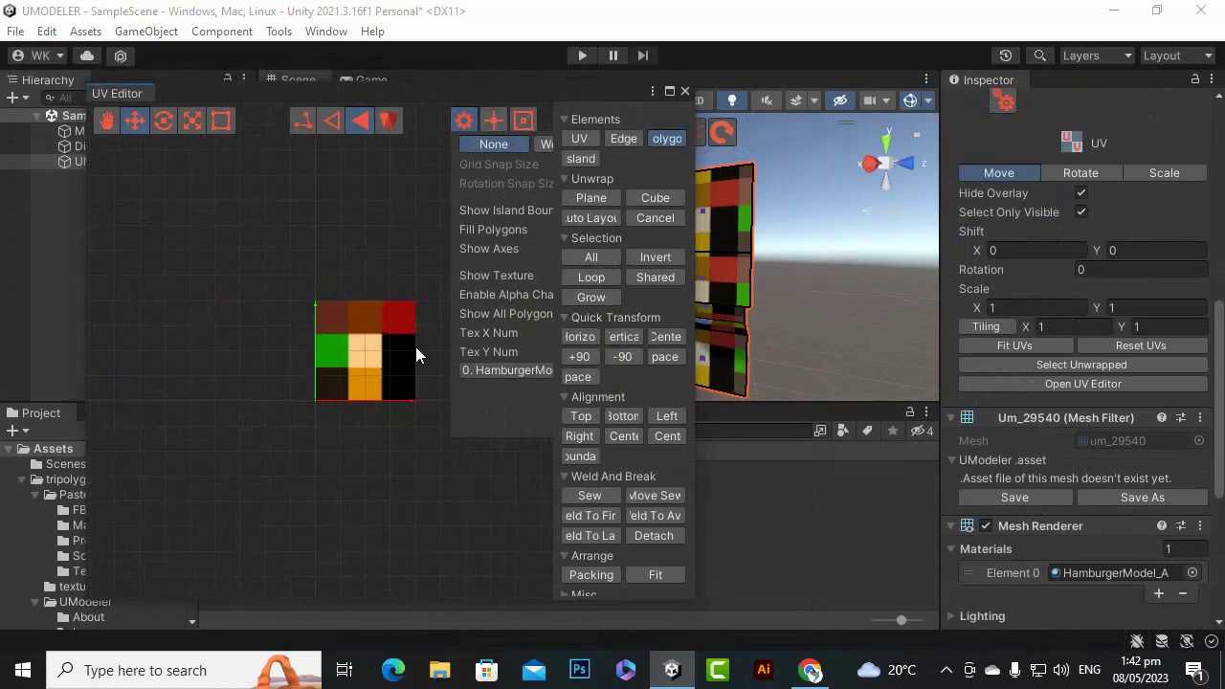
pyautogui.scroll(2, 414, 343)
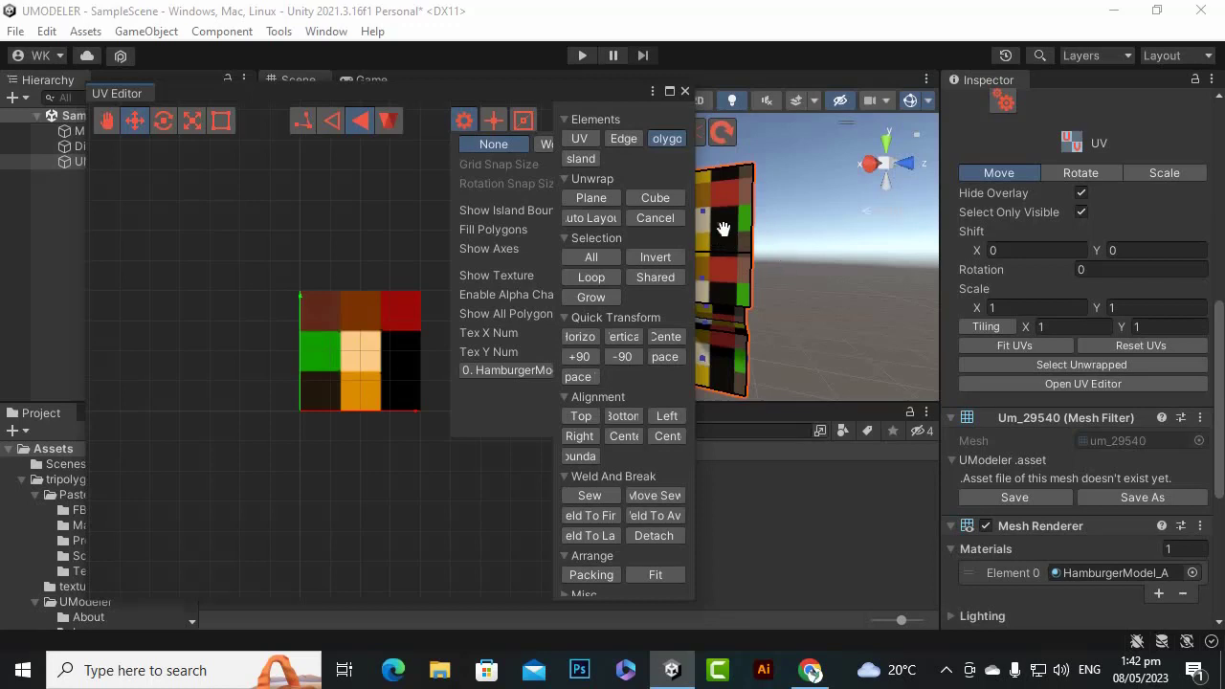
pyautogui.moveTo(448, 94); pyautogui.dragTo(370, 94)
pyautogui.scroll(5, 663, 224)
pyautogui.scroll(-5, 697, 246)
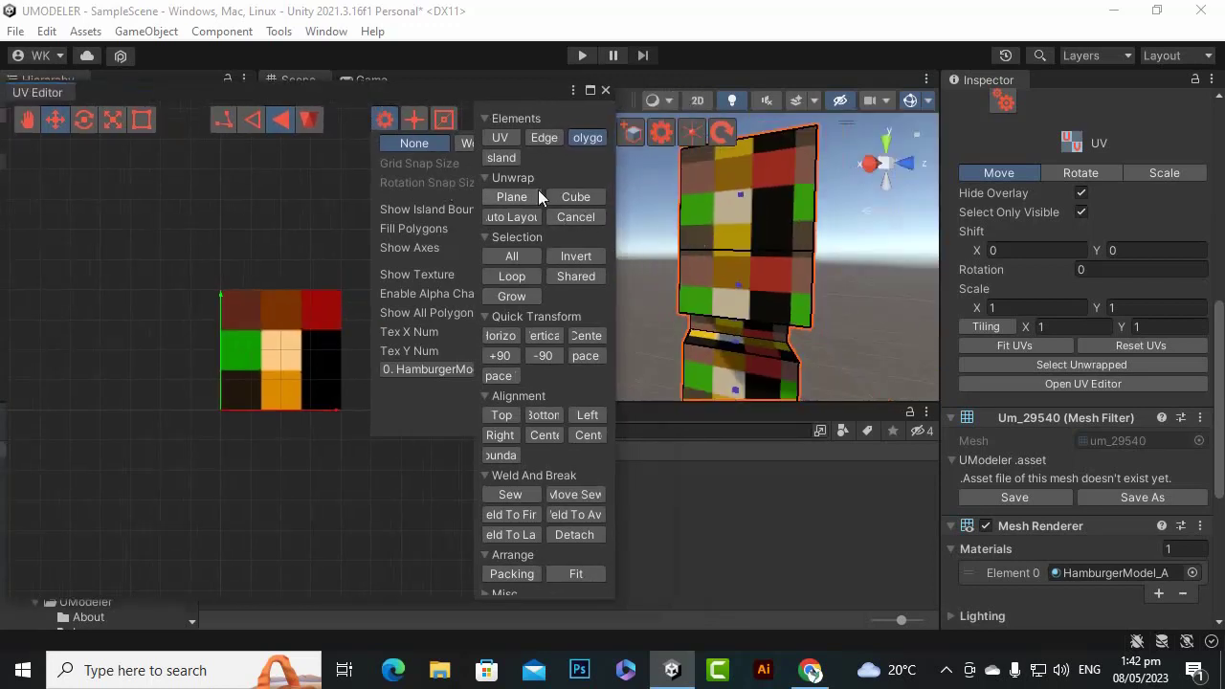
pyautogui.moveTo(496, 92); pyautogui.dragTo(534, 242)
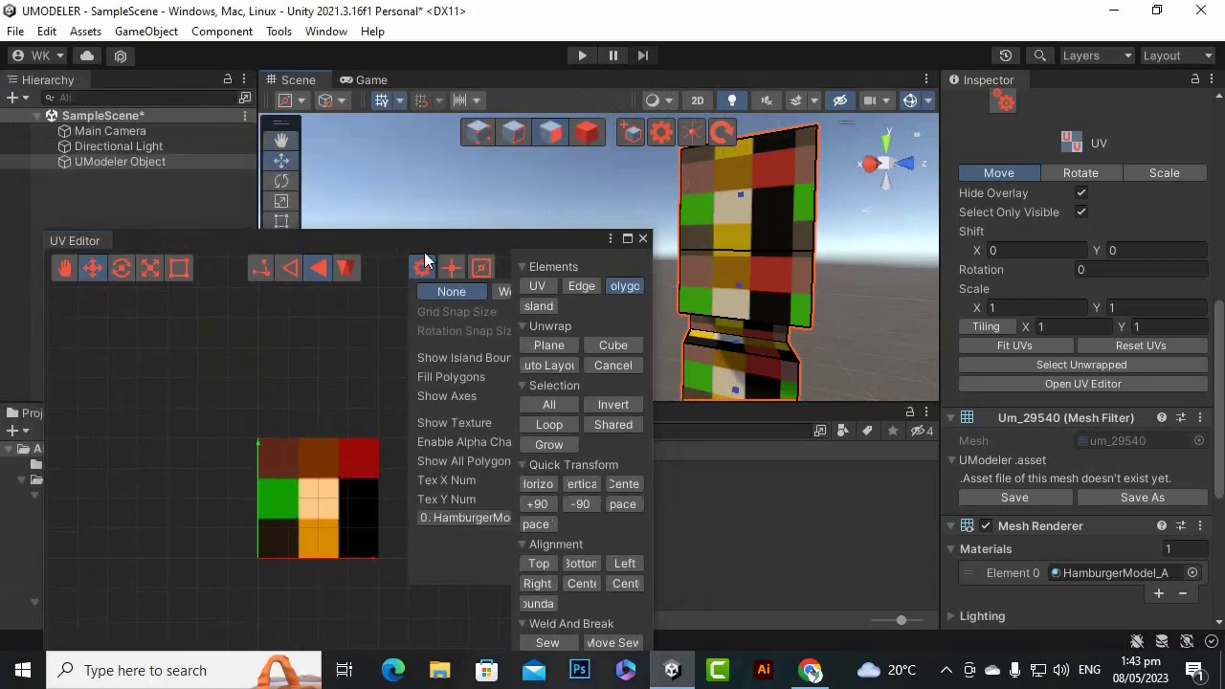
pyautogui.moveTo(421, 242); pyautogui.dragTo(388, 136)
pyautogui.scroll(-1, 635, 254)
pyautogui.scroll(-1, 636, 255)
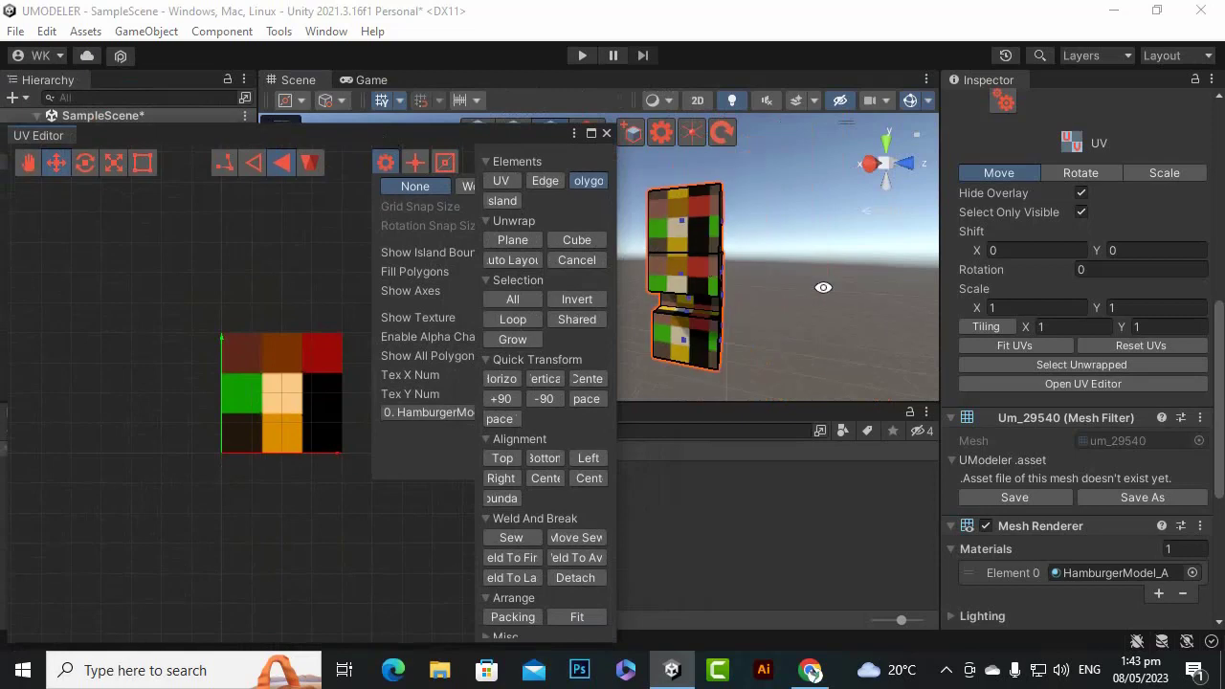
# - Narrow the UV Editor window and place it over the Inspector, leaving the whole block shape uncovered
pyautogui.keyDown('alt'); pyautogui.moveTo(828, 289); pyautogui.dragTo(721, 469); pyautogui.keyUp('alt')
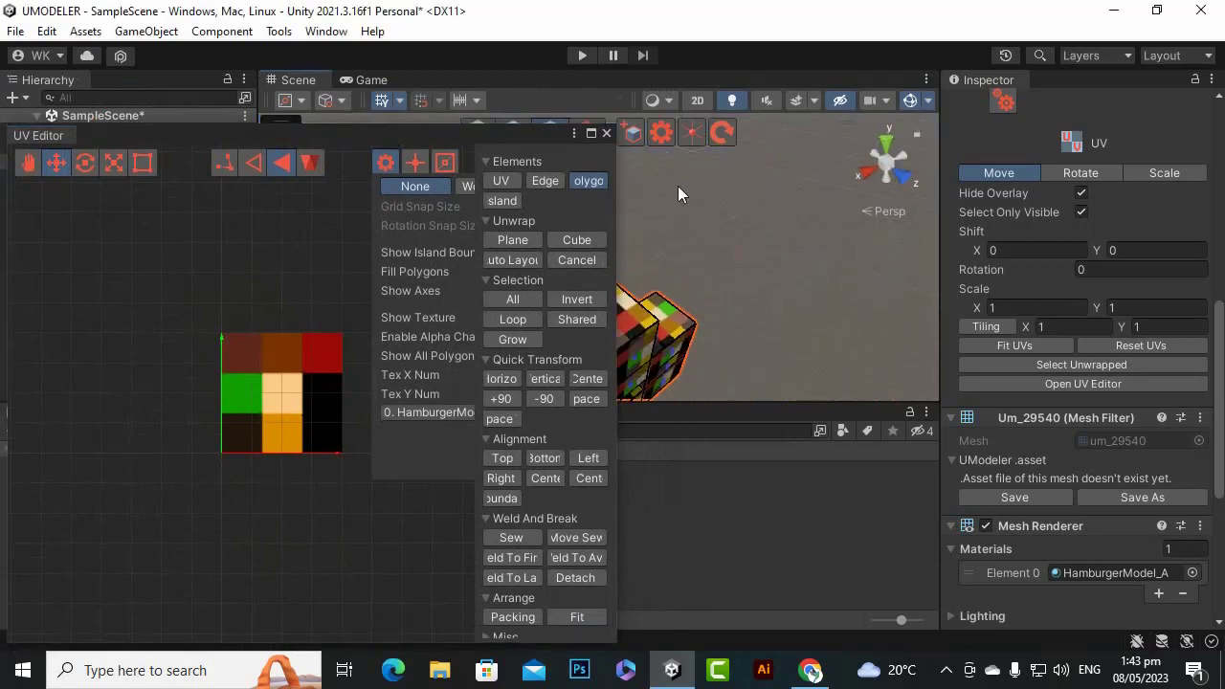
pyautogui.keyDown('alt'); pyautogui.moveTo(755, 300); pyautogui.dragTo(787, 271); pyautogui.keyUp('alt')
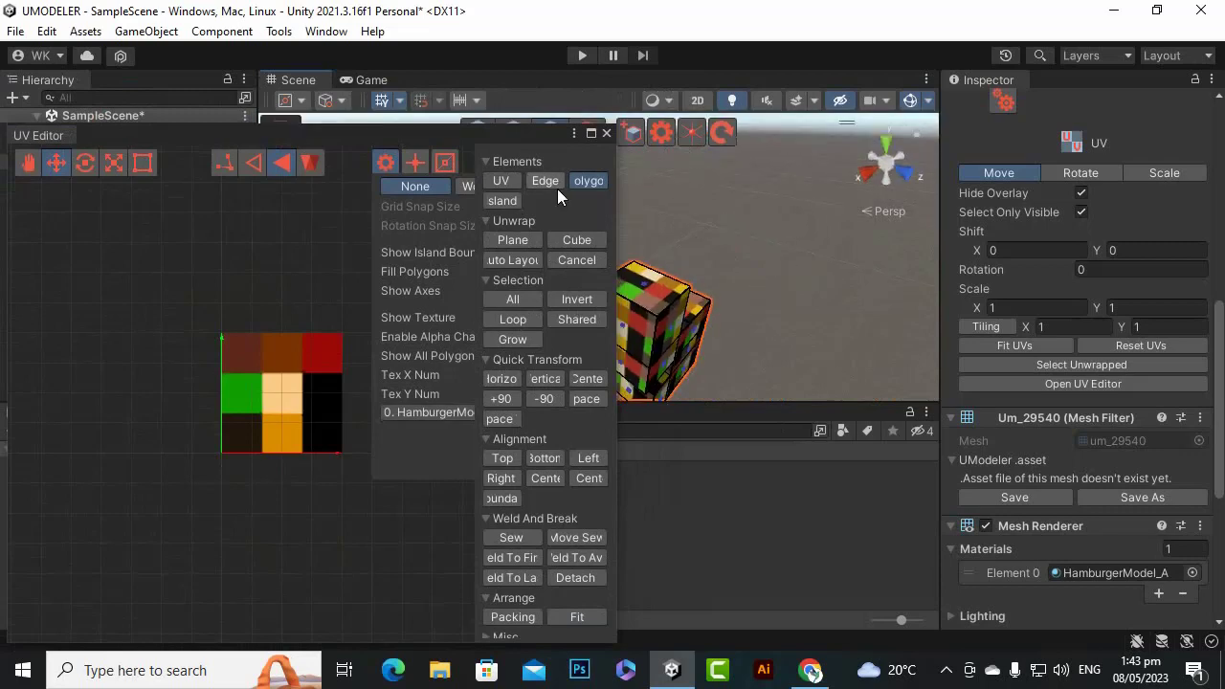
pyautogui.moveTo(620, 191); pyautogui.dragTo(407, 196)
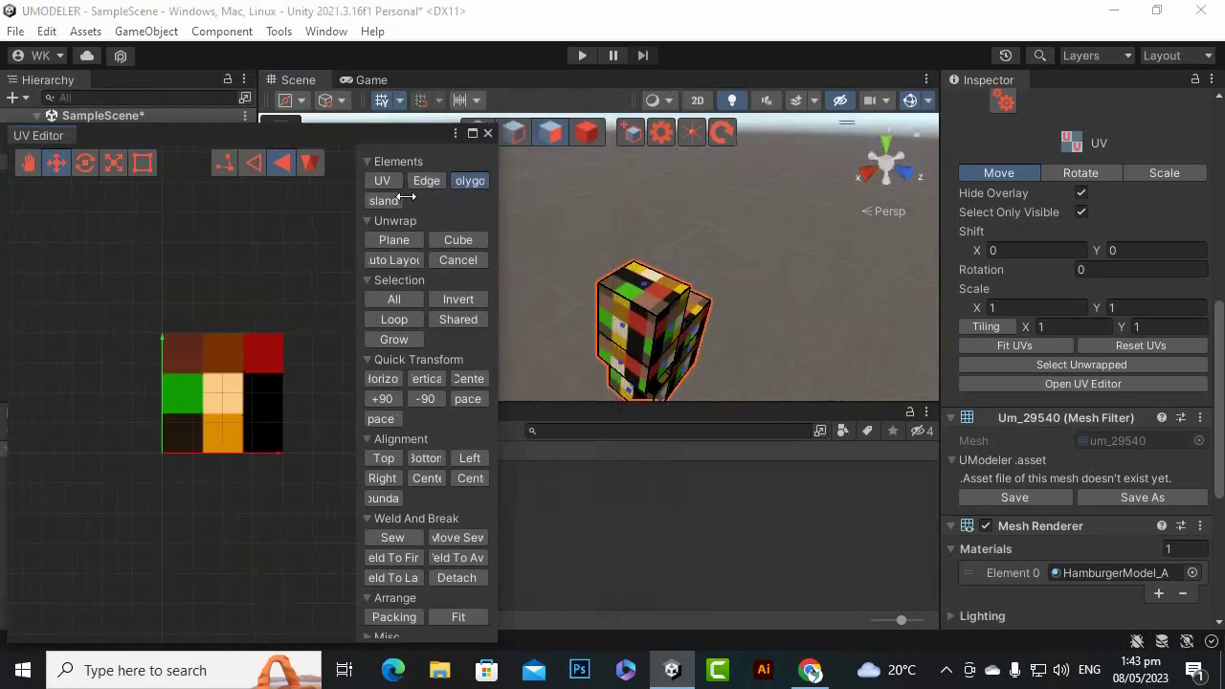
pyautogui.moveTo(344, 139); pyautogui.dragTo(1155, 132)
pyautogui.keyDown('alt'); pyautogui.moveTo(811, 181); pyautogui.dragTo(538, 250); pyautogui.keyUp('alt')
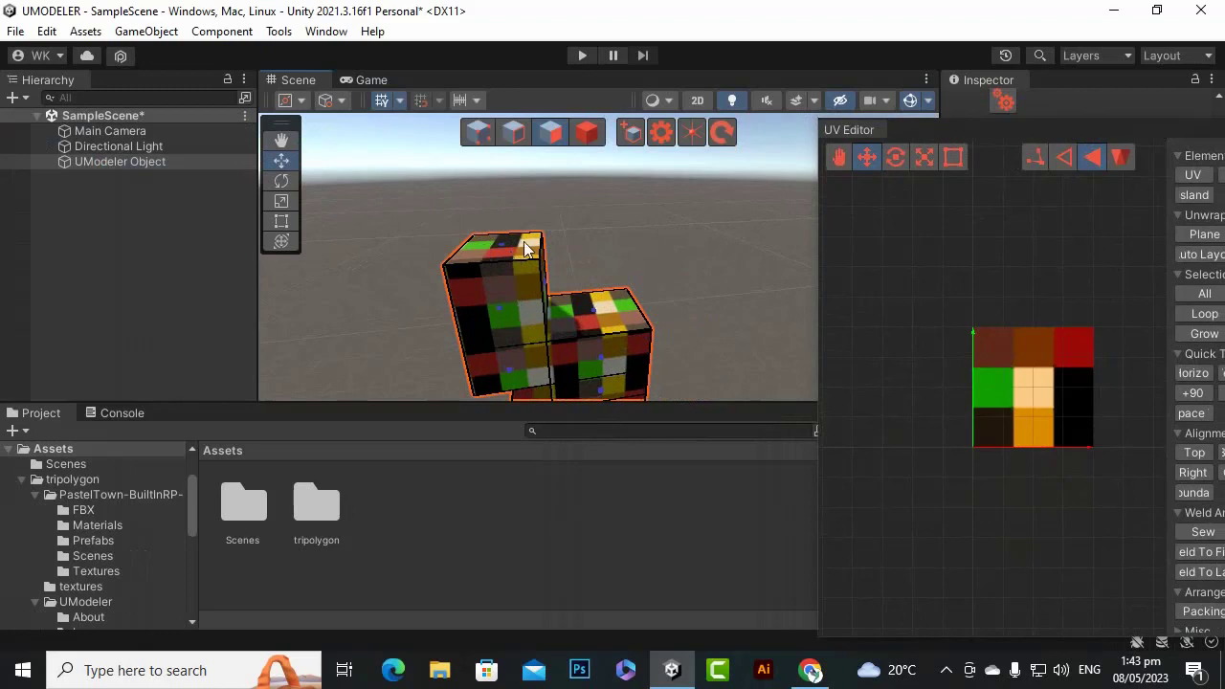
# - Activate polygon selection and select the top face of the tall block to show its UVs
pyautogui.click(550, 132)
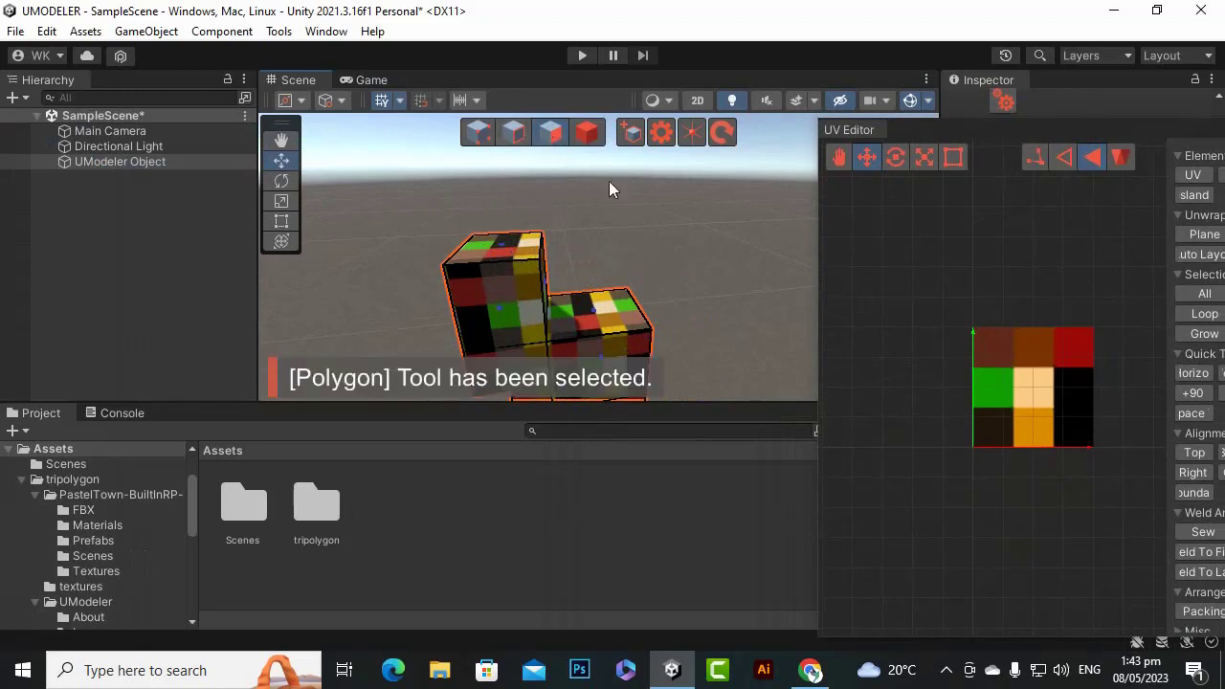
pyautogui.keyDown('alt'); pyautogui.moveTo(608, 183); pyautogui.dragTo(678, 278); pyautogui.keyUp('alt')
pyautogui.click(520, 252)
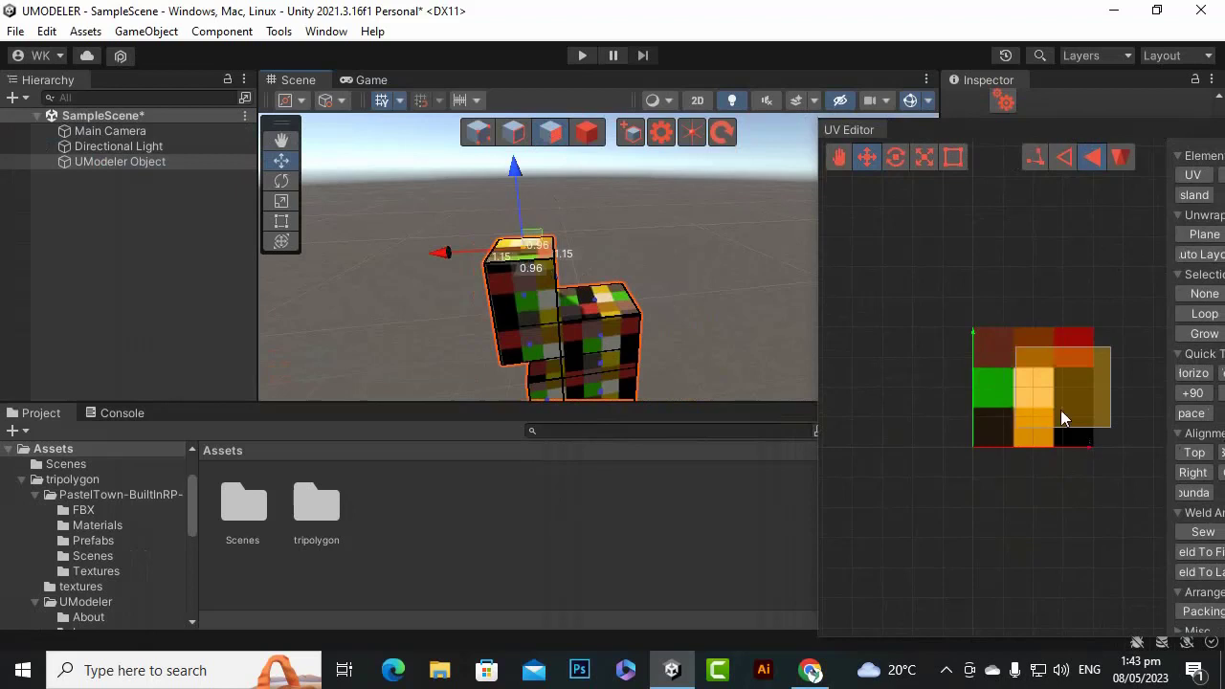
pyautogui.scroll(3, 1080, 436)
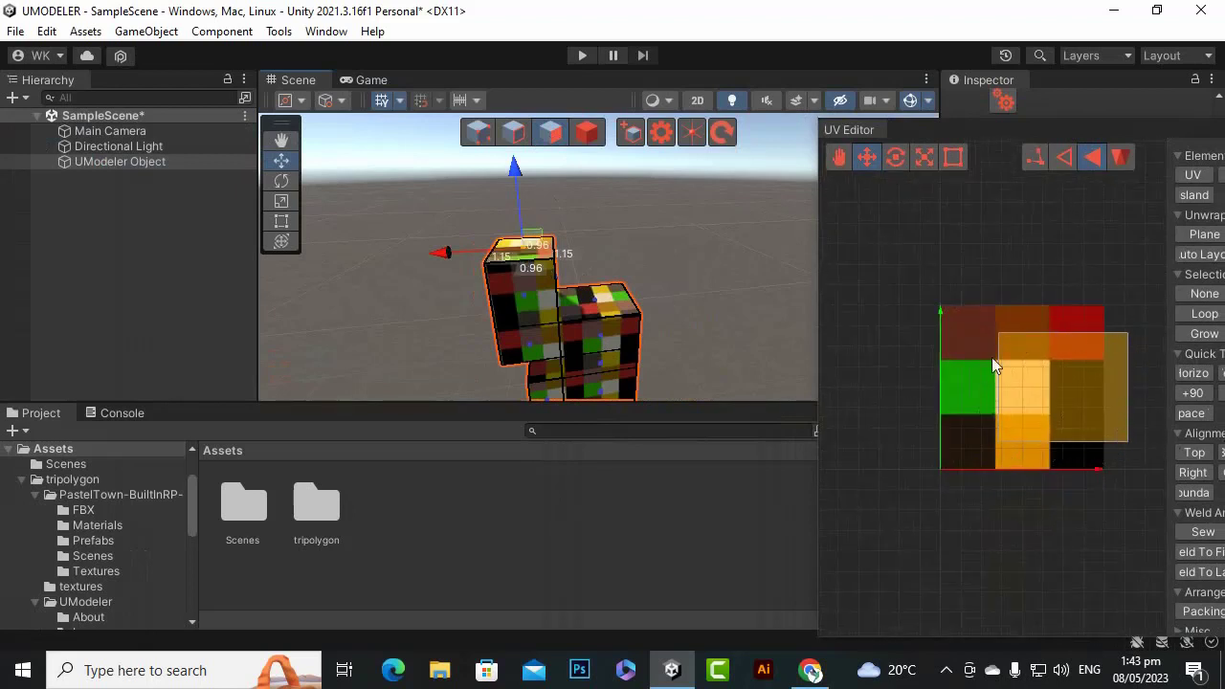
pyautogui.scroll(-3, 535, 244)
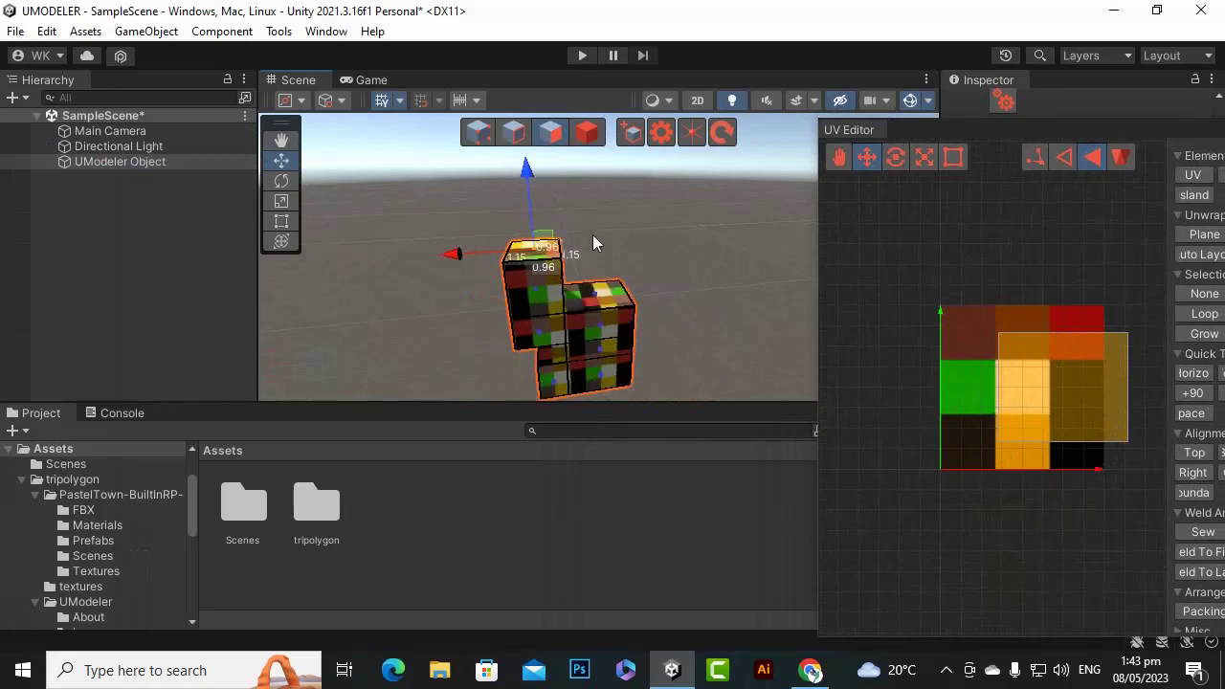
# - Select the tall block's inner side face, adding the lower block's top face and the end faces beneath it
pyautogui.keyDown('alt'); pyautogui.moveTo(689, 273); pyautogui.dragTo(511, 289); pyautogui.keyUp('alt')
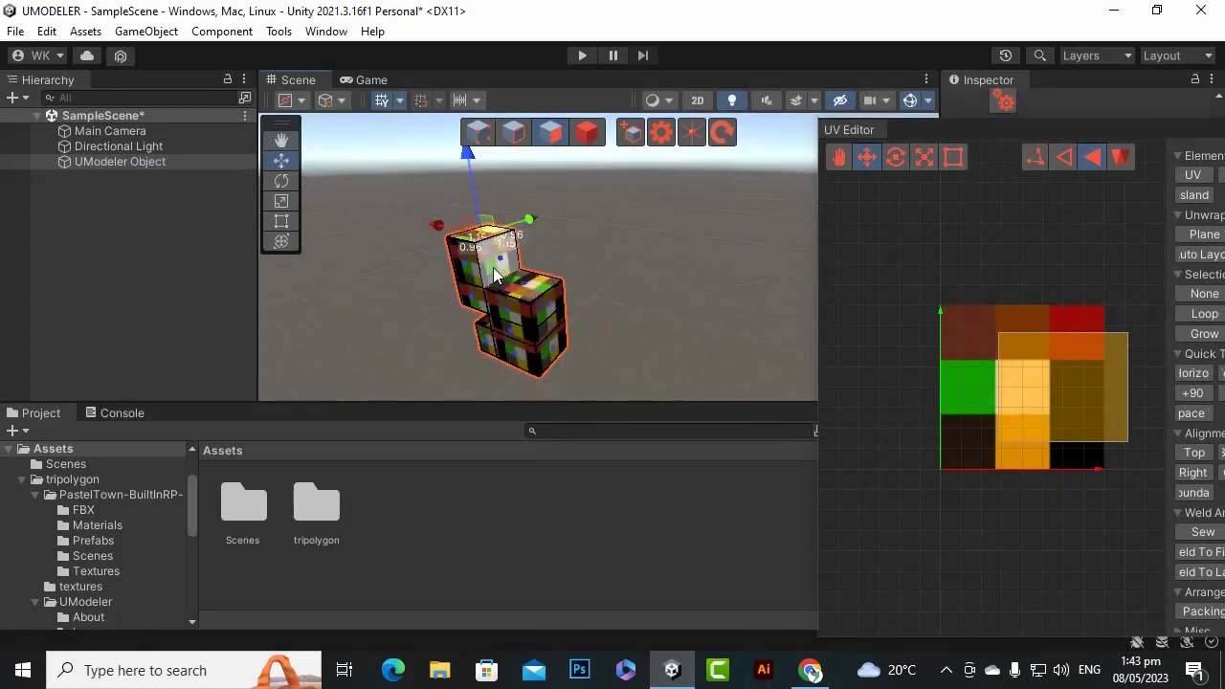
pyautogui.click(495, 271)
pyautogui.keyDown('shift'); pyautogui.click(528, 284); pyautogui.keyUp('shift')
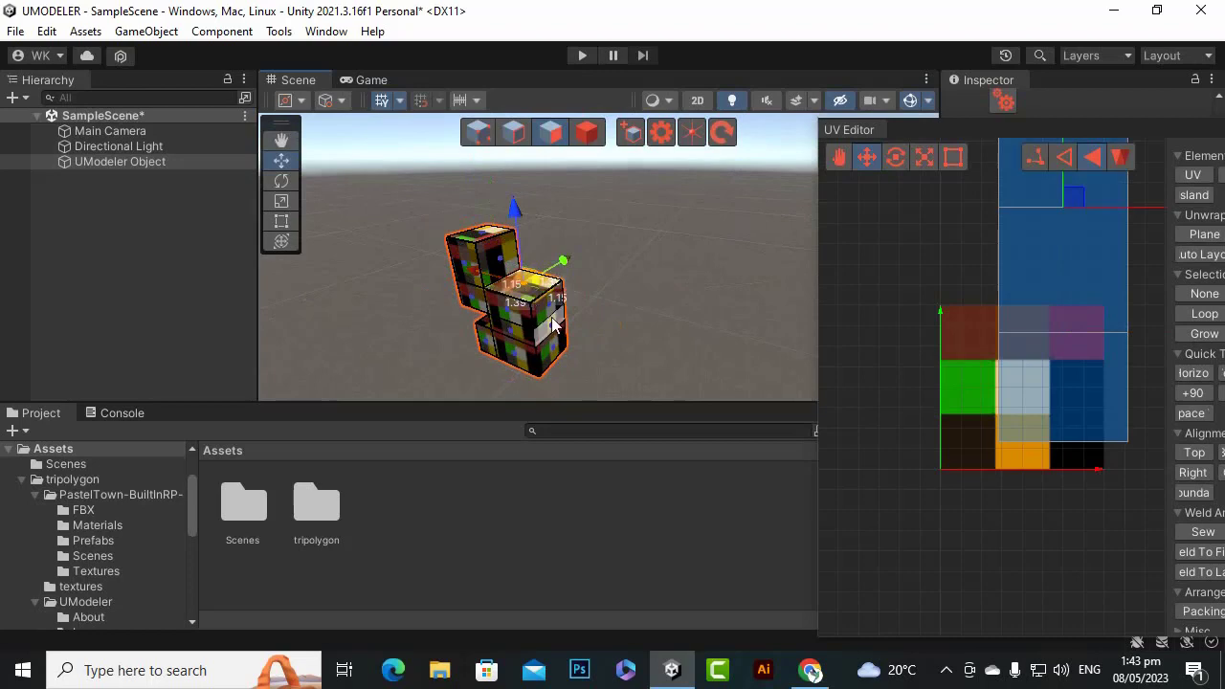
pyautogui.keyDown('shift'); pyautogui.click(548, 321); pyautogui.keyUp('shift')
pyautogui.keyDown('shift'); pyautogui.click(547, 333); pyautogui.keyUp('shift')
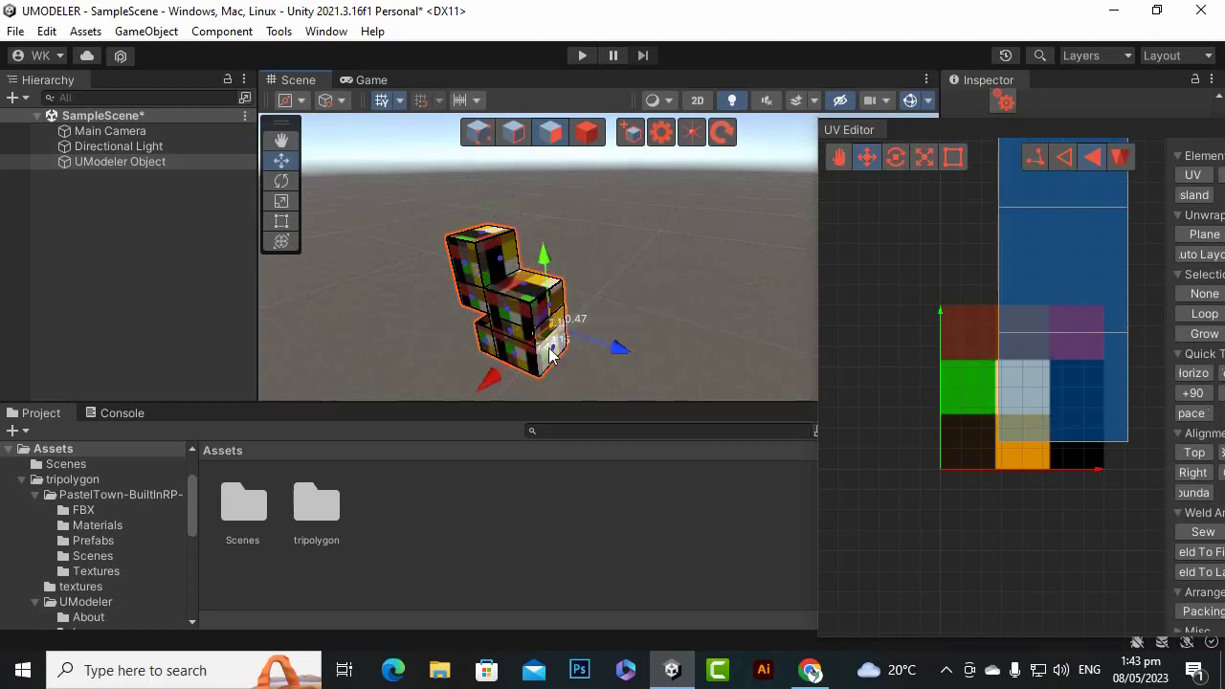
pyautogui.keyDown('shift'); pyautogui.click(551, 355); pyautogui.keyUp('shift')
# - Add the shape's underside faces and the outer end face of the upper extension to the UV selection
pyautogui.keyDown('alt'); pyautogui.moveTo(551, 354); pyautogui.dragTo(704, 258); pyautogui.keyUp('alt')
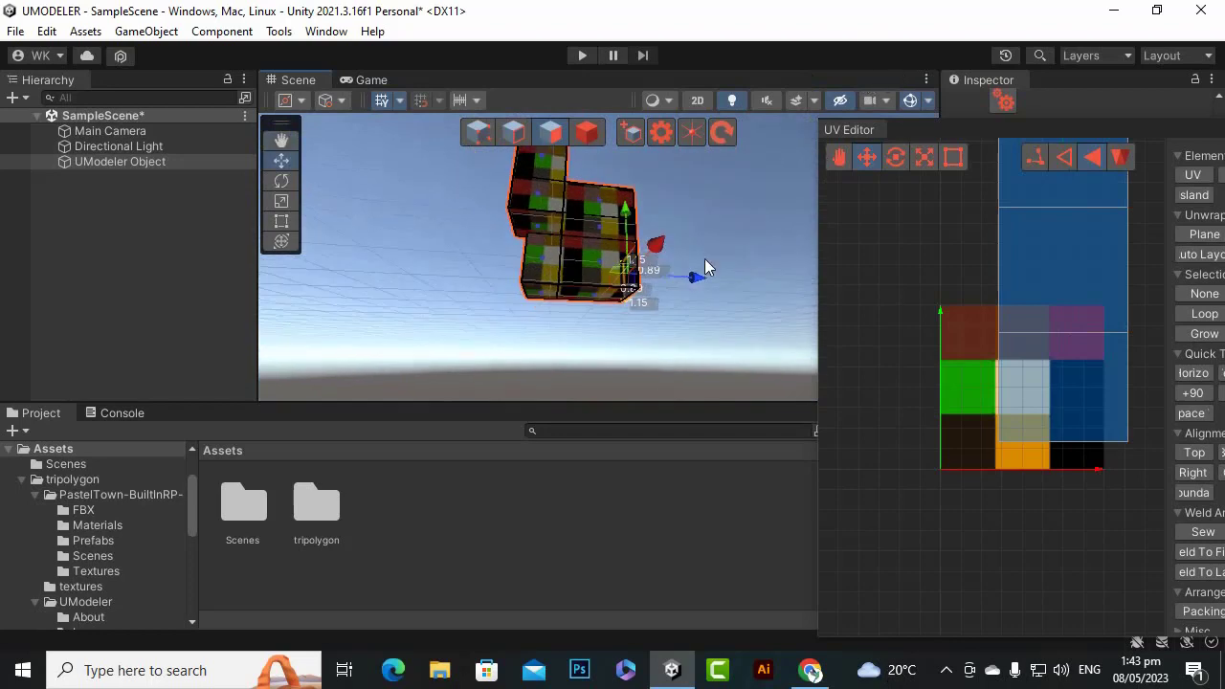
pyautogui.click(601, 304)
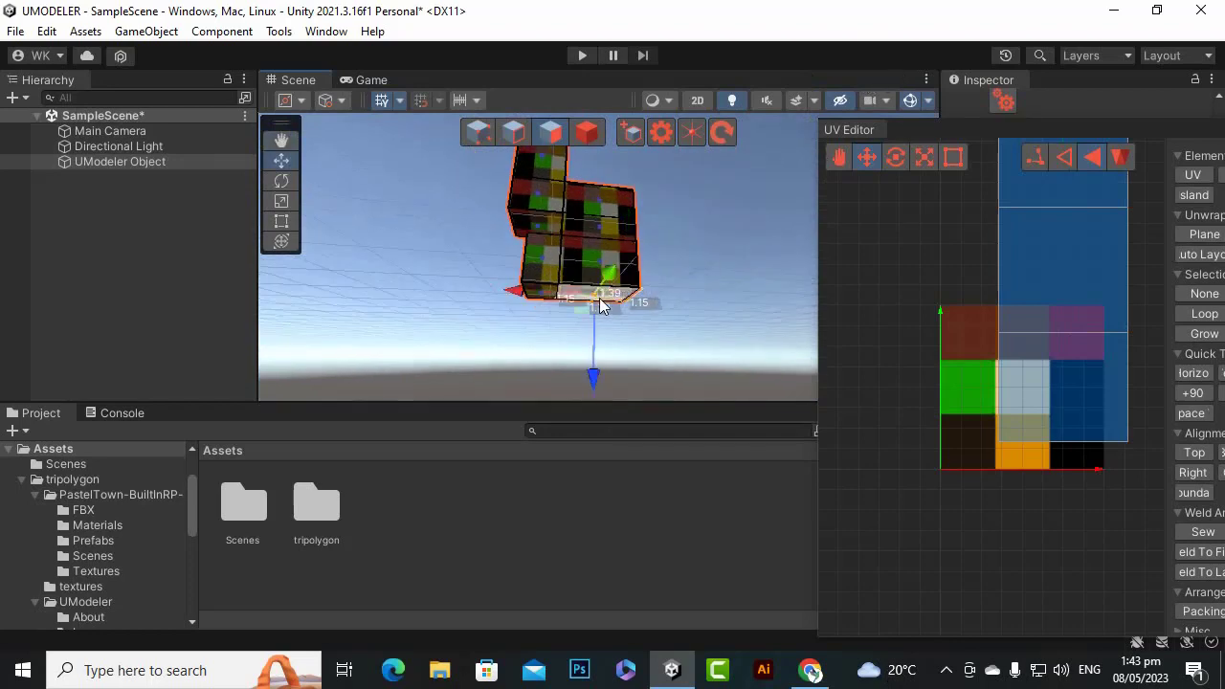
pyautogui.click(531, 294)
pyautogui.keyDown('alt'); pyautogui.moveTo(446, 275); pyautogui.dragTo(634, 387); pyautogui.keyUp('alt')
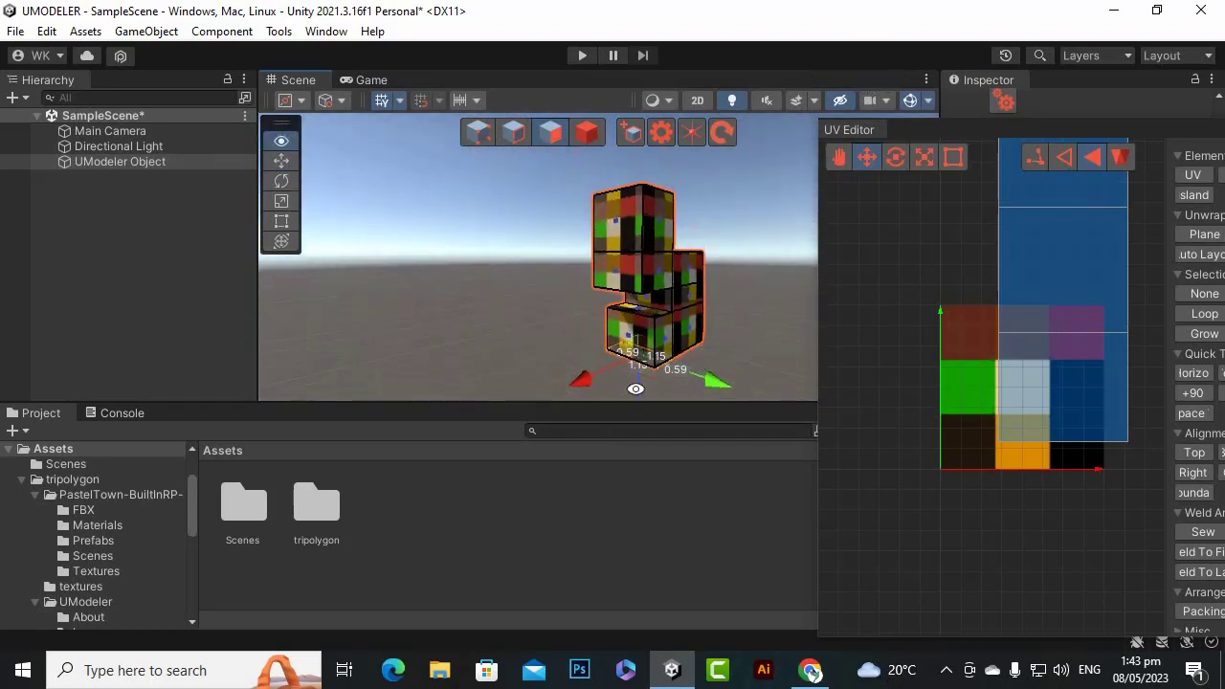
pyautogui.keyDown('alt'); pyautogui.moveTo(620, 346); pyautogui.dragTo(673, 389); pyautogui.keyUp('alt')
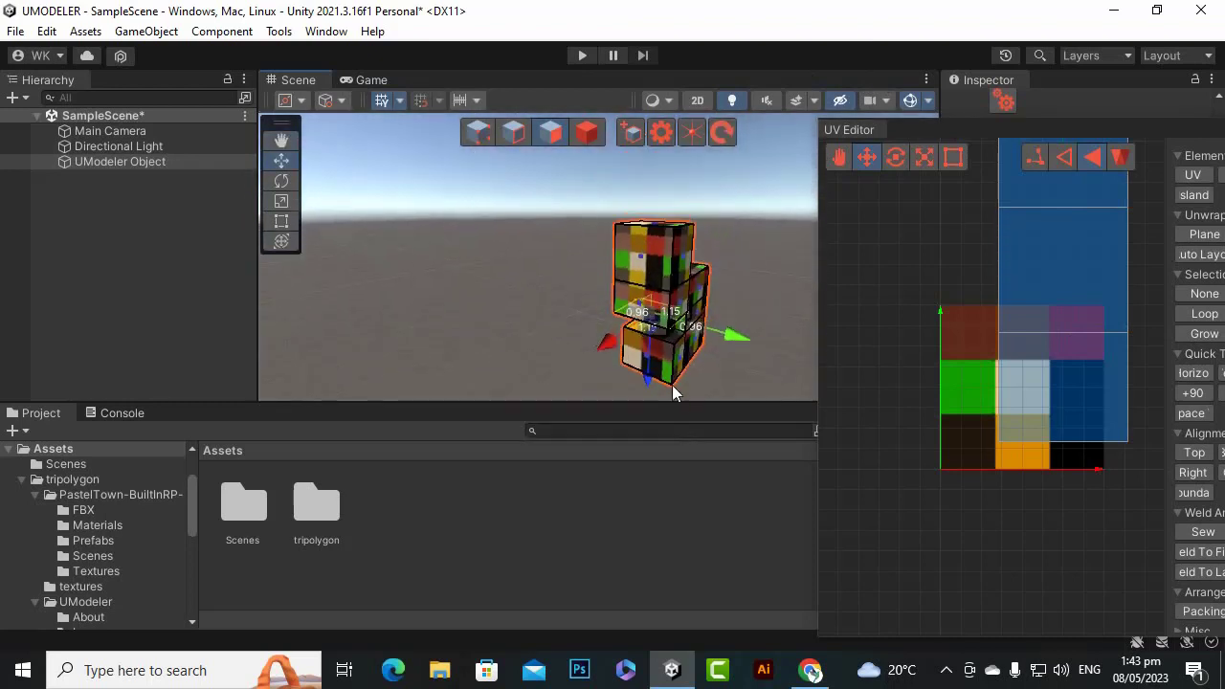
pyautogui.click(642, 265)
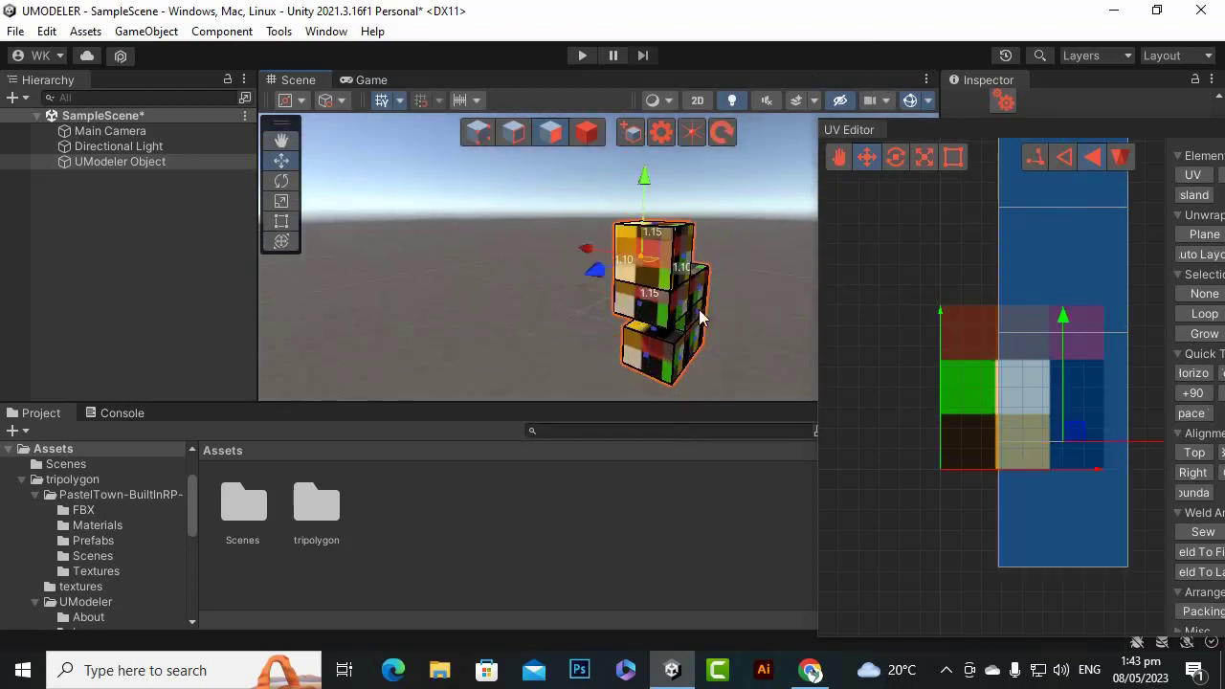
pyautogui.keyDown('alt'); pyautogui.moveTo(793, 221); pyautogui.dragTo(593, 276); pyautogui.keyUp('alt')
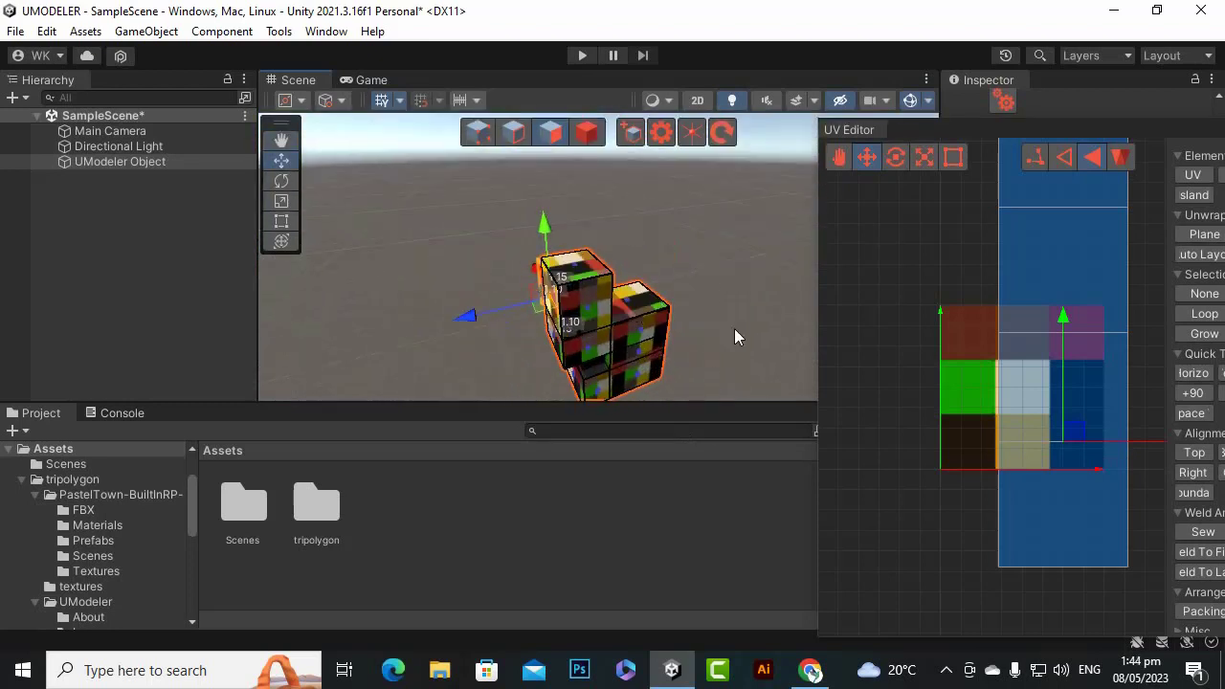
# - Move the UV Editor window off the Inspector's edge so its full set of unwrap, alignment and weld tools is in view
pyautogui.keyDown('alt'); pyautogui.moveTo(727, 337); pyautogui.dragTo(497, 282); pyautogui.keyUp('alt')
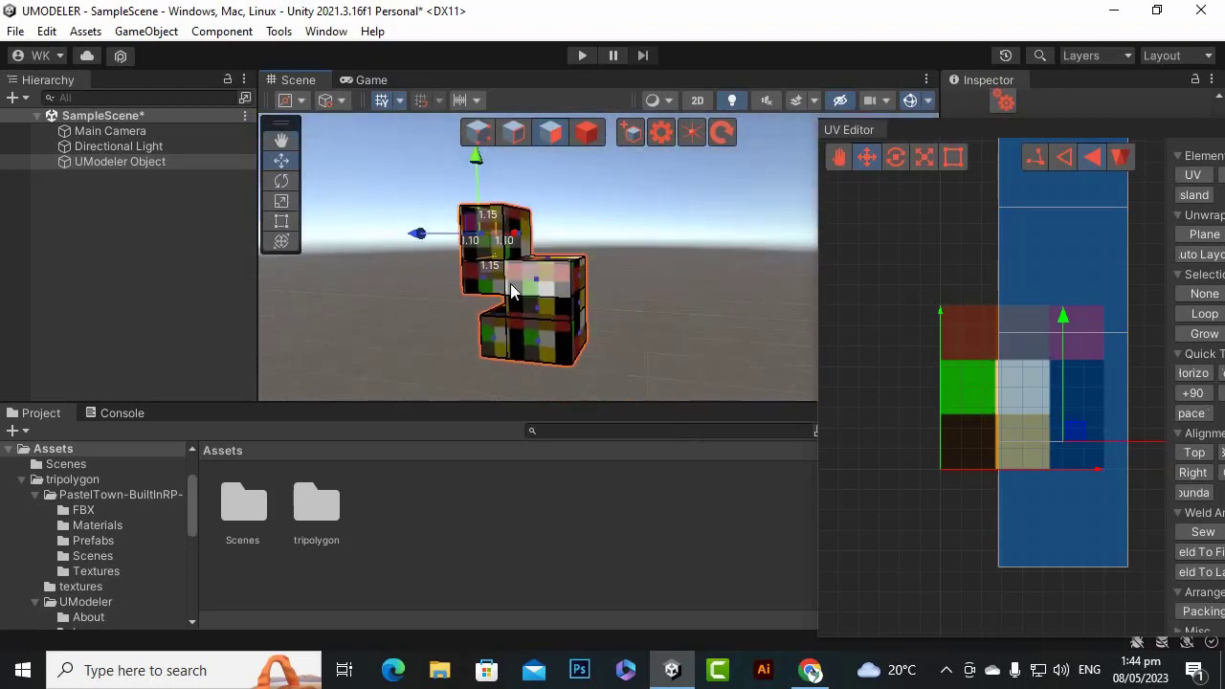
pyautogui.keyDown('alt'); pyautogui.moveTo(555, 347); pyautogui.dragTo(487, 272); pyautogui.keyUp('alt')
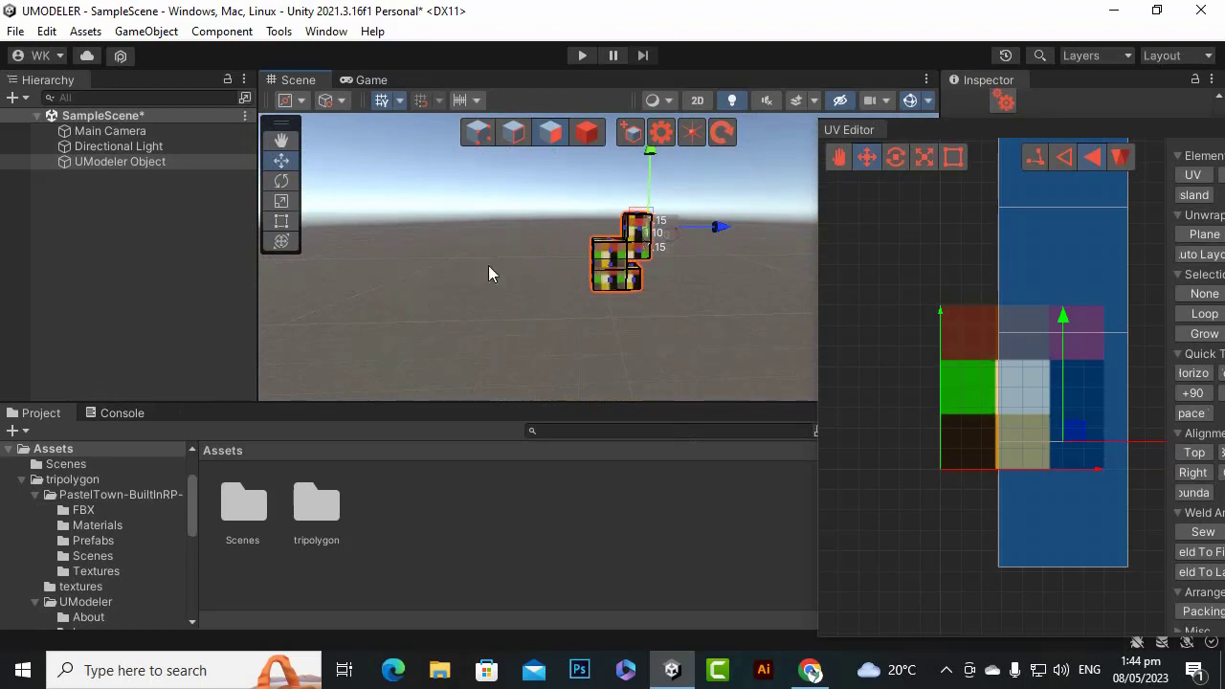
pyautogui.keyDown('alt'); pyautogui.moveTo(446, 279); pyautogui.dragTo(922, 442); pyautogui.keyUp('alt')
pyautogui.scroll(-2, 948, 295)
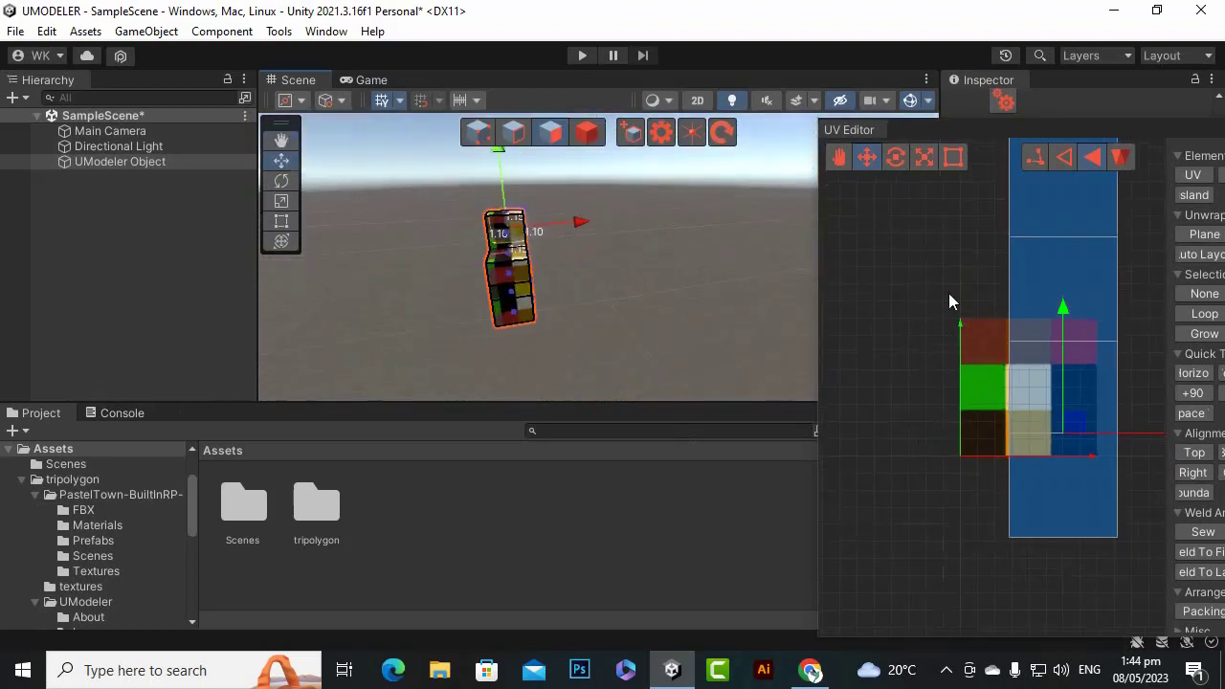
pyautogui.moveTo(933, 133); pyautogui.dragTo(718, 134)
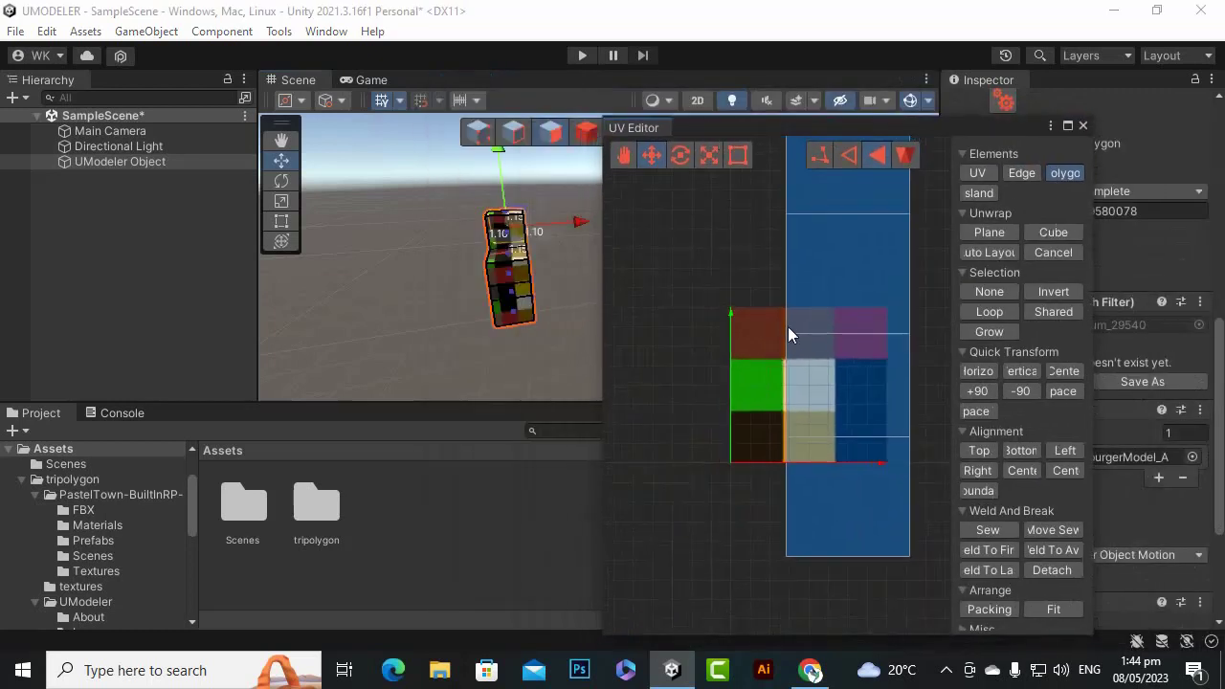
# - Select the lowest polygon of the UV strip and bring the entire strip into view
pyautogui.scroll(-1, 733, 490)
pyautogui.click(832, 514)
pyautogui.scroll(-6, 751, 471)
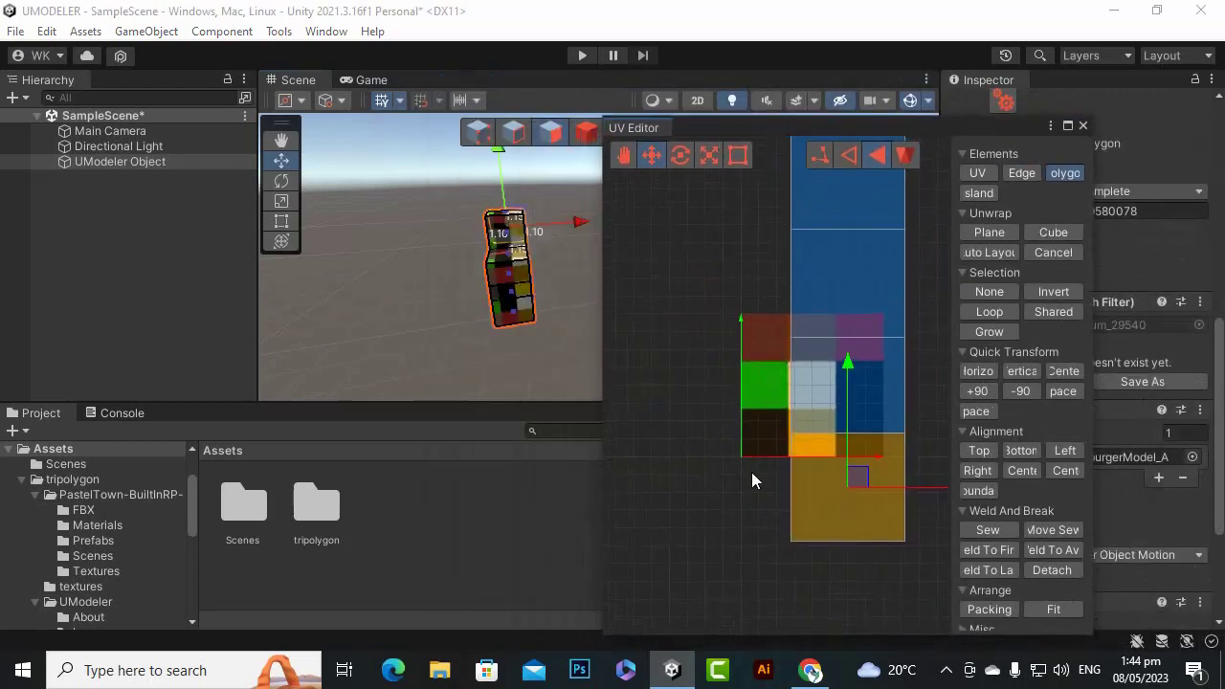
pyautogui.scroll(-3, 750, 470)
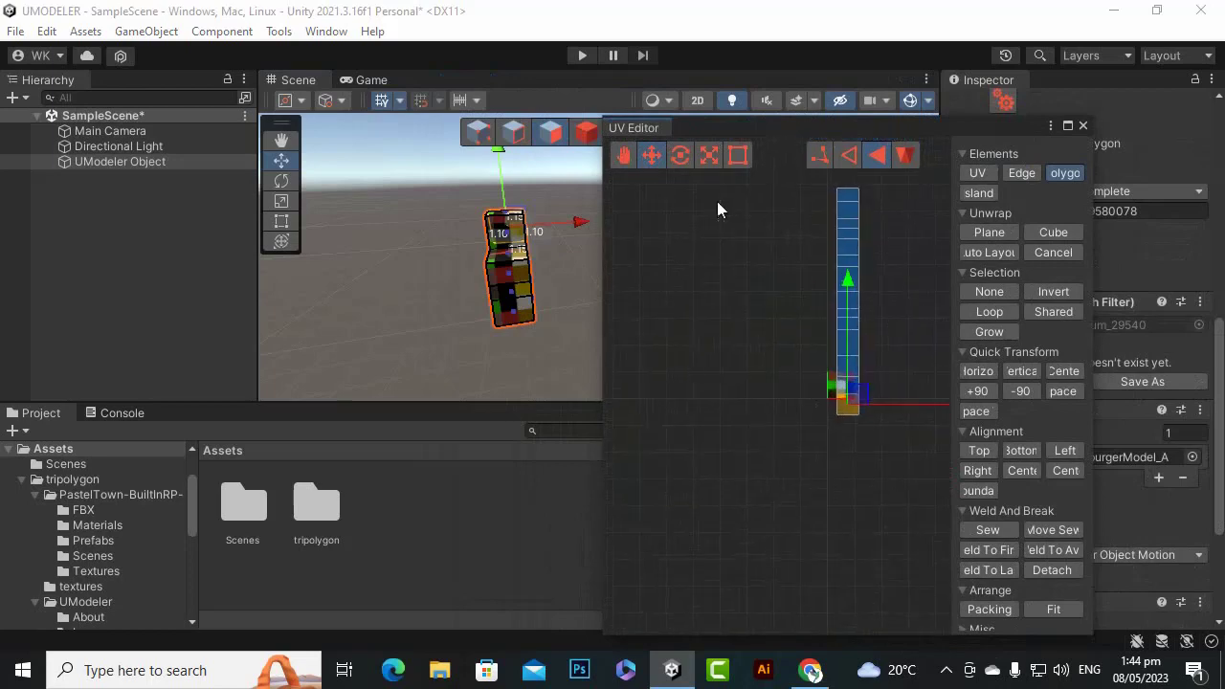
pyautogui.click(627, 158)
pyautogui.scroll(1, 774, 397)
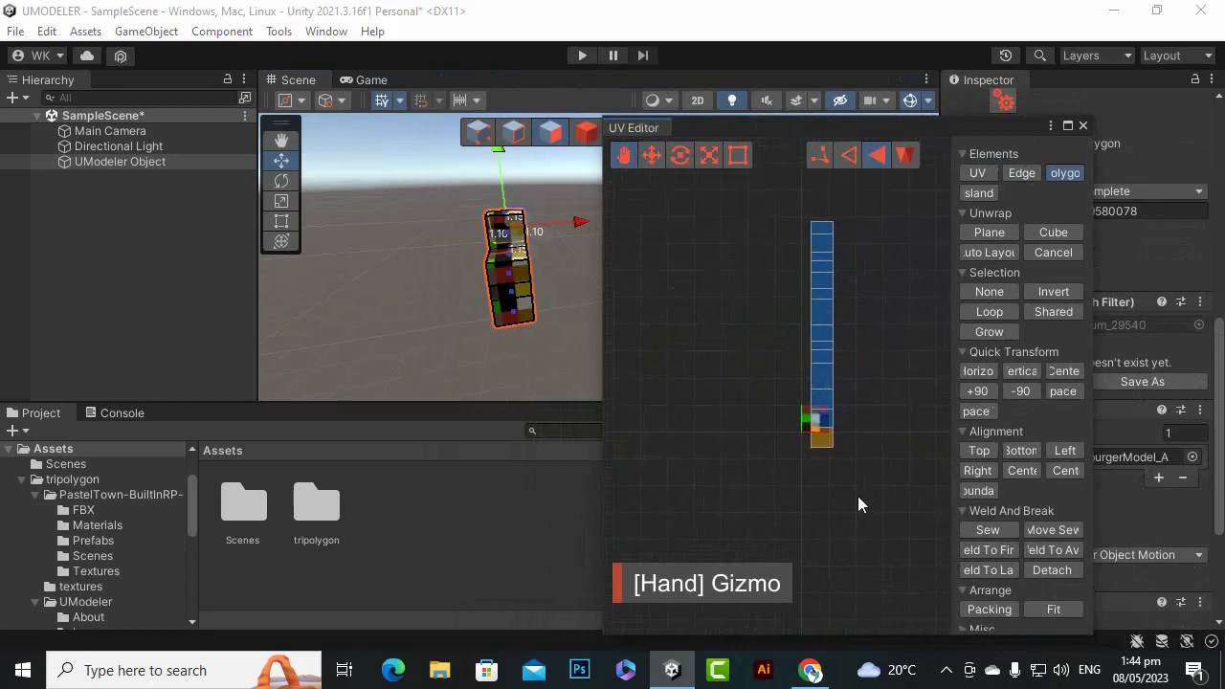
pyautogui.scroll(1, 896, 522)
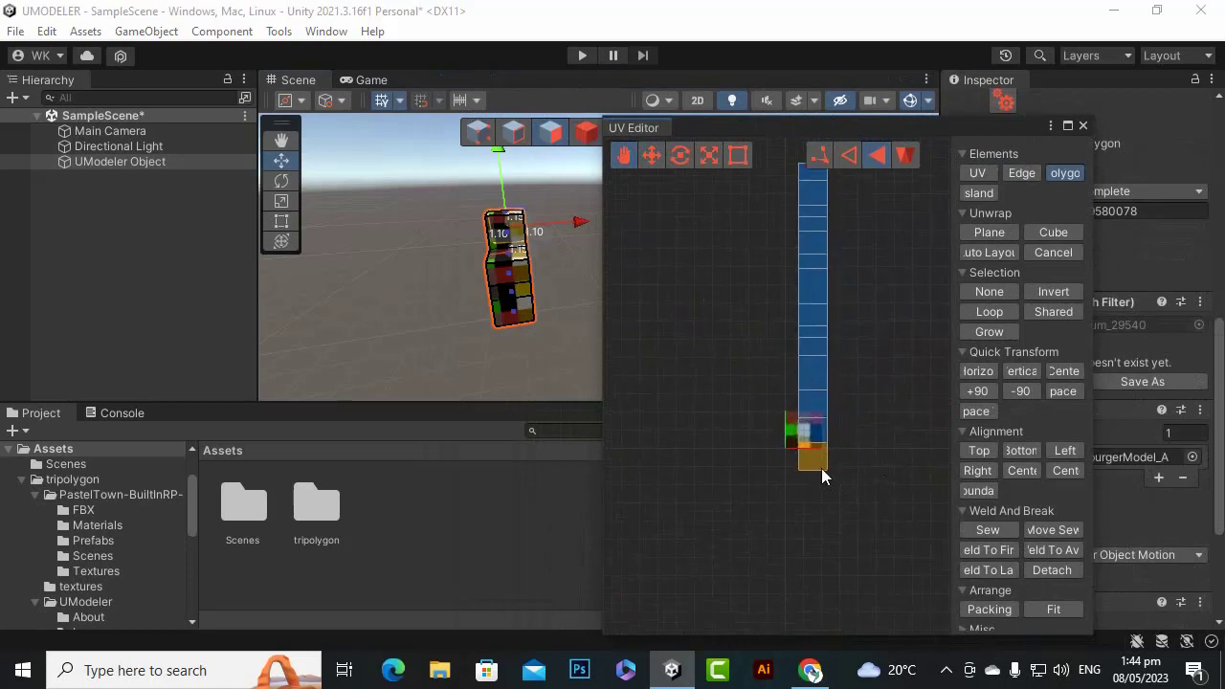
# - Try to move the strip's lowest UV polygon horizontally with the Translation gizmo, and undo the attempt
pyautogui.click(651, 156)
pyautogui.scroll(1, 841, 392)
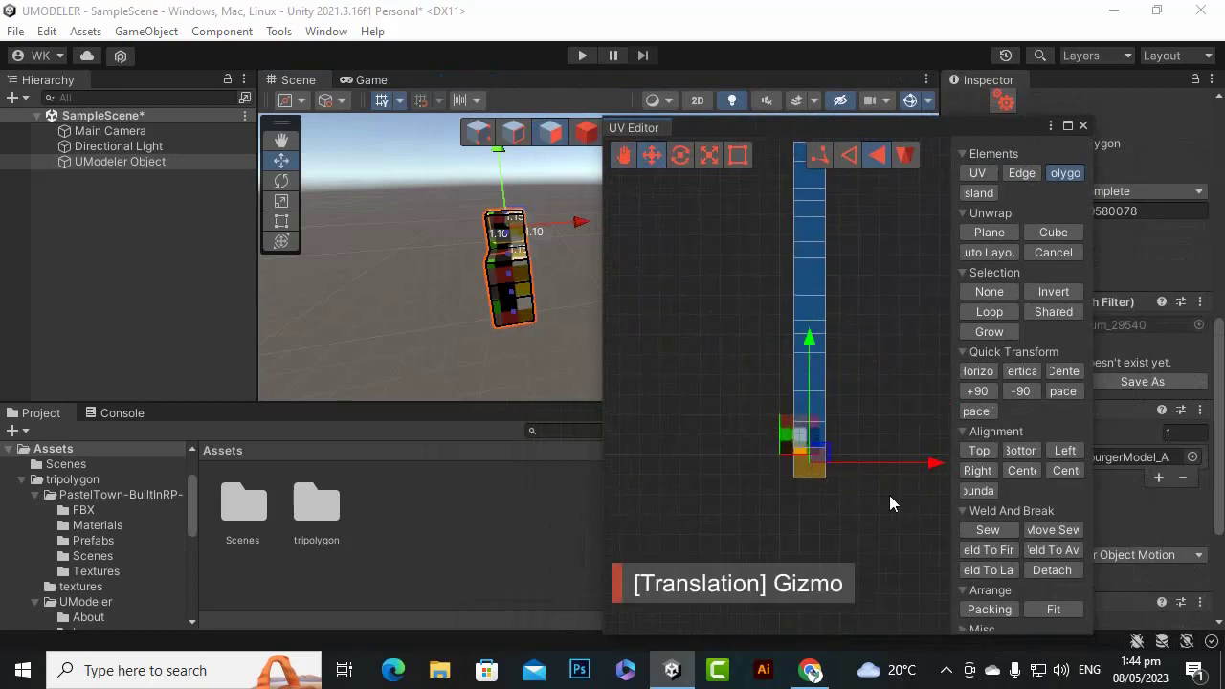
pyautogui.moveTo(930, 476); pyautogui.dragTo(877, 466)
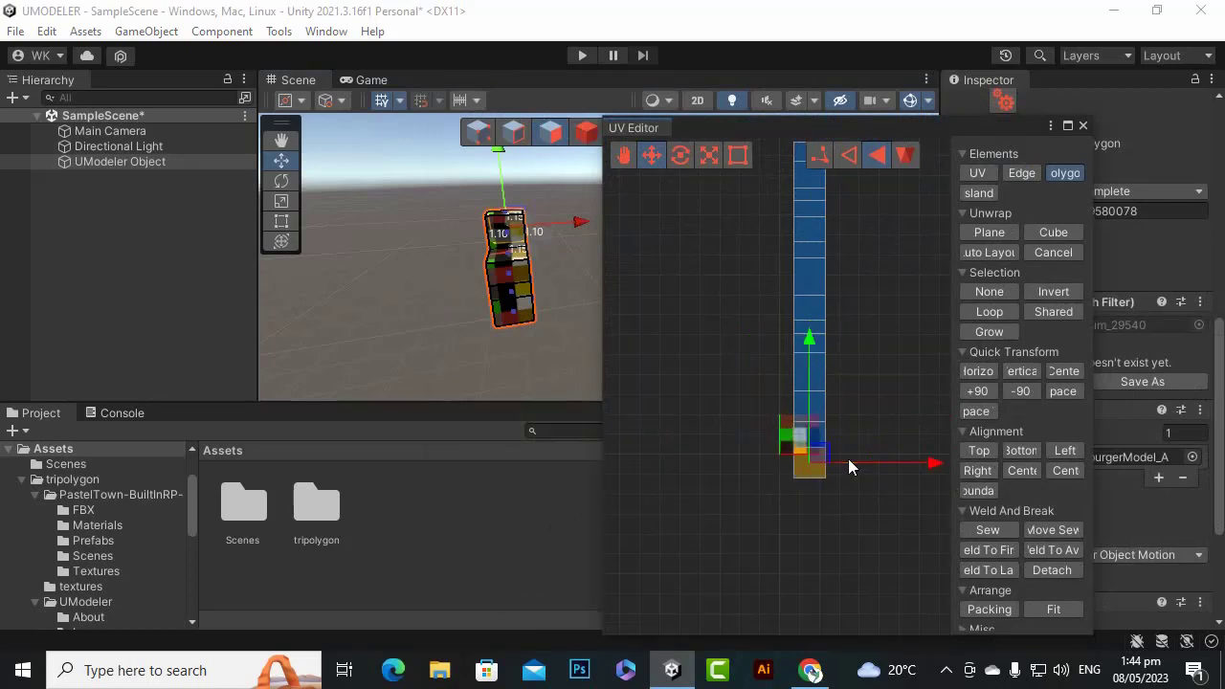
pyautogui.hotkey('ctrl', 'z')
pyautogui.hotkey('ctrl', 'z')
pyautogui.hotkey('ctrl', 'z')
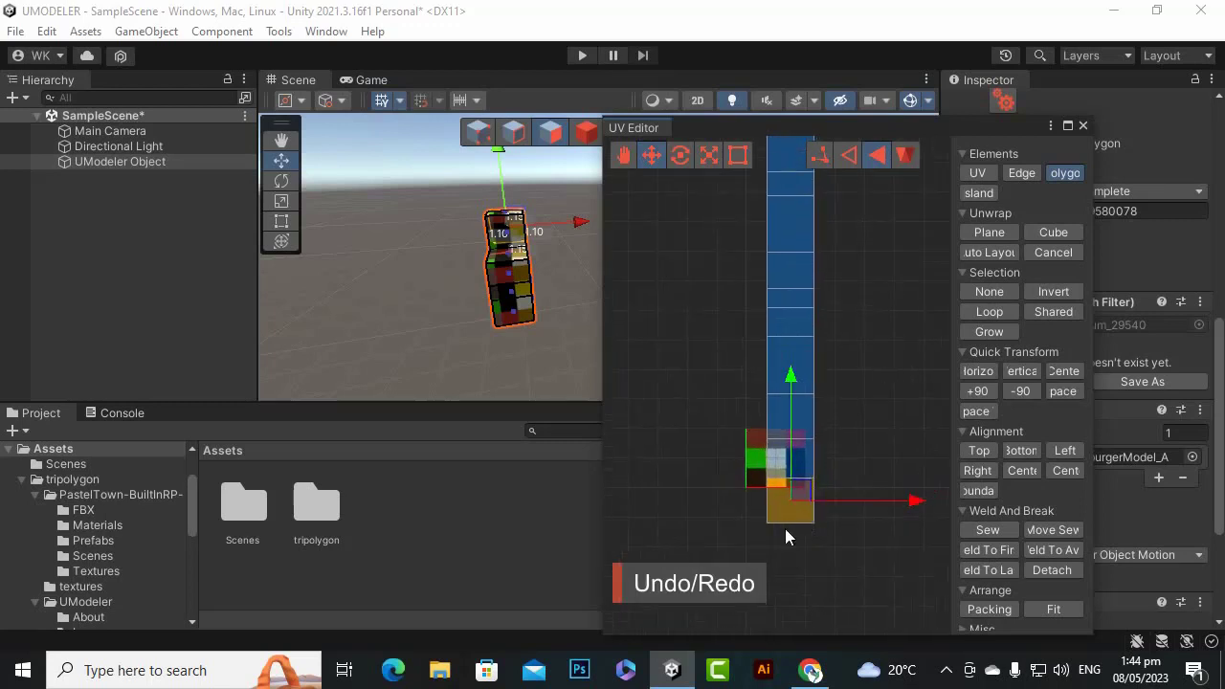
# - Detach the lowest polygon from the rest of the UV strip
pyautogui.scroll(1, 793, 514)
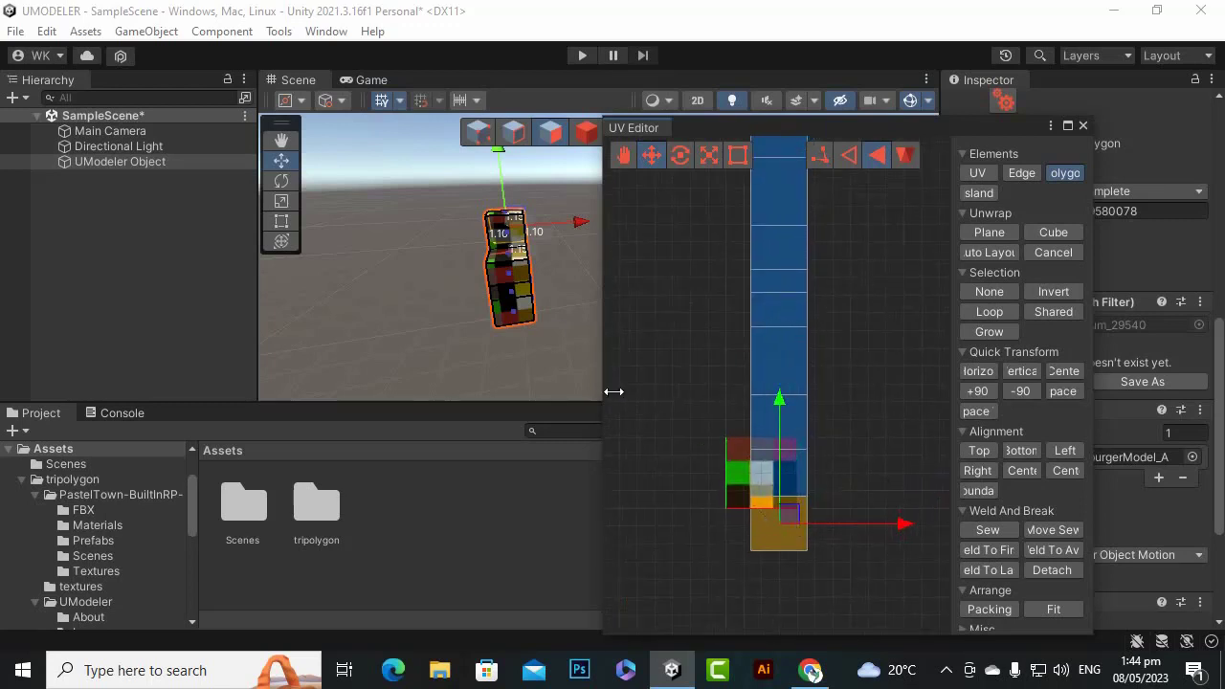
pyautogui.scroll(1, 794, 515)
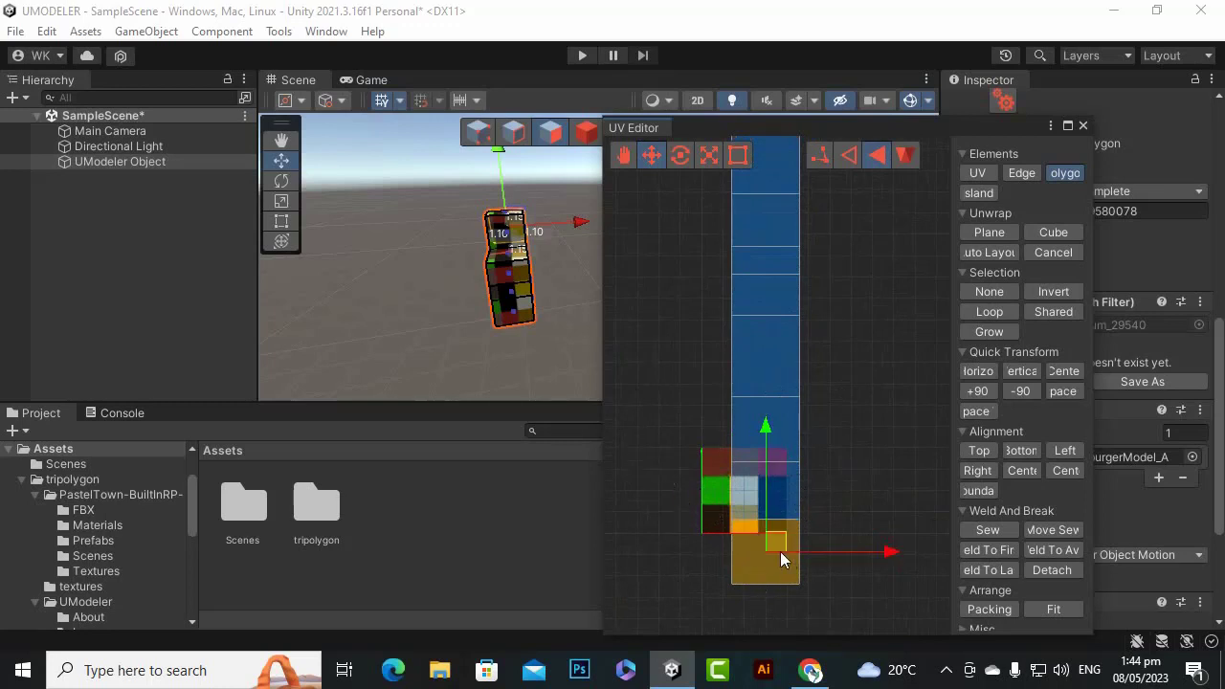
pyautogui.scroll(-4, 743, 475)
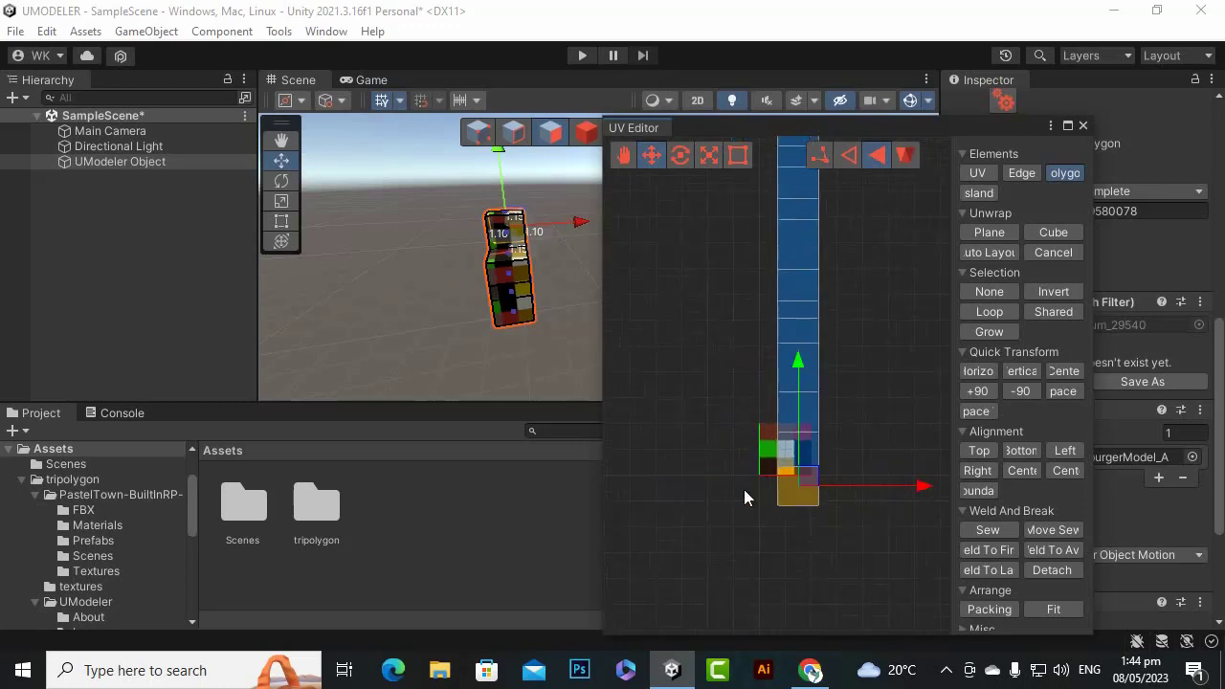
pyautogui.click(619, 158)
pyautogui.moveTo(706, 252); pyautogui.dragTo(743, 331)
pyautogui.moveTo(890, 566); pyautogui.dragTo(843, 536)
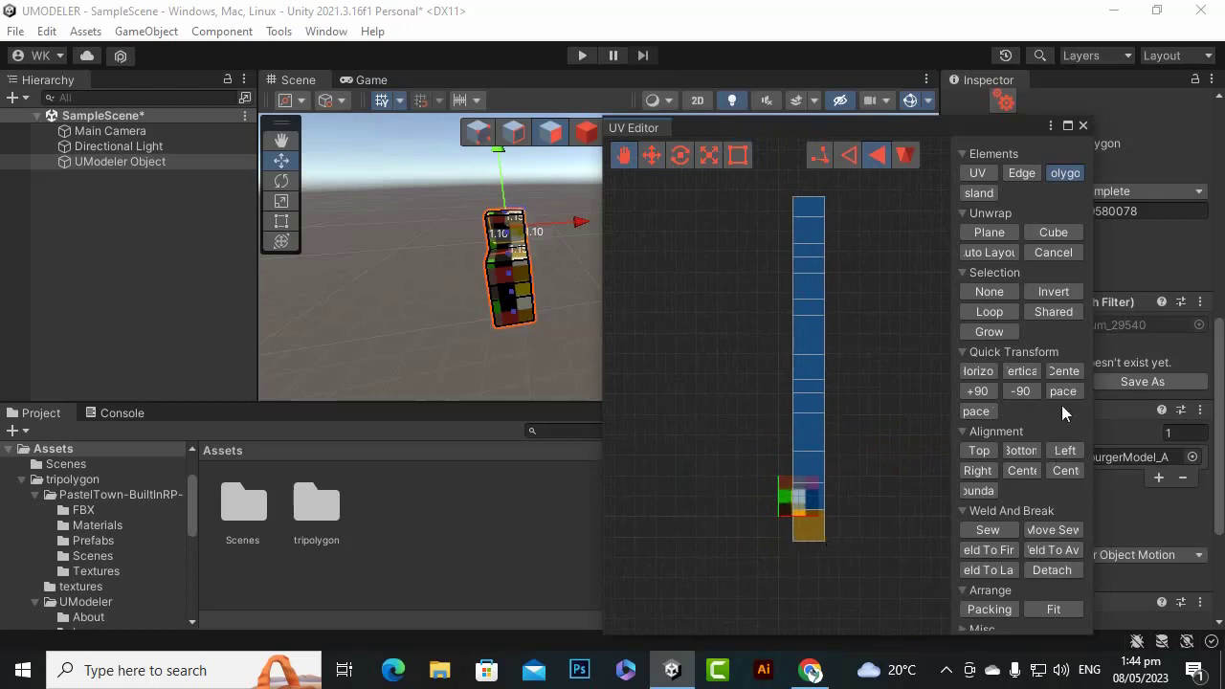
pyautogui.click(1045, 572)
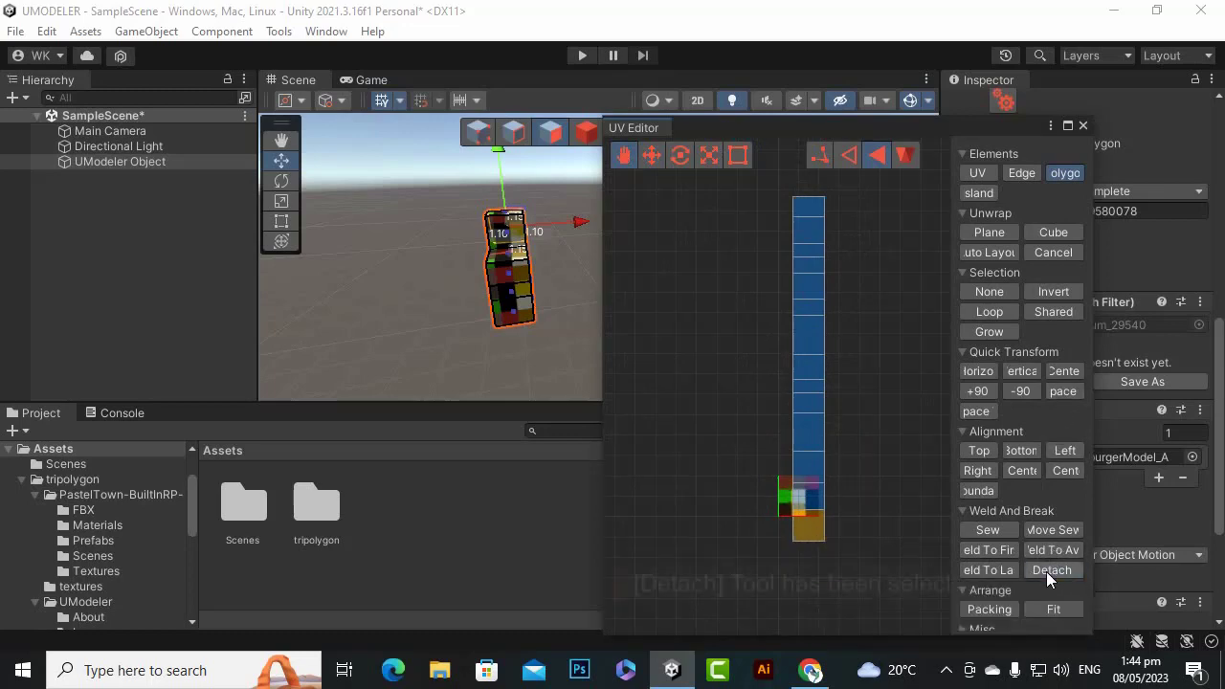
# - Test the detached lowest polygon by moving it sideways away from the strip, and undo the move
pyautogui.click(651, 155)
pyautogui.moveTo(877, 520); pyautogui.dragTo(937, 539)
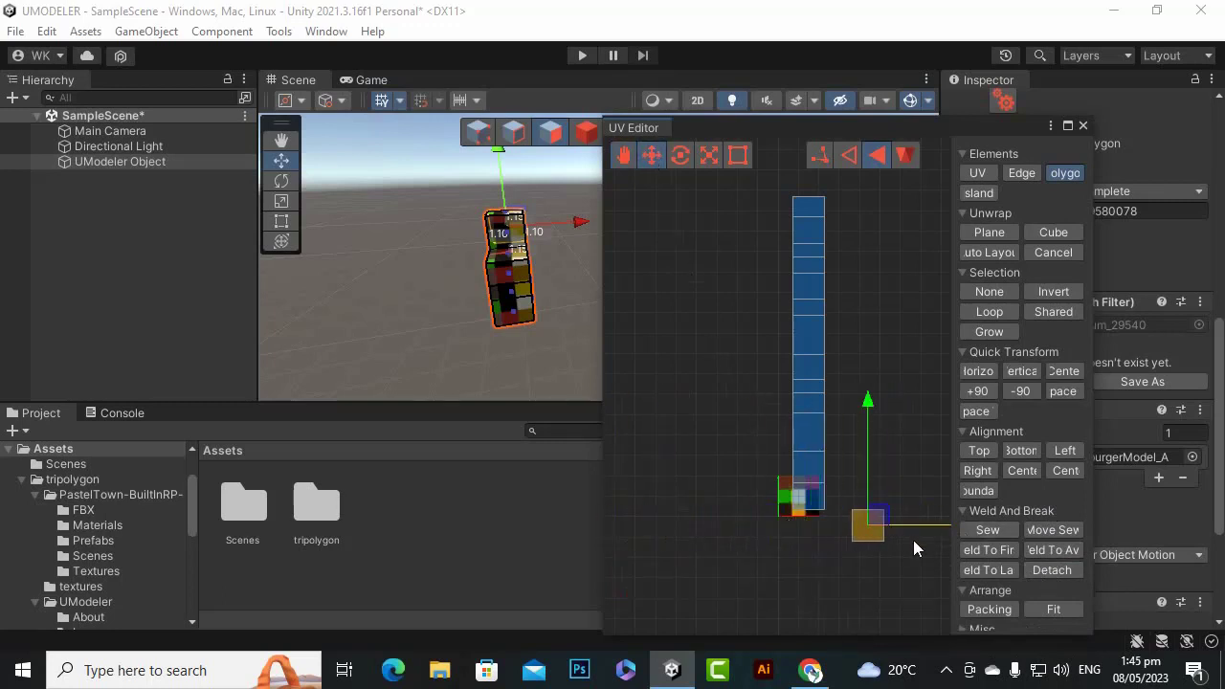
pyautogui.hotkey('ctrl', 'z')
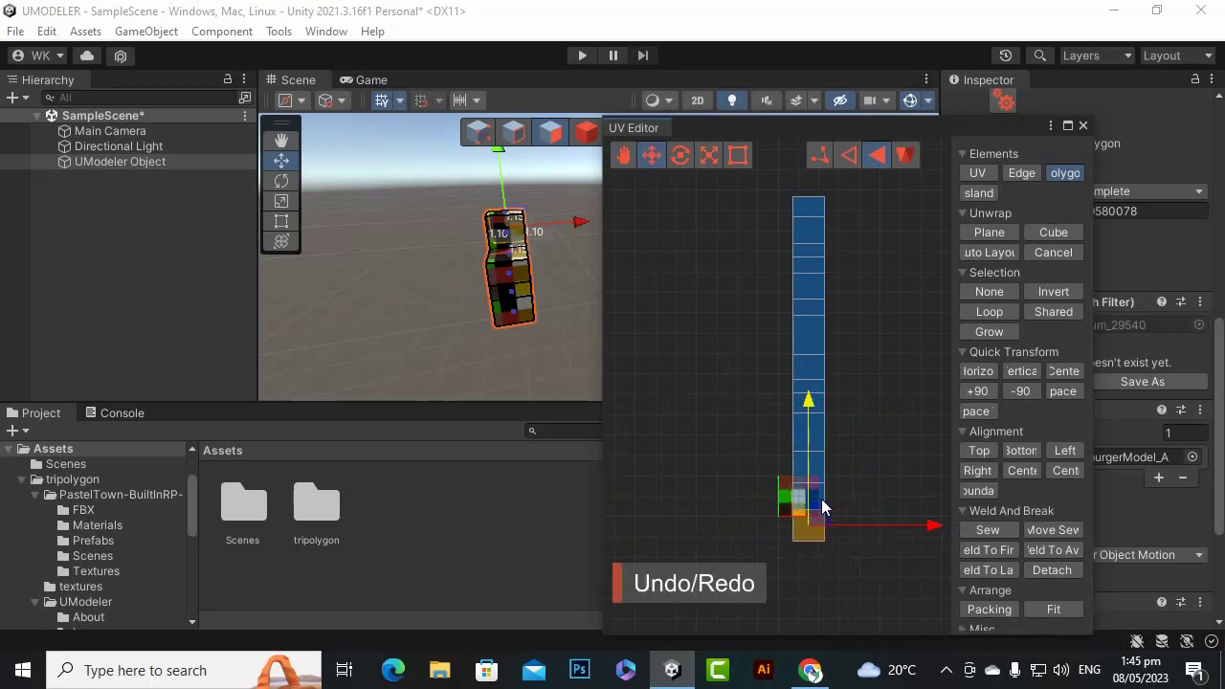
# - Detach the second, third and fourth polygons from the bottom of the UV strip, one at a time
pyautogui.click(855, 456)
pyautogui.click(821, 495)
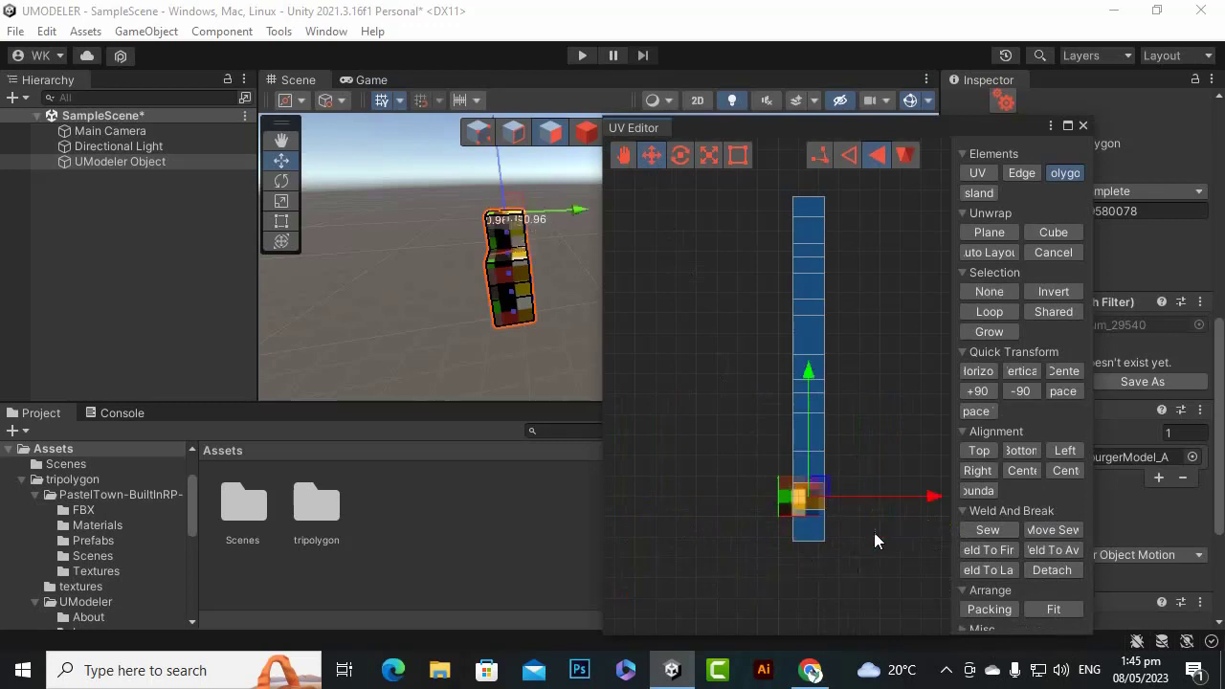
pyautogui.click(1051, 570)
pyautogui.click(812, 460)
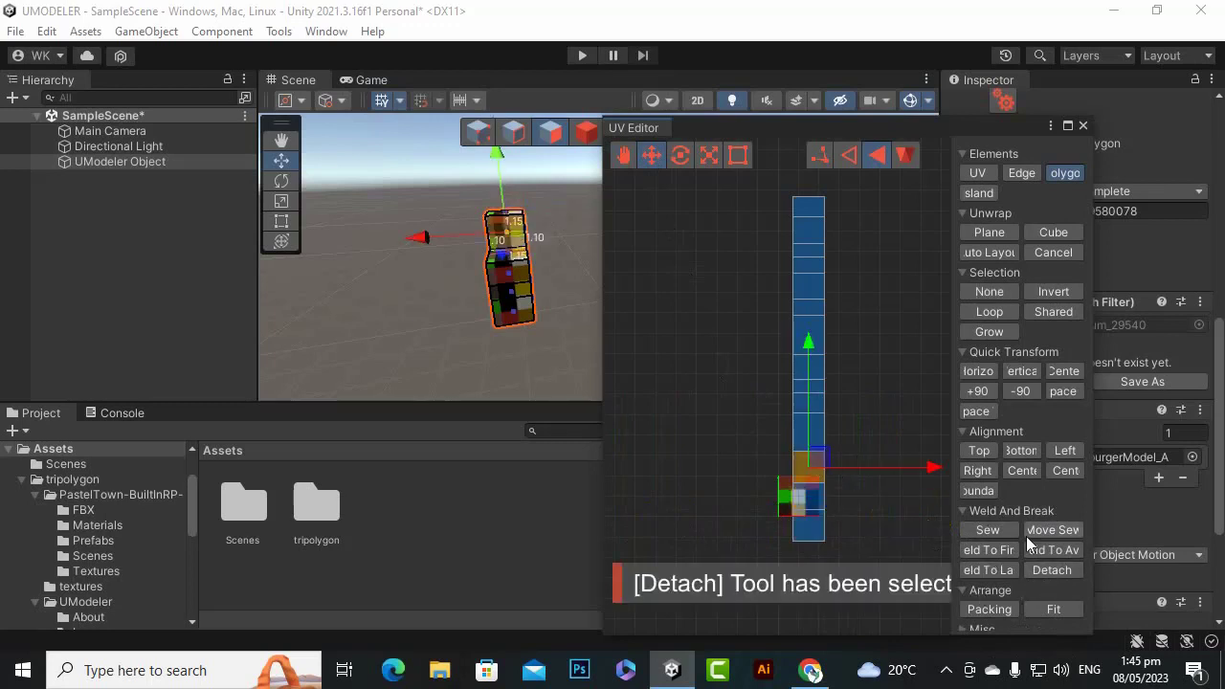
pyautogui.click(812, 423)
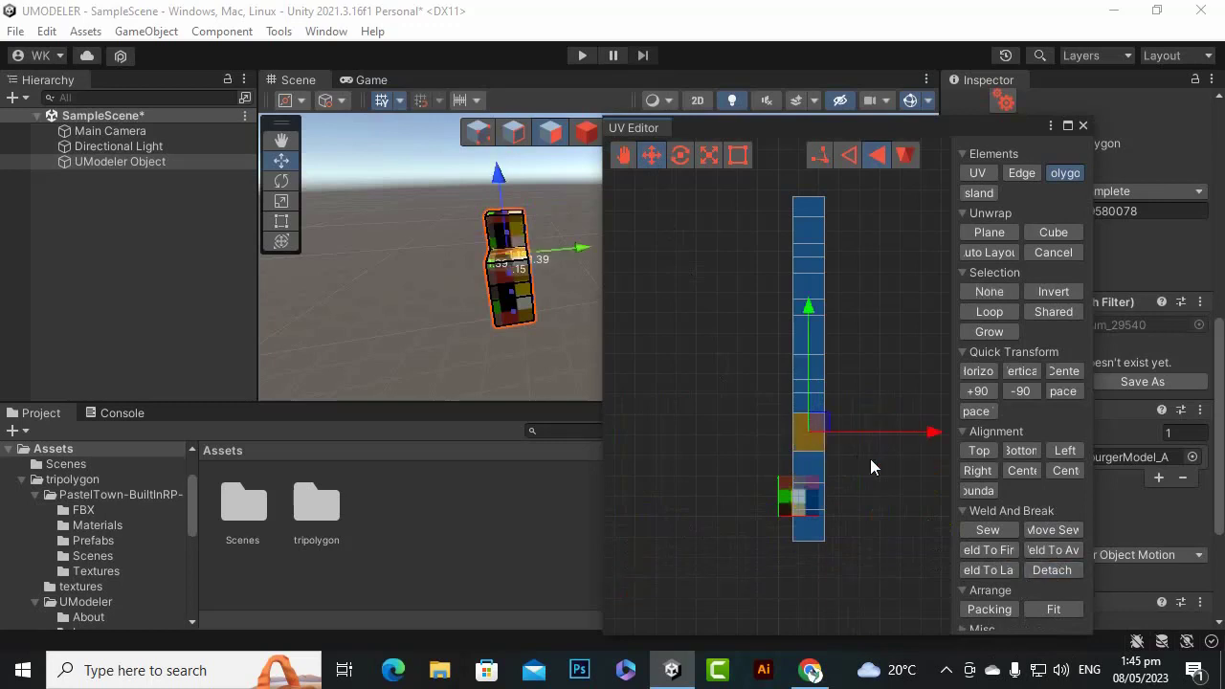
pyautogui.click(1076, 572)
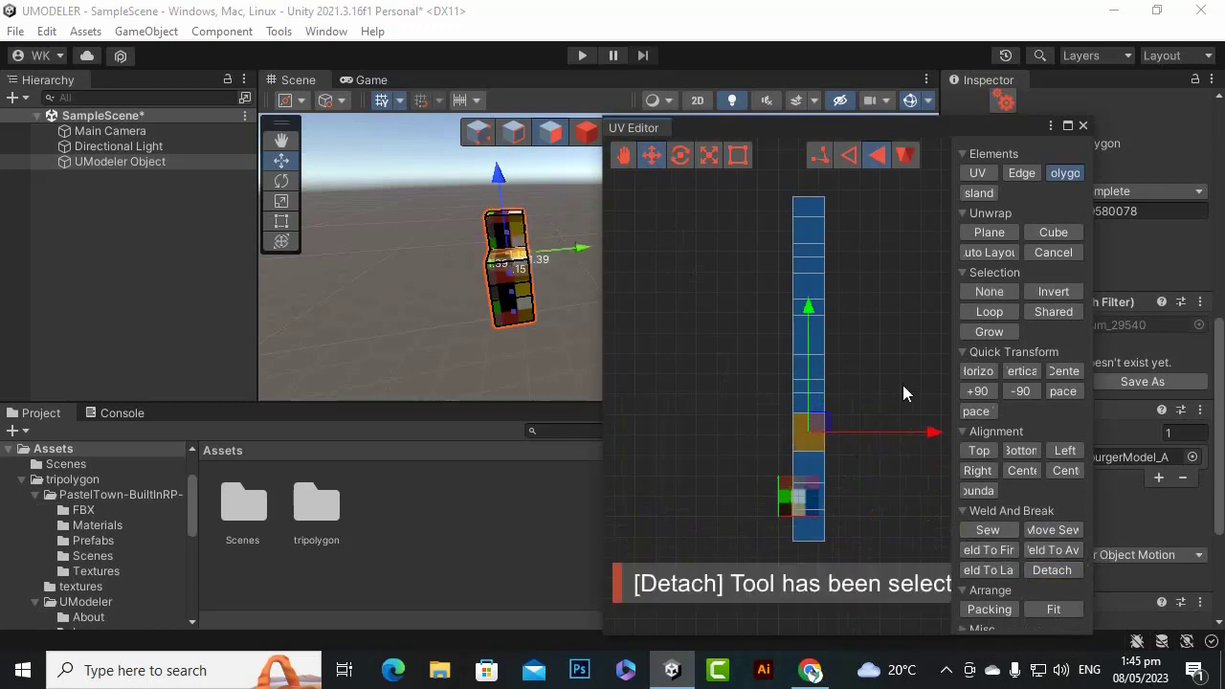
# - Detach the fifth, sixth and seventh polygons from the bottom of the UV strip individually
pyautogui.click(812, 403)
pyautogui.click(1050, 570)
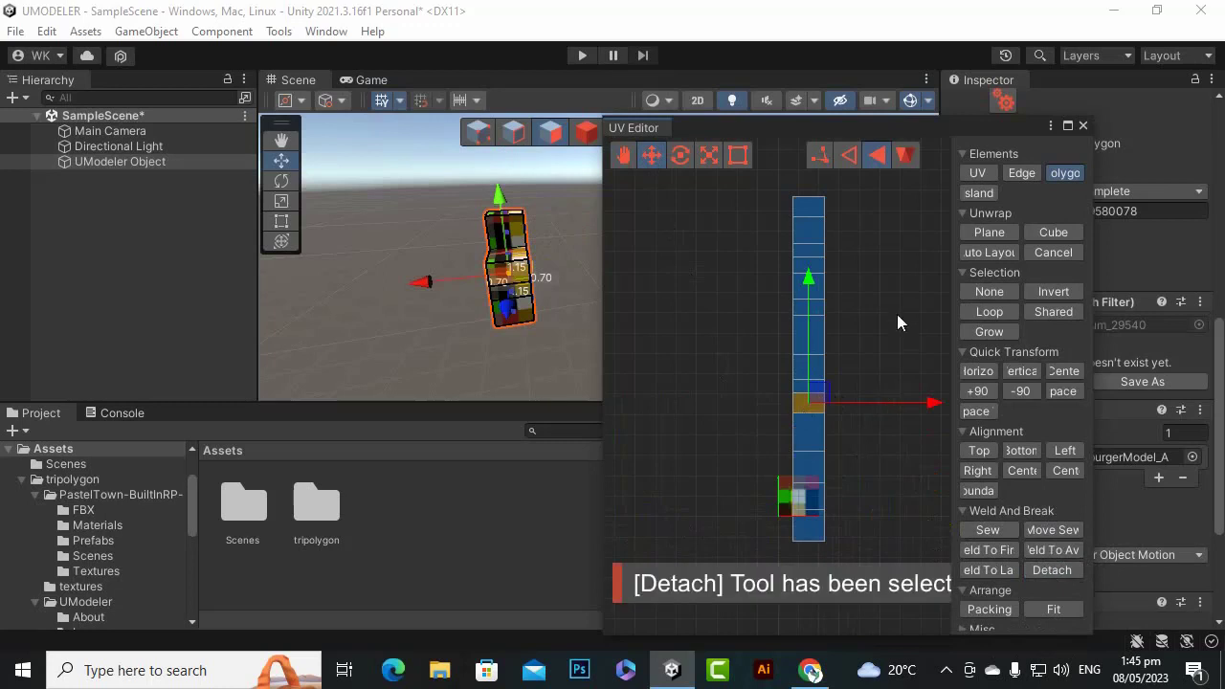
pyautogui.click(816, 387)
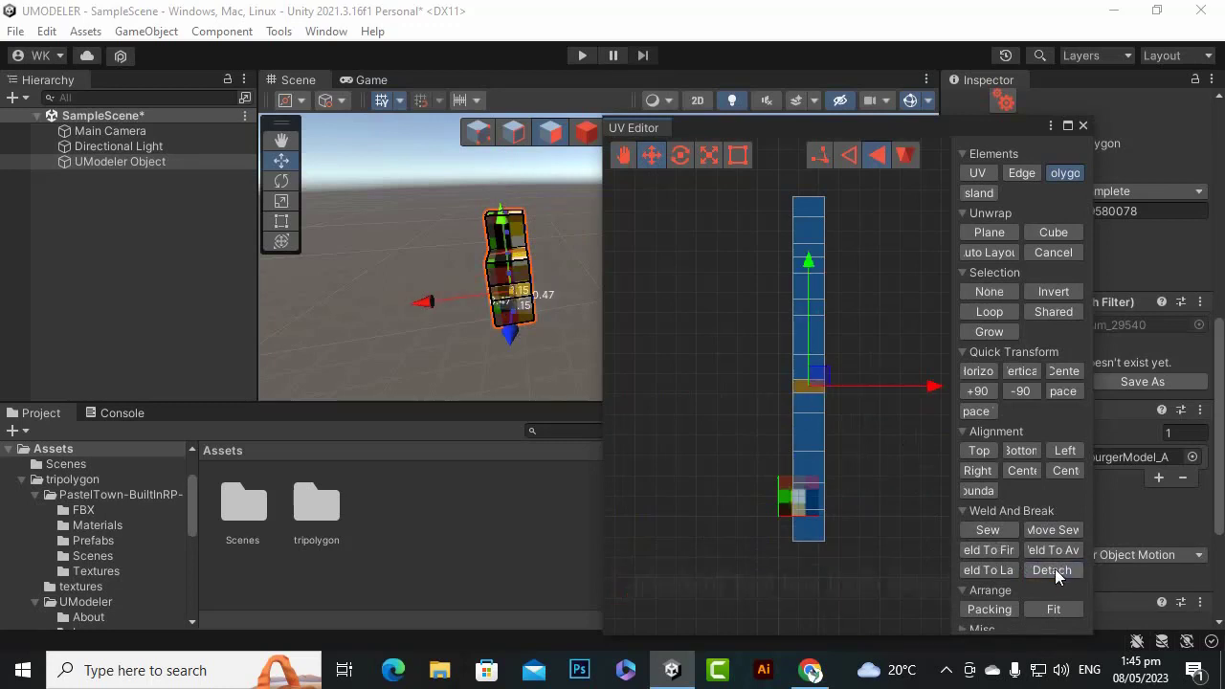
pyautogui.click(1053, 567)
pyautogui.click(794, 371)
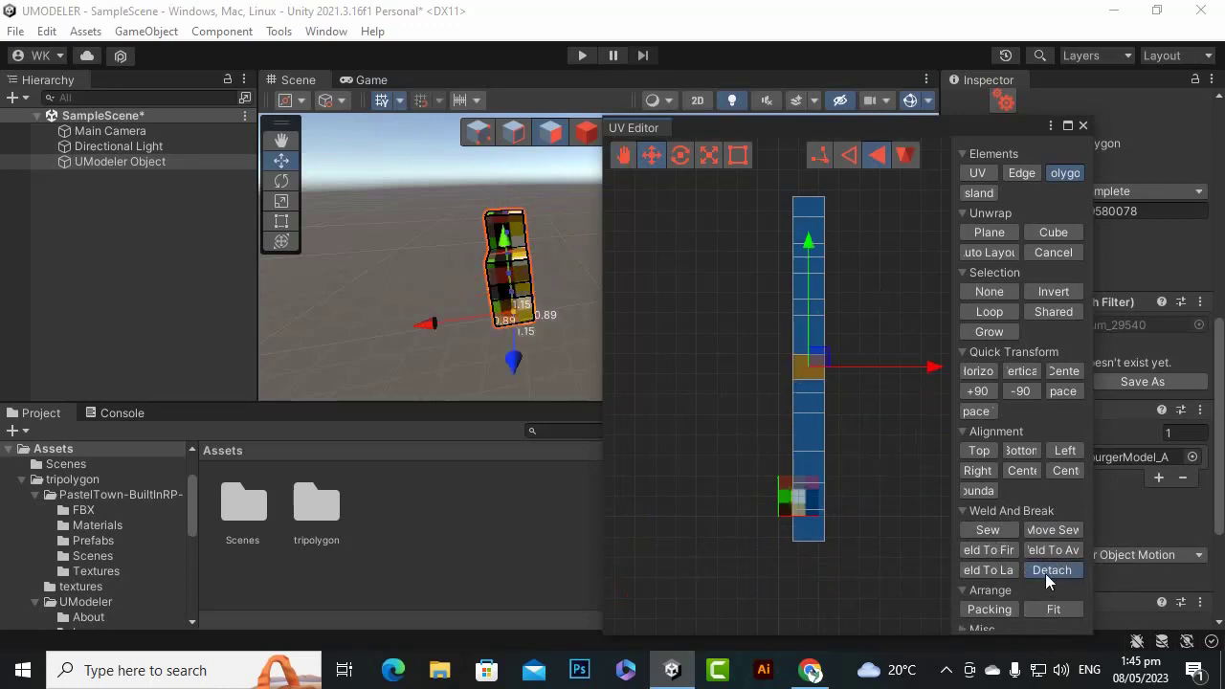
pyautogui.click(1045, 573)
# - Detach the eighth, ninth and tenth polygons from the bottom of the UV strip individually
pyautogui.click(802, 340)
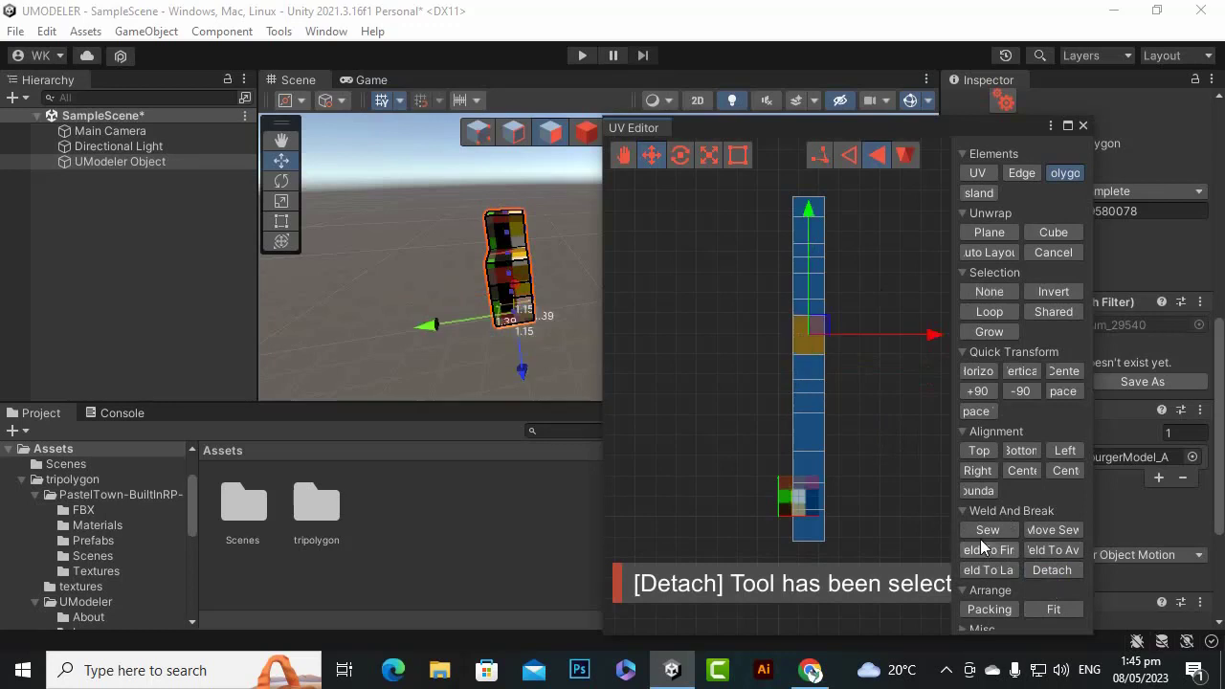
pyautogui.click(1039, 570)
pyautogui.click(801, 309)
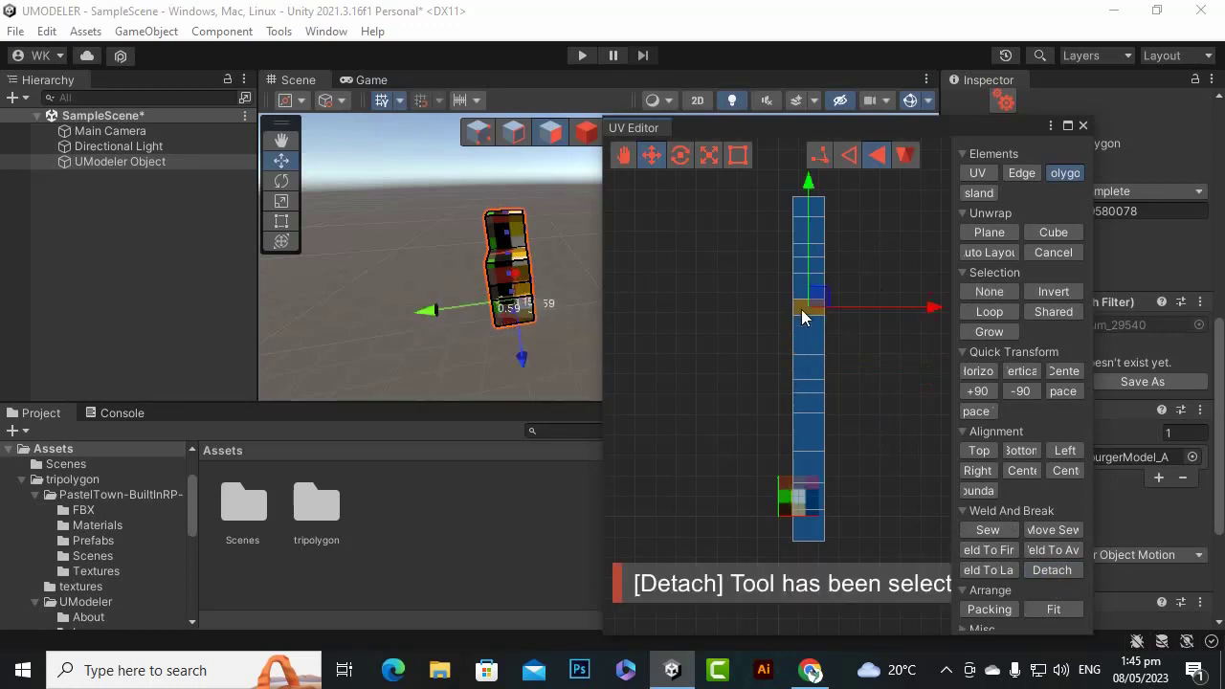
pyautogui.click(1034, 564)
pyautogui.click(873, 213)
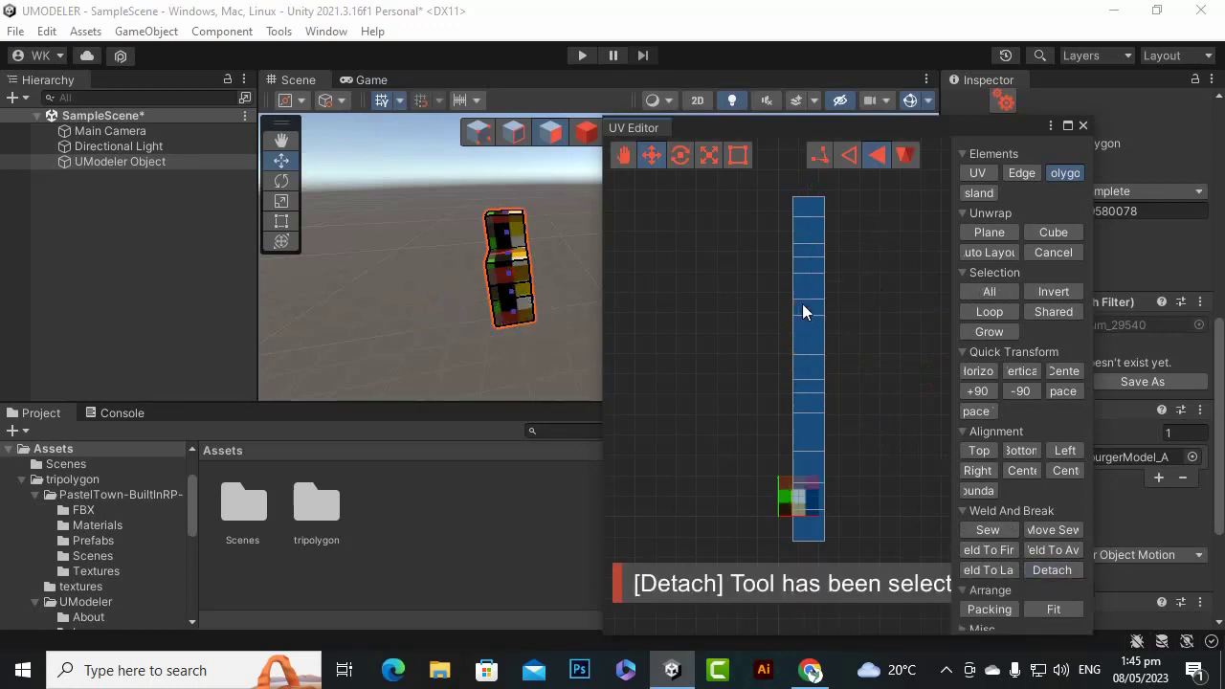
pyautogui.click(802, 287)
pyautogui.click(1041, 570)
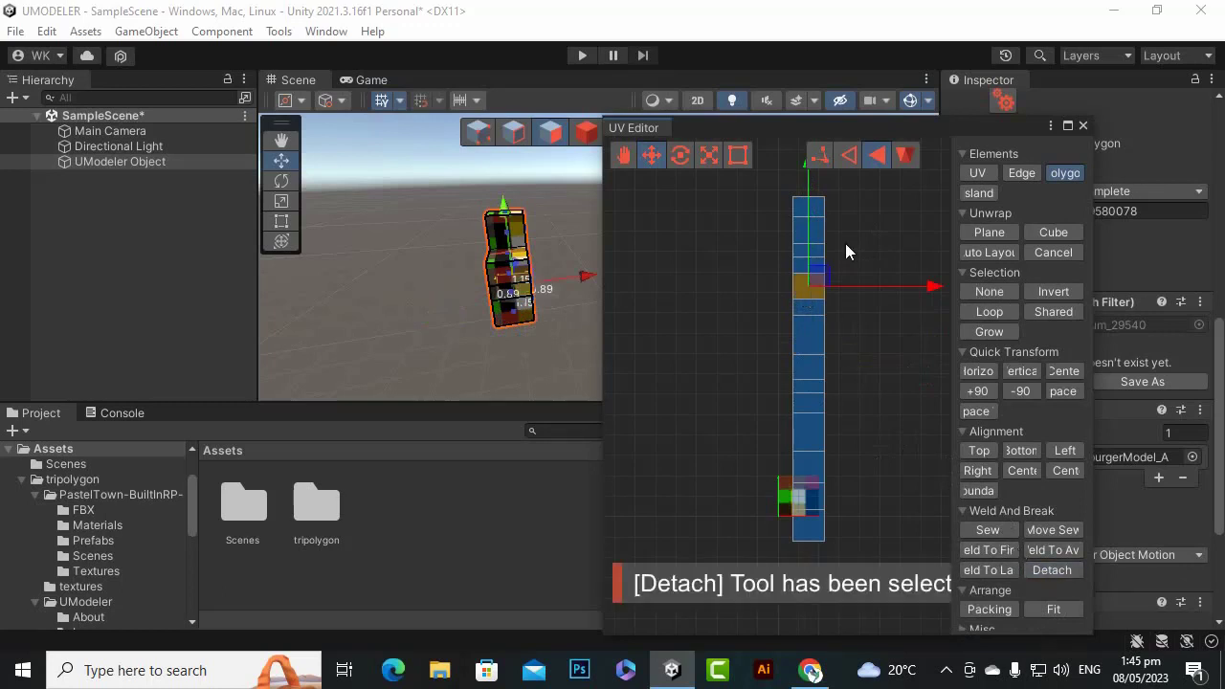
# - Detach the four remaining polygons at the upper end of the UV strip, finishing with the topmost one
pyautogui.click(817, 271)
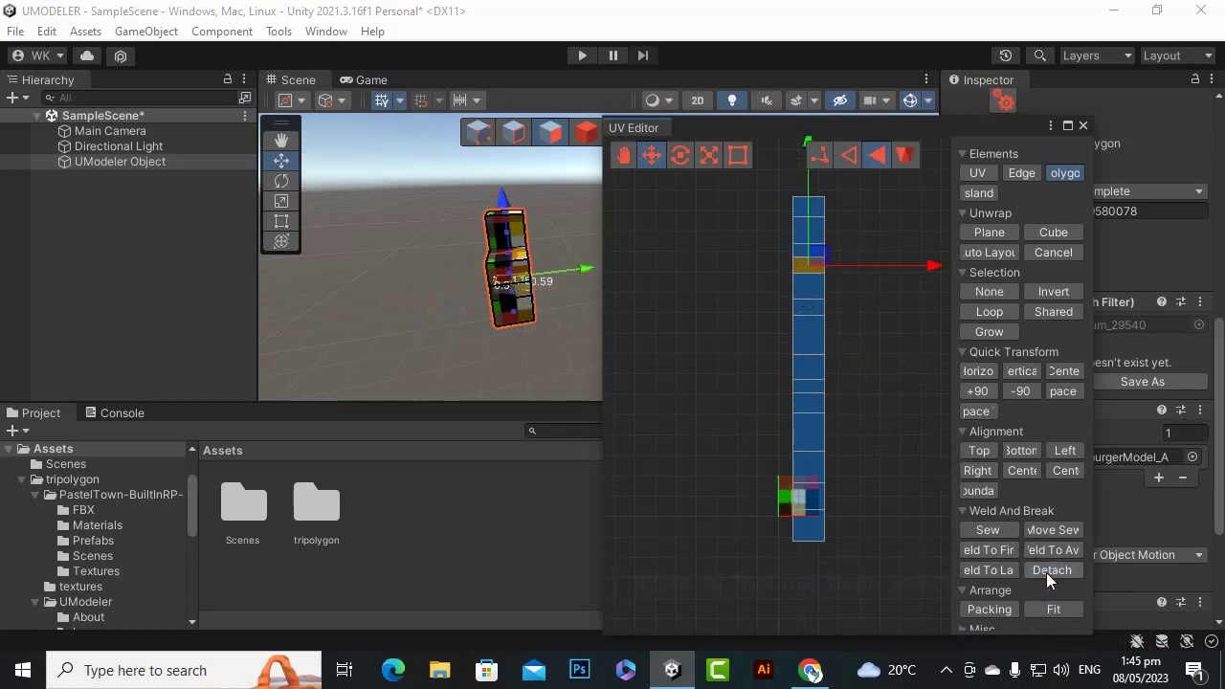
pyautogui.click(1046, 573)
pyautogui.click(826, 168)
pyautogui.click(816, 250)
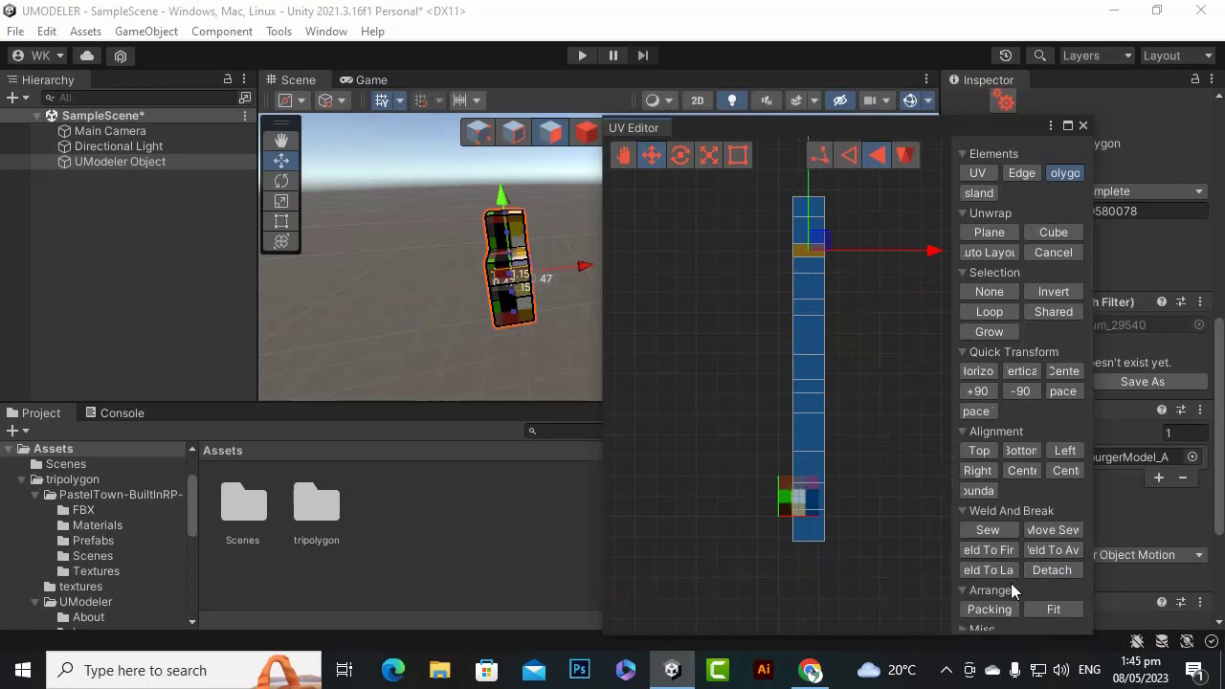
pyautogui.click(1042, 572)
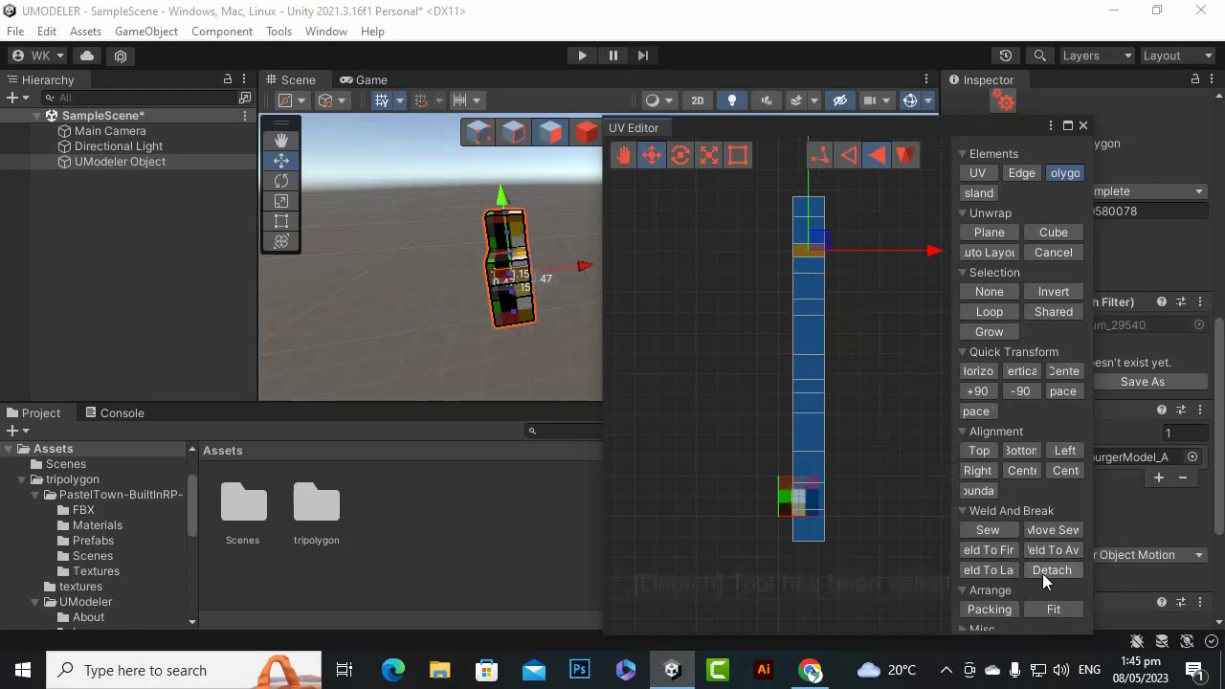
pyautogui.click(804, 235)
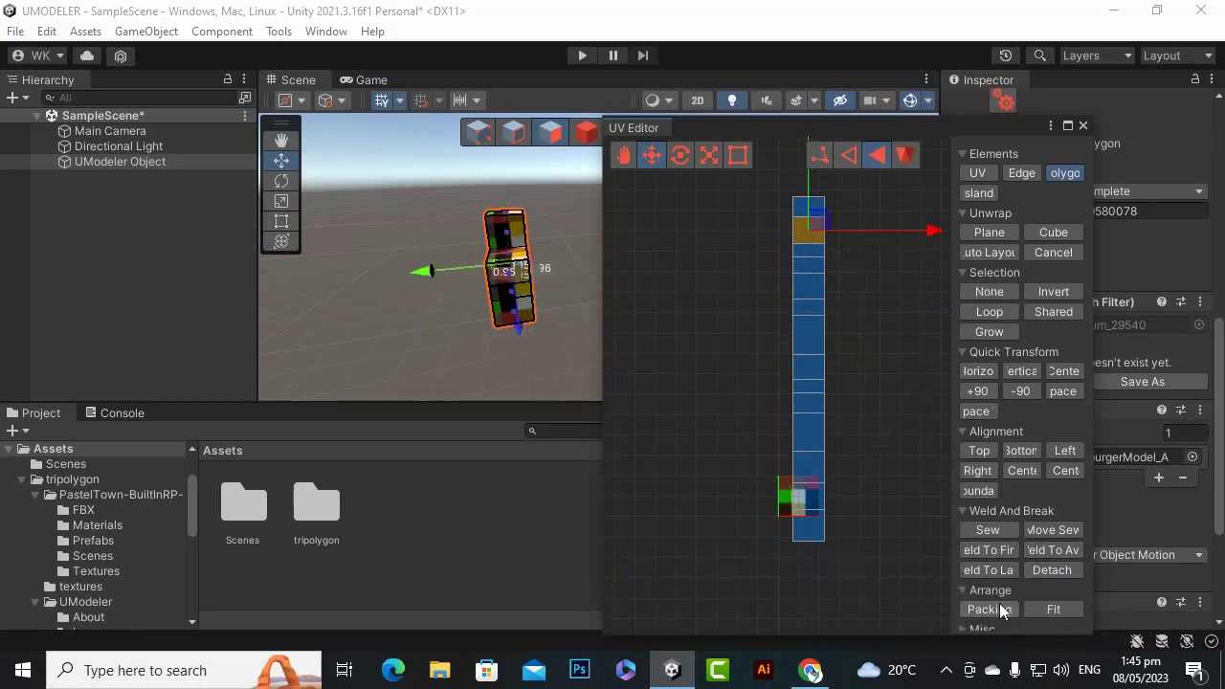
pyautogui.click(1045, 569)
pyautogui.click(806, 205)
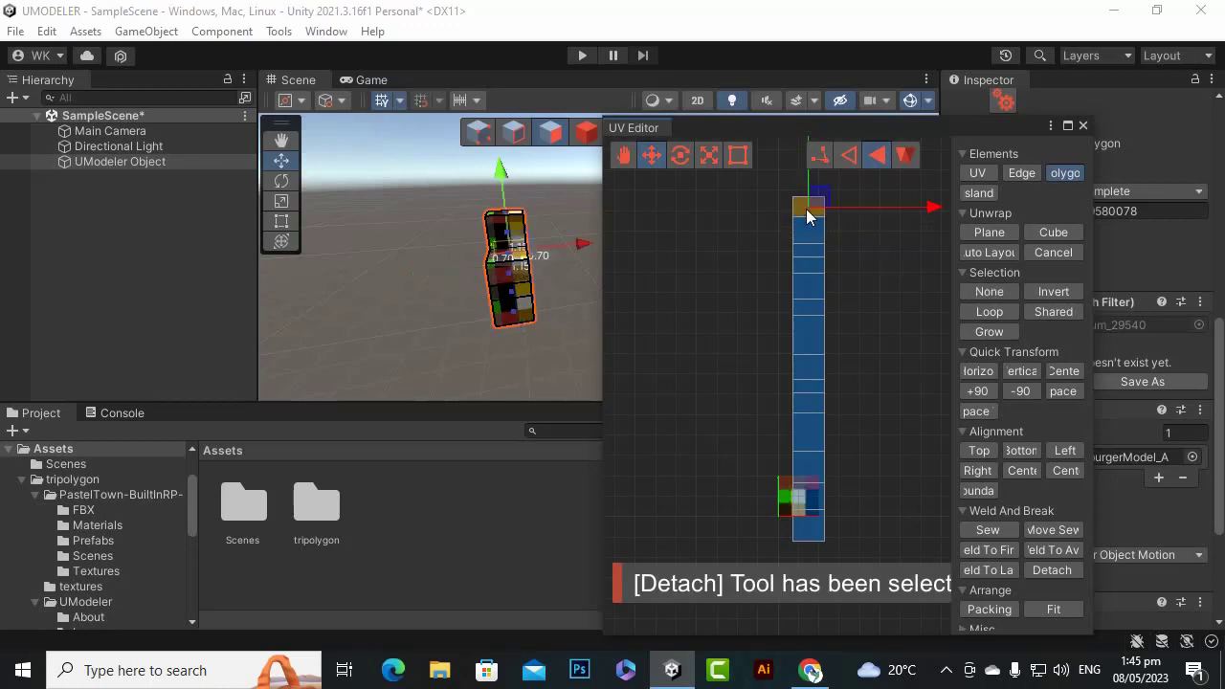
pyautogui.click(1044, 572)
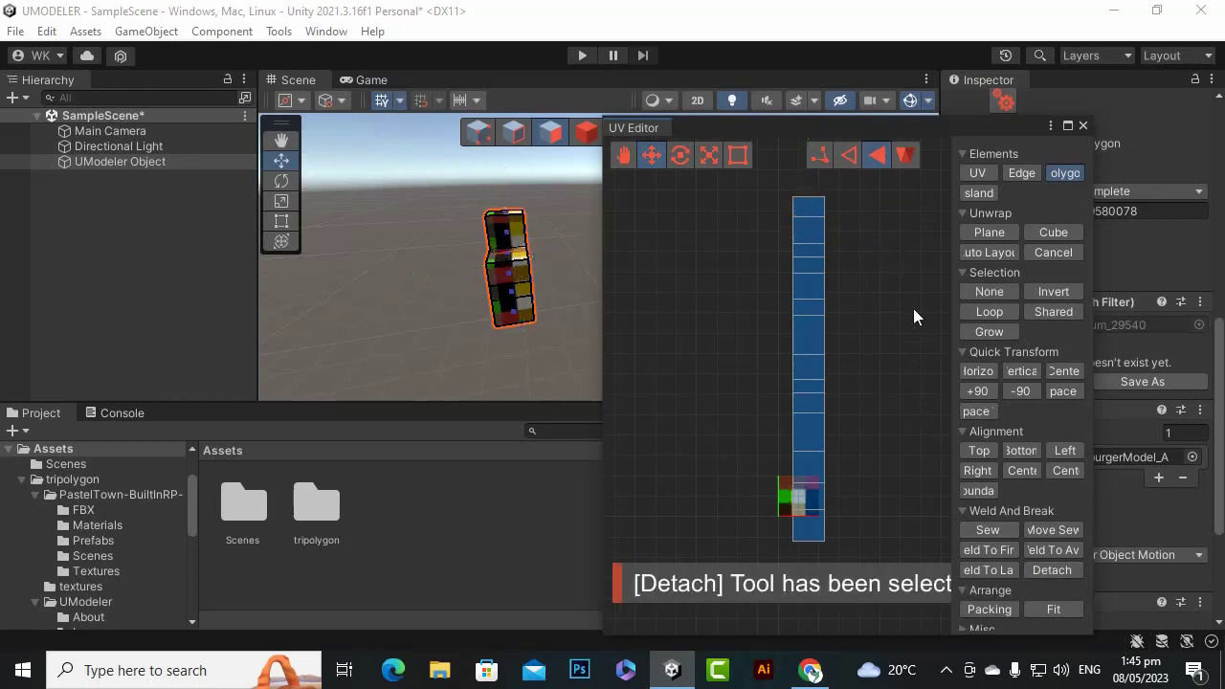
# - Move the eighth polygon from the bottom out of the UV strip, placing it to the strip's right
pyautogui.moveTo(786, 185); pyautogui.dragTo(859, 571)
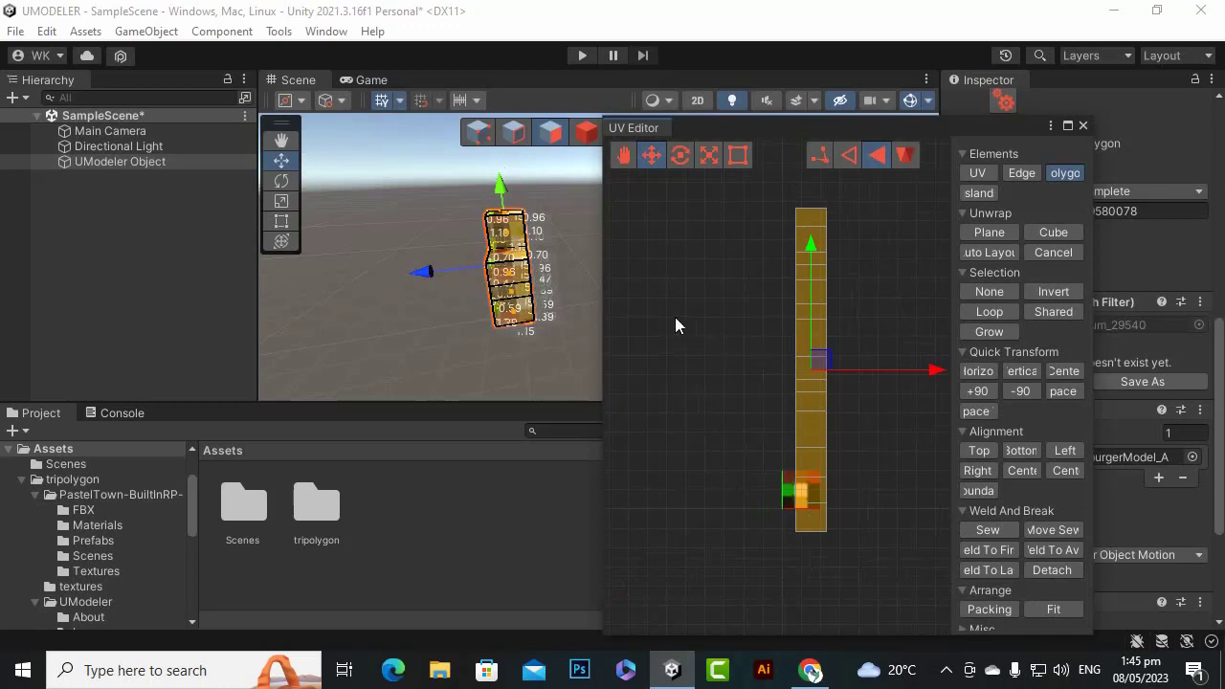
pyautogui.scroll(3, 774, 483)
pyautogui.click(860, 467)
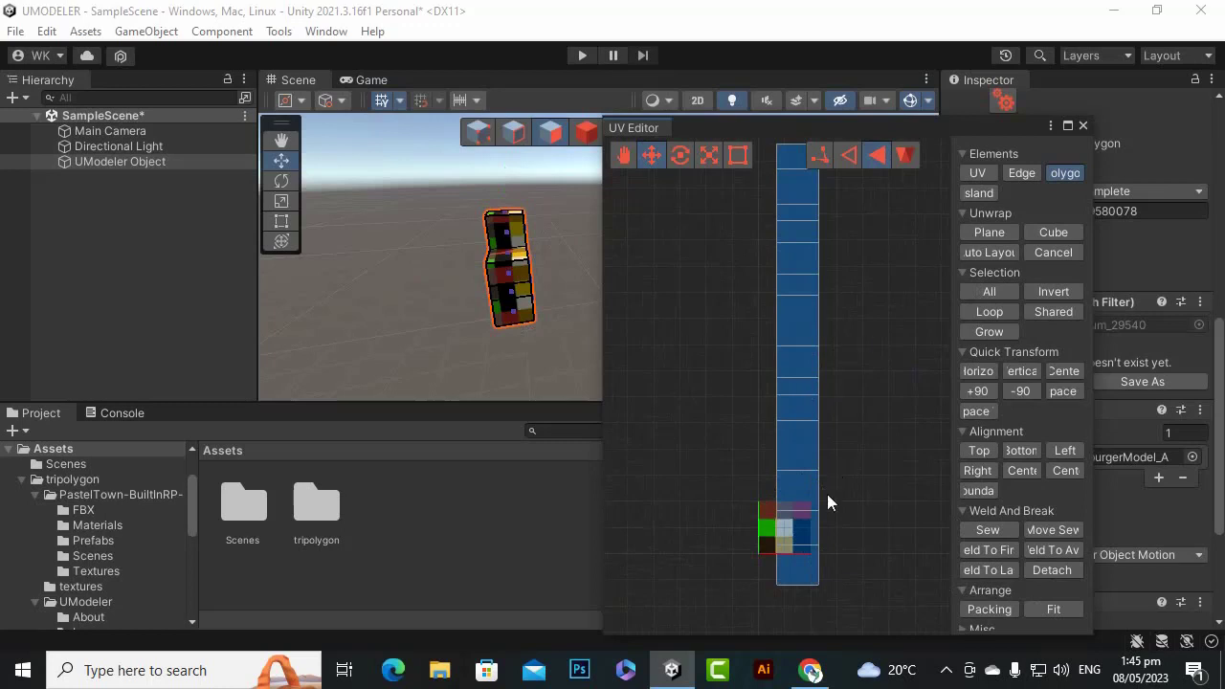
pyautogui.click(810, 326)
pyautogui.moveTo(856, 323); pyautogui.dragTo(988, 349)
pyautogui.scroll(-3, 836, 446)
pyautogui.click(843, 399)
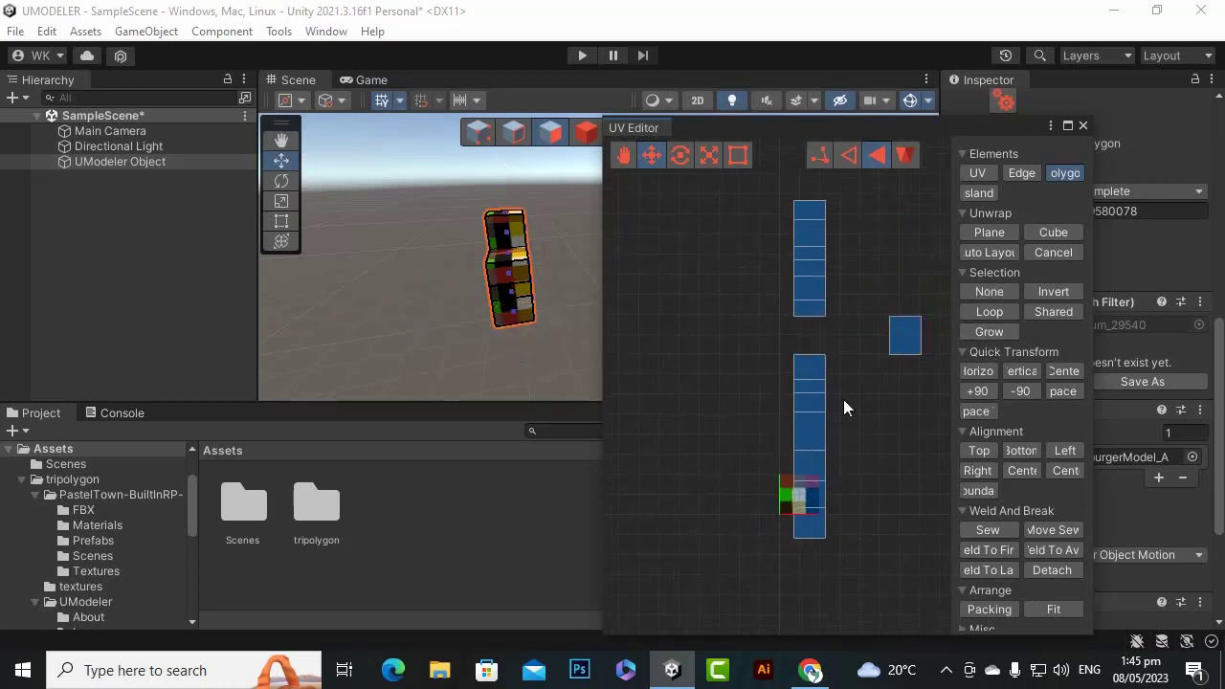
# - Select all UV polygons, adding the separated one last, and stack them on it with Align Boundary
pyautogui.moveTo(795, 165); pyautogui.dragTo(796, 168)
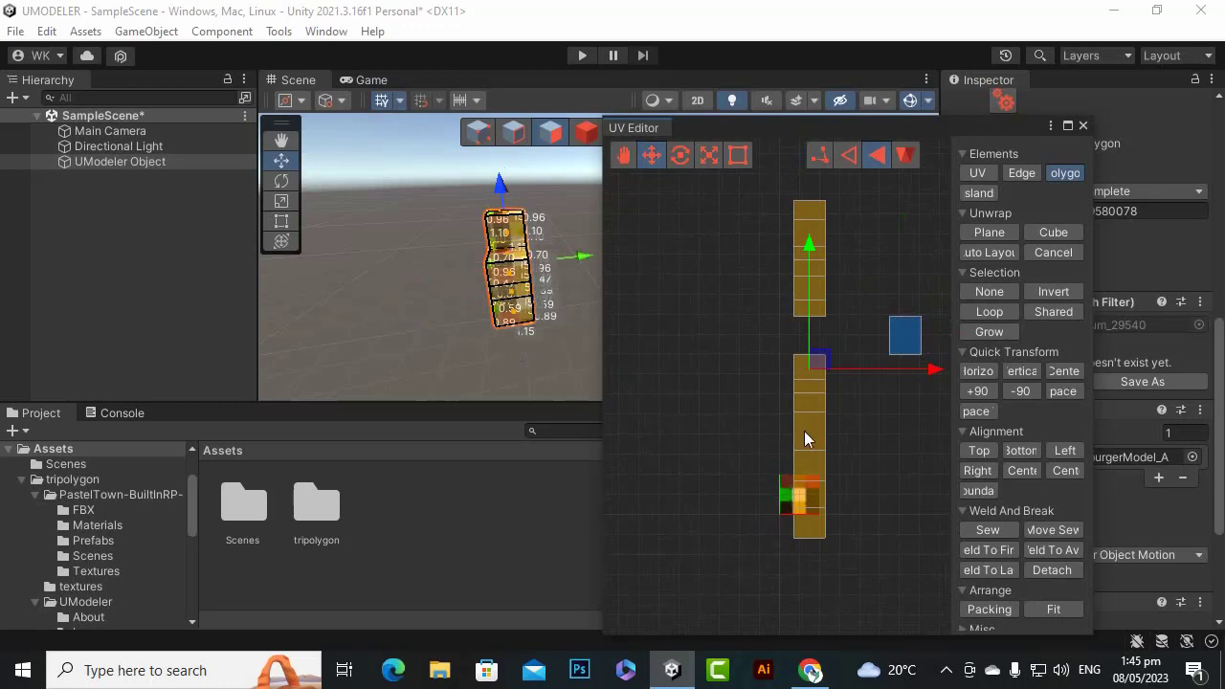
pyautogui.keyDown('shift'); pyautogui.click(904, 339); pyautogui.keyUp('shift')
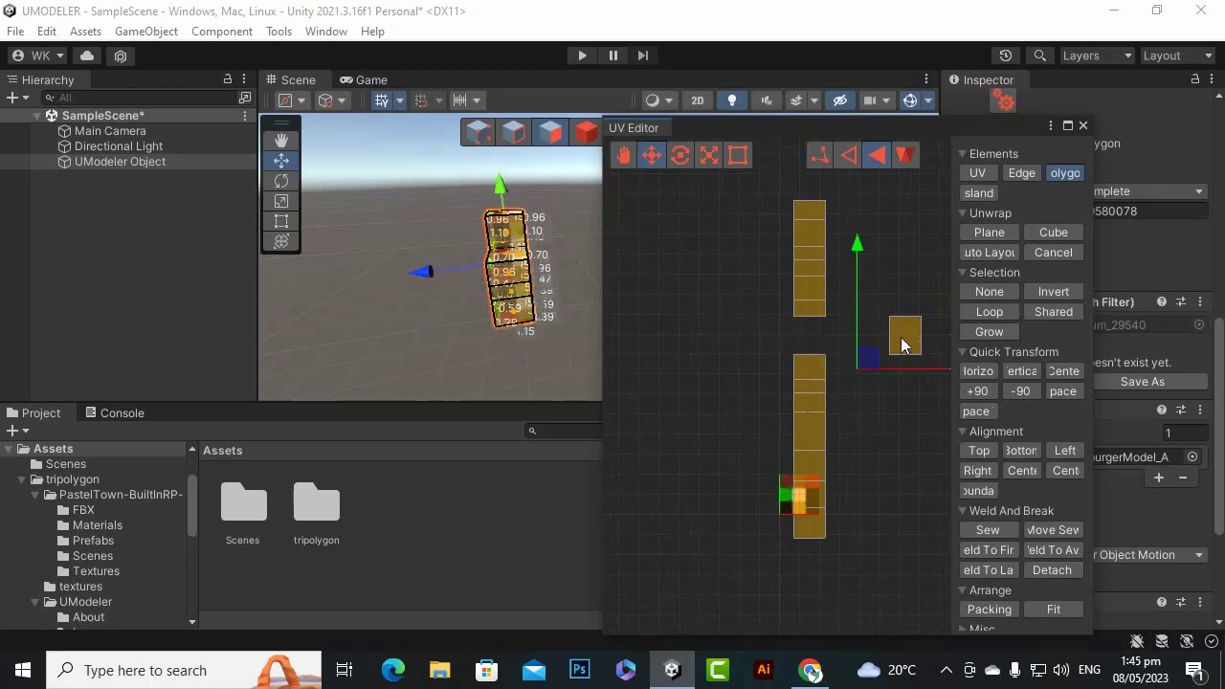
pyautogui.click(969, 493)
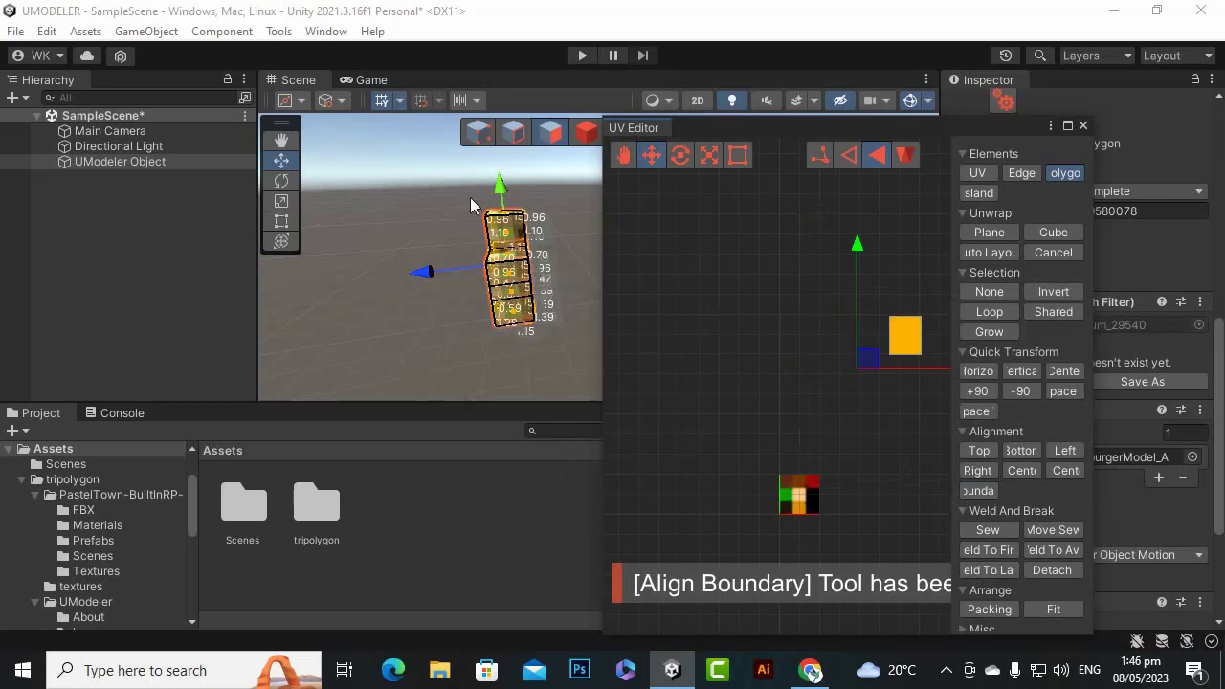
# - Move the stacked UV polygons left and down so they lie over the colour texture
pyautogui.scroll(5, 470, 197)
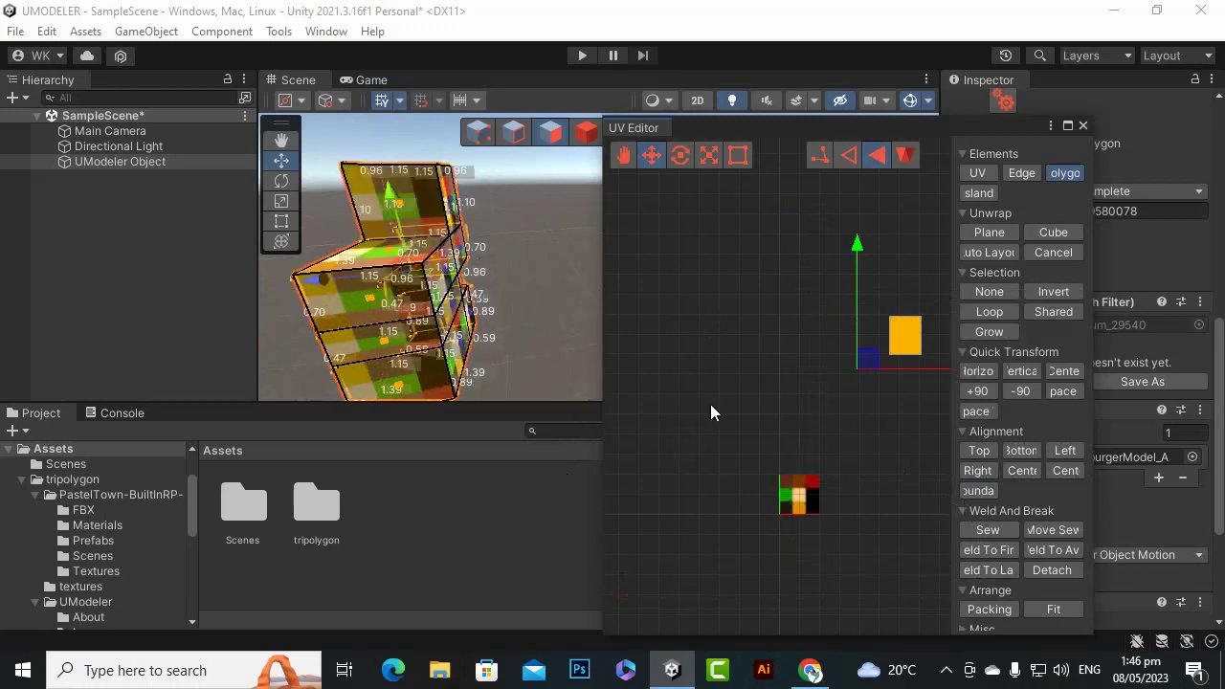
pyautogui.scroll(-1, 741, 431)
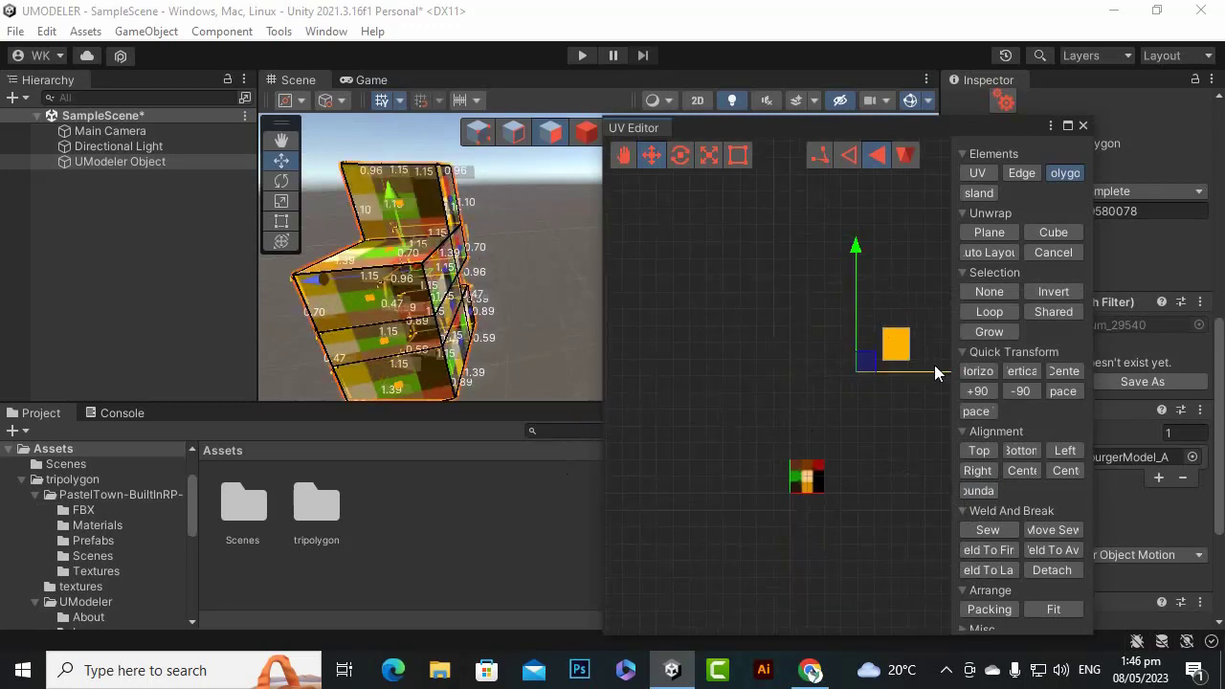
pyautogui.moveTo(920, 368); pyautogui.dragTo(821, 346)
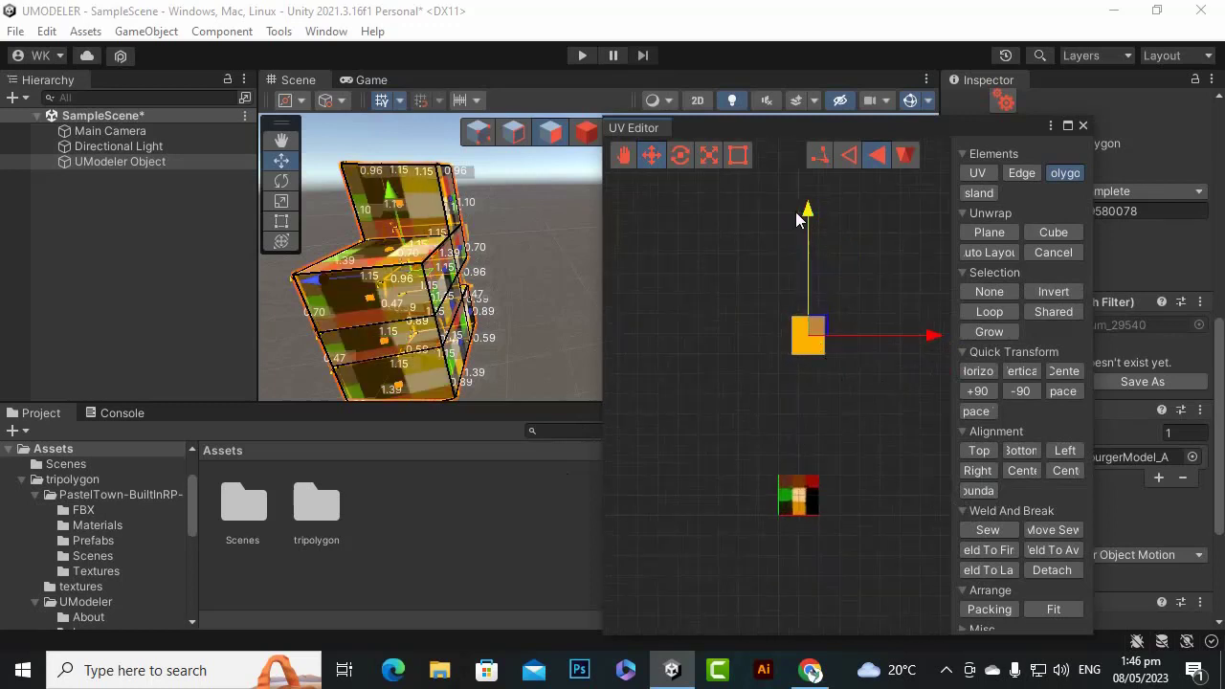
pyautogui.moveTo(808, 216); pyautogui.dragTo(808, 372)
pyautogui.scroll(1, 844, 536)
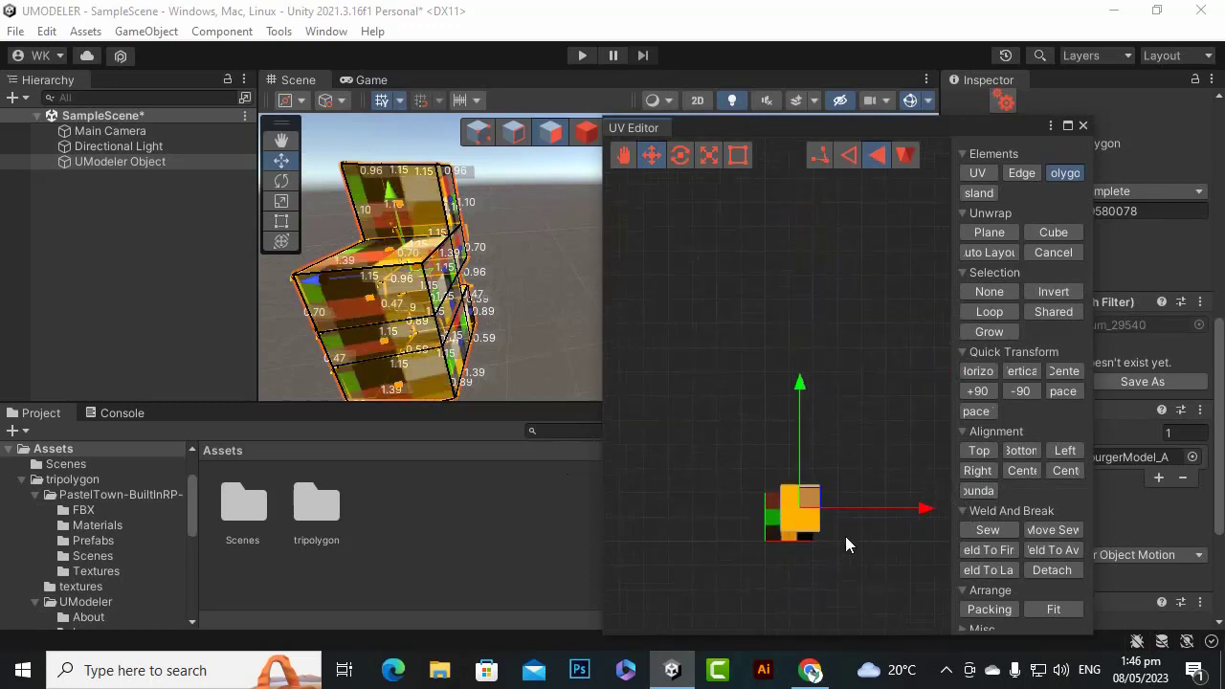
# - Scale the UV stack down from its upper-right corner with the rectangle gizmo so it fits inside the texture
pyautogui.click(621, 155)
pyautogui.moveTo(932, 374); pyautogui.dragTo(831, 224)
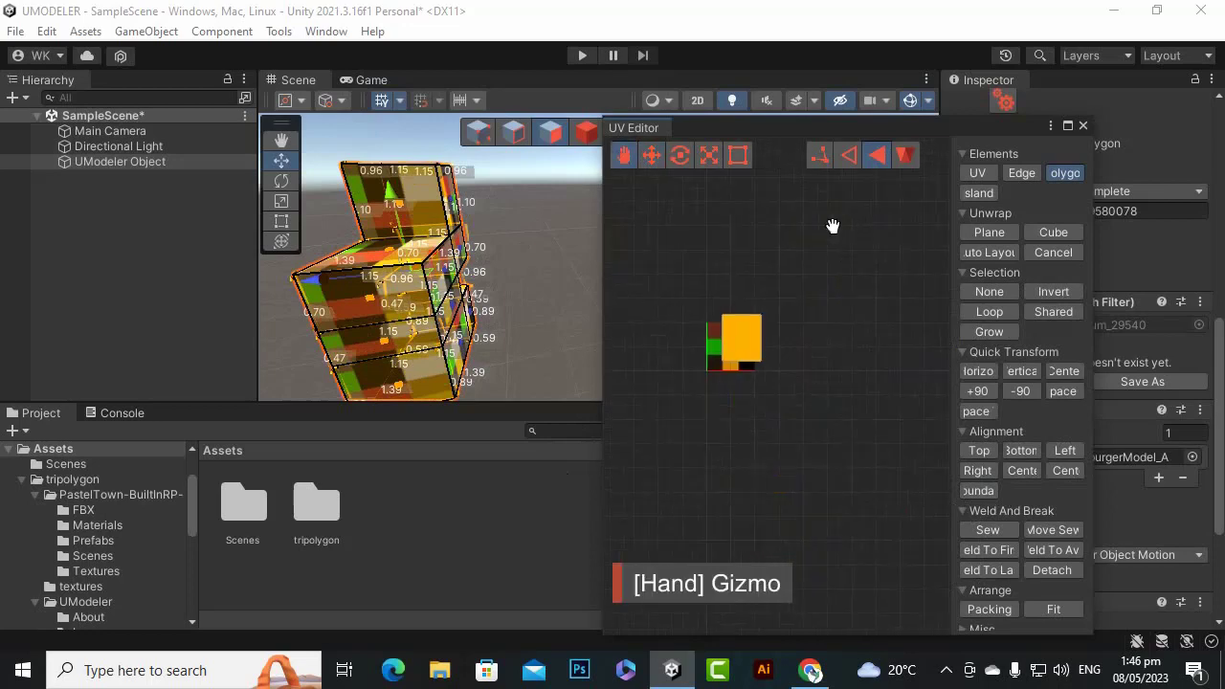
pyautogui.scroll(1, 790, 253)
pyautogui.scroll(1, 802, 333)
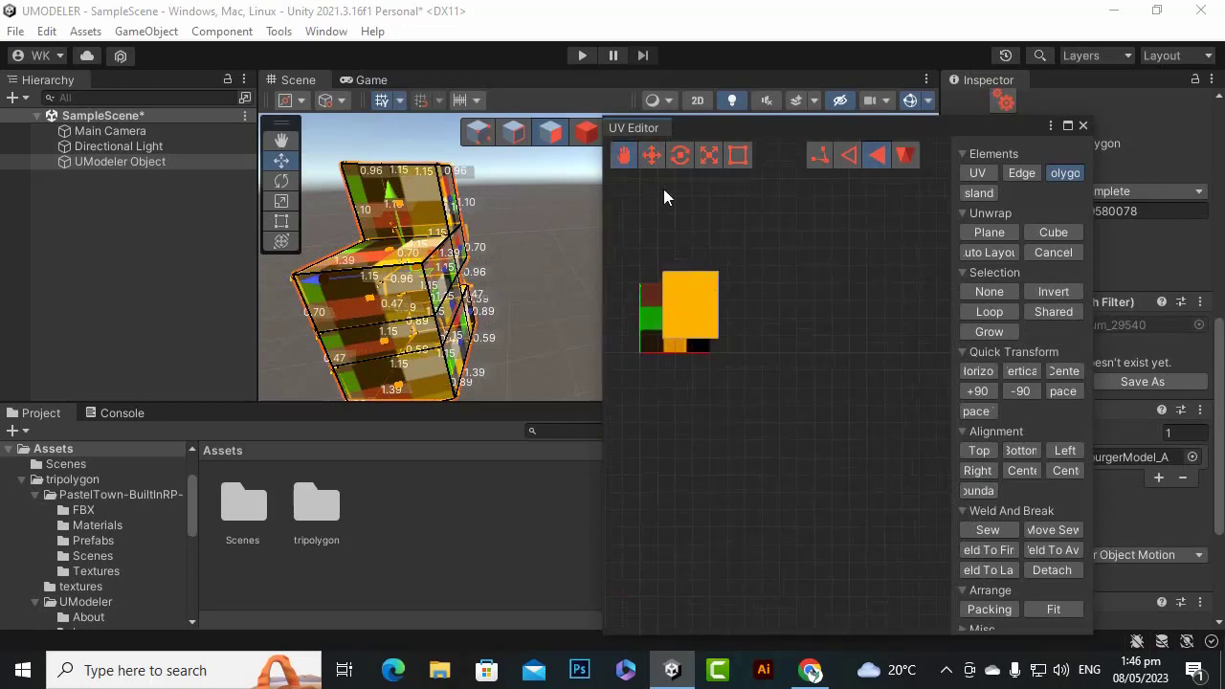
pyautogui.click(622, 155)
pyautogui.moveTo(822, 300); pyautogui.dragTo(929, 358)
pyautogui.scroll(1, 826, 382)
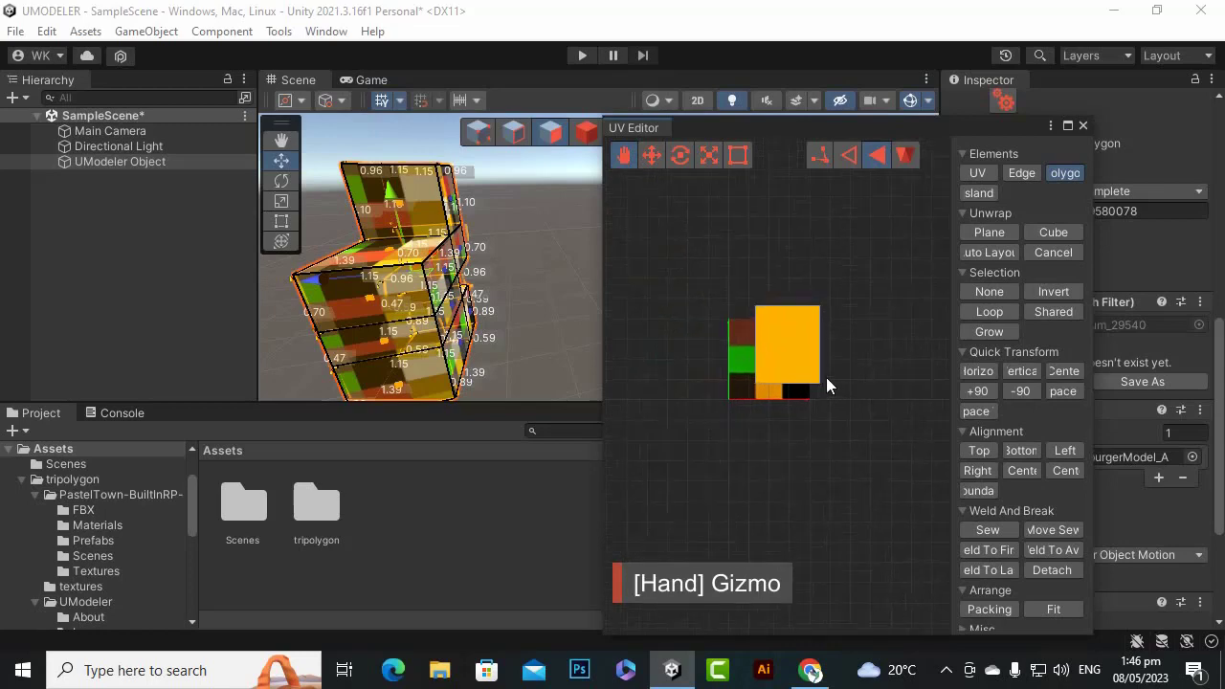
pyautogui.scroll(1, 789, 343)
pyautogui.moveTo(683, 255); pyautogui.dragTo(666, 307)
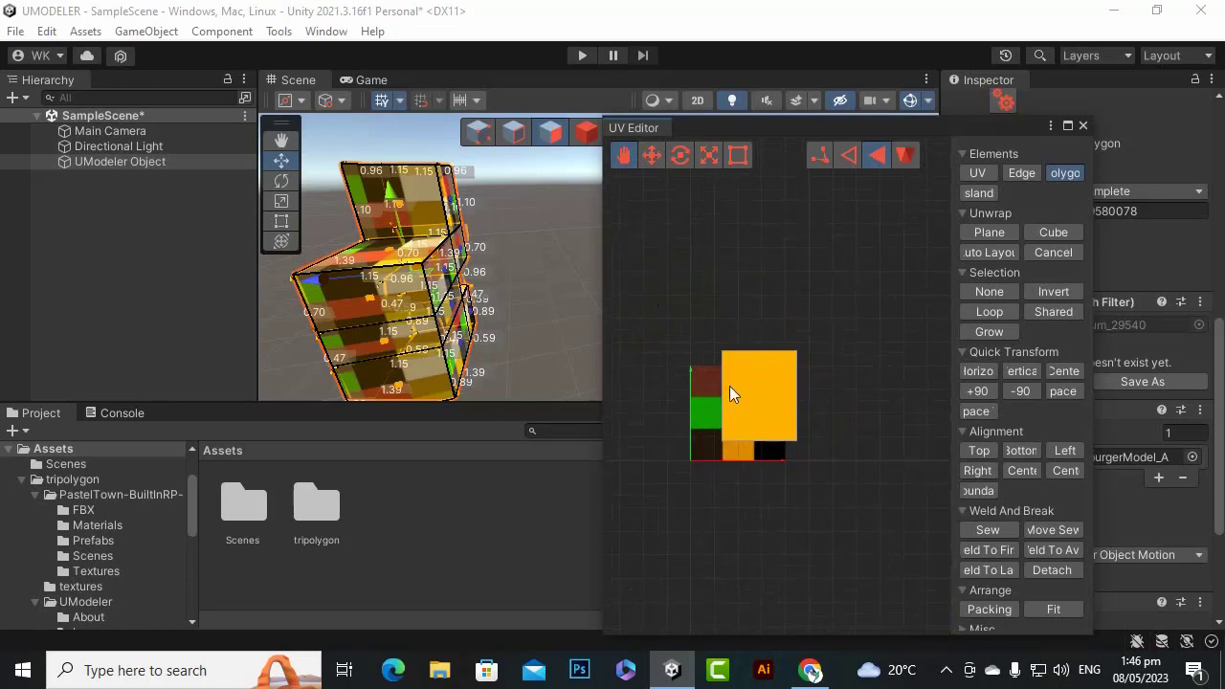
pyautogui.click(649, 156)
pyautogui.click(731, 157)
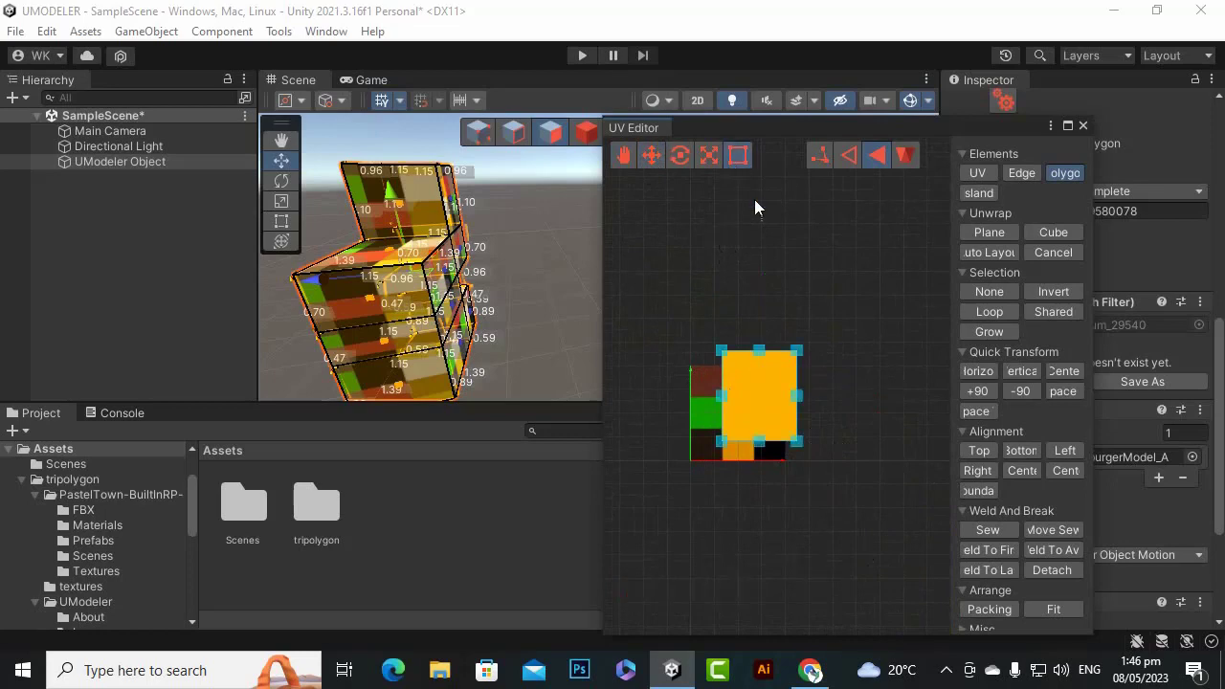
pyautogui.scroll(1, 829, 398)
pyautogui.moveTo(784, 351); pyautogui.dragTo(753, 392)
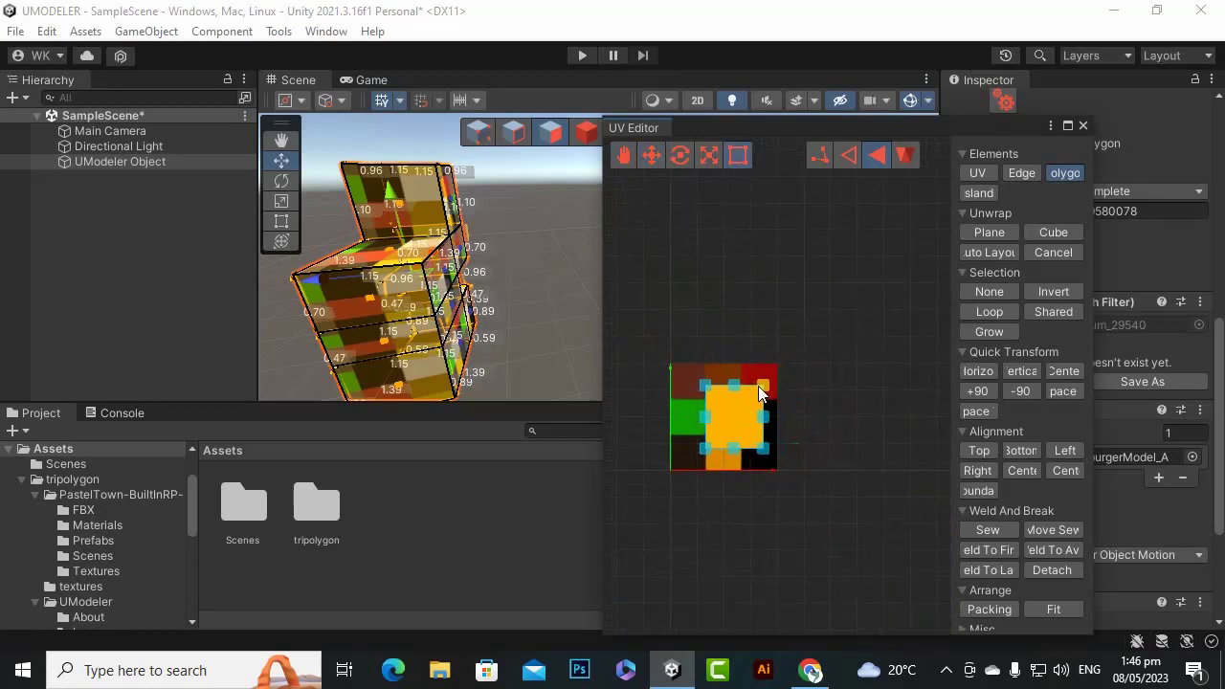
pyautogui.scroll(3, 787, 470)
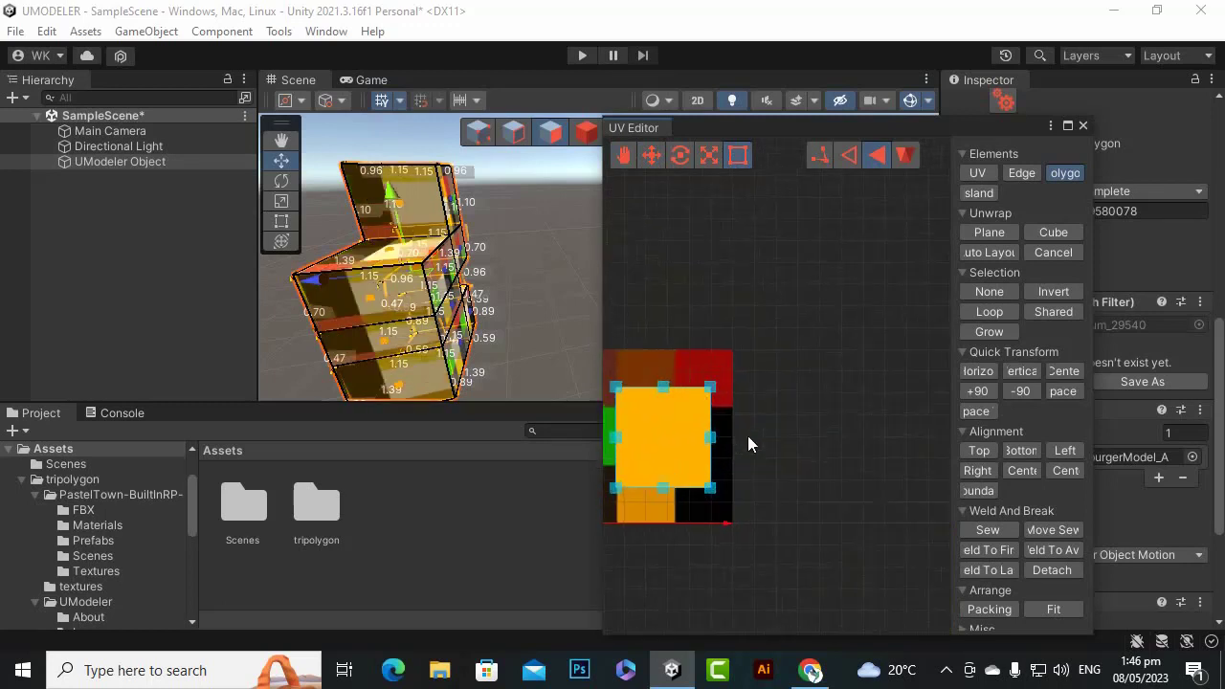
pyautogui.moveTo(684, 424); pyautogui.dragTo(710, 400)
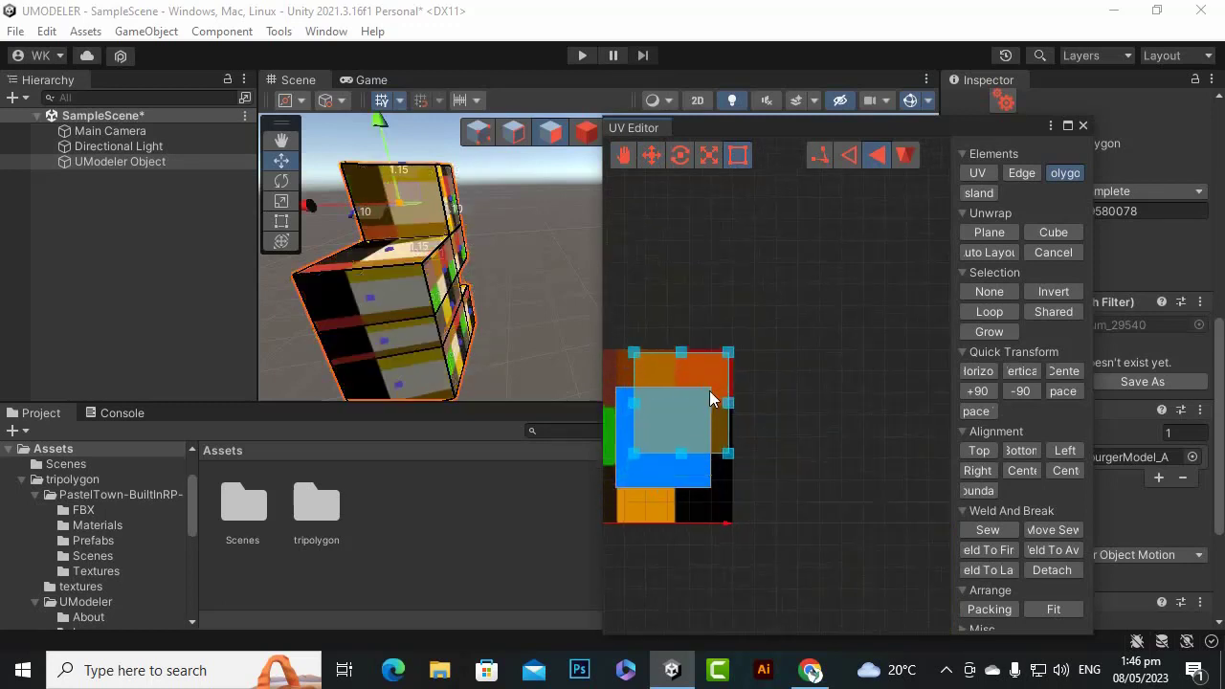
pyautogui.hotkey('ctrl', 'z')
pyautogui.hotkey('ctrl', 'z')
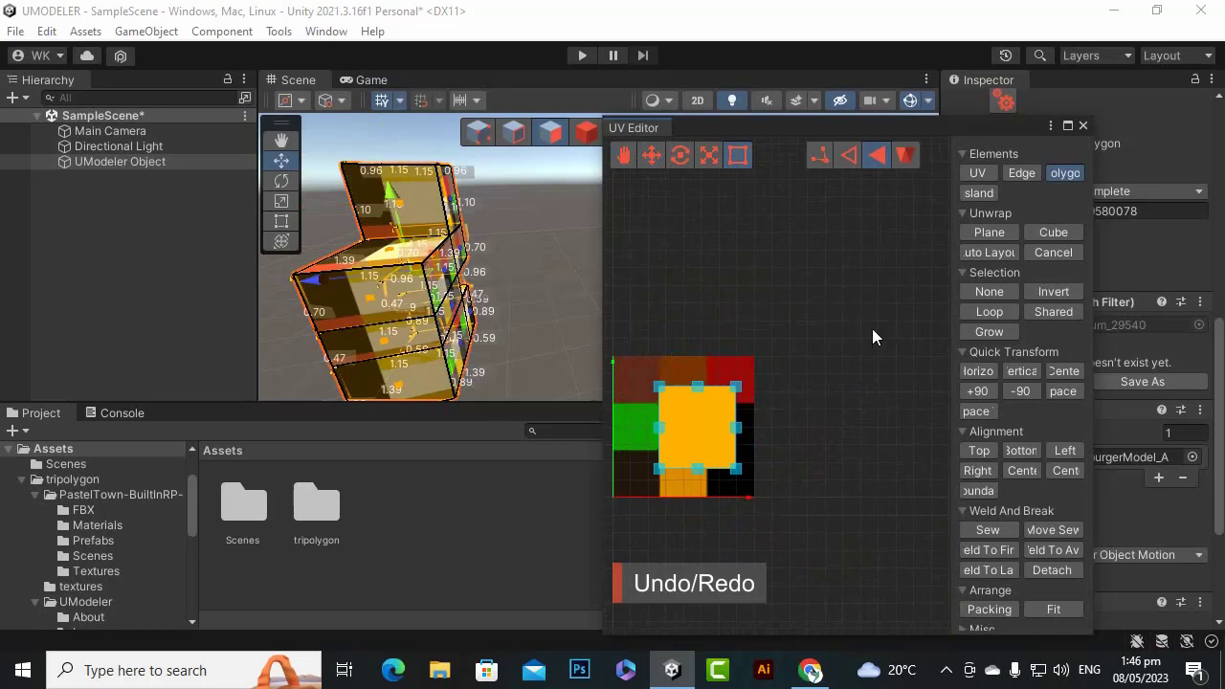
# - Select the whole UV stack and shrink it further until it is smaller than a single colour cell
pyautogui.moveTo(870, 310); pyautogui.dragTo(639, 481)
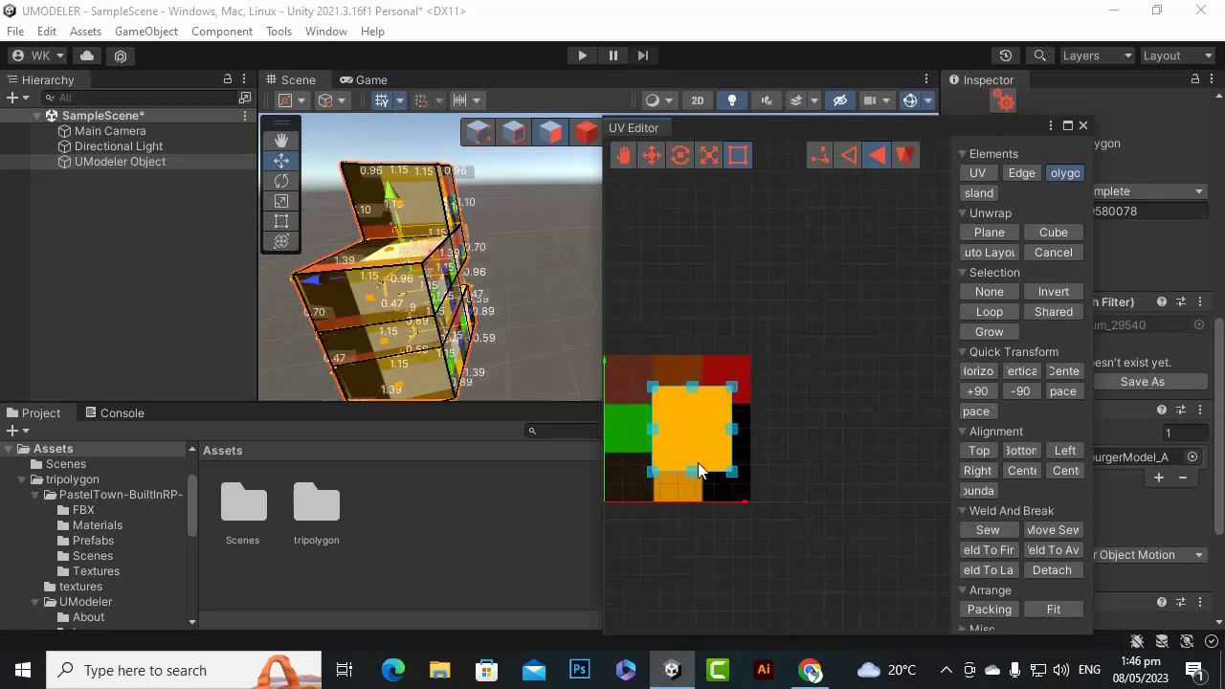
pyautogui.moveTo(730, 392)
pyautogui.mouseDown()
pyautogui.moveTo(683, 442)
pyautogui.moveTo(721, 388)
pyautogui.mouseUp()
pyautogui.hotkey('ctrl', 'z')
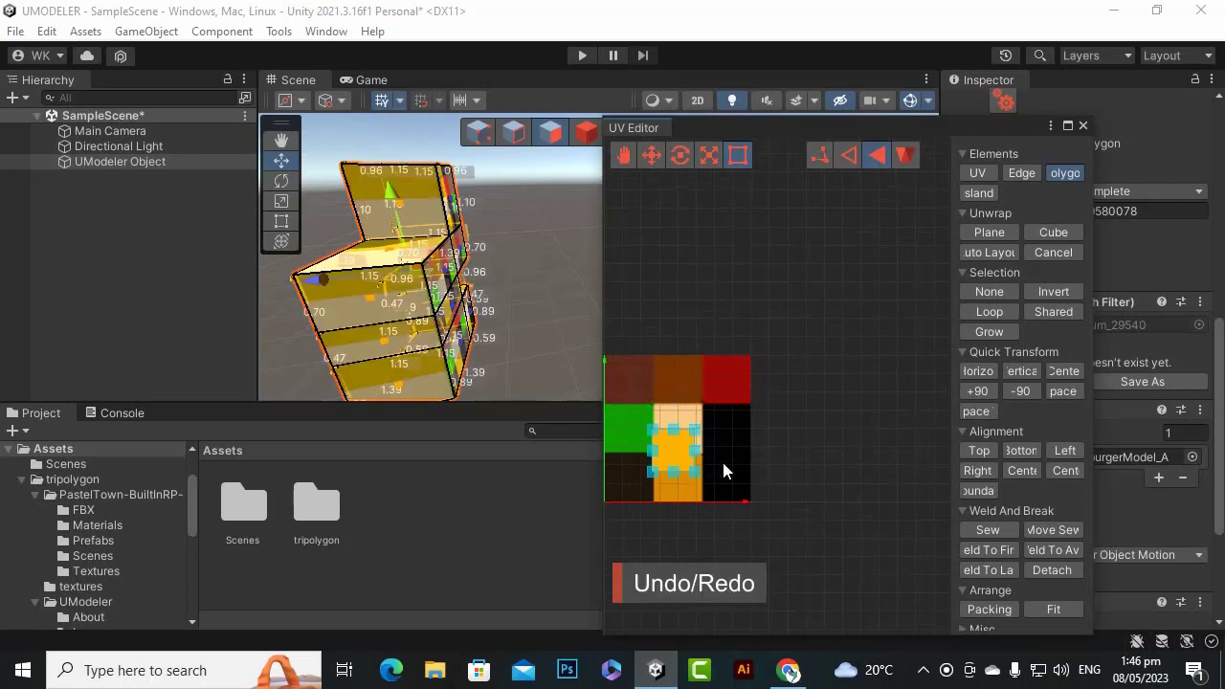
# - Move the whole UV stack up and right onto the red cell in the texture's upper-right corner, and deselect it
pyautogui.click(622, 156)
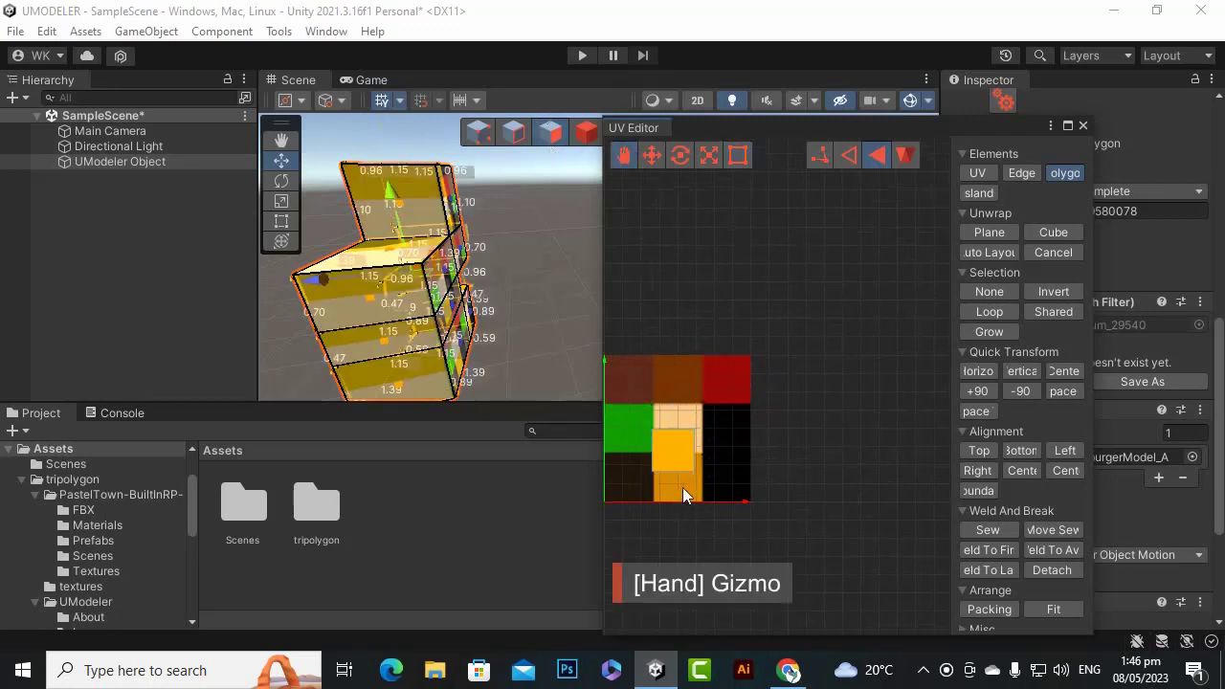
pyautogui.moveTo(682, 452); pyautogui.dragTo(733, 357)
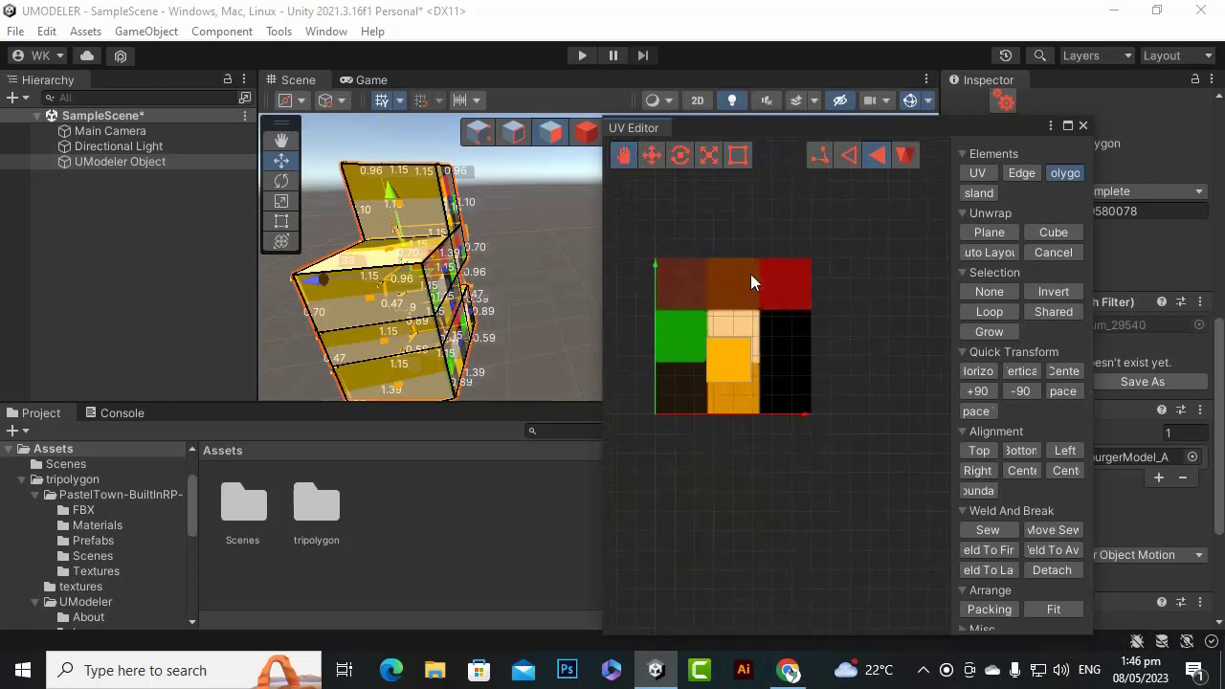
pyautogui.scroll(2, 737, 272)
pyautogui.click(650, 158)
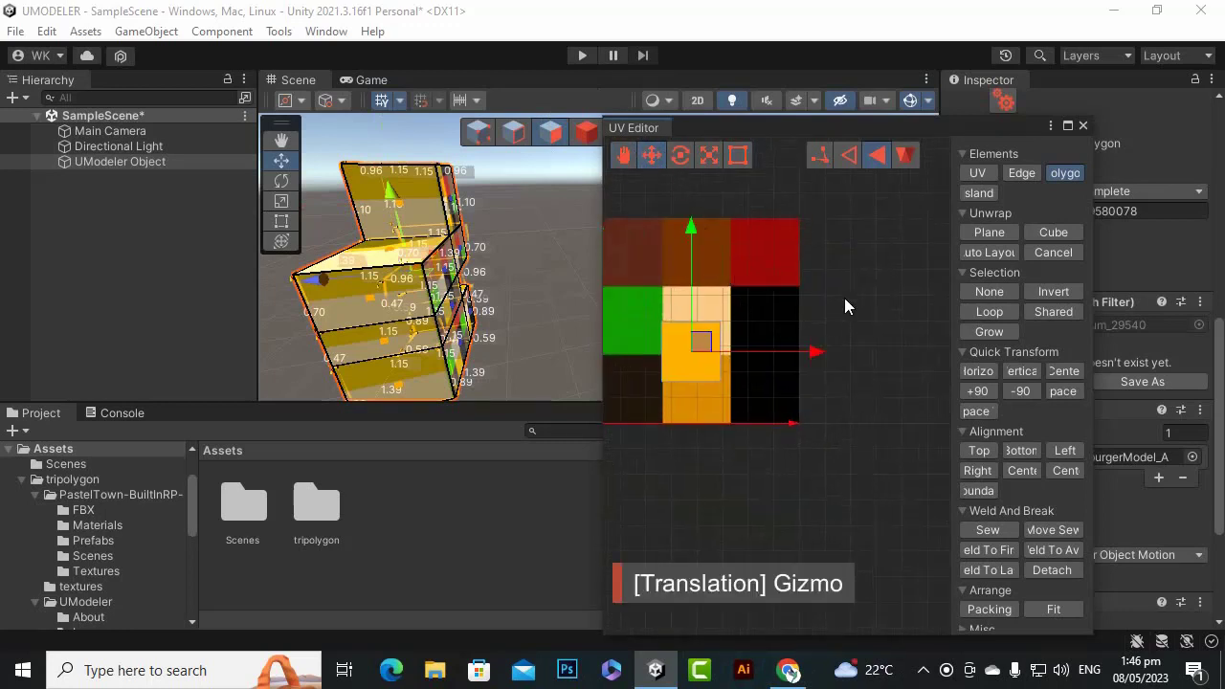
pyautogui.moveTo(862, 258); pyautogui.dragTo(622, 399)
pyautogui.moveTo(691, 237); pyautogui.dragTo(705, 142)
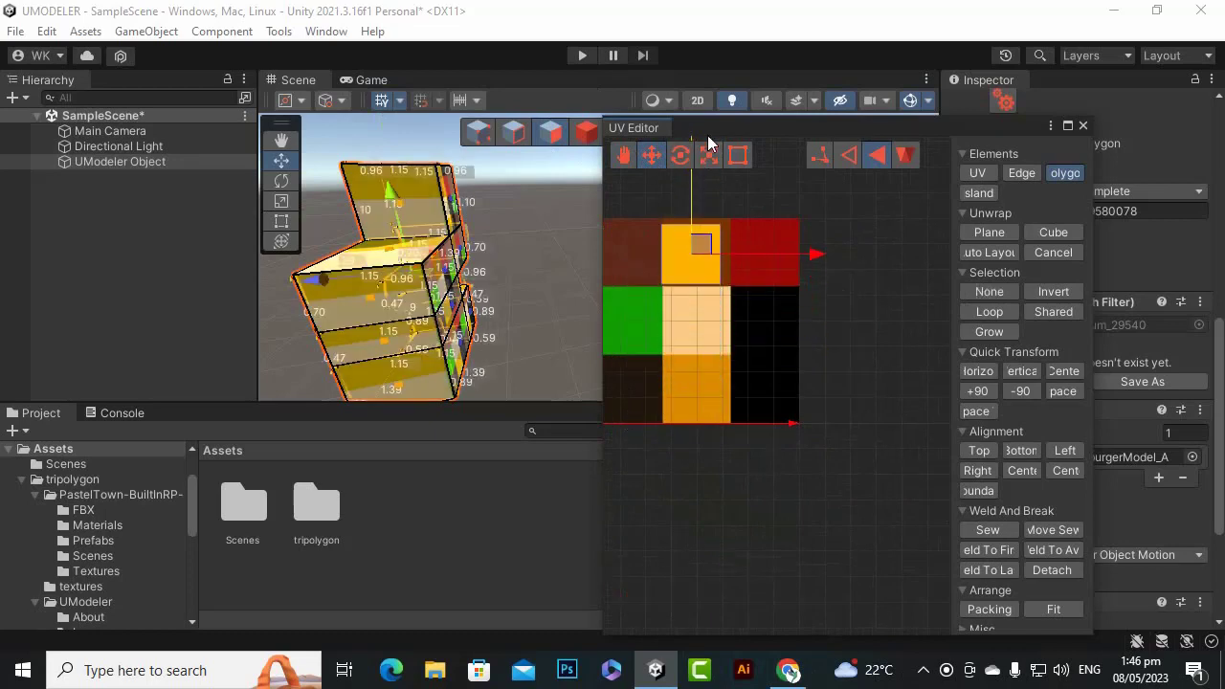
pyautogui.moveTo(777, 251); pyautogui.dragTo(885, 258)
pyautogui.scroll(-1, 866, 415)
pyautogui.scroll(-4, 549, 283)
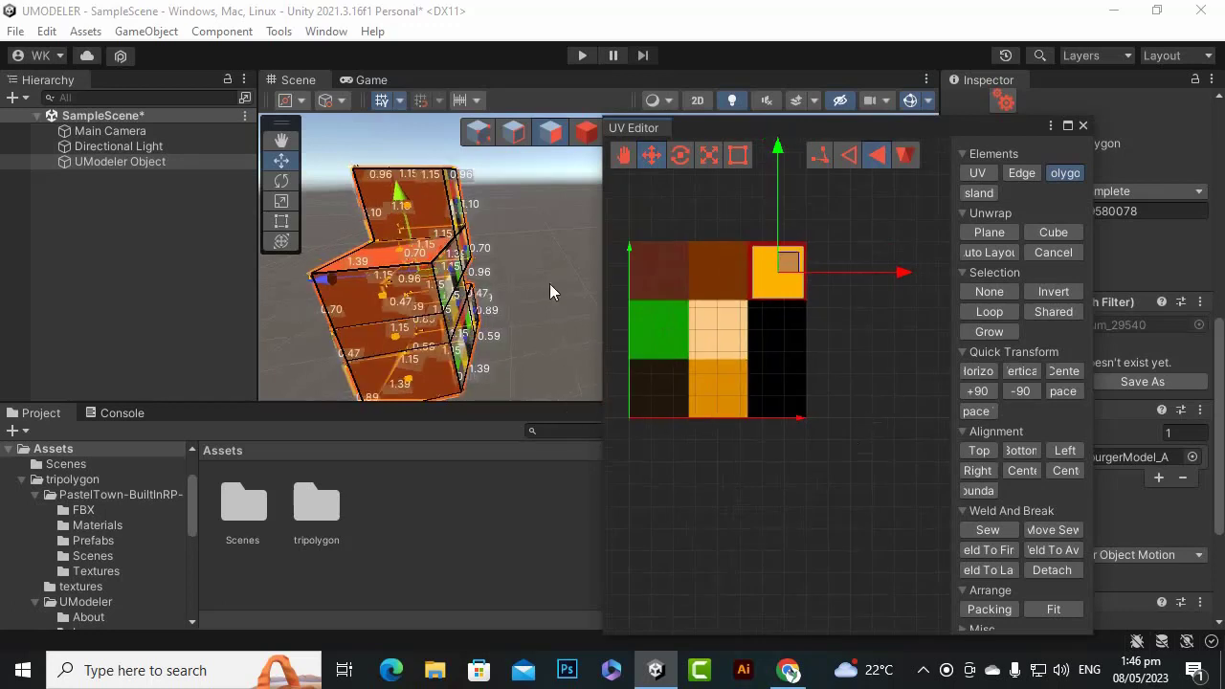
pyautogui.click(862, 342)
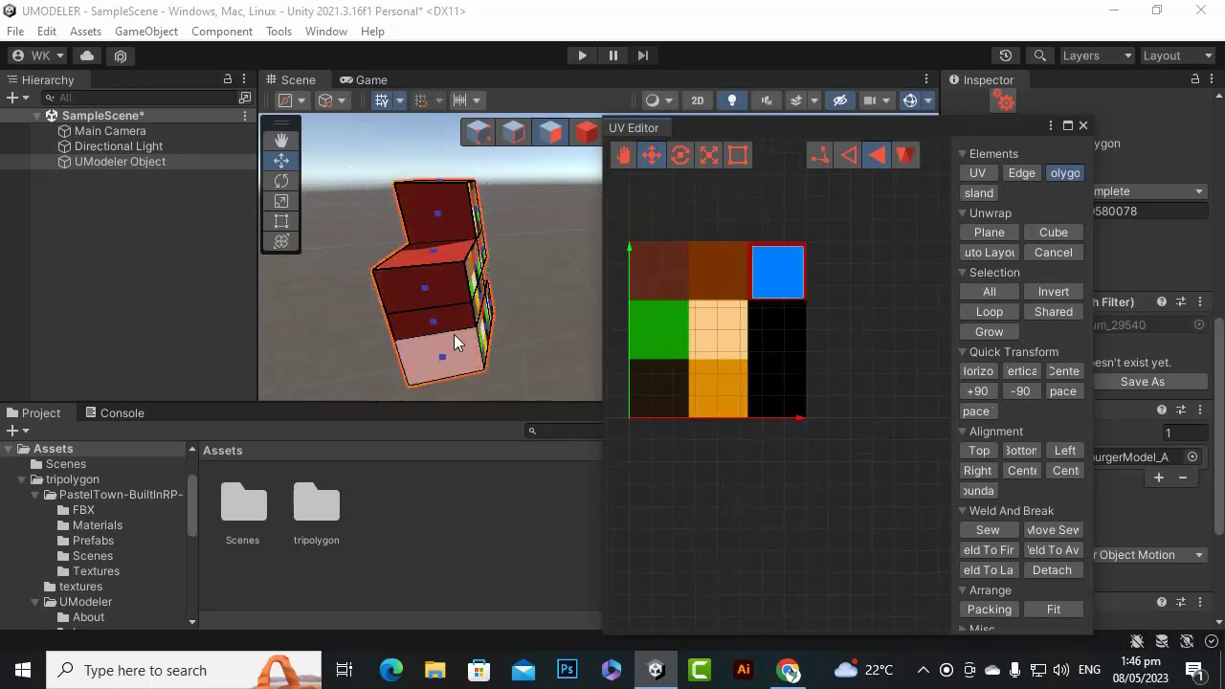
# - Examine the texture mapping on the other sides of the model for faces that still show several colours
pyautogui.scroll(5, 525, 287)
pyautogui.keyDown('alt'); pyautogui.moveTo(519, 271); pyautogui.dragTo(885, 202); pyautogui.keyUp('alt')
pyautogui.keyDown('alt'); pyautogui.moveTo(476, 322); pyautogui.dragTo(436, 203); pyautogui.keyUp('alt')
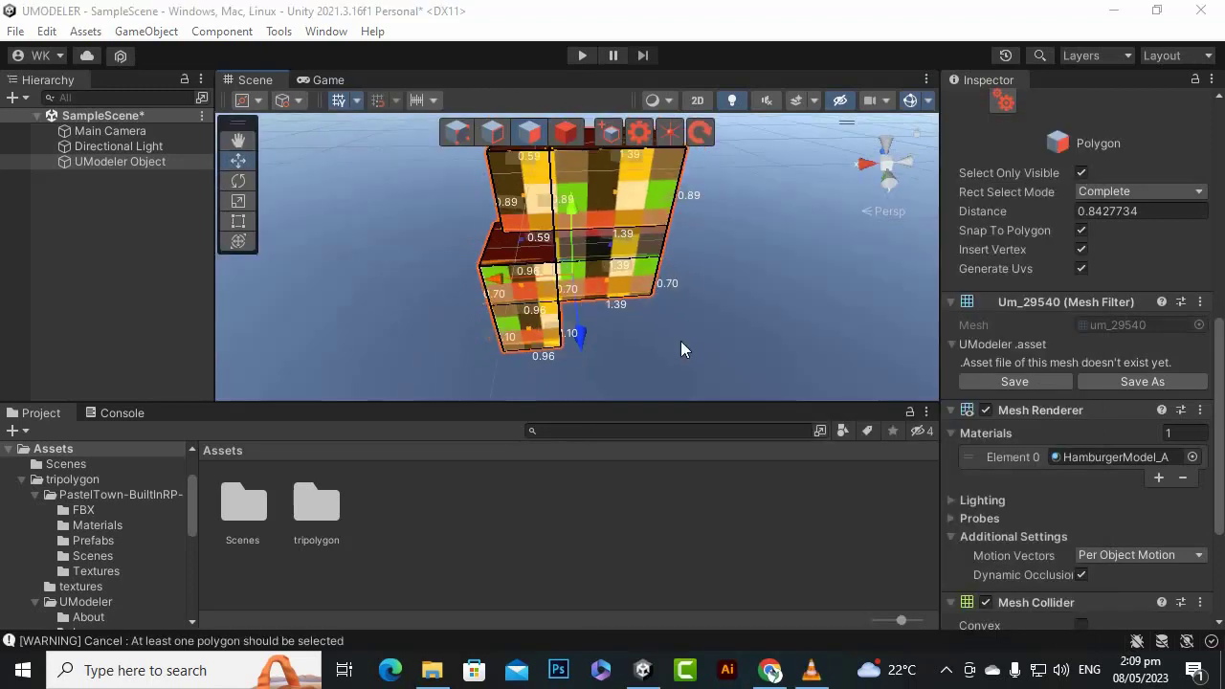
pyautogui.click(699, 362)
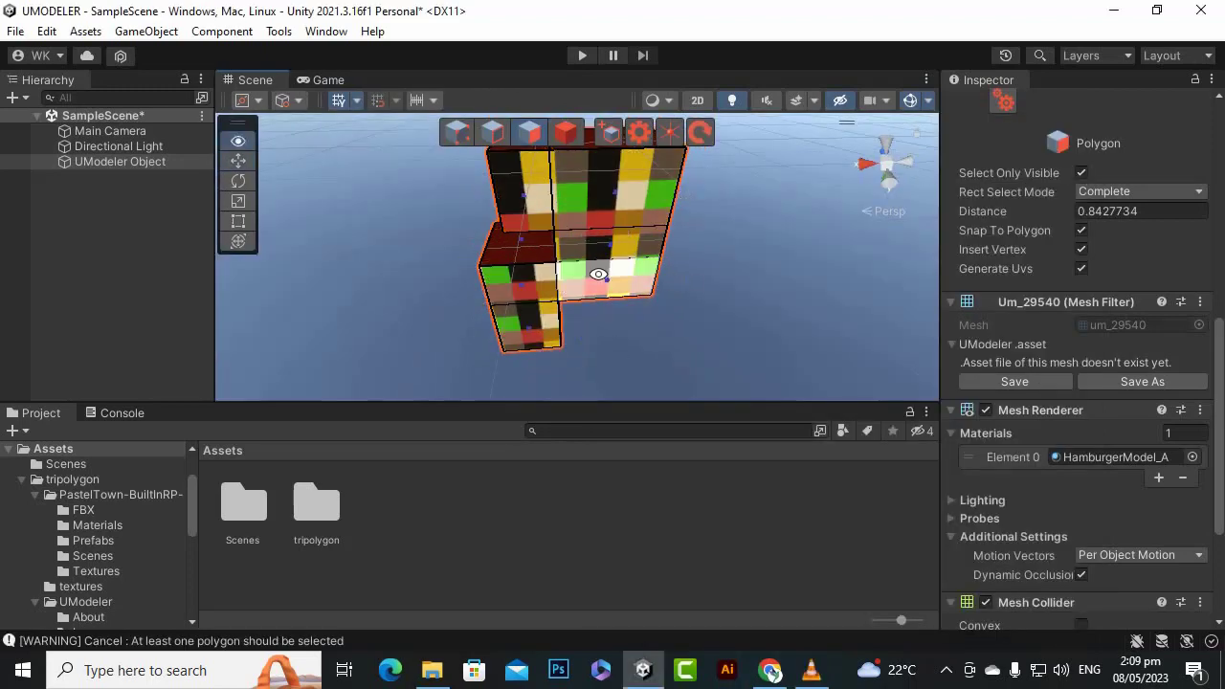
pyautogui.keyDown('alt'); pyautogui.moveTo(596, 274); pyautogui.dragTo(414, 188); pyautogui.keyUp('alt')
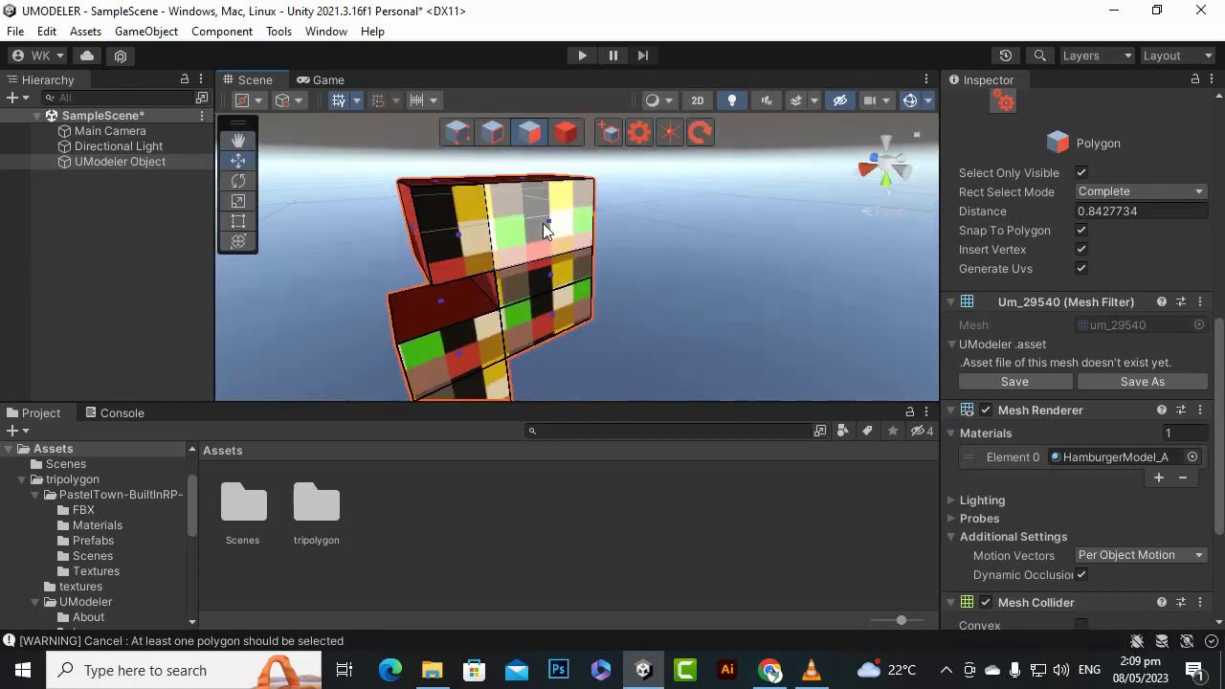
pyautogui.click(454, 229)
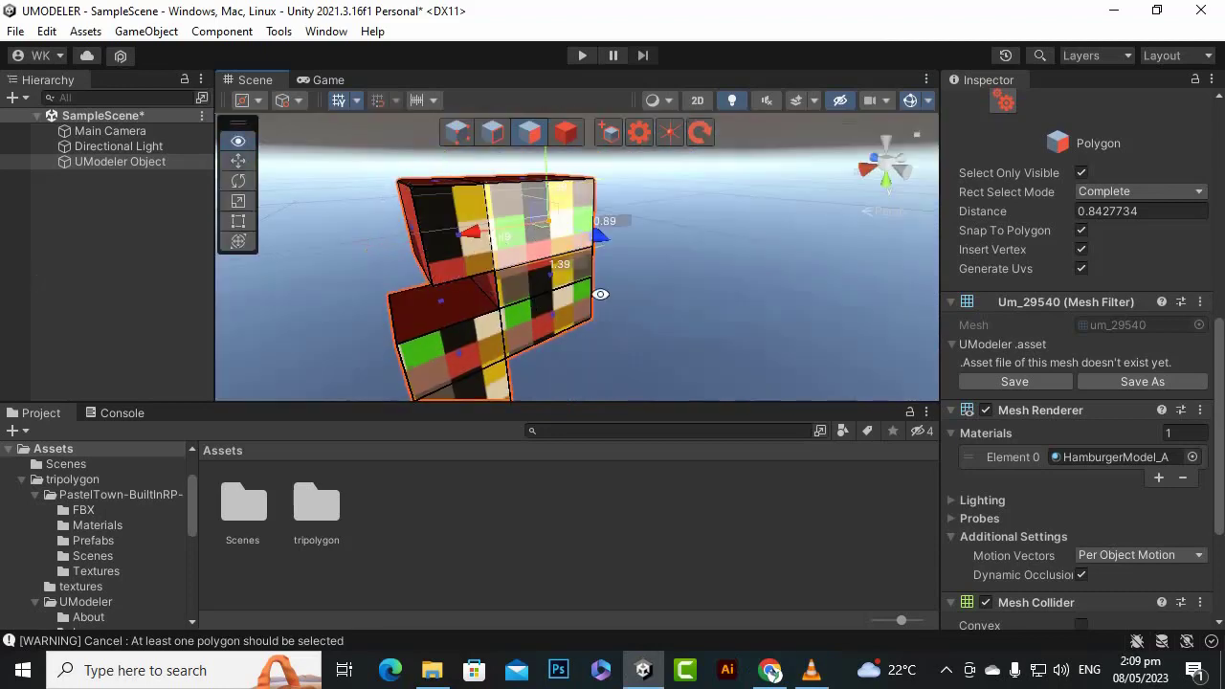
pyautogui.keyDown('alt'); pyautogui.moveTo(599, 294); pyautogui.dragTo(704, 394); pyautogui.keyUp('alt')
# - Select the dark red ledge face, activate the UV tool and open the UV Editor
pyautogui.click(365, 337)
pyautogui.keyDown('alt'); pyautogui.moveTo(364, 336); pyautogui.dragTo(990, 195); pyautogui.keyUp('alt')
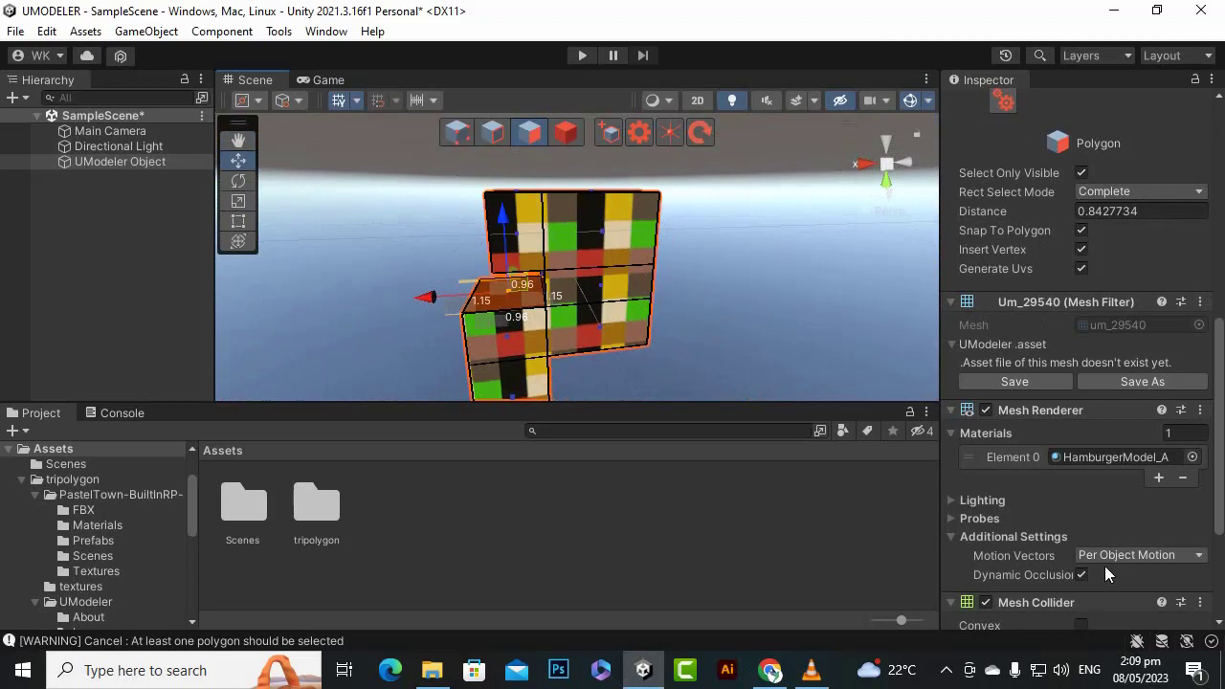
pyautogui.scroll(-3, 1085, 539)
pyautogui.scroll(7, 1028, 414)
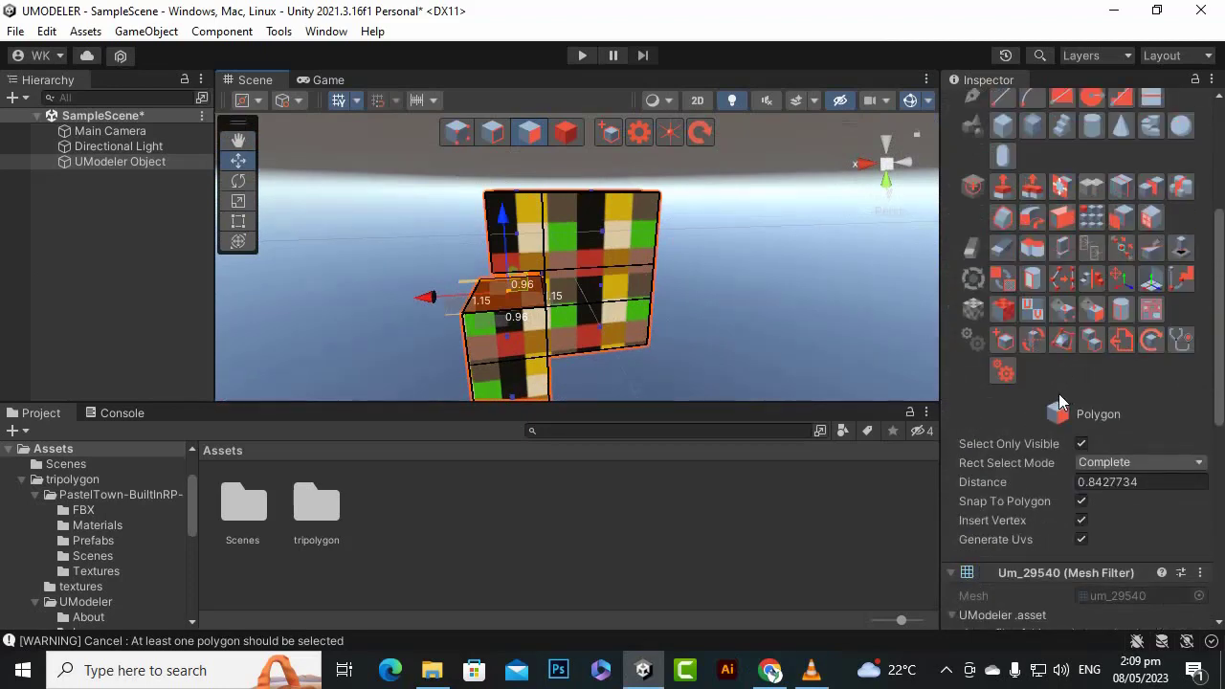
pyautogui.click(1030, 309)
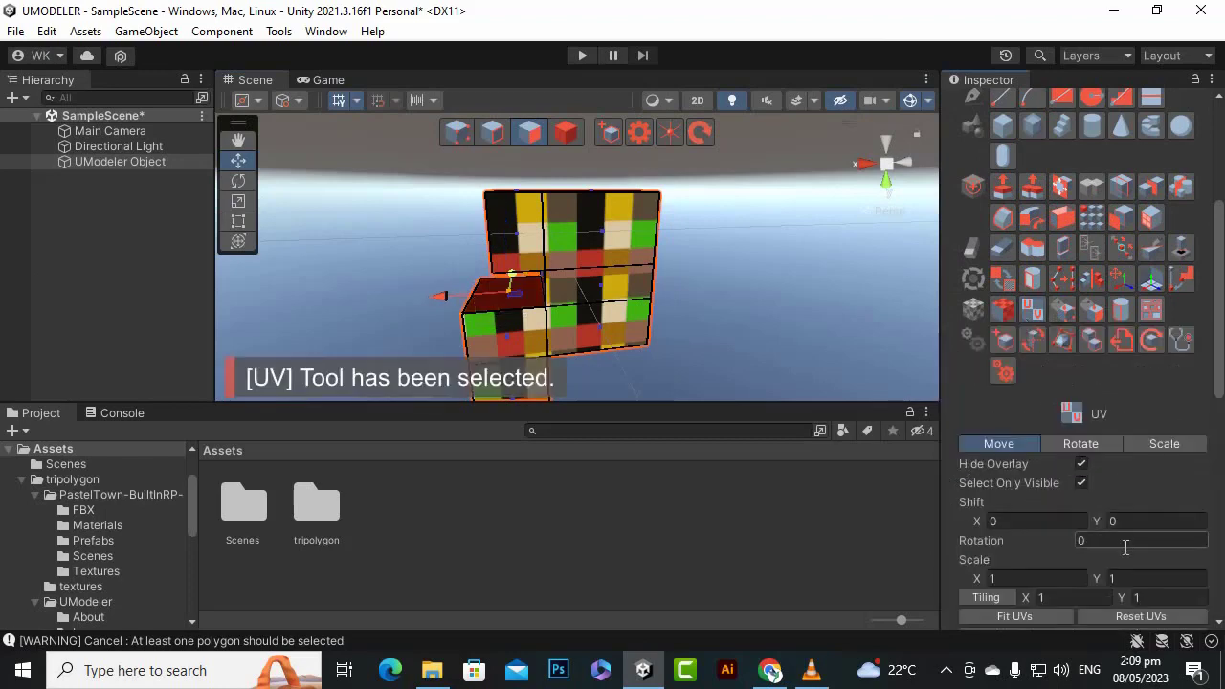
pyautogui.scroll(-4, 1119, 536)
pyautogui.click(1091, 396)
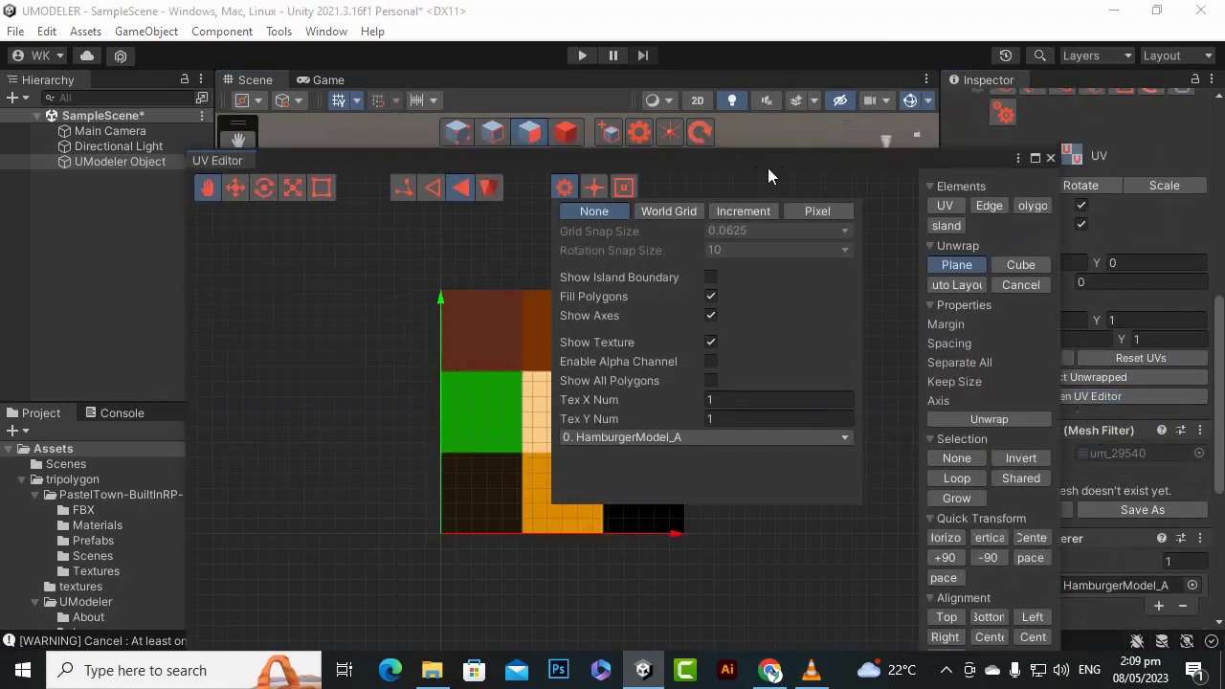
# - Move the UV Editor window down until the model is uncovered, and cancel the pending plane unwrap
pyautogui.moveTo(772, 163); pyautogui.dragTo(659, 270)
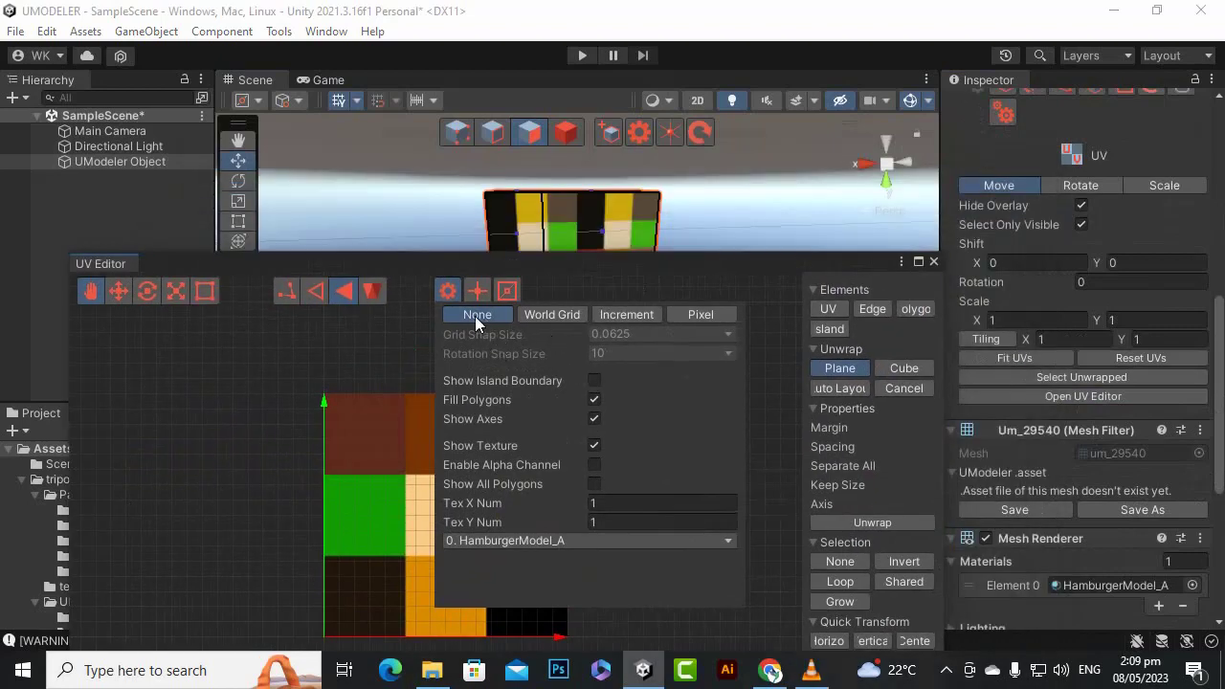
pyautogui.moveTo(755, 264); pyautogui.dragTo(779, 356)
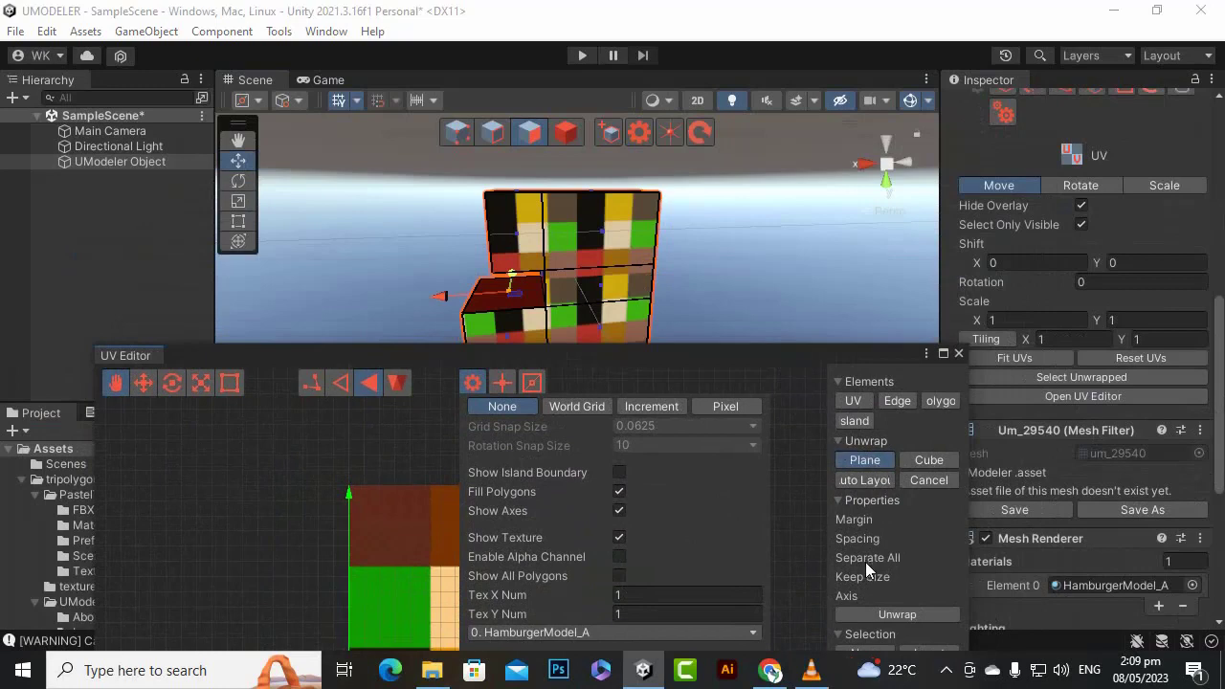
pyautogui.click(920, 482)
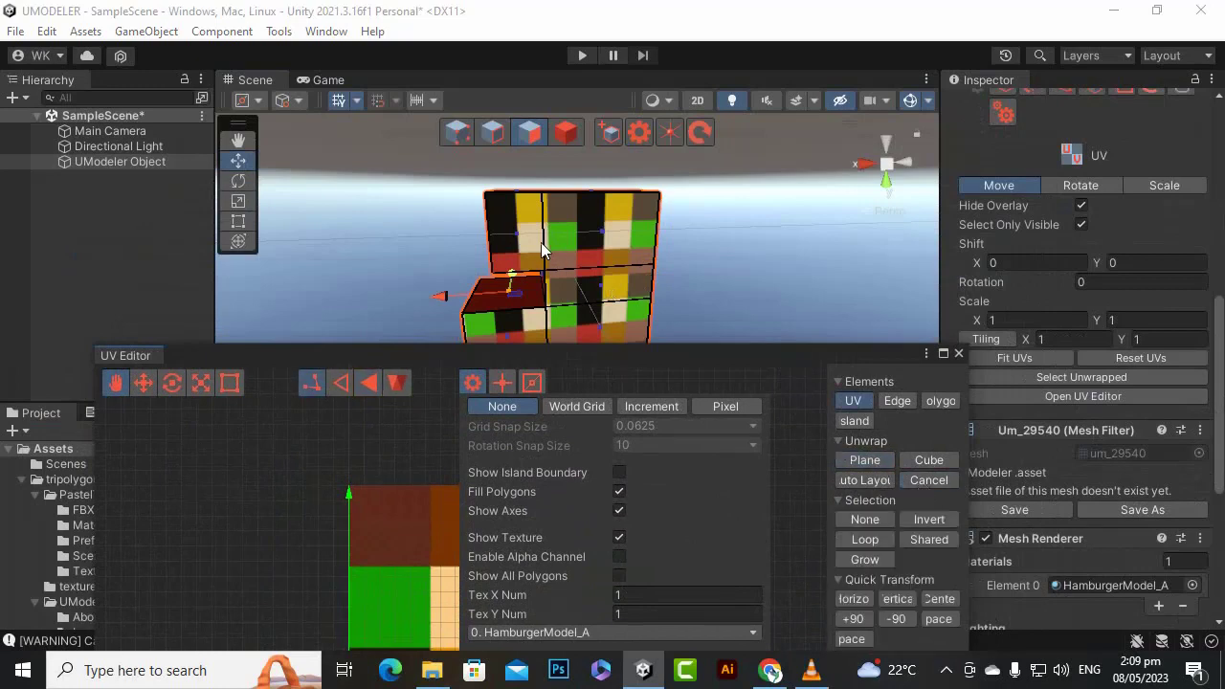
# - In polygon mode, add the multicoloured side faces of the upper, middle and lower blocks to the selected ledge face
pyautogui.click(529, 132)
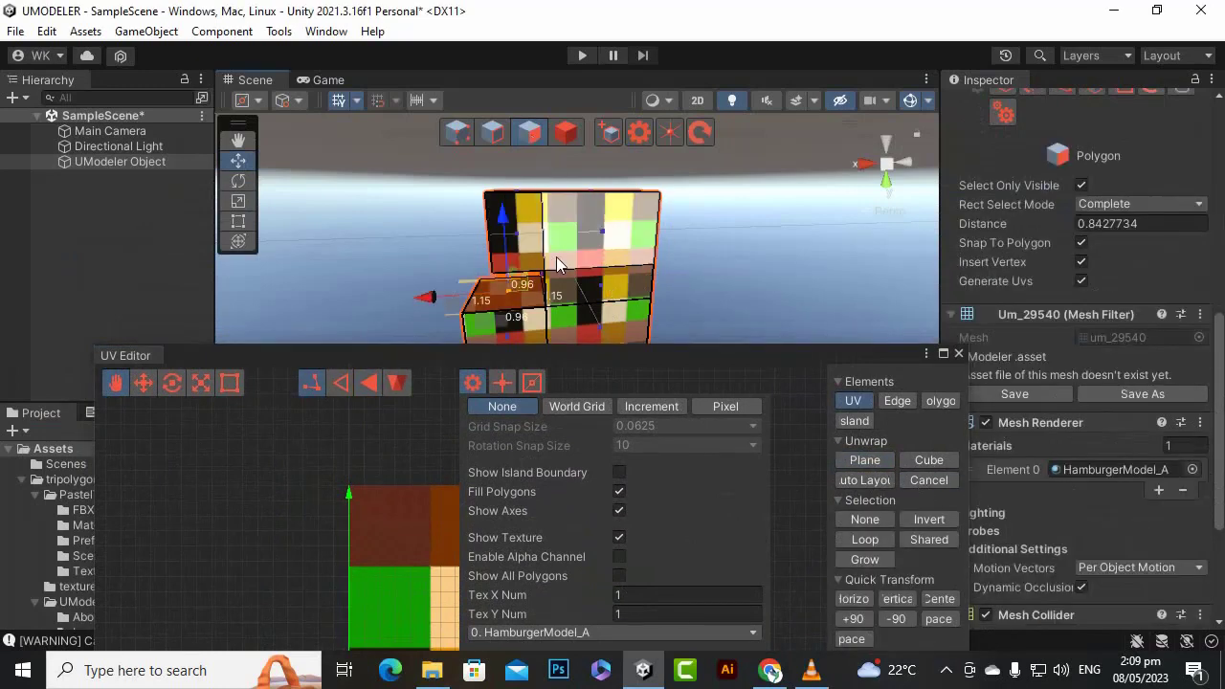
pyautogui.keyDown('shift'); pyautogui.click(586, 244); pyautogui.keyUp('shift')
pyautogui.keyDown('shift'); pyautogui.click(607, 283); pyautogui.keyUp('shift')
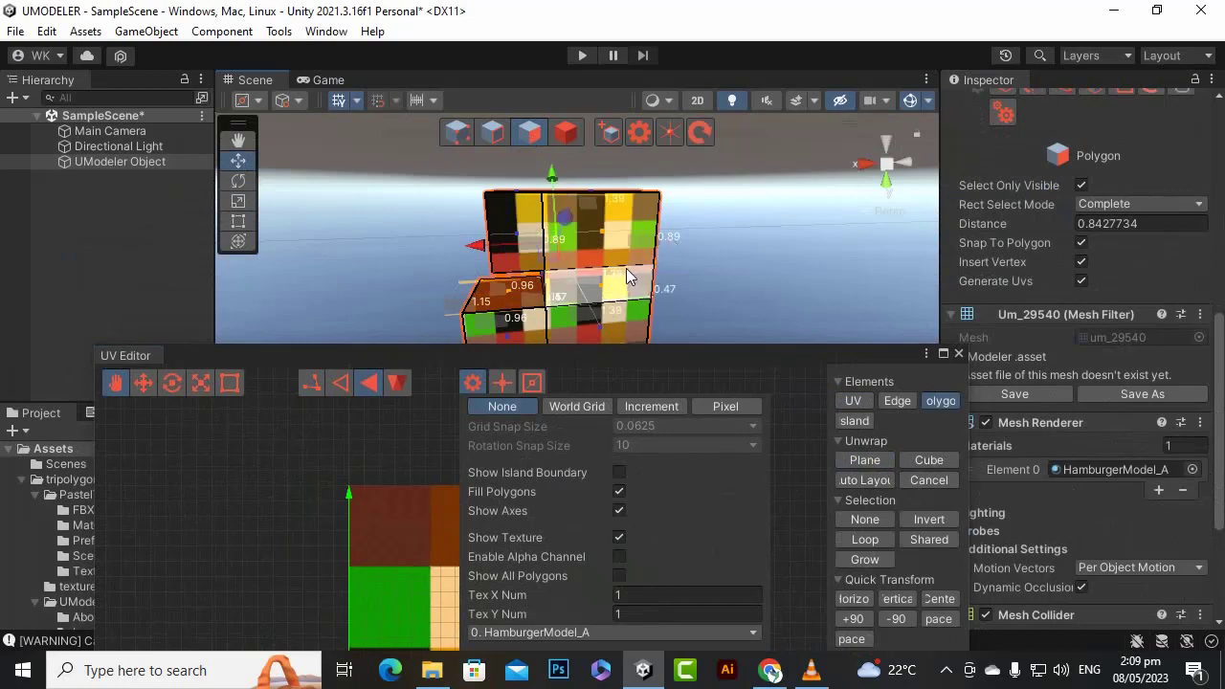
pyautogui.scroll(-1, 672, 225)
pyautogui.scroll(-2, 675, 218)
pyautogui.keyDown('shift'); pyautogui.click(607, 307); pyautogui.keyUp('shift')
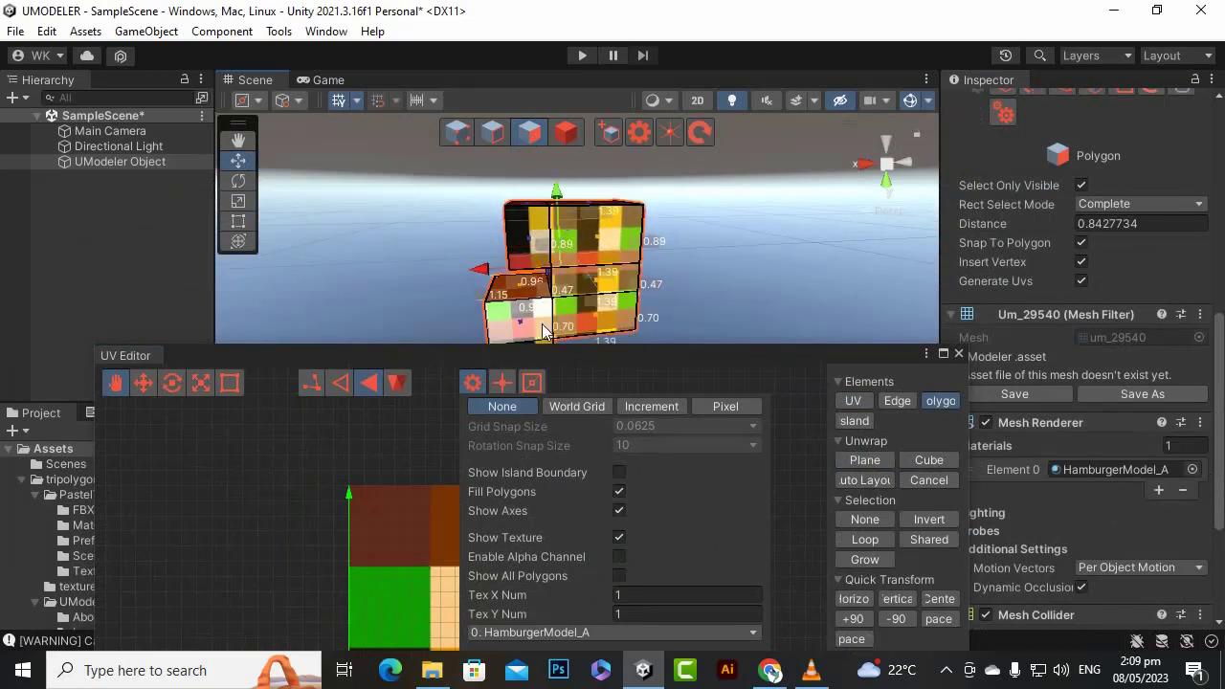
pyautogui.keyDown('shift'); pyautogui.click(533, 325); pyautogui.keyUp('shift')
pyautogui.scroll(-5, 642, 247)
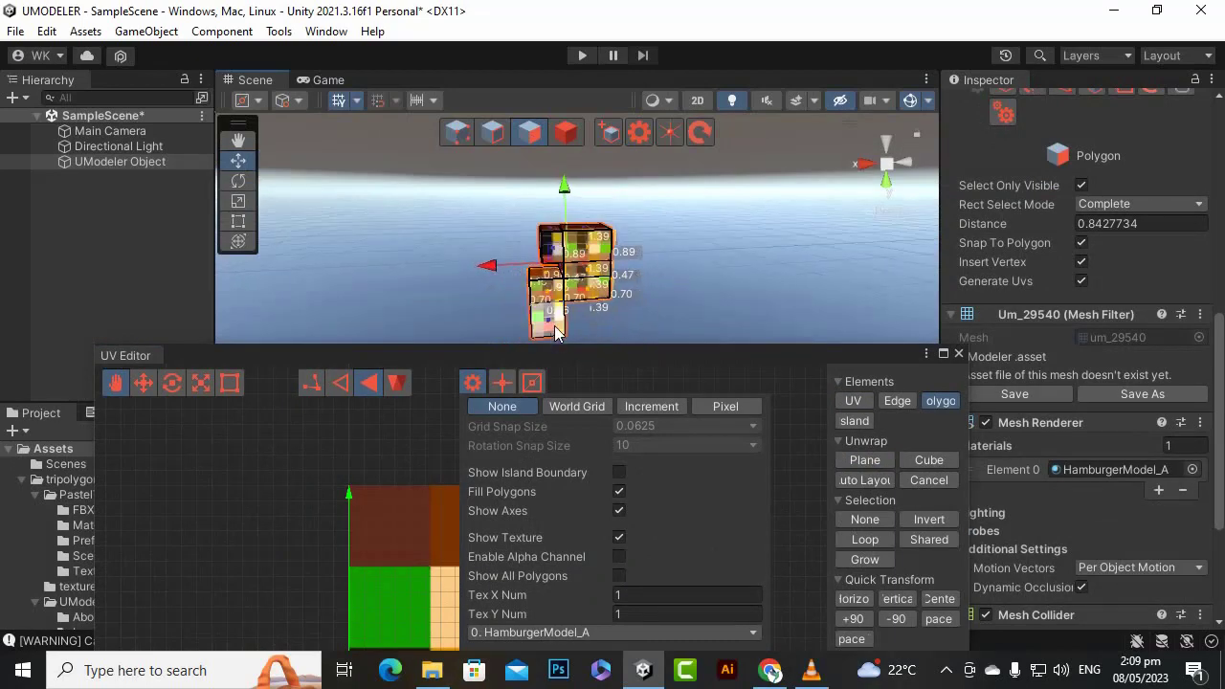
pyautogui.keyDown('shift'); pyautogui.click(550, 329); pyautogui.keyUp('shift')
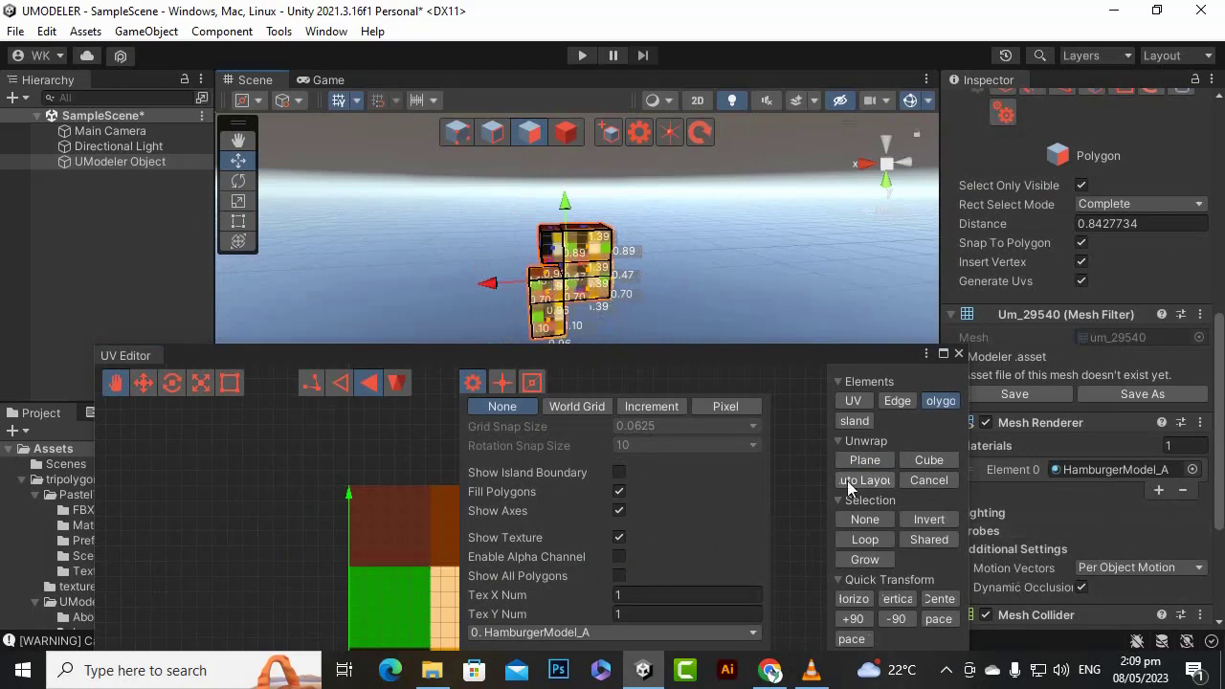
# - Unwrap the selected side faces and ledge with the Plane method
pyautogui.scroll(2, 849, 483)
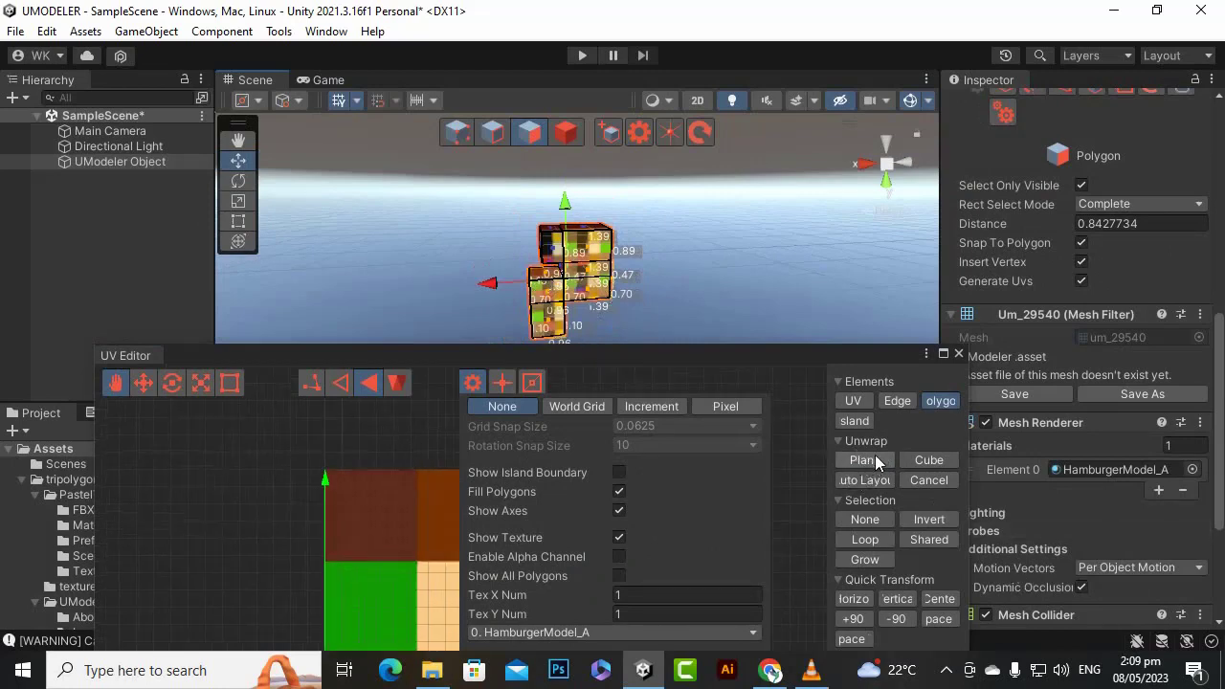
pyautogui.click(873, 460)
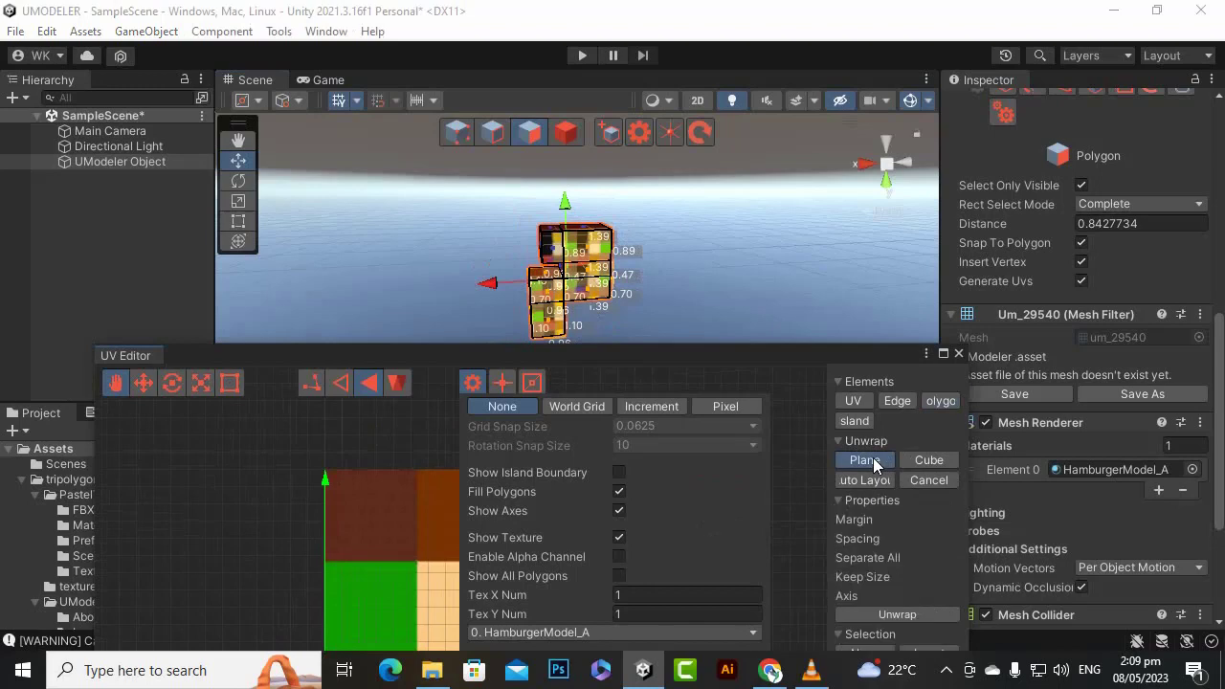
pyautogui.click(881, 615)
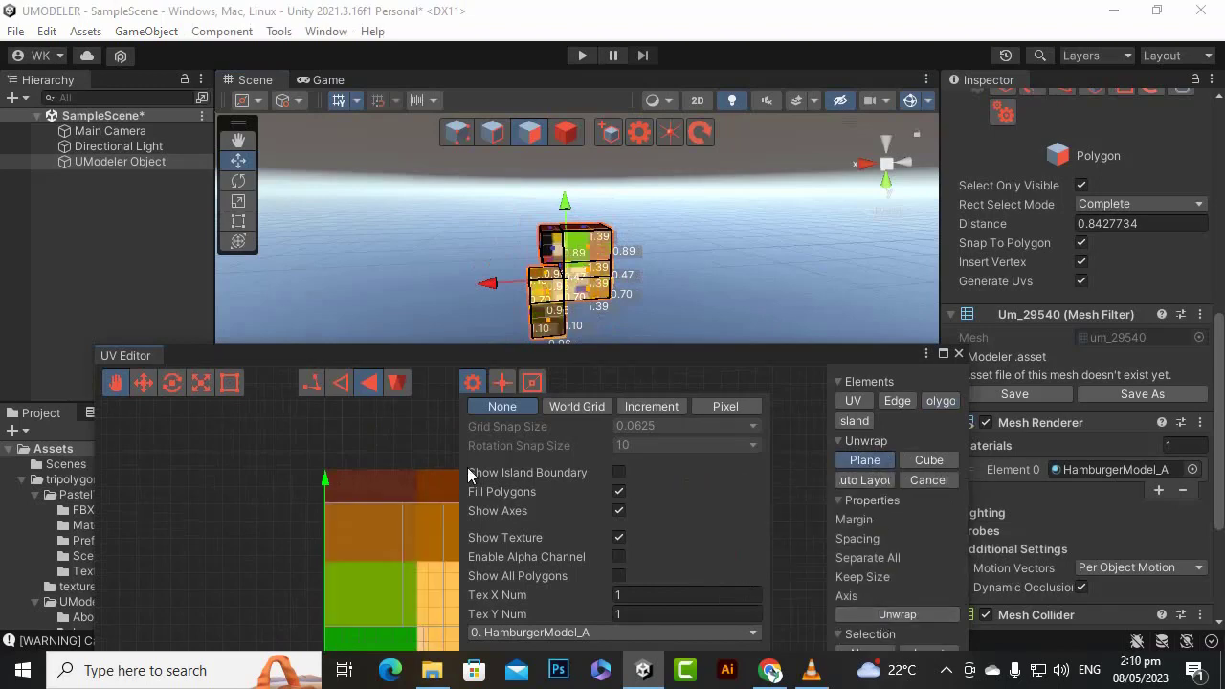
# - Move the unwrapped polygons to the left until they lie completely clear of the texture
pyautogui.scroll(-1, 422, 458)
pyautogui.moveTo(583, 358); pyautogui.dragTo(726, 161)
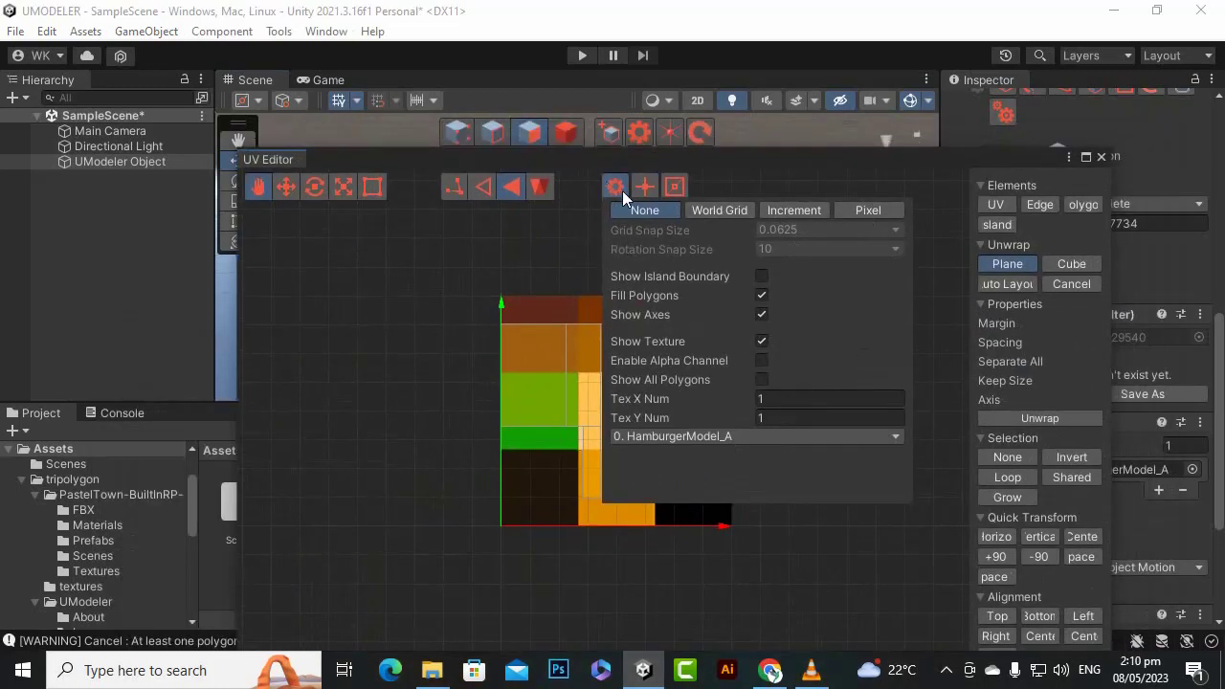
pyautogui.scroll(3, 576, 366)
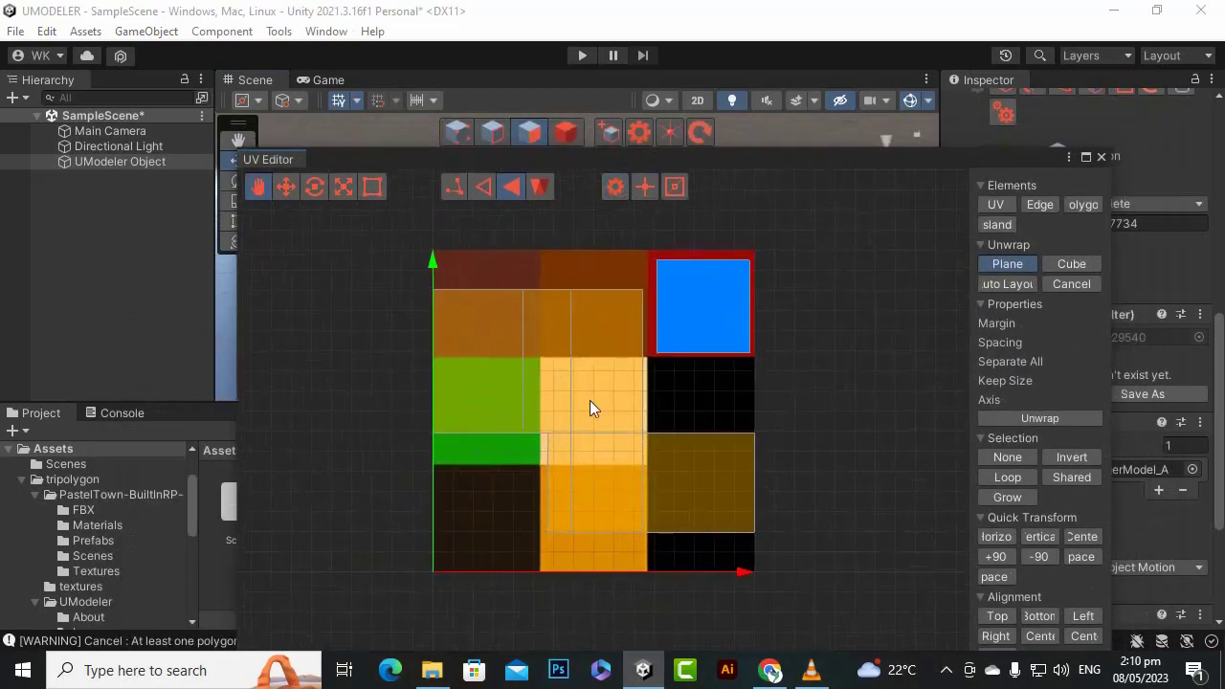
pyautogui.moveTo(432, 257); pyautogui.dragTo(436, 302, button='middle')
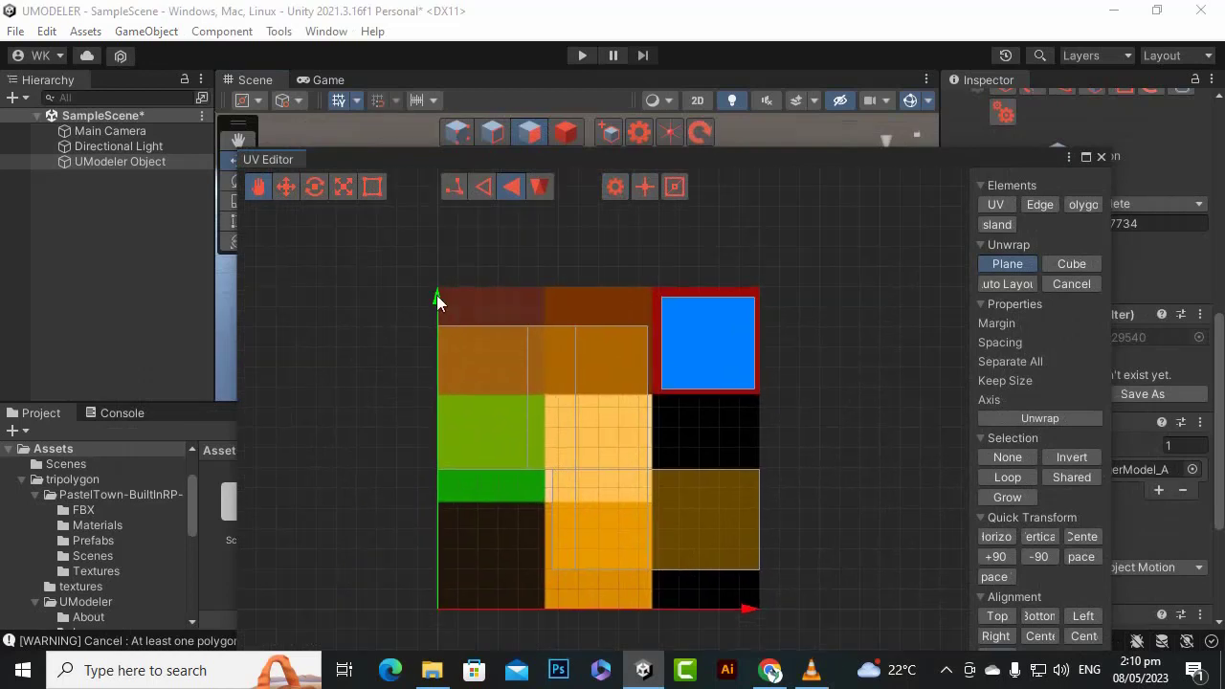
pyautogui.click(290, 191)
pyautogui.moveTo(715, 451); pyautogui.dragTo(494, 467)
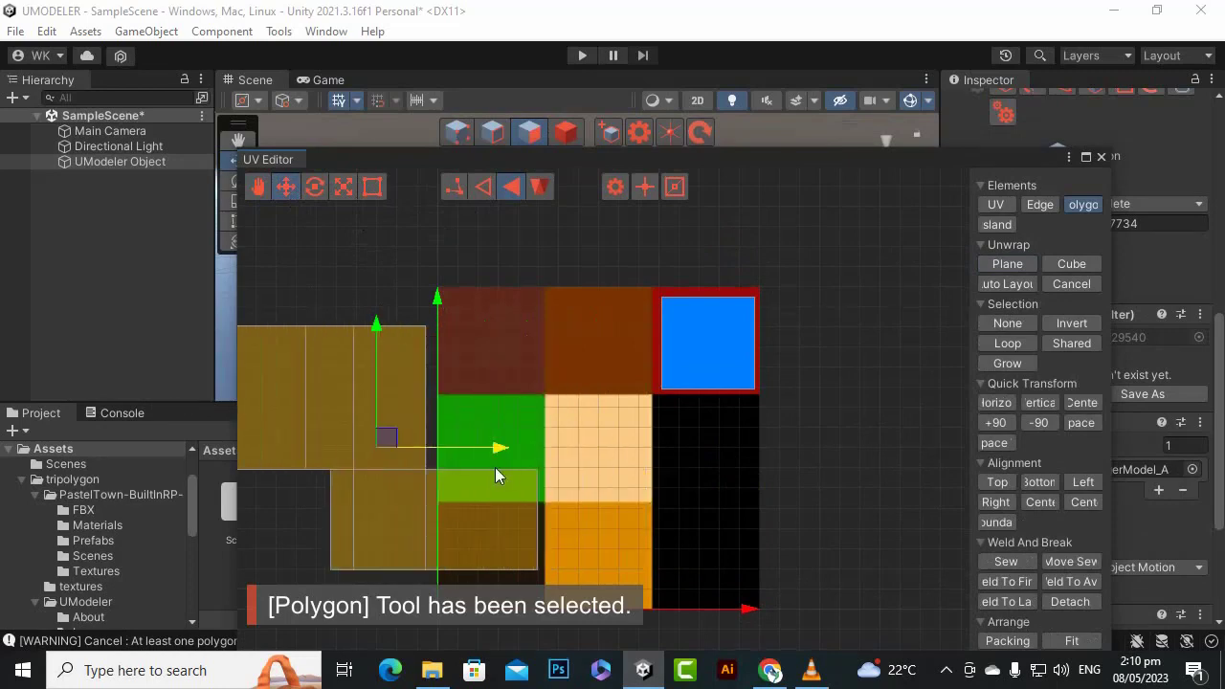
pyautogui.scroll(-5, 745, 427)
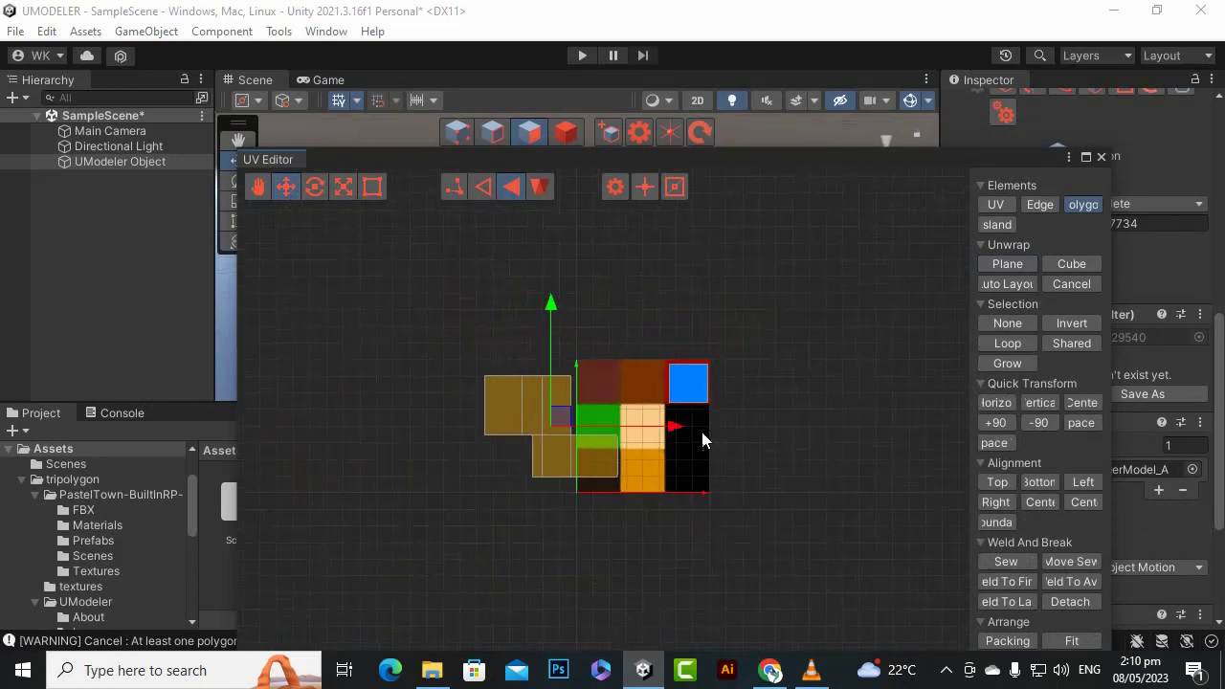
pyautogui.moveTo(700, 441); pyautogui.dragTo(558, 439)
pyautogui.scroll(3, 374, 494)
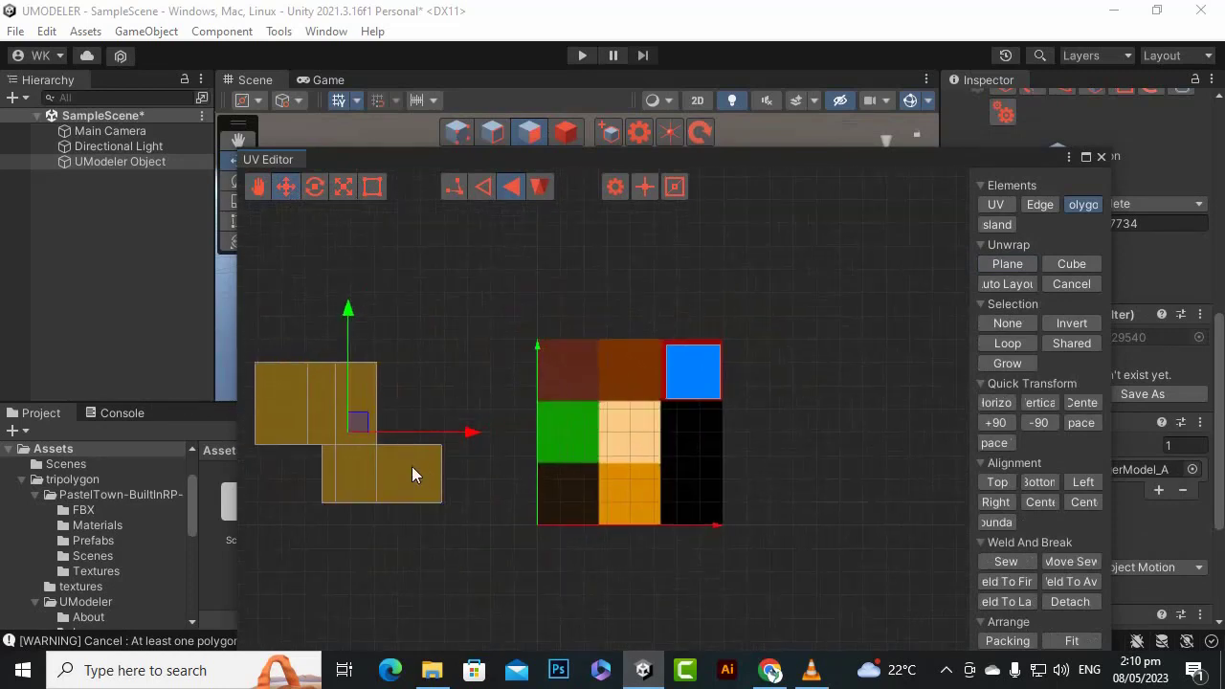
pyautogui.scroll(-3, 725, 445)
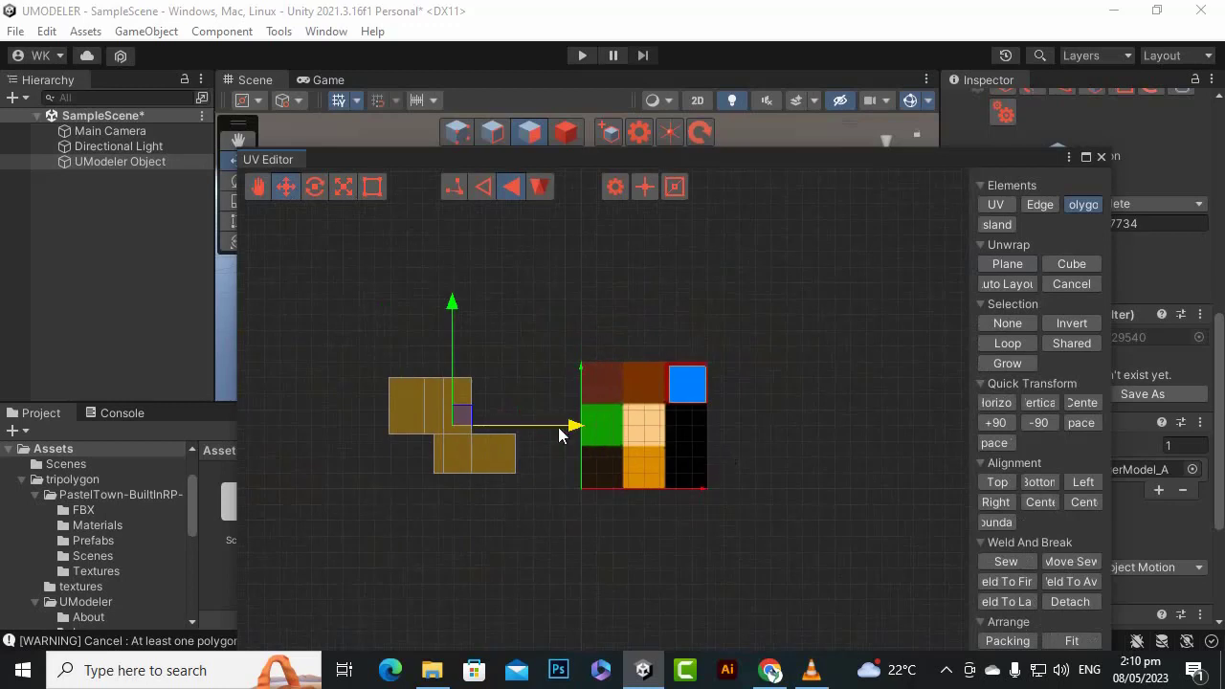
pyautogui.moveTo(561, 434); pyautogui.dragTo(513, 440)
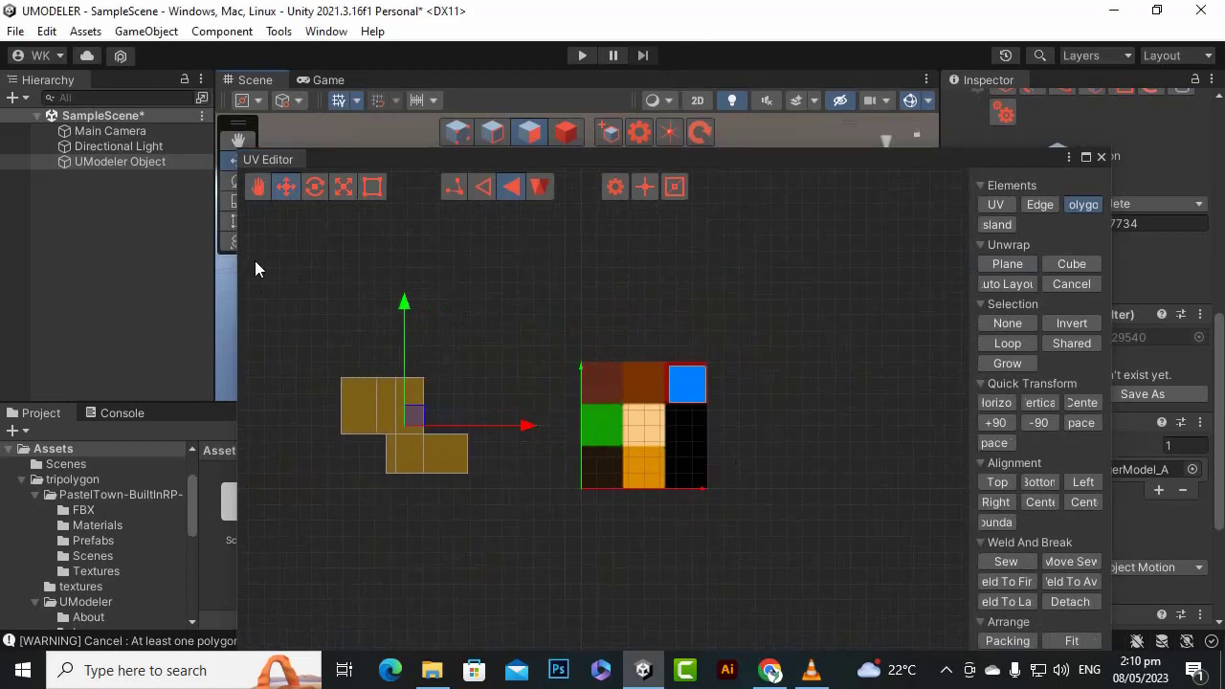
# - Lower the UV Editor window to uncover the model again and reselect the UModeler Object
pyautogui.click(164, 281)
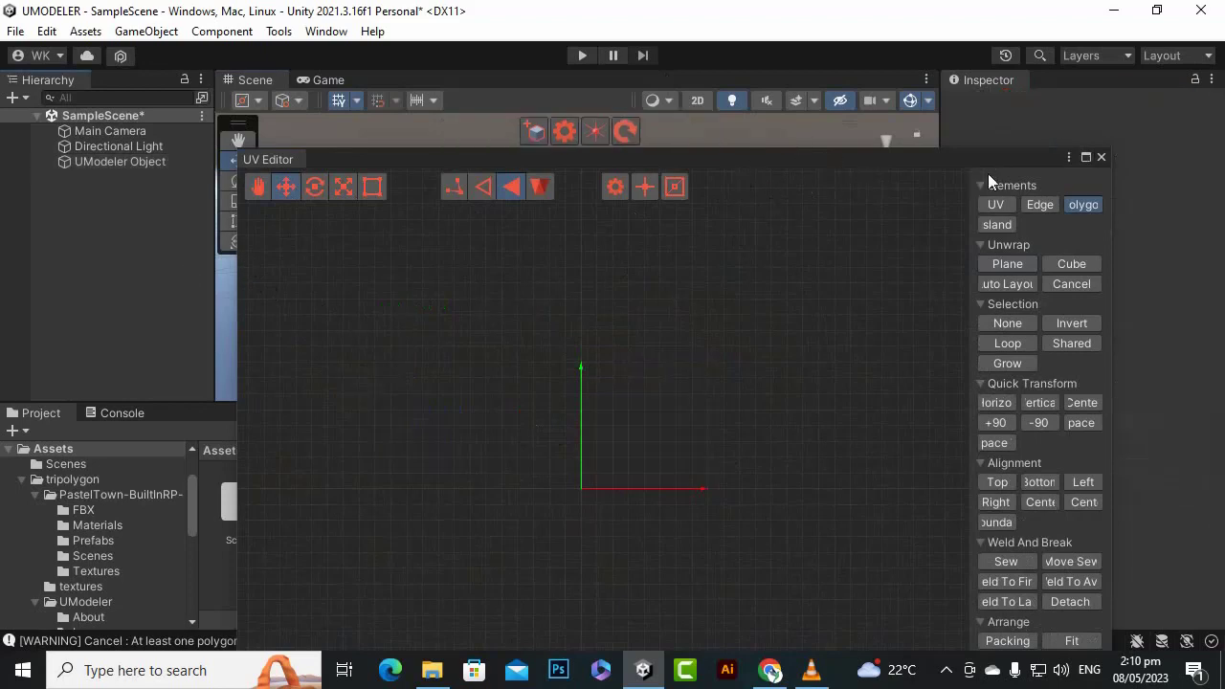
pyautogui.moveTo(964, 161); pyautogui.dragTo(974, 448)
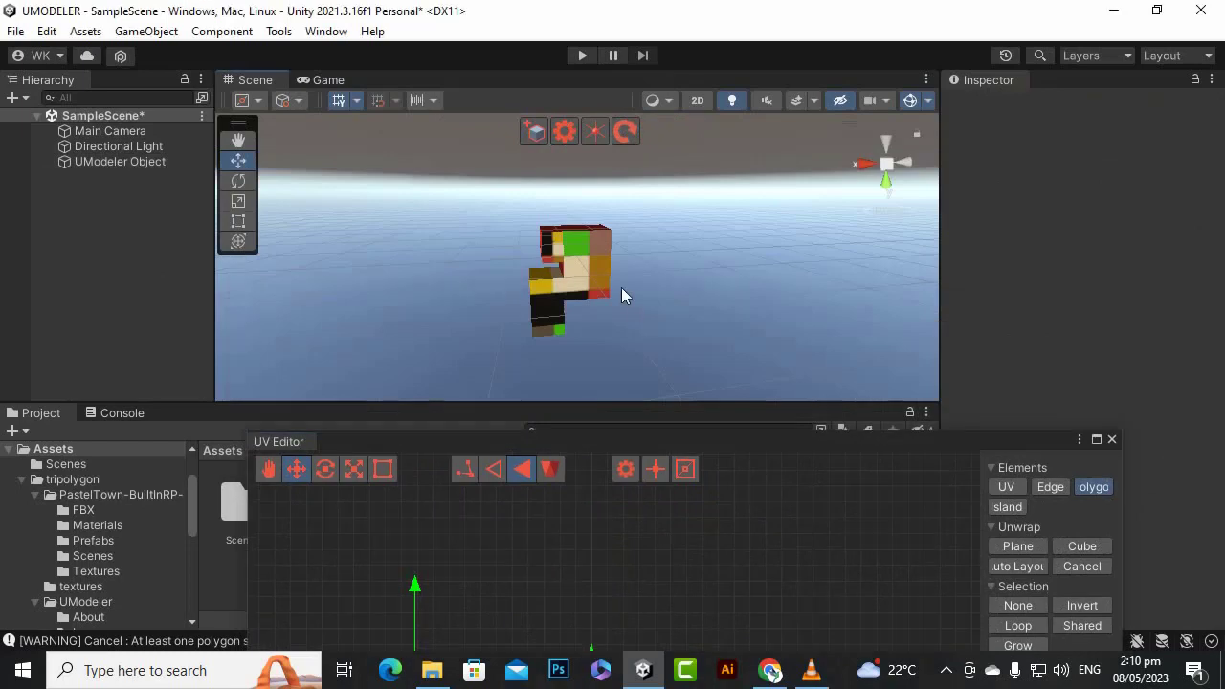
pyautogui.click(574, 275)
pyautogui.press('f')
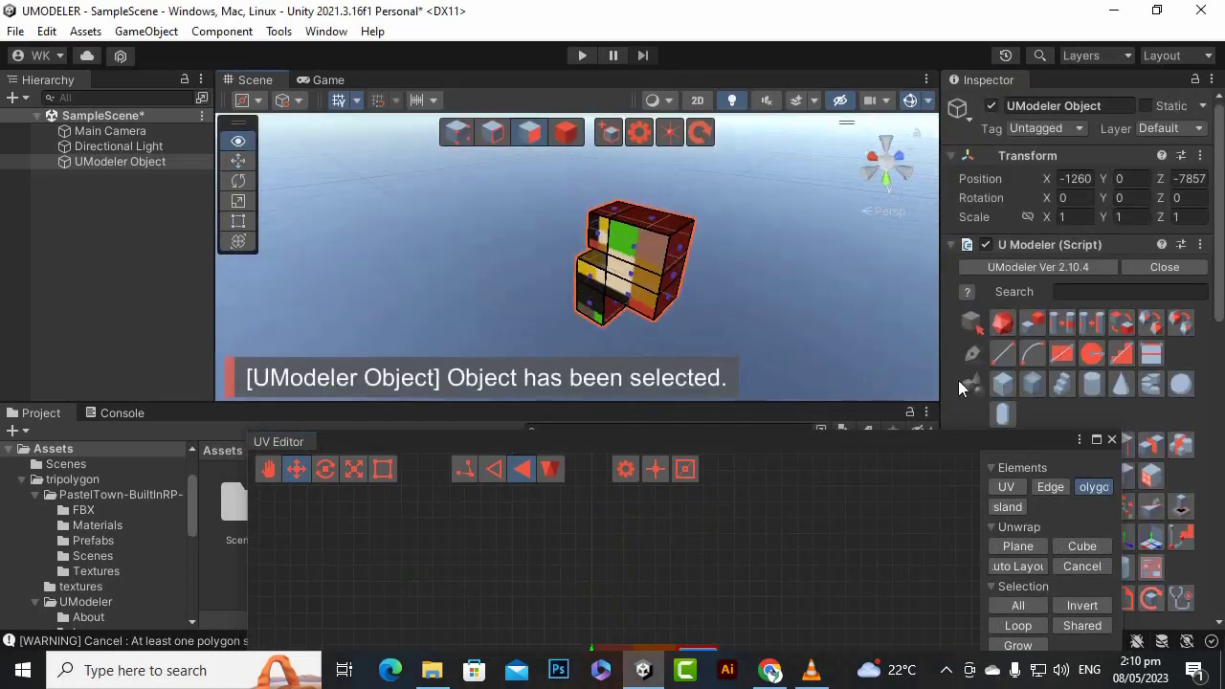
pyautogui.keyDown('alt'); pyautogui.moveTo(957, 380); pyautogui.dragTo(479, 227); pyautogui.keyUp('alt')
# - Select the multicoloured faces on the opposite side of the model, from the upper block down to the lowest block
pyautogui.click(554, 282)
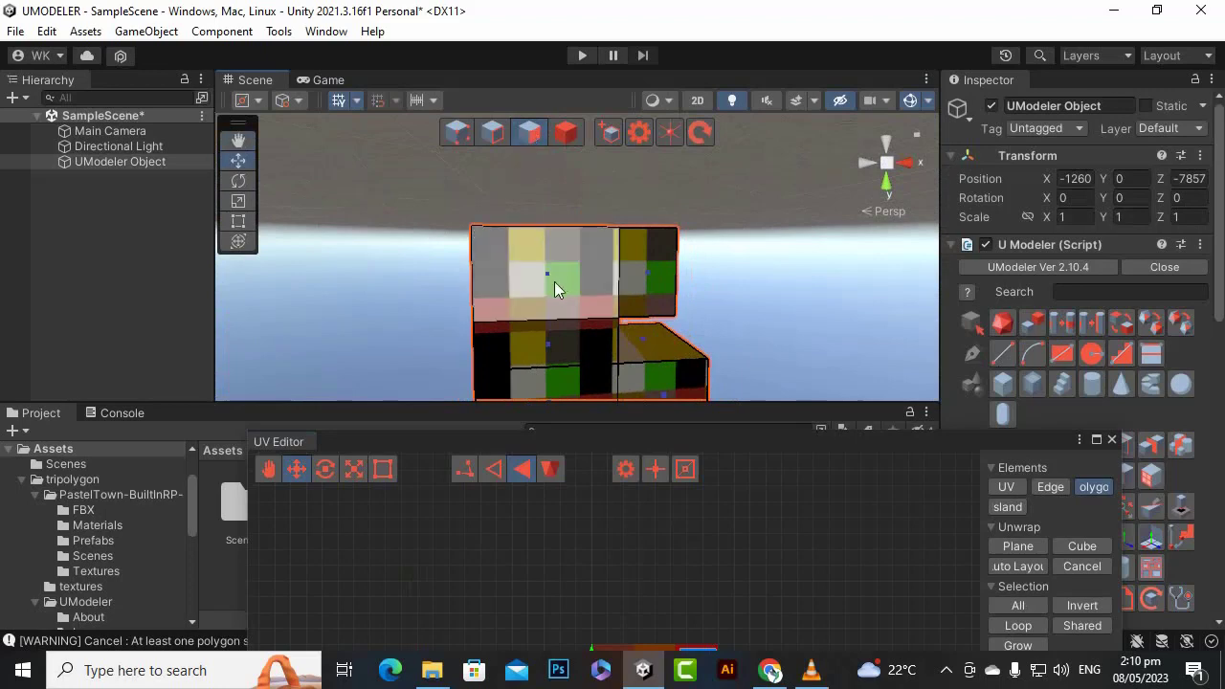
pyautogui.click(553, 281)
pyautogui.keyDown('ctrl'); pyautogui.click(636, 269); pyautogui.keyUp('ctrl')
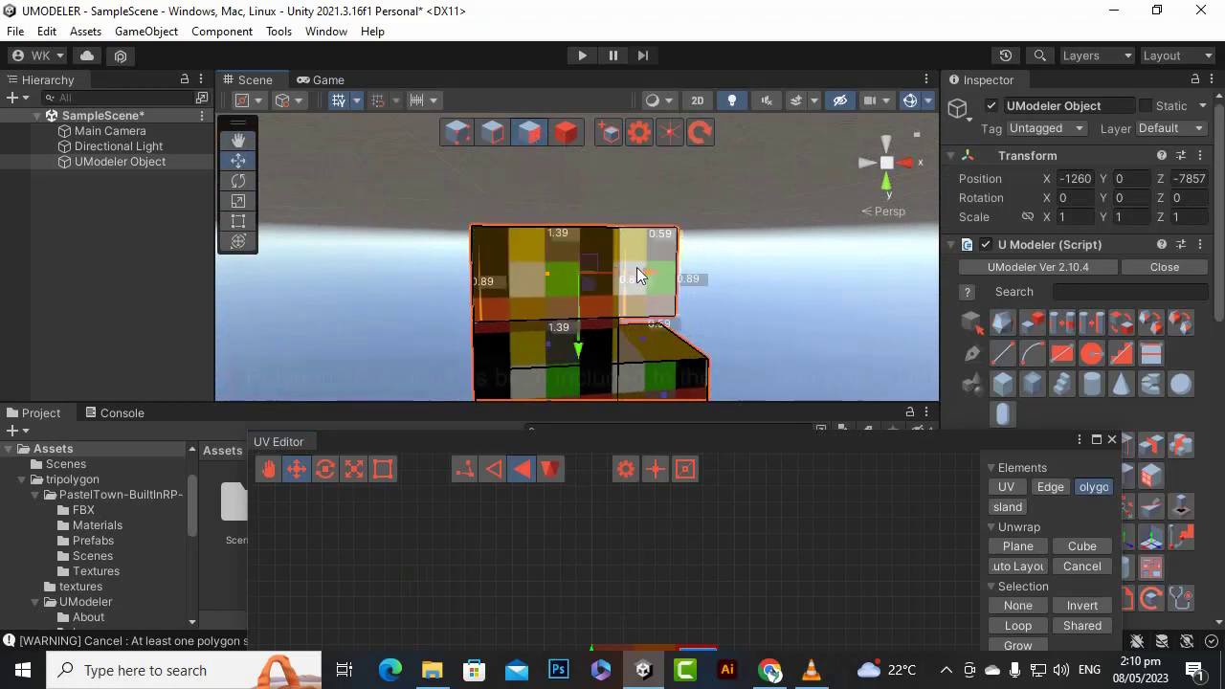
pyautogui.keyDown('ctrl'); pyautogui.click(551, 345); pyautogui.keyUp('ctrl')
pyautogui.scroll(-4, 629, 305)
pyautogui.scroll(-2, 629, 308)
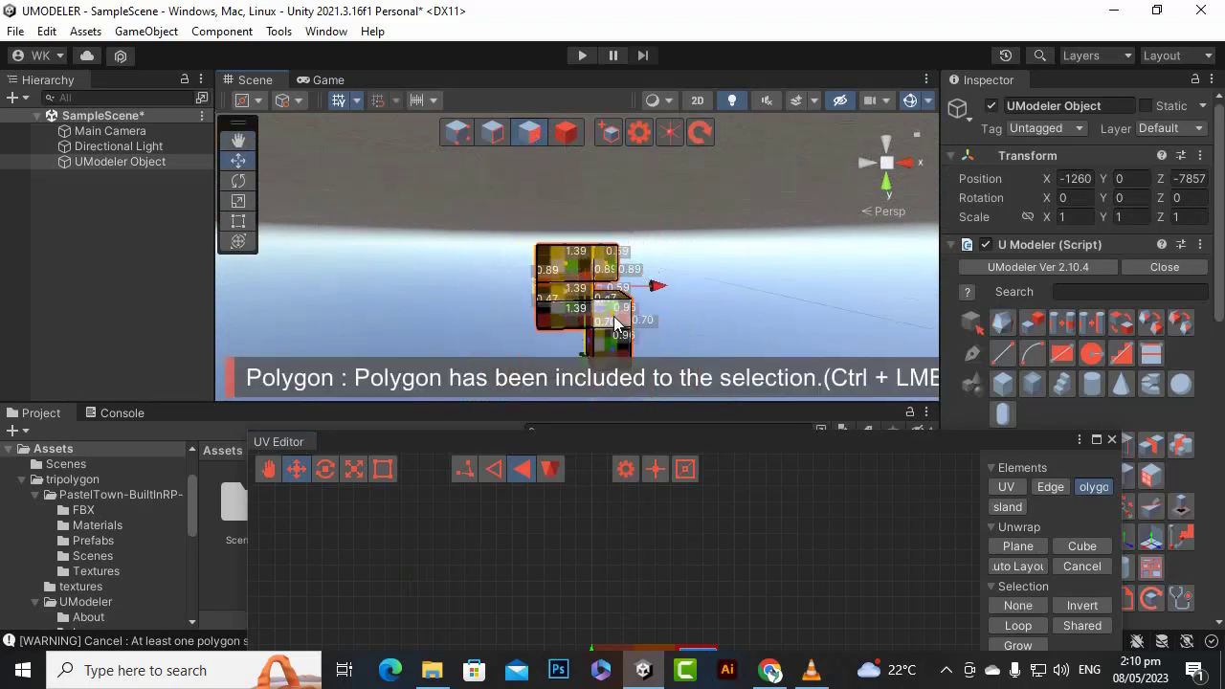
pyautogui.keyDown('ctrl'); pyautogui.click(613, 348); pyautogui.keyUp('ctrl')
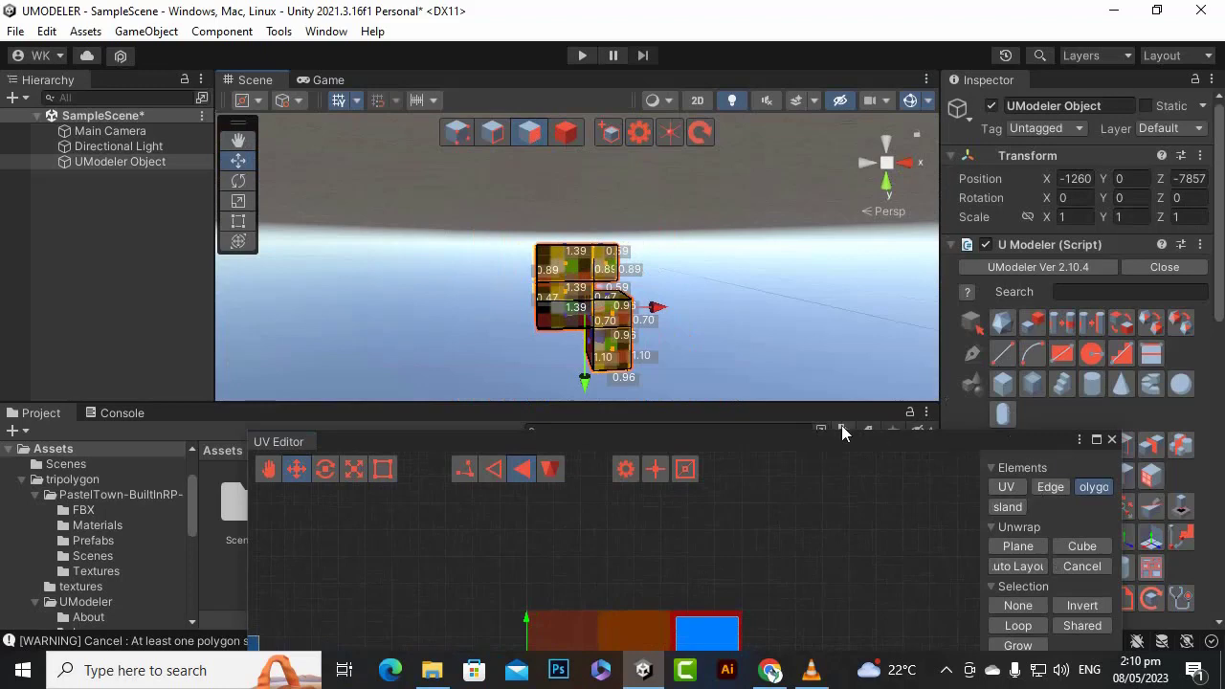
# - Raise the UV Editor window and apply a Plane unwrap to the selected opposite-side faces
pyautogui.click(1015, 546)
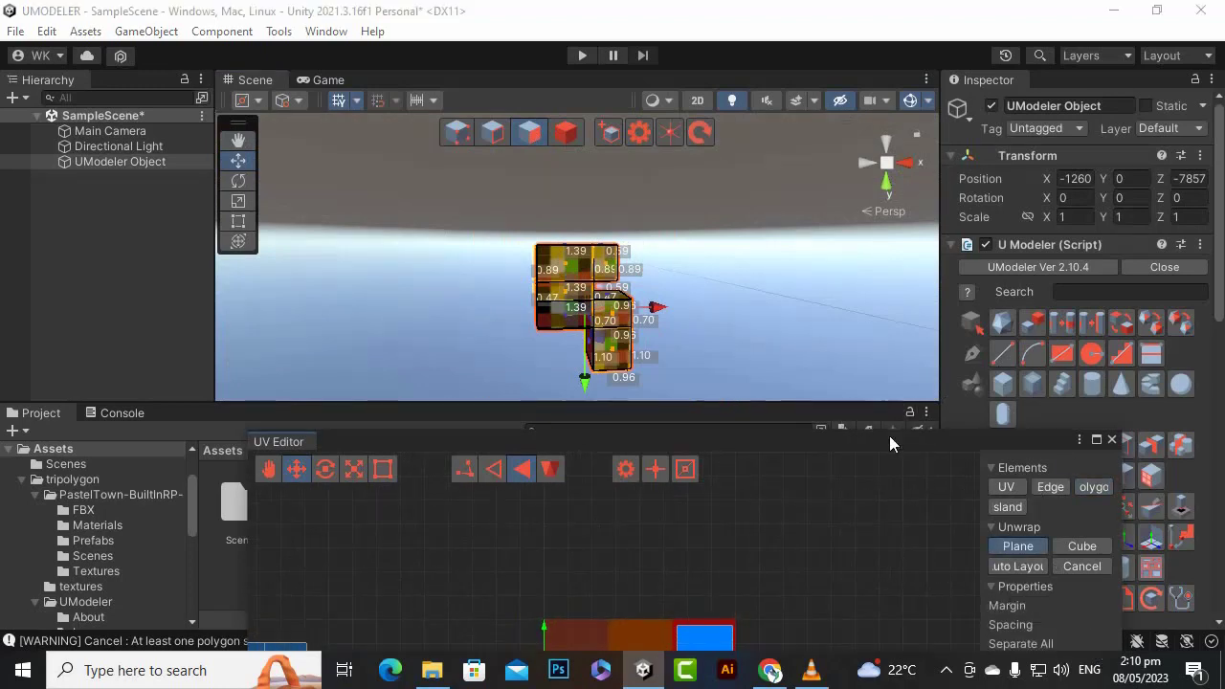
pyautogui.moveTo(954, 451); pyautogui.dragTo(975, 307)
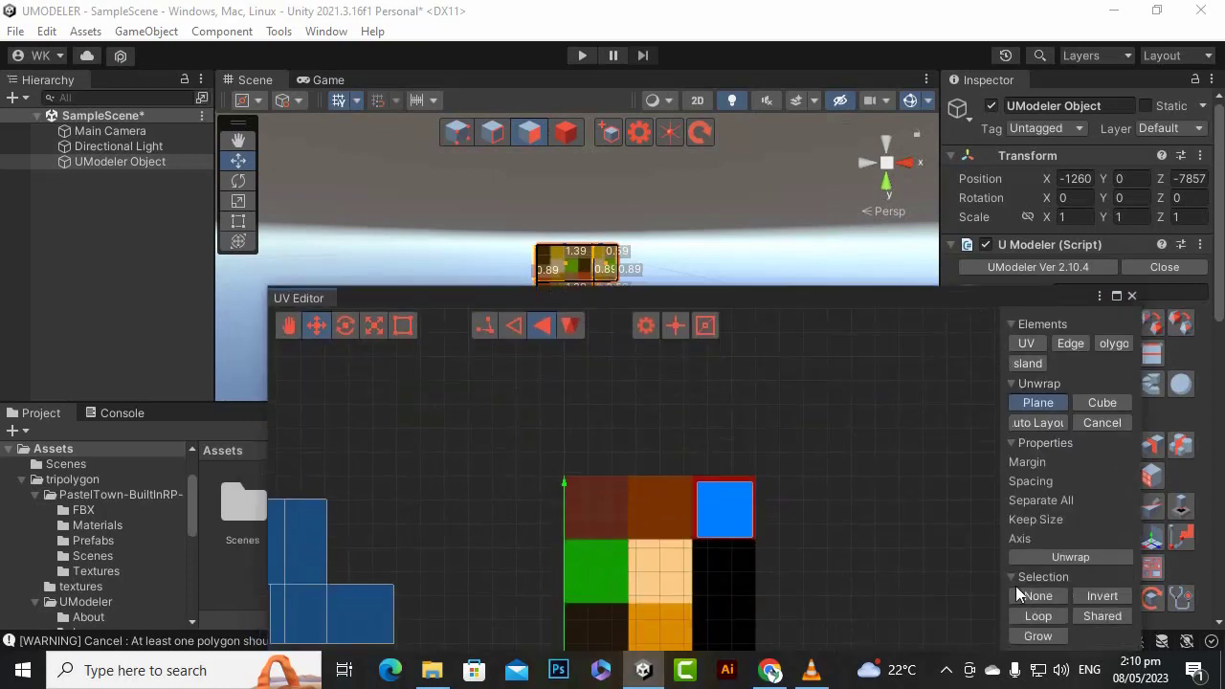
pyautogui.click(1076, 556)
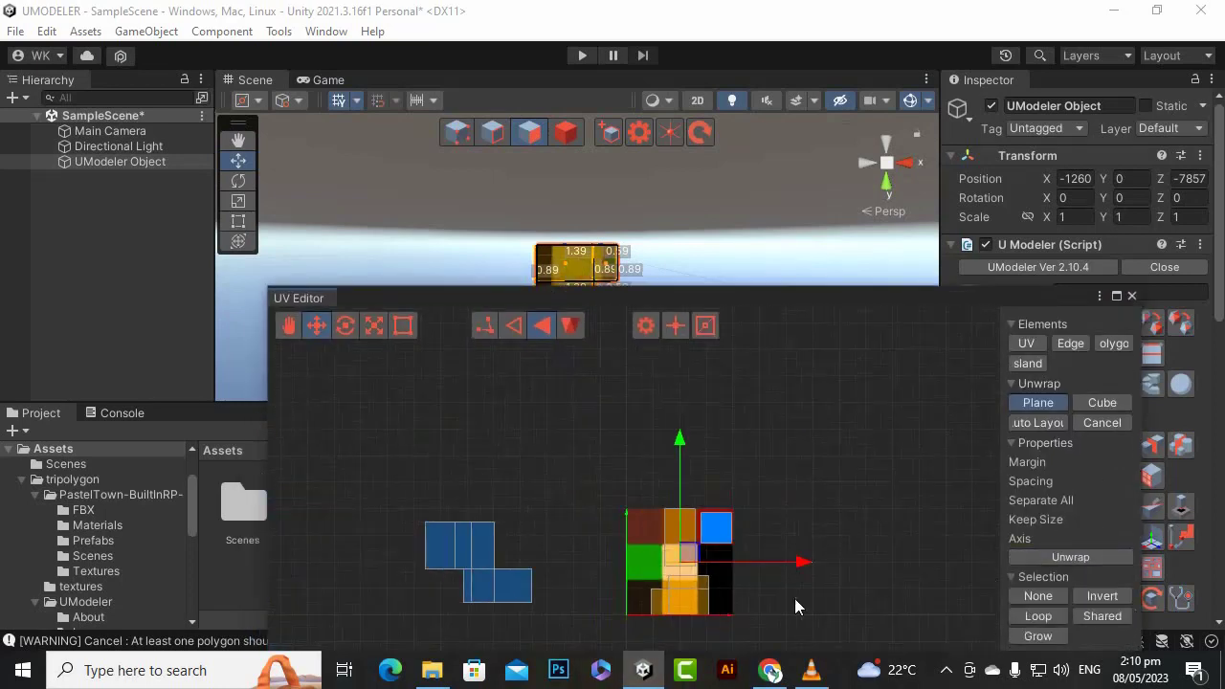
# - Move the newly unwrapped polygons off the texture to the right, keeping them in the empty area close to its edge
pyautogui.moveTo(799, 571); pyautogui.dragTo(969, 580)
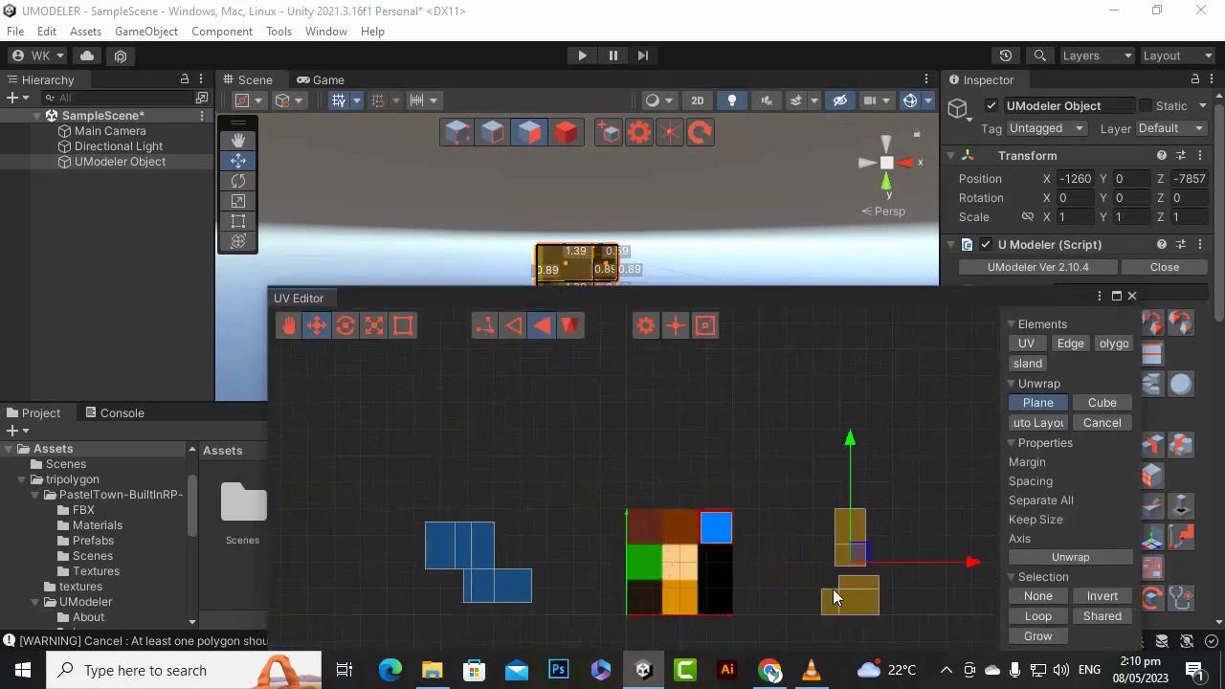
pyautogui.scroll(1, 863, 594)
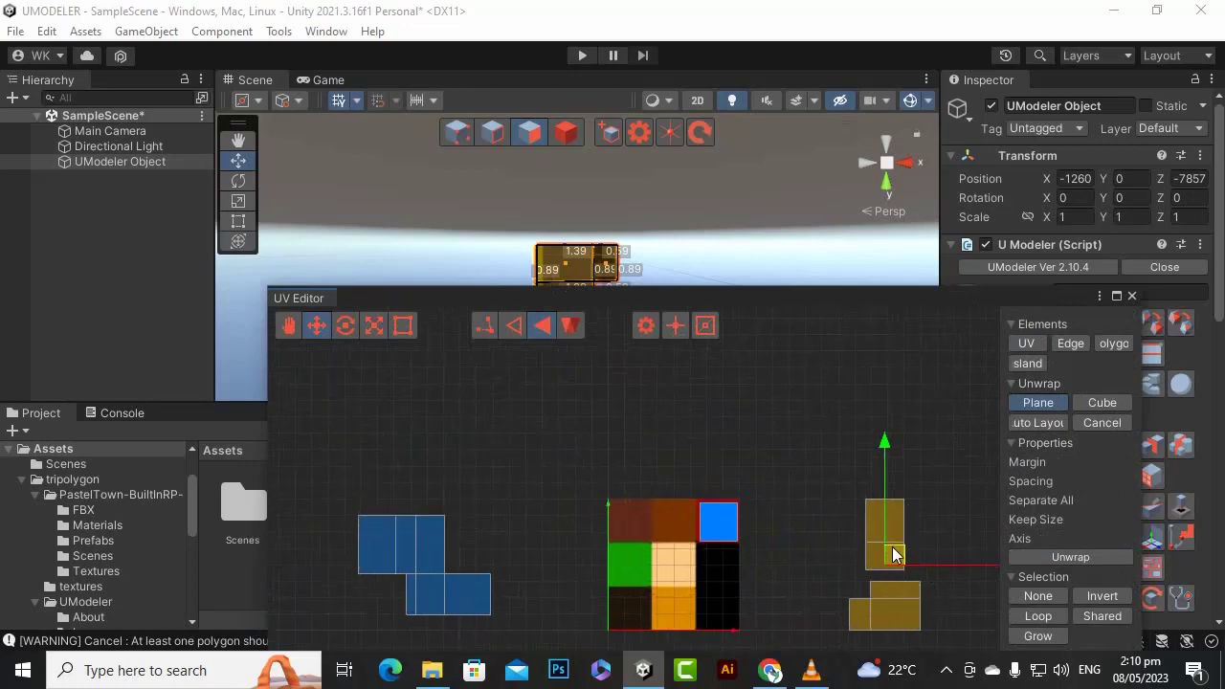
pyautogui.moveTo(778, 290); pyautogui.dragTo(591, 55)
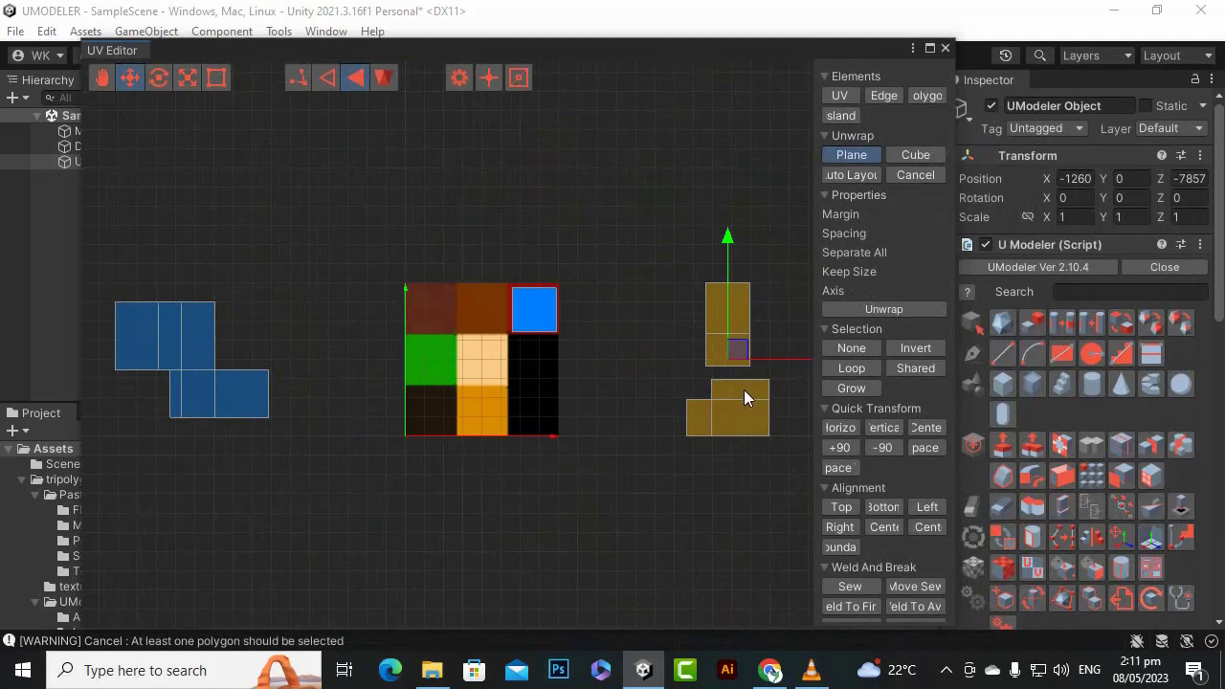
pyautogui.scroll(2, 430, 338)
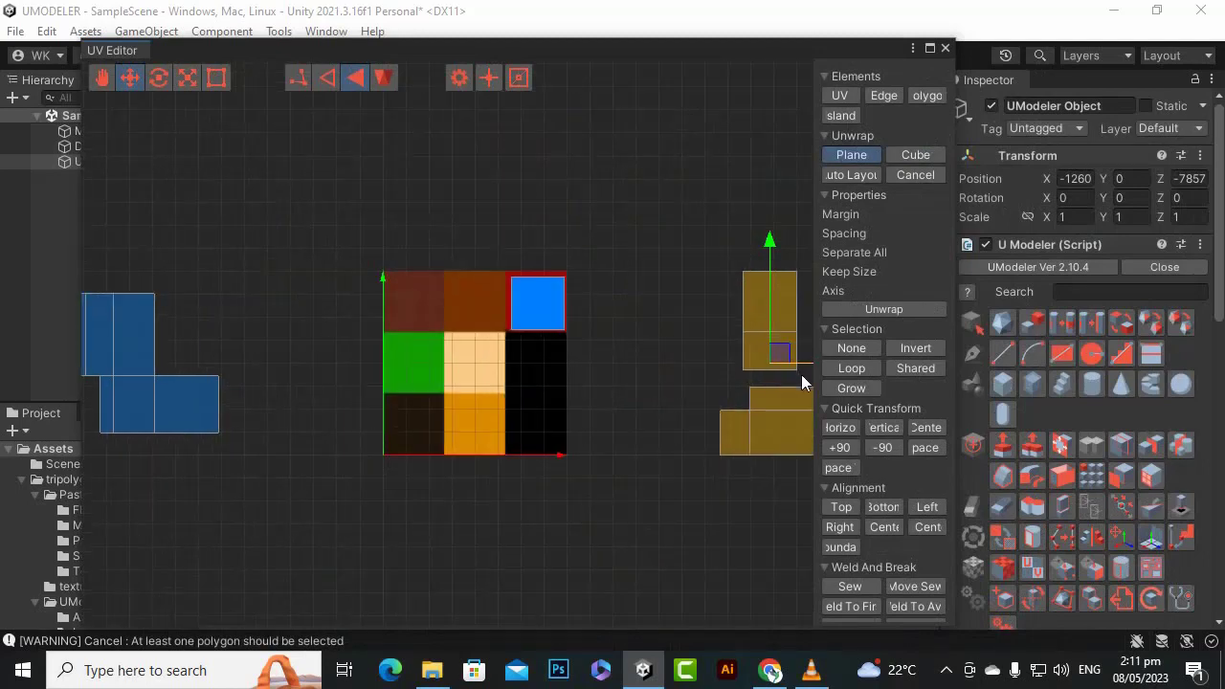
pyautogui.moveTo(802, 364); pyautogui.dragTo(682, 368)
pyautogui.scroll(2, 511, 394)
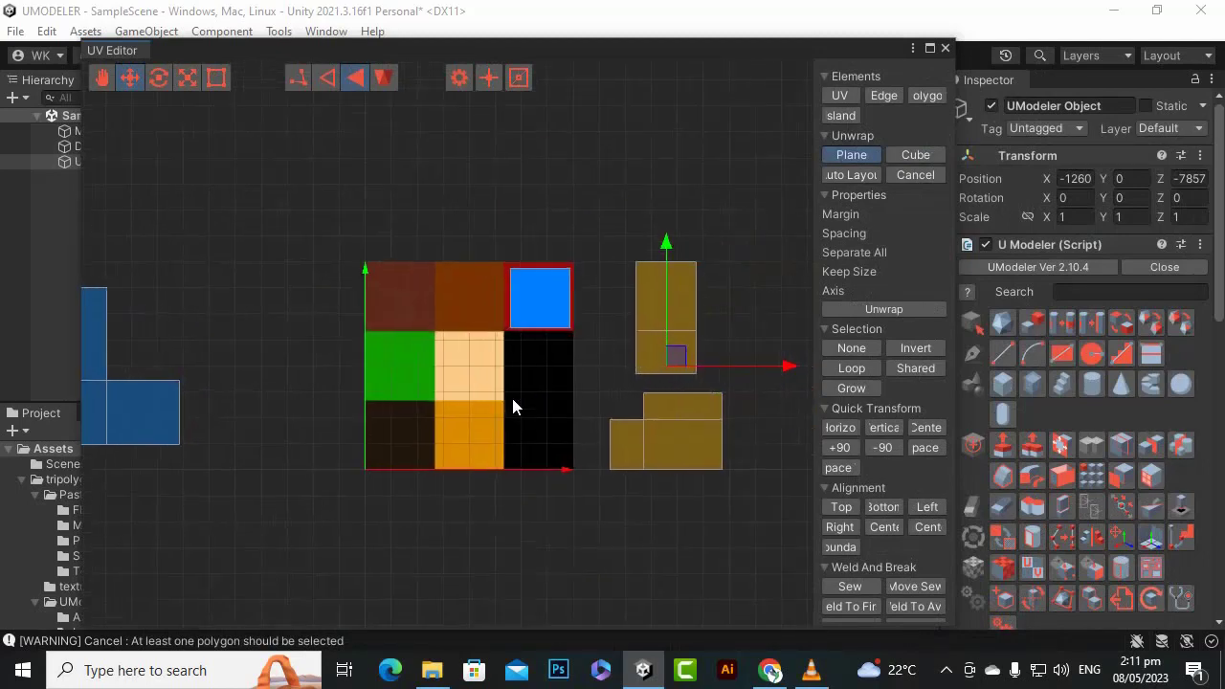
pyautogui.scroll(1, 533, 411)
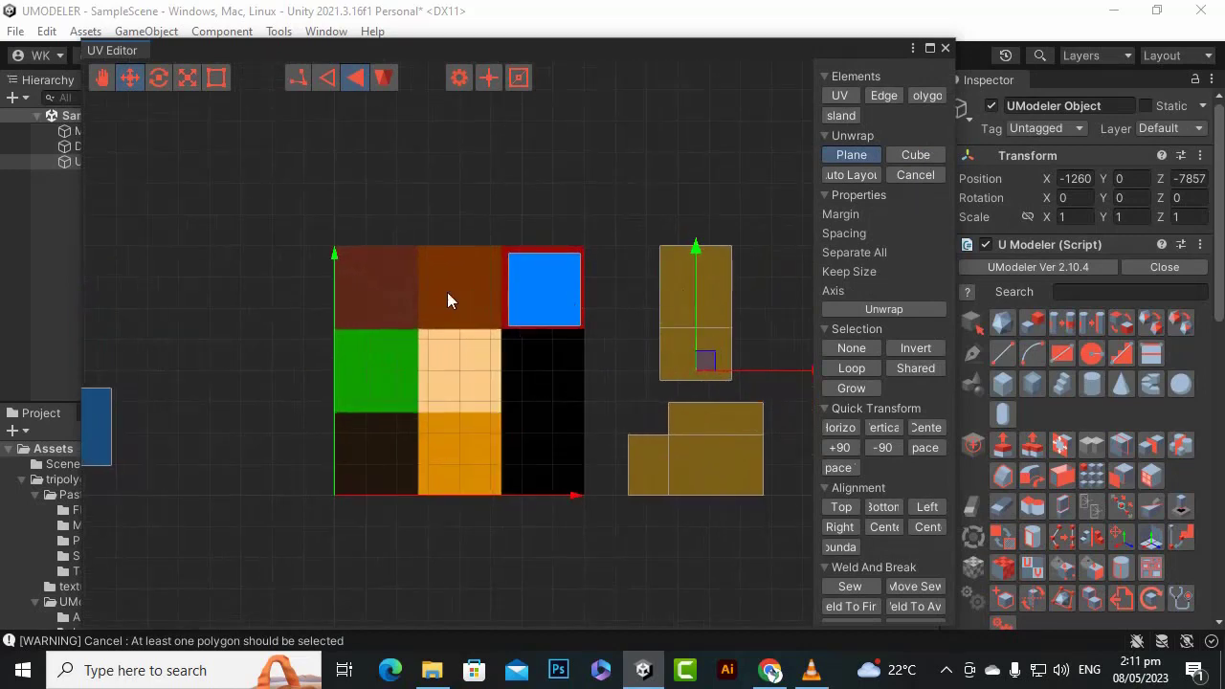
# - Scale the selected polygons beside the texture down to less than half their size with the rectangle transform tool
pyautogui.scroll(-2, 608, 406)
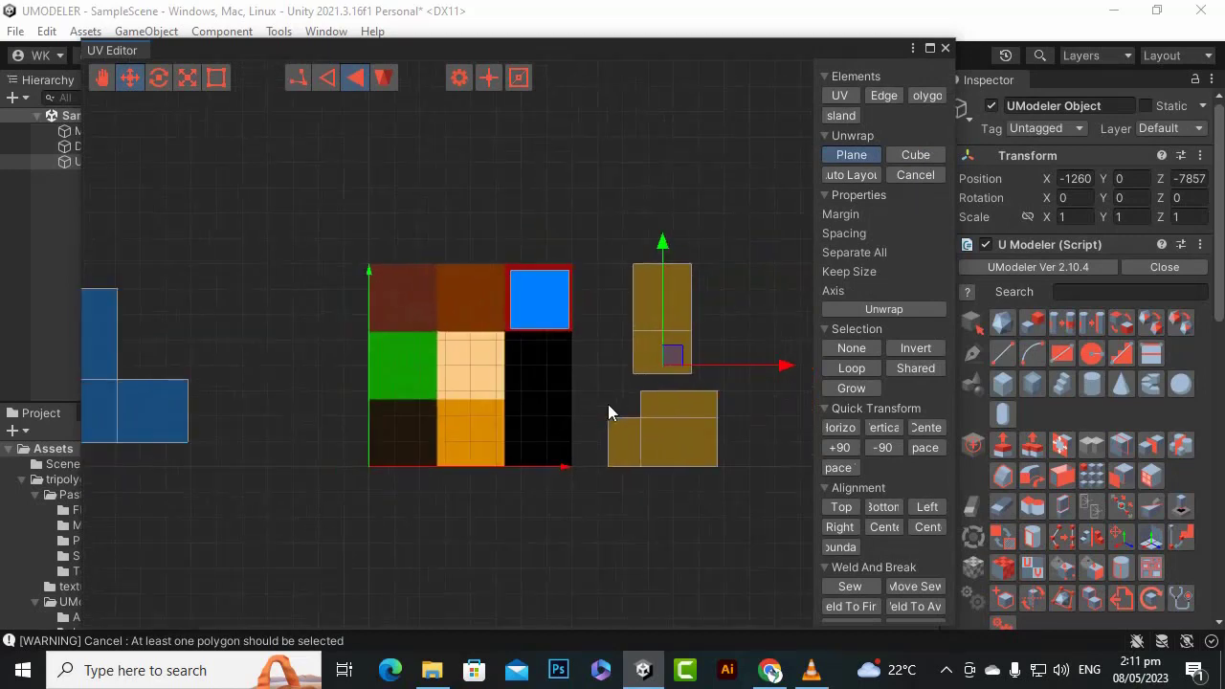
pyautogui.scroll(3, 663, 439)
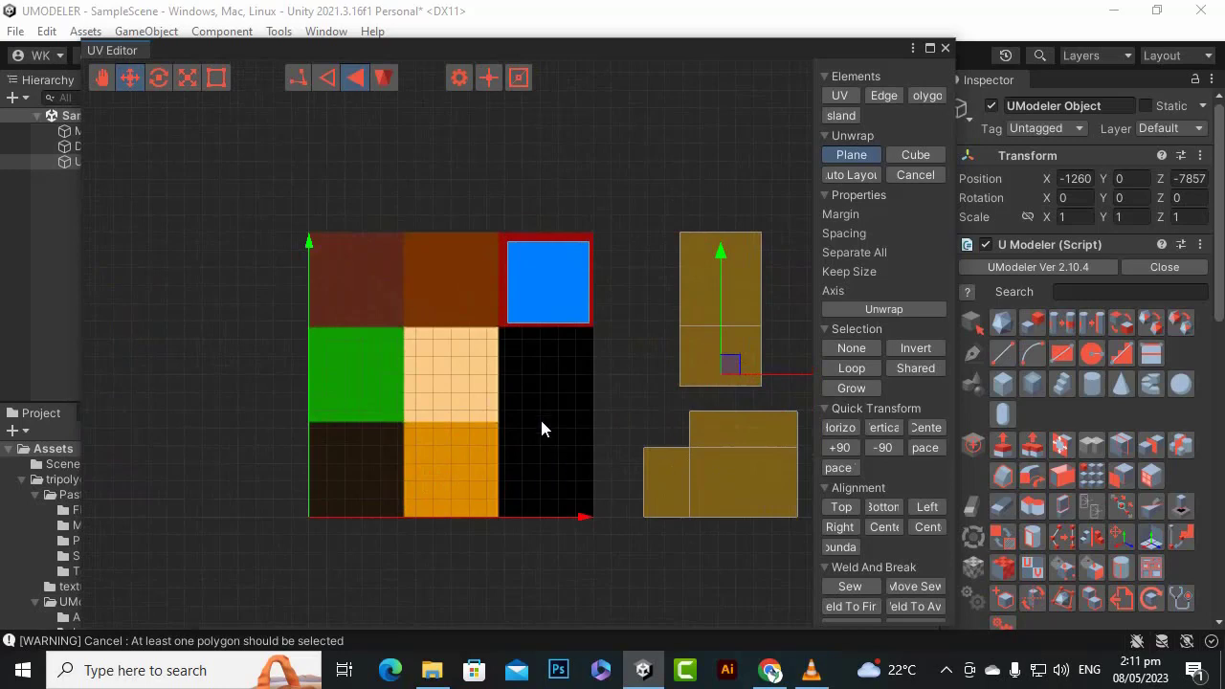
pyautogui.scroll(-1, 565, 425)
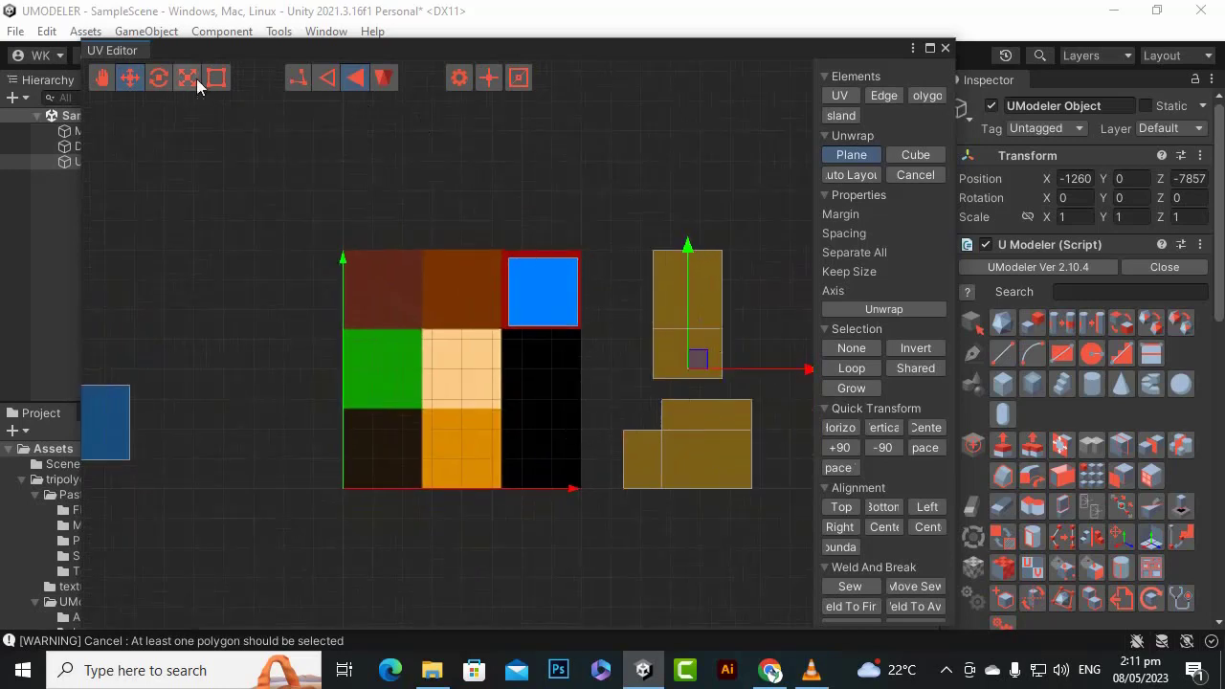
pyautogui.click(221, 82)
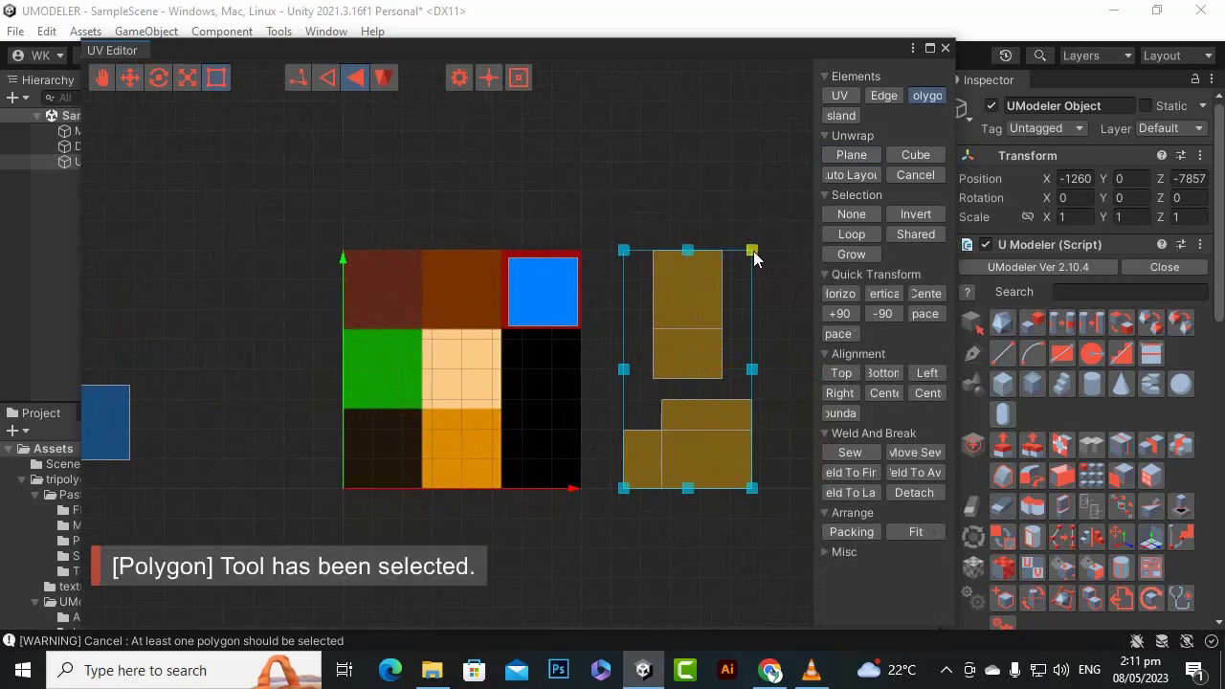
pyautogui.moveTo(753, 256); pyautogui.dragTo(674, 413)
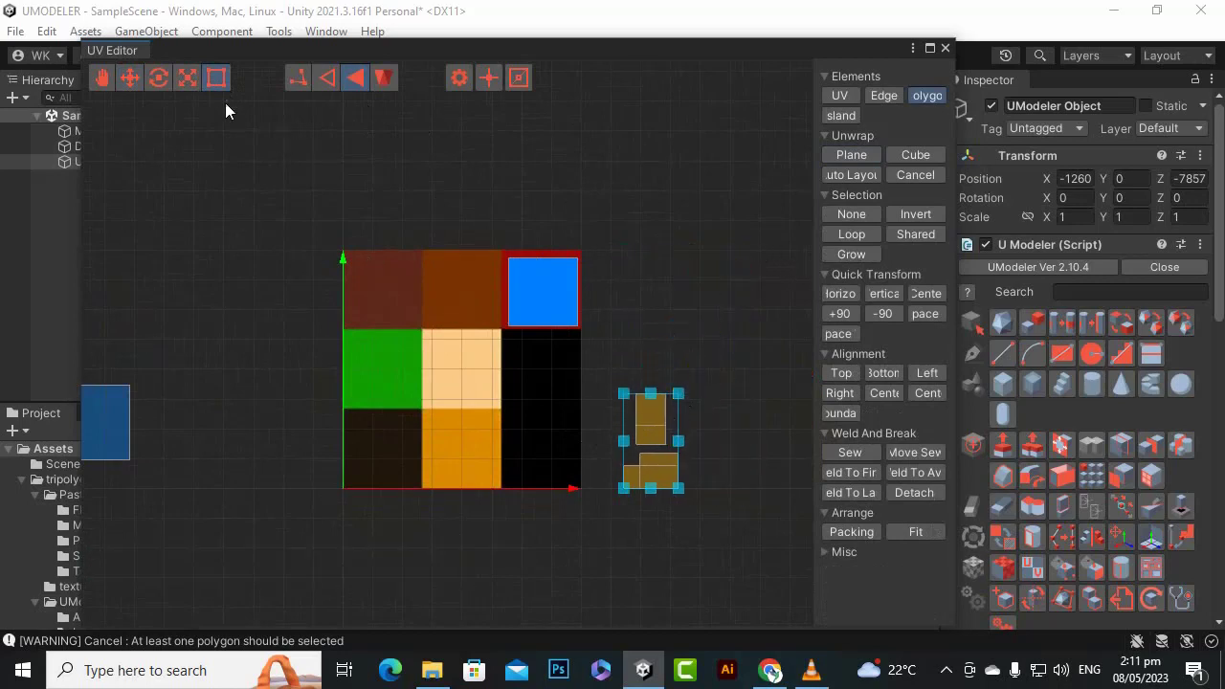
# - Move the shrunken polygons onto the black area of the texture, below the blue square
pyautogui.click(130, 82)
pyautogui.moveTo(750, 442); pyautogui.dragTo(645, 451)
pyautogui.moveTo(539, 321); pyautogui.dragTo(540, 295)
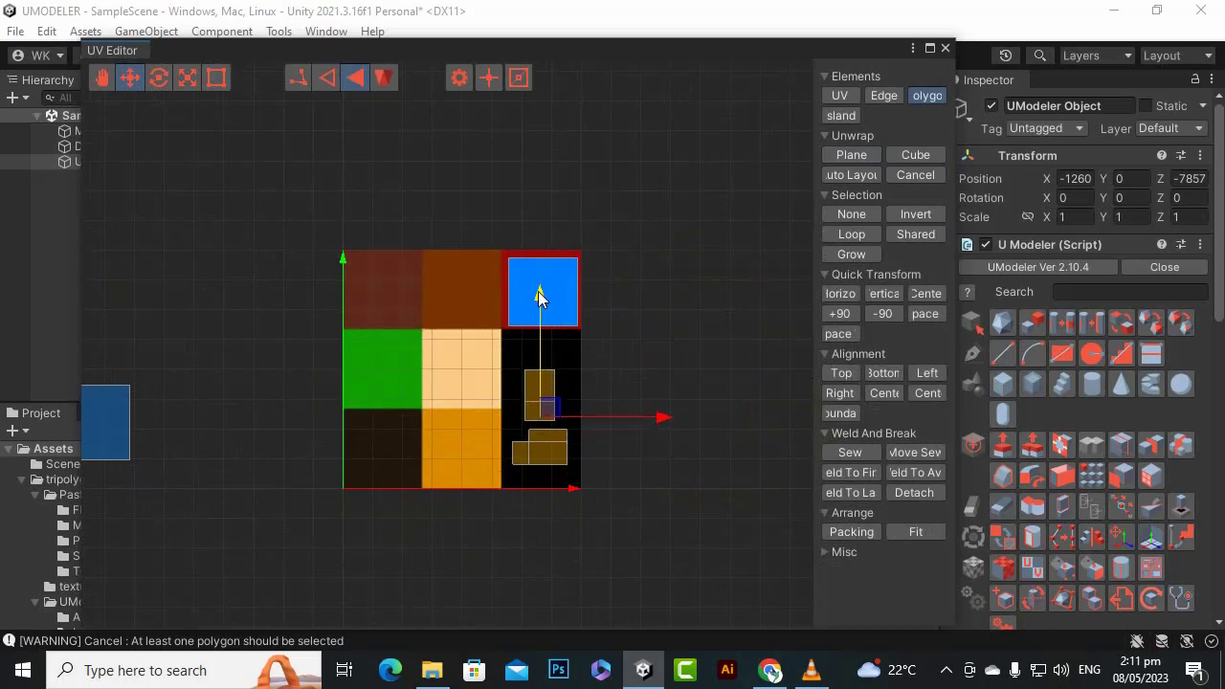
pyautogui.scroll(-5, 735, 386)
pyautogui.click(735, 387)
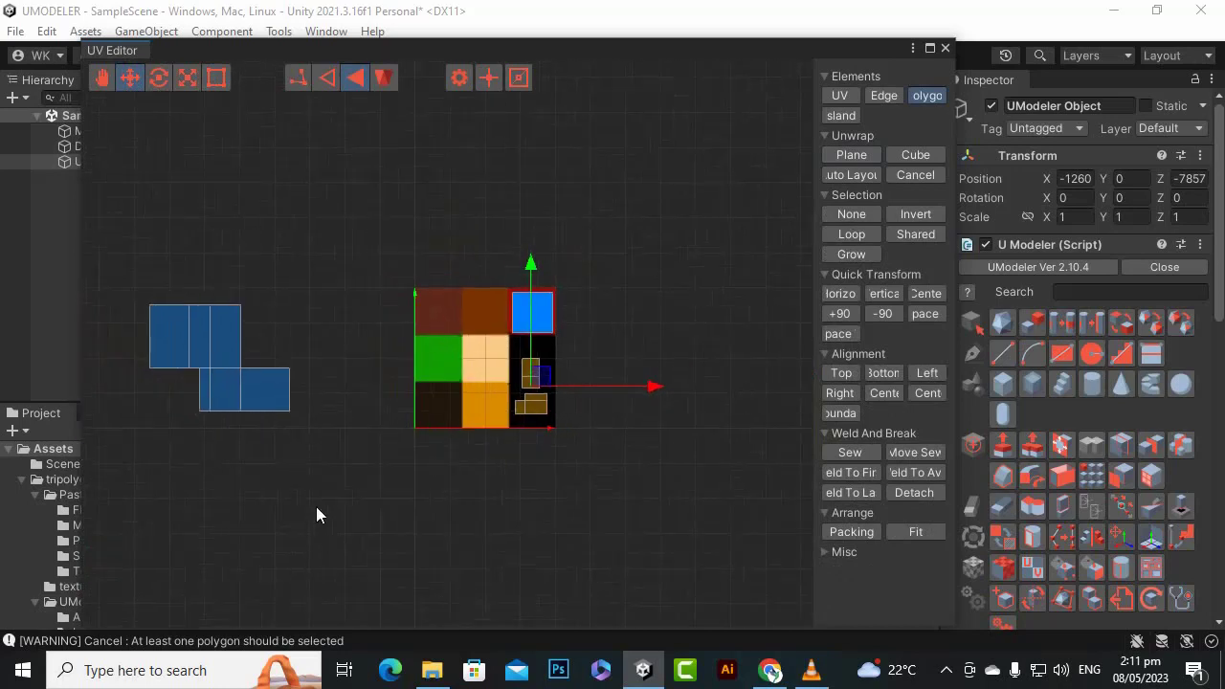
# - Select all the polygons lying left of the texture and move them horizontally onto its coloured squares
pyautogui.moveTo(354, 457); pyautogui.dragTo(139, 217)
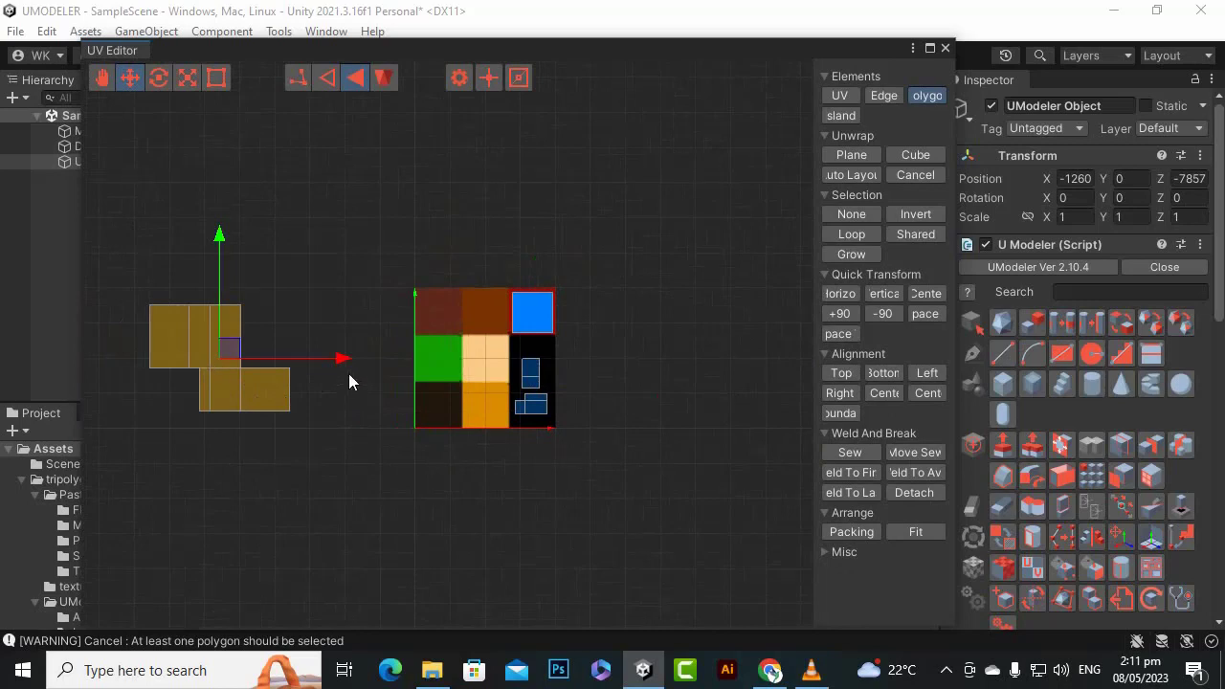
pyautogui.moveTo(343, 360); pyautogui.dragTo(569, 460)
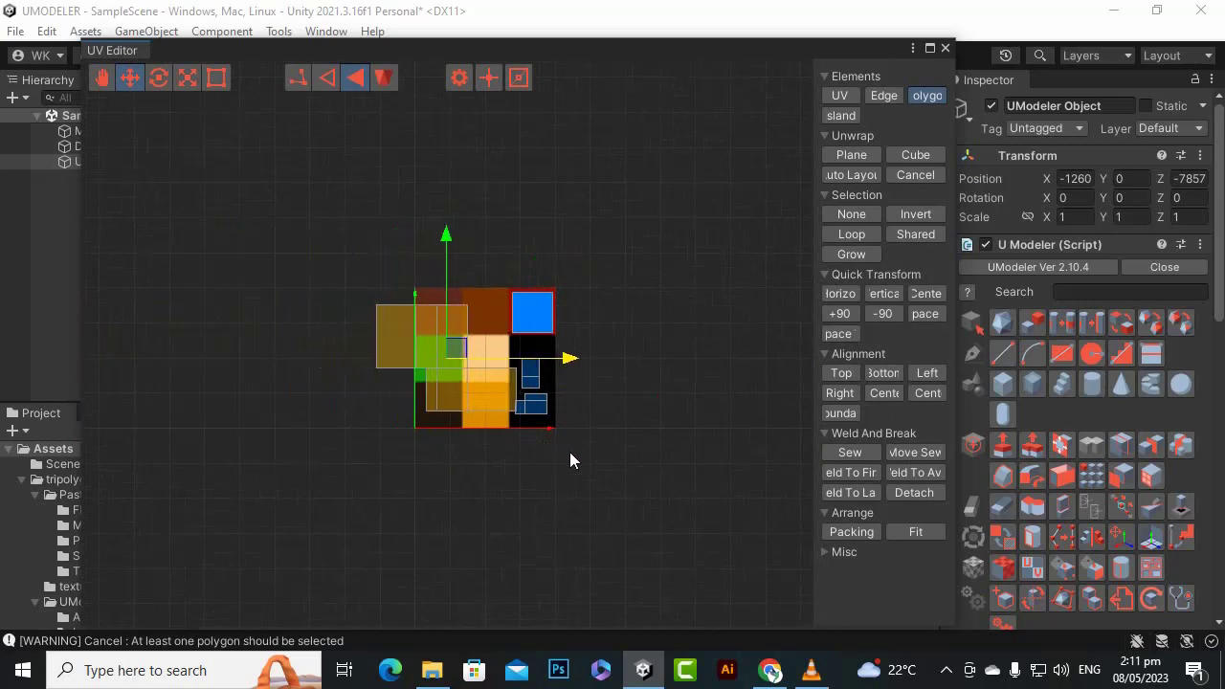
pyautogui.scroll(4, 476, 375)
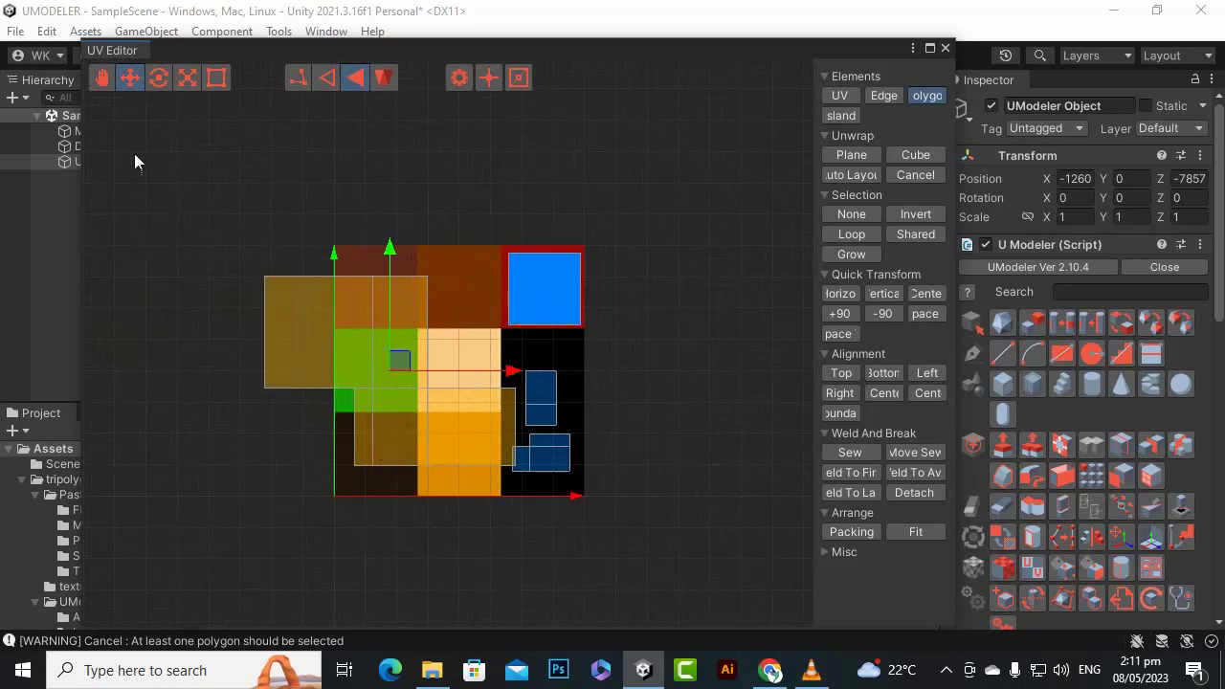
# - Resize the selected polygons with the rectangle transform tool so they fit inside the texture's first two columns
pyautogui.click(216, 77)
pyautogui.moveTo(261, 280); pyautogui.dragTo(332, 251)
pyautogui.moveTo(514, 472); pyautogui.dragTo(492, 471)
pyautogui.scroll(1, 346, 484)
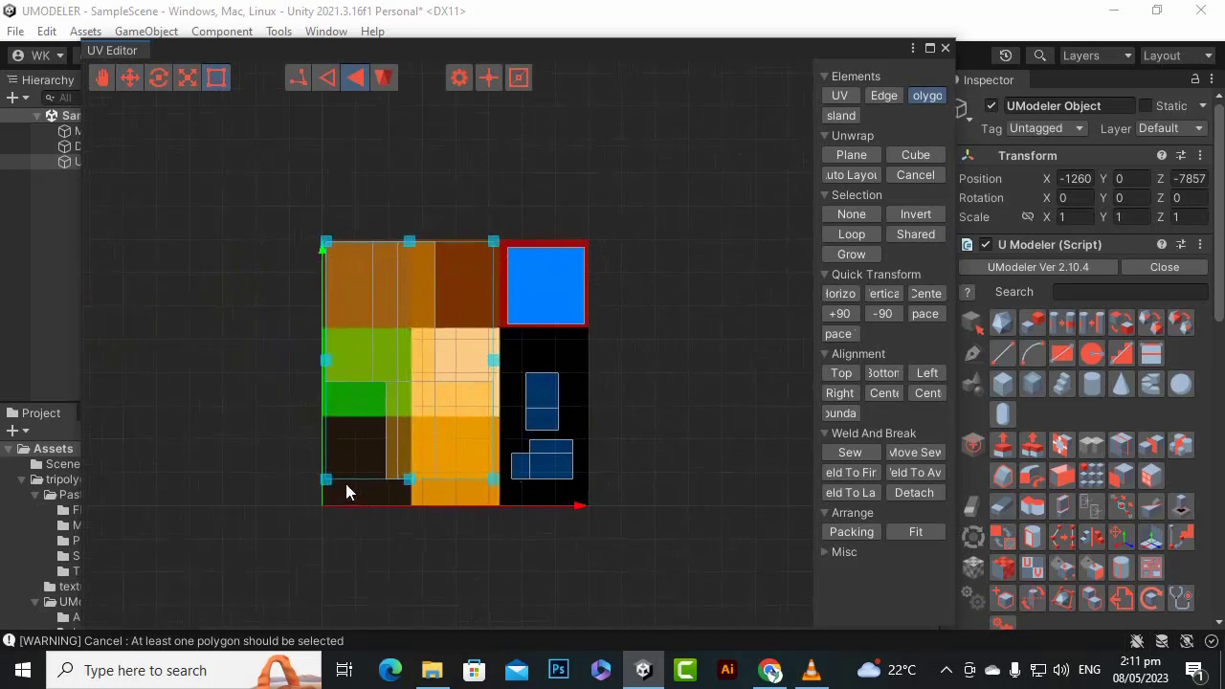
pyautogui.moveTo(326, 480); pyautogui.dragTo(324, 480)
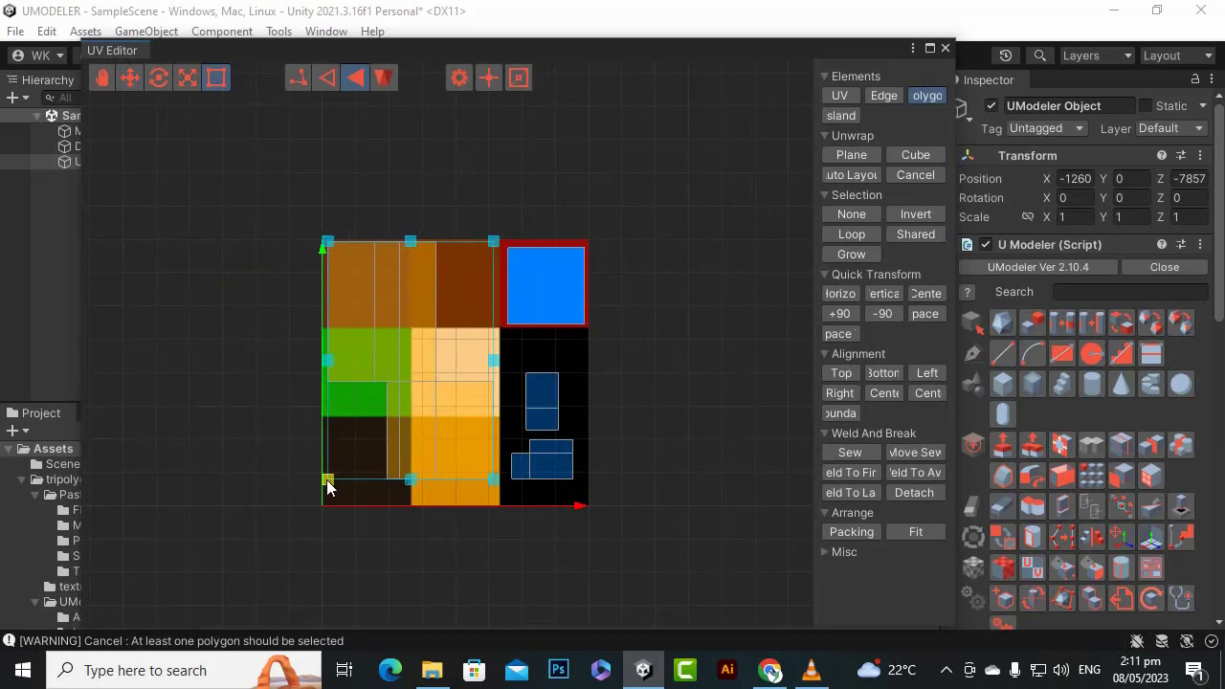
pyautogui.moveTo(410, 242); pyautogui.dragTo(410, 248)
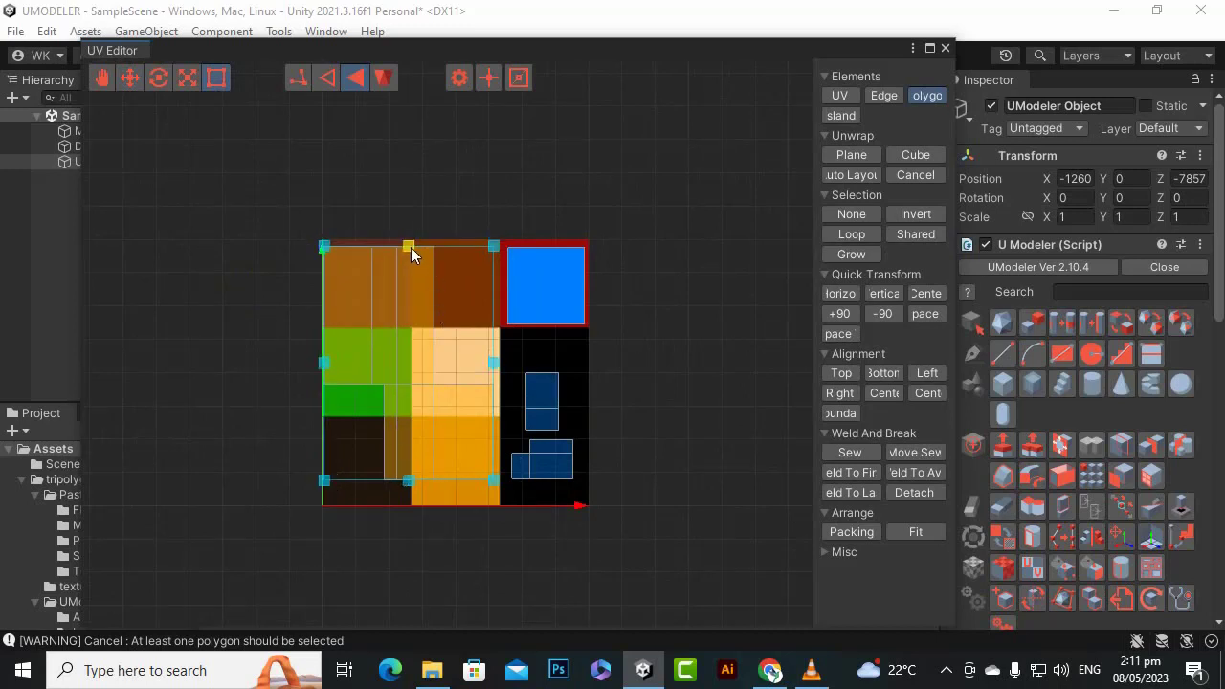
# - Deselect the polygons, lower the UV Editor window to uncover the model, and close it
pyautogui.click(677, 374)
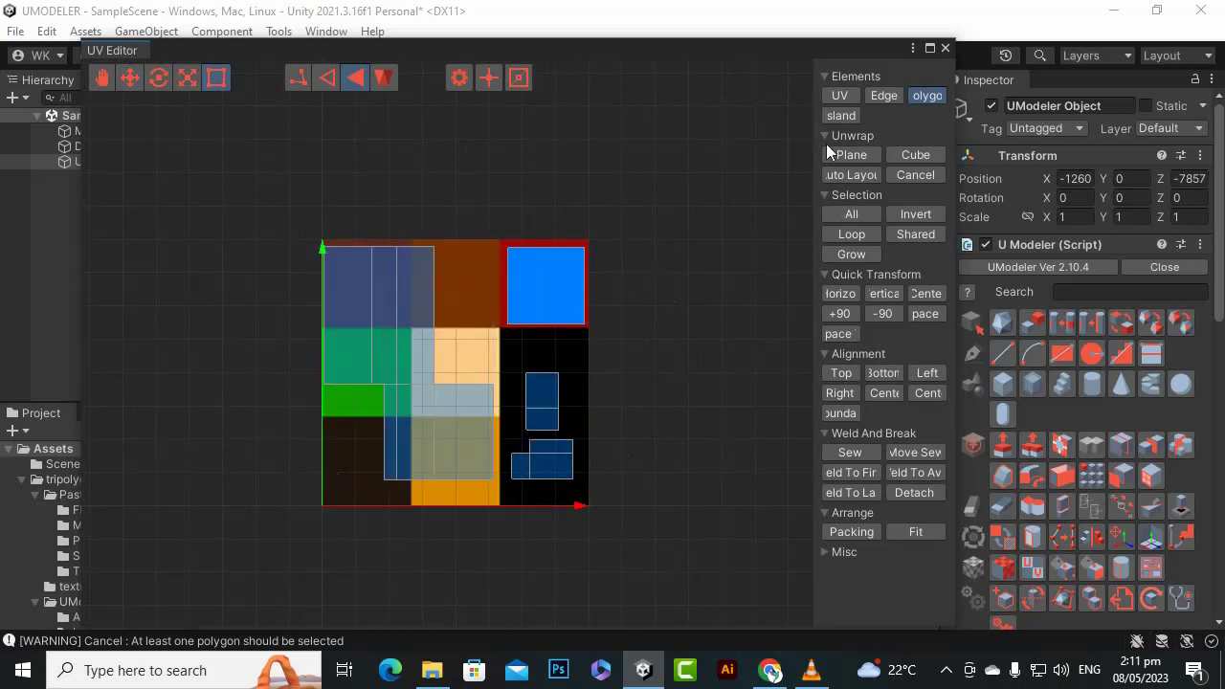
pyautogui.moveTo(860, 69); pyautogui.dragTo(908, 325)
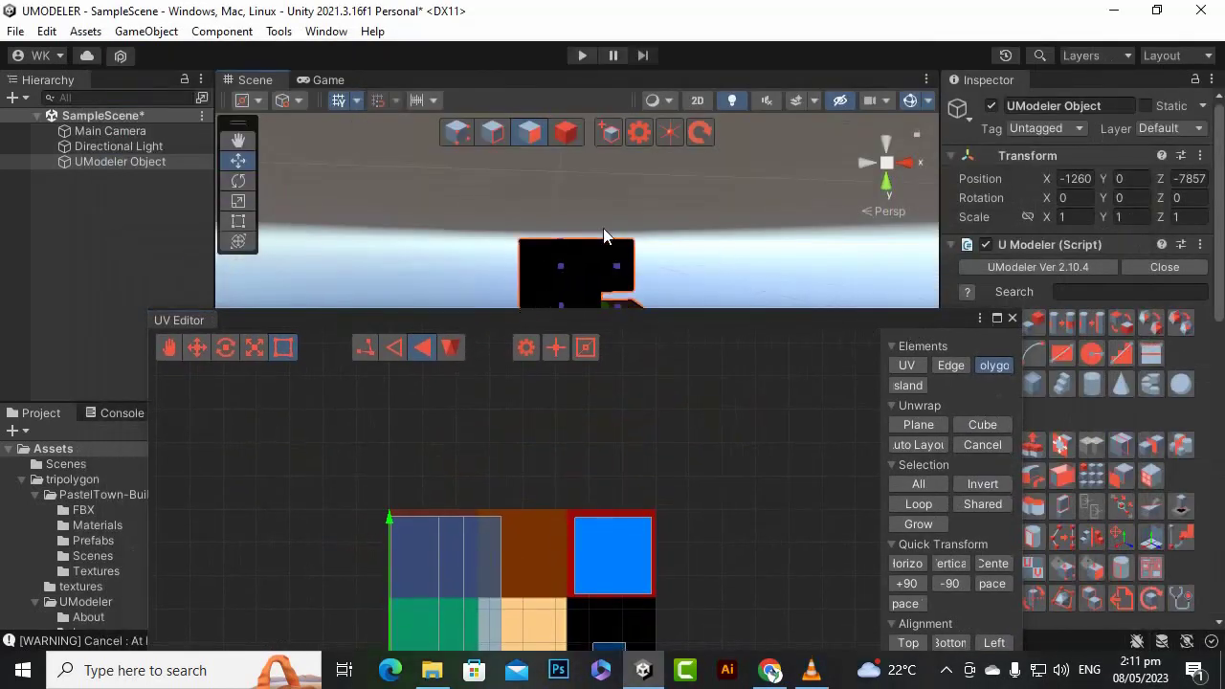
pyautogui.click(1011, 318)
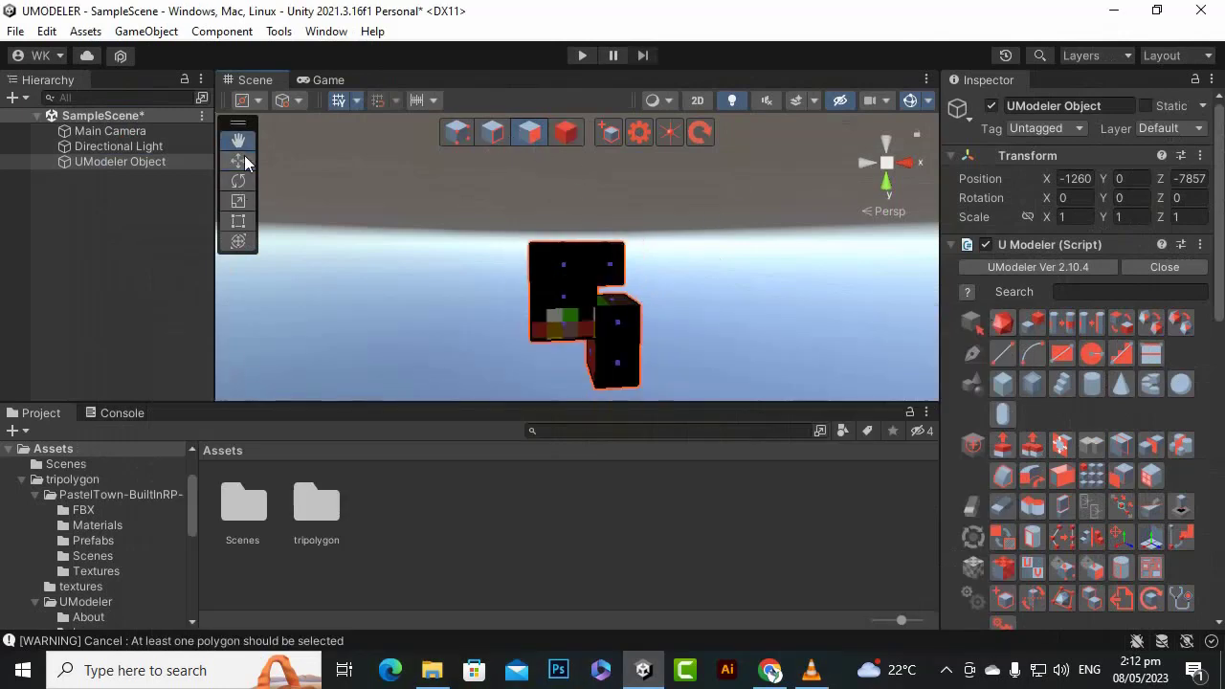
# - Examine the textured model from all sides, checking the colours mapped onto its black, red and multicoloured faces
pyautogui.press('q')
pyautogui.moveTo(468, 313); pyautogui.dragTo(422, 269)
pyautogui.scroll(10, 629, 200)
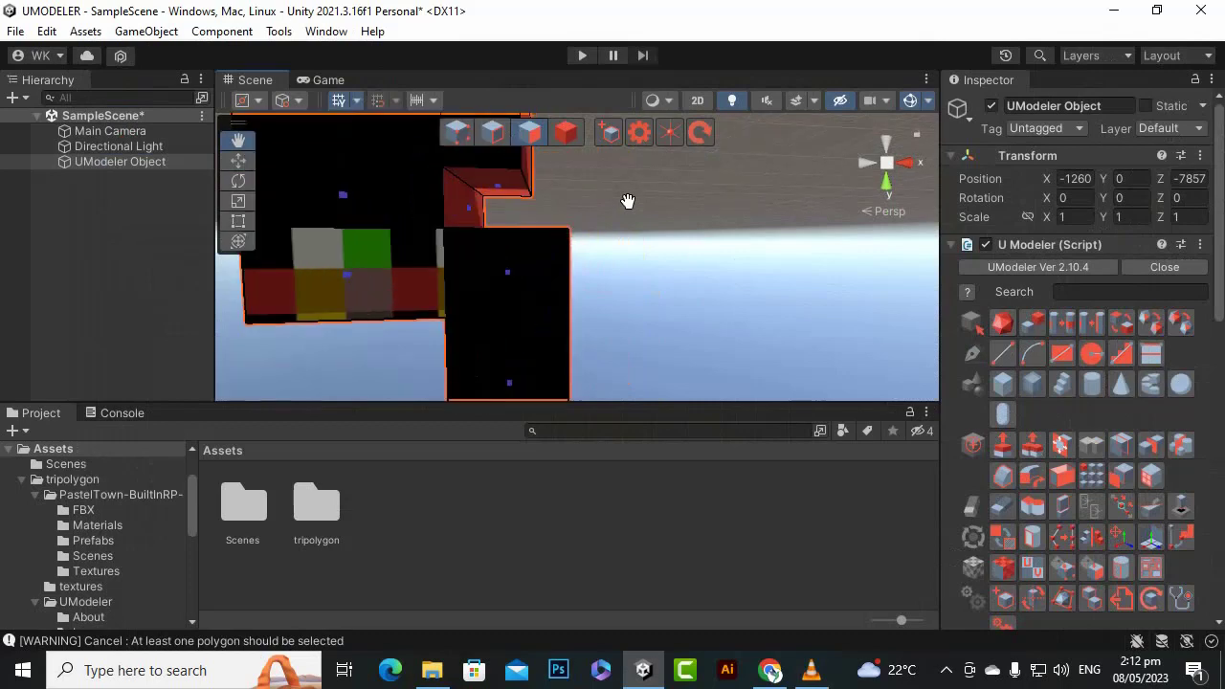
pyautogui.scroll(-5, 629, 202)
pyautogui.keyDown('alt'); pyautogui.moveTo(668, 265); pyautogui.dragTo(455, 238); pyautogui.keyUp('alt')
pyautogui.keyDown('alt'); pyautogui.moveTo(686, 284); pyautogui.dragTo(604, 268); pyautogui.keyUp('alt')
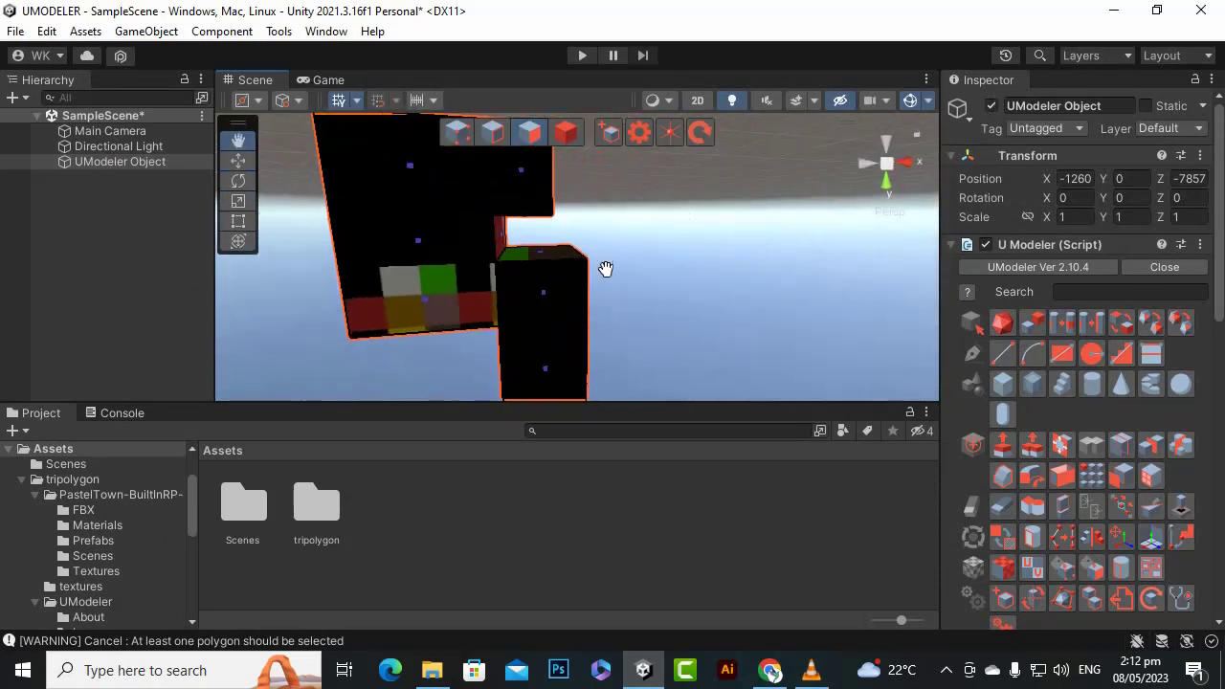
pyautogui.scroll(-3, 605, 311)
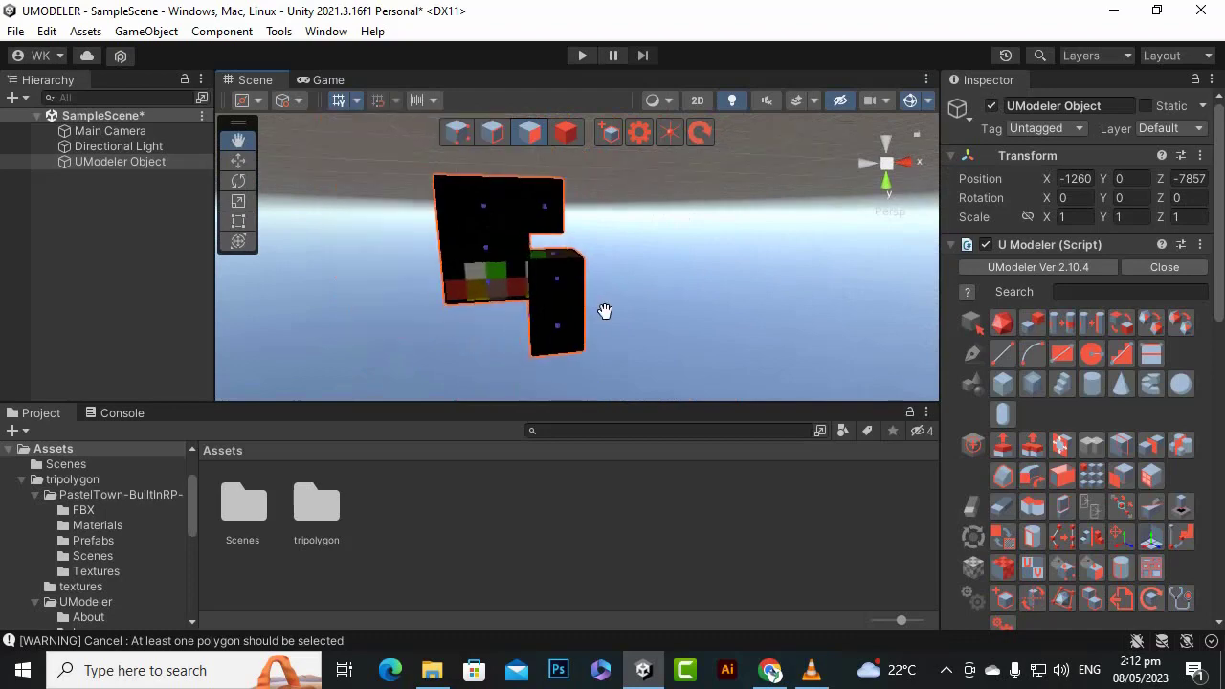
pyautogui.scroll(5, 501, 320)
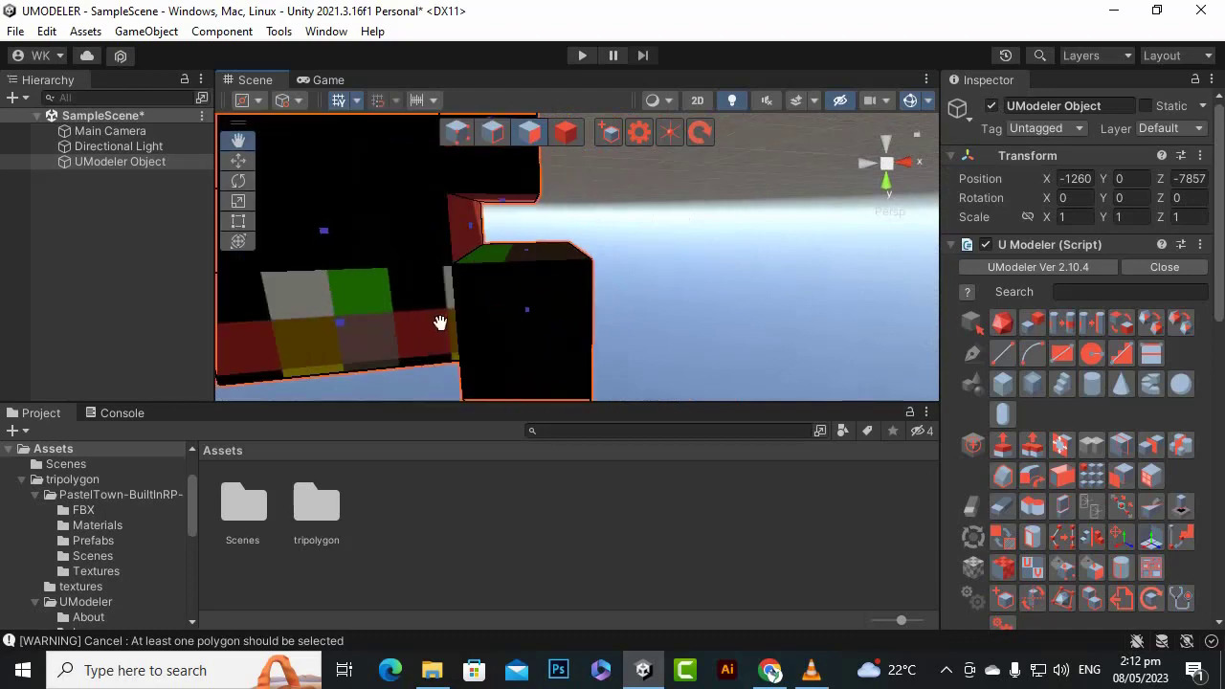
pyautogui.scroll(-5, 401, 327)
pyautogui.keyDown('alt'); pyautogui.moveTo(416, 369); pyautogui.dragTo(381, 208); pyautogui.keyUp('alt')
pyautogui.scroll(3, 614, 178)
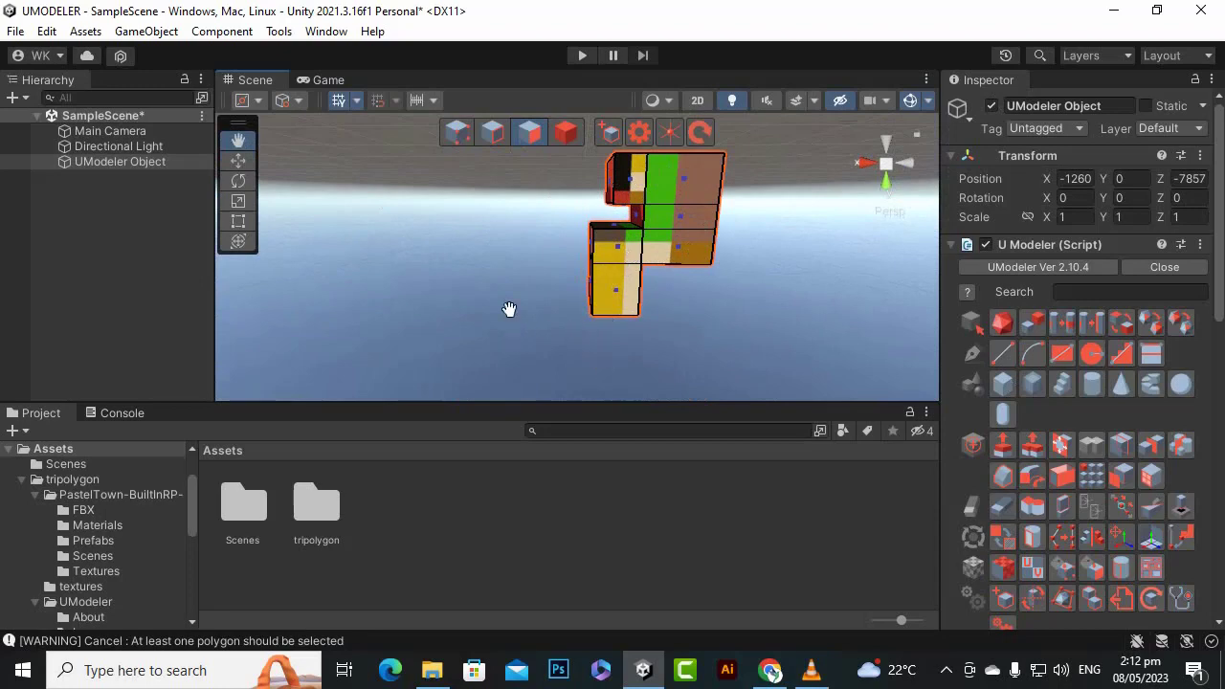
pyautogui.scroll(2, 516, 301)
pyautogui.keyDown('alt'); pyautogui.moveTo(464, 195); pyautogui.dragTo(1181, 266); pyautogui.keyUp('alt')
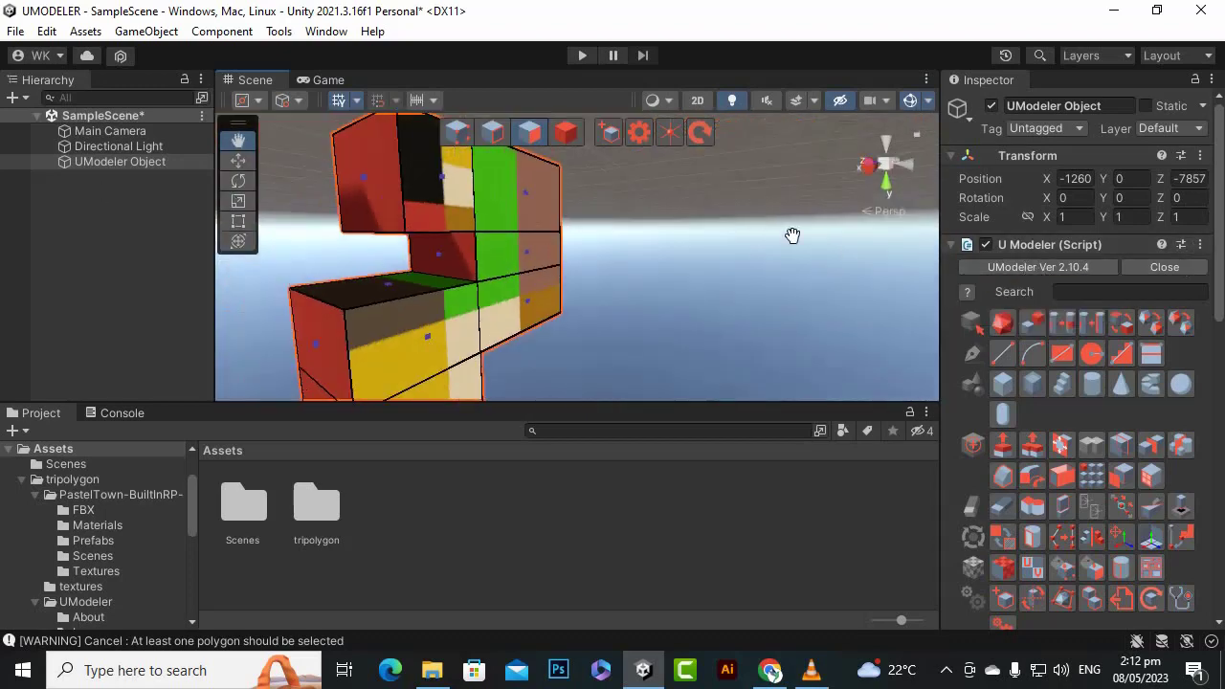
pyautogui.scroll(-5, 814, 251)
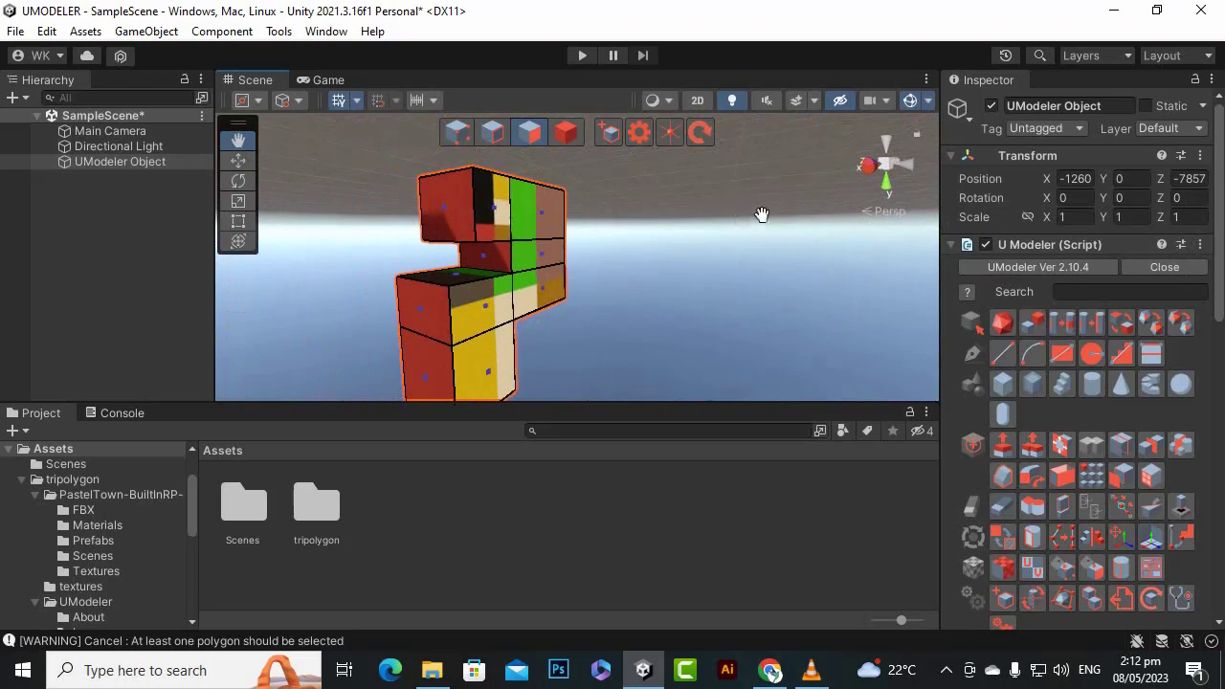
pyautogui.moveTo(612, 305); pyautogui.dragTo(1110, 277)
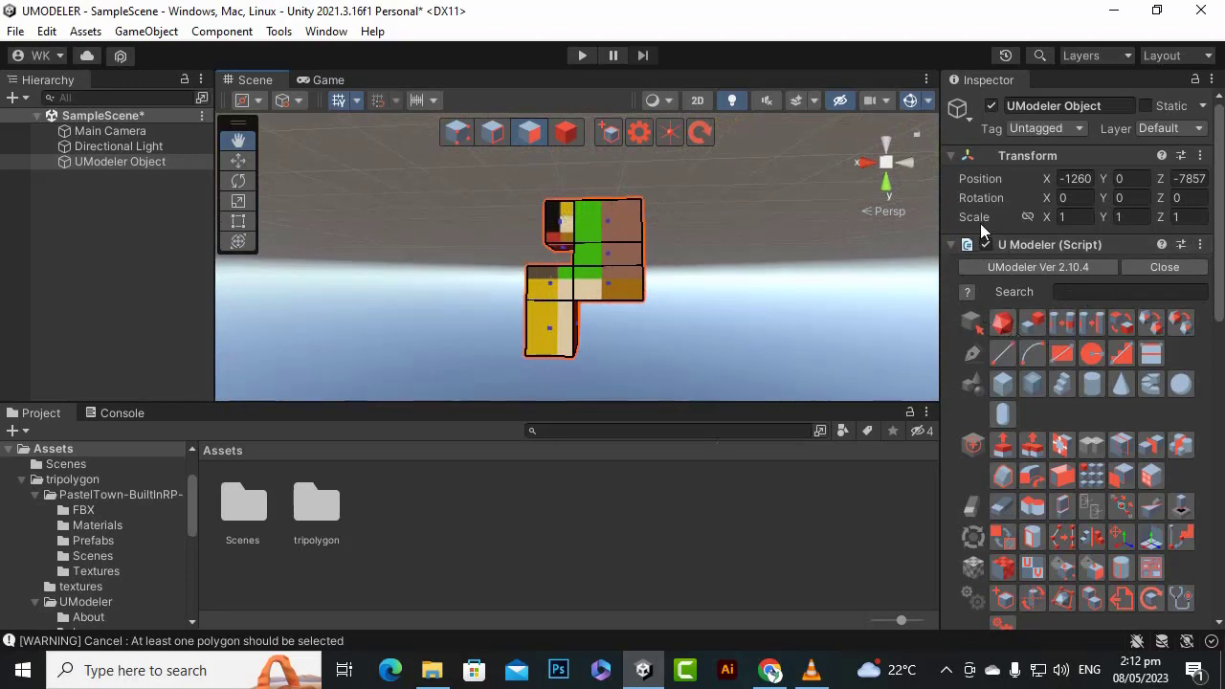
pyautogui.scroll(2, 618, 314)
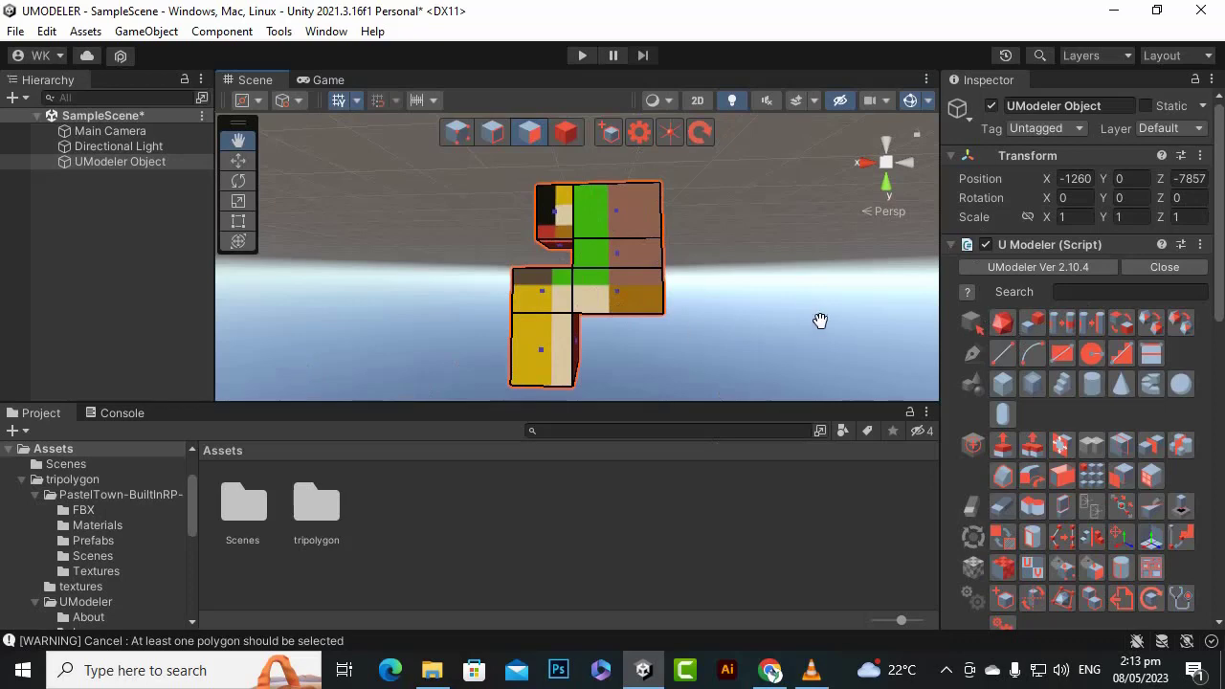
# - Switch the UModeler tool menu from small icons to the Text Based Menu
pyautogui.scroll(-10, 1128, 438)
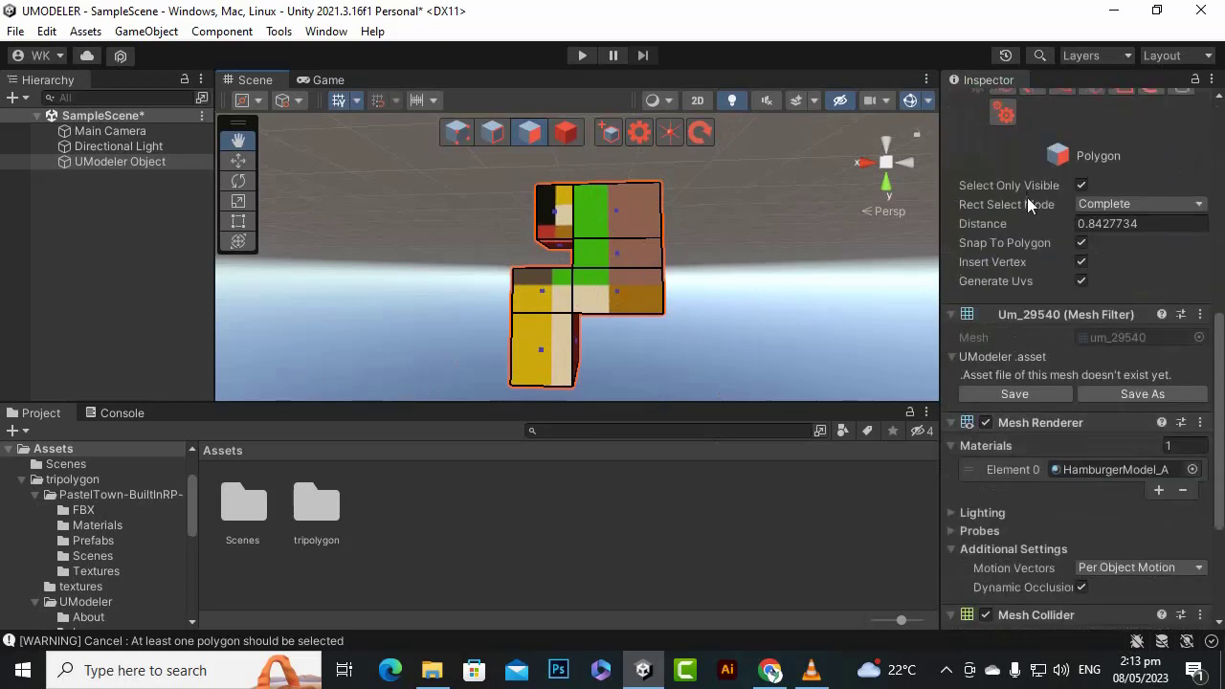
pyautogui.scroll(6, 981, 327)
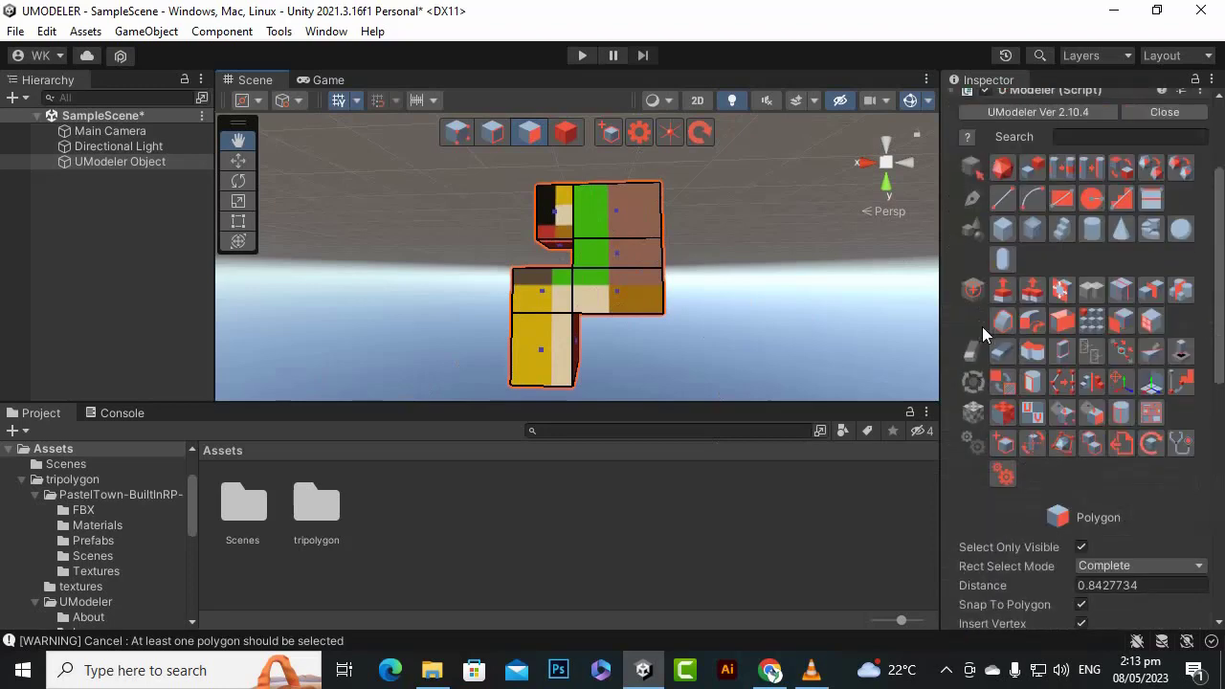
pyautogui.rightClick(1060, 490)
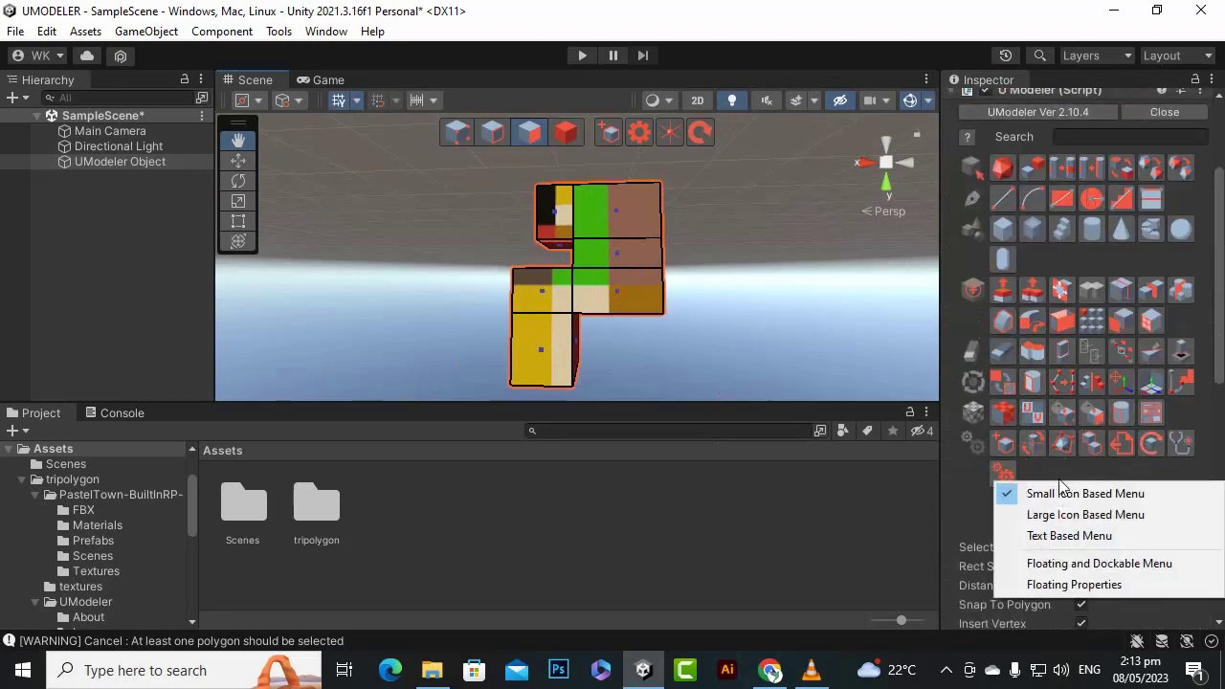
pyautogui.click(1060, 535)
# - Open UModeler's Export tool under Misc and bring its export properties into view
pyautogui.scroll(-10, 1097, 342)
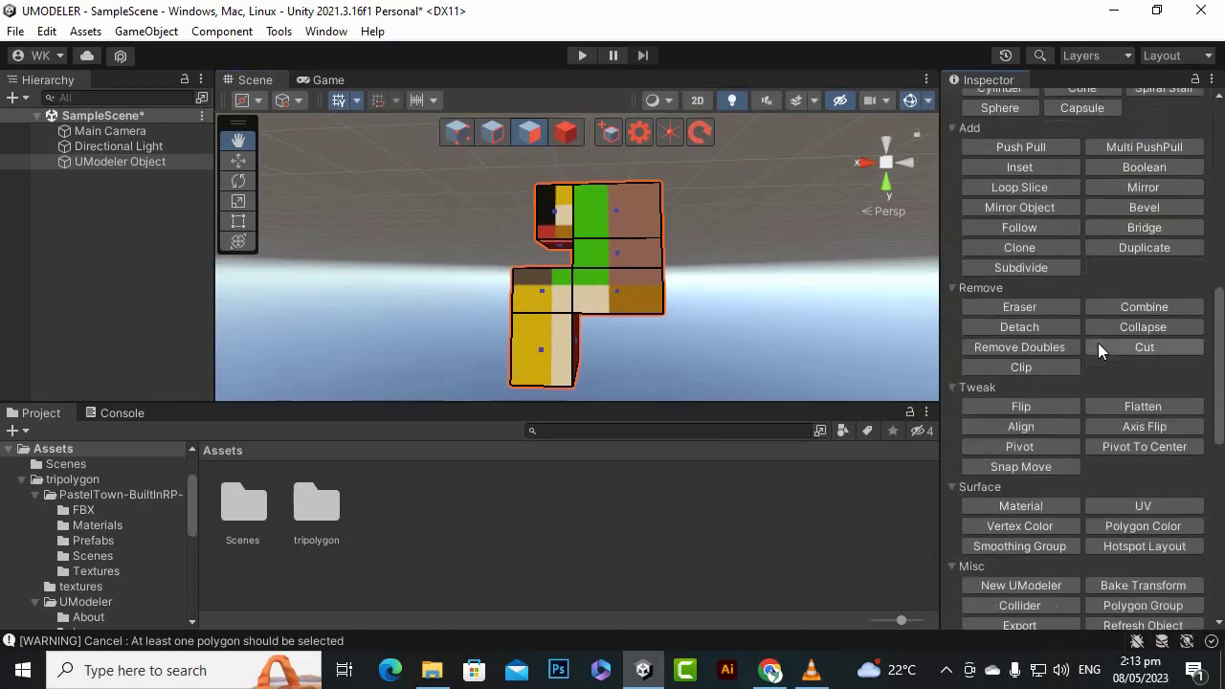
pyautogui.scroll(3, 1098, 345)
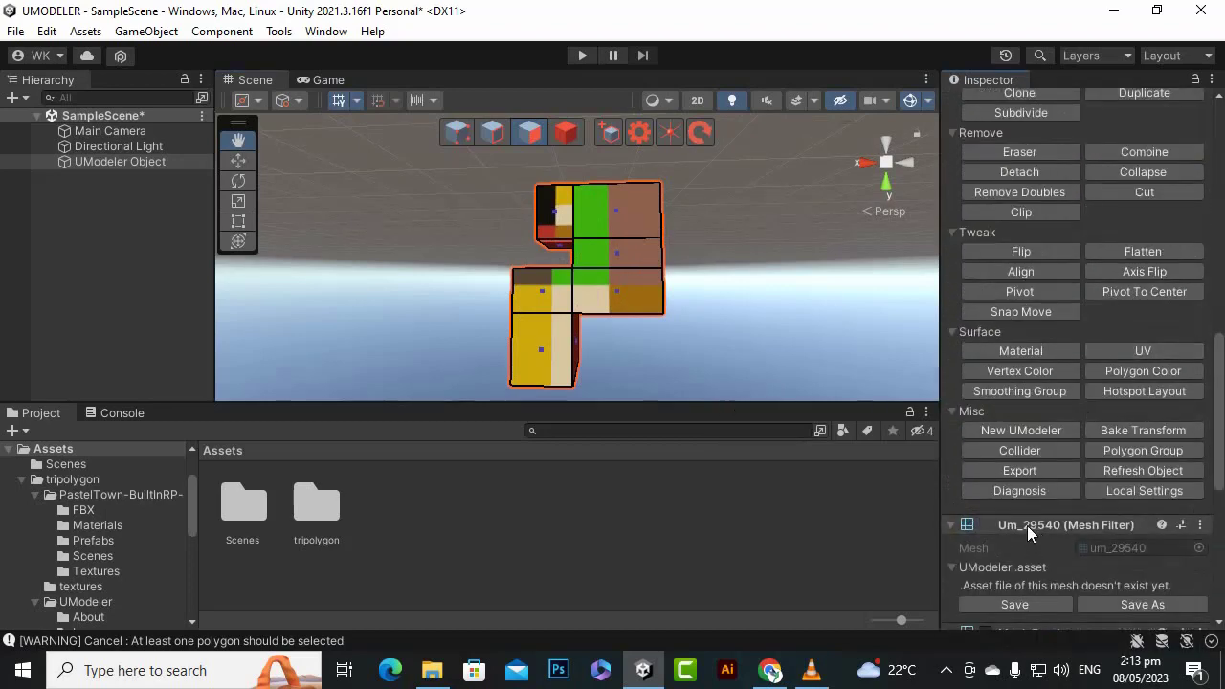
pyautogui.click(1015, 471)
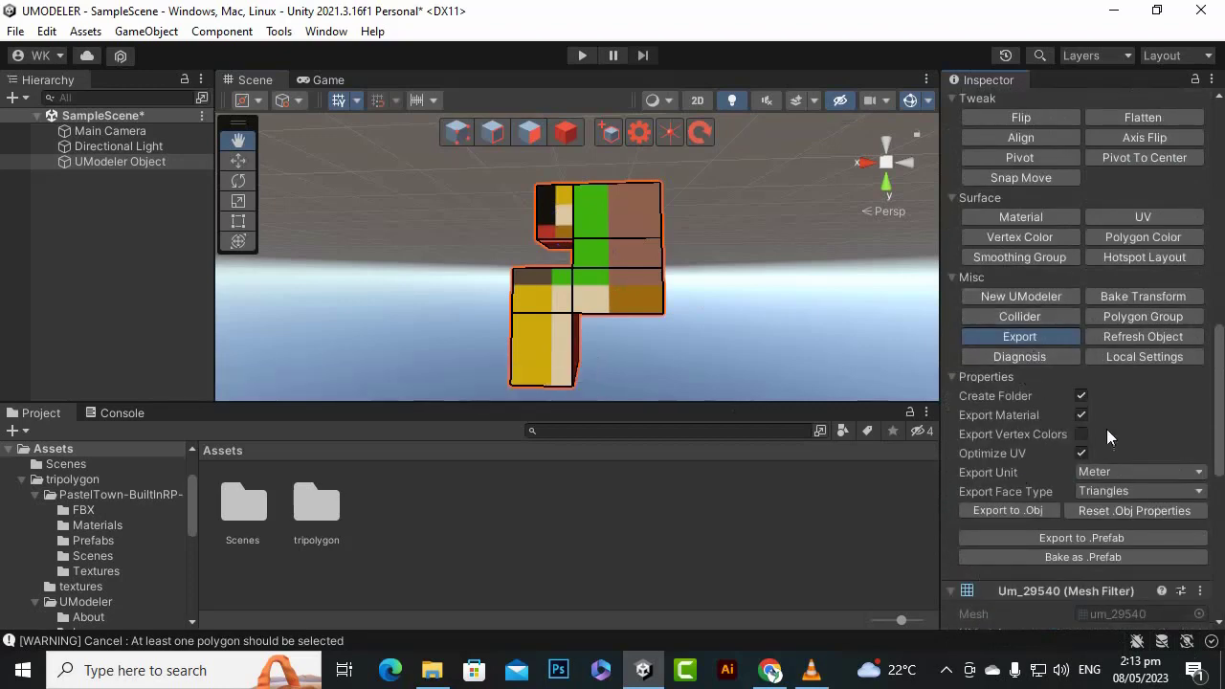
pyautogui.scroll(-3, 1109, 440)
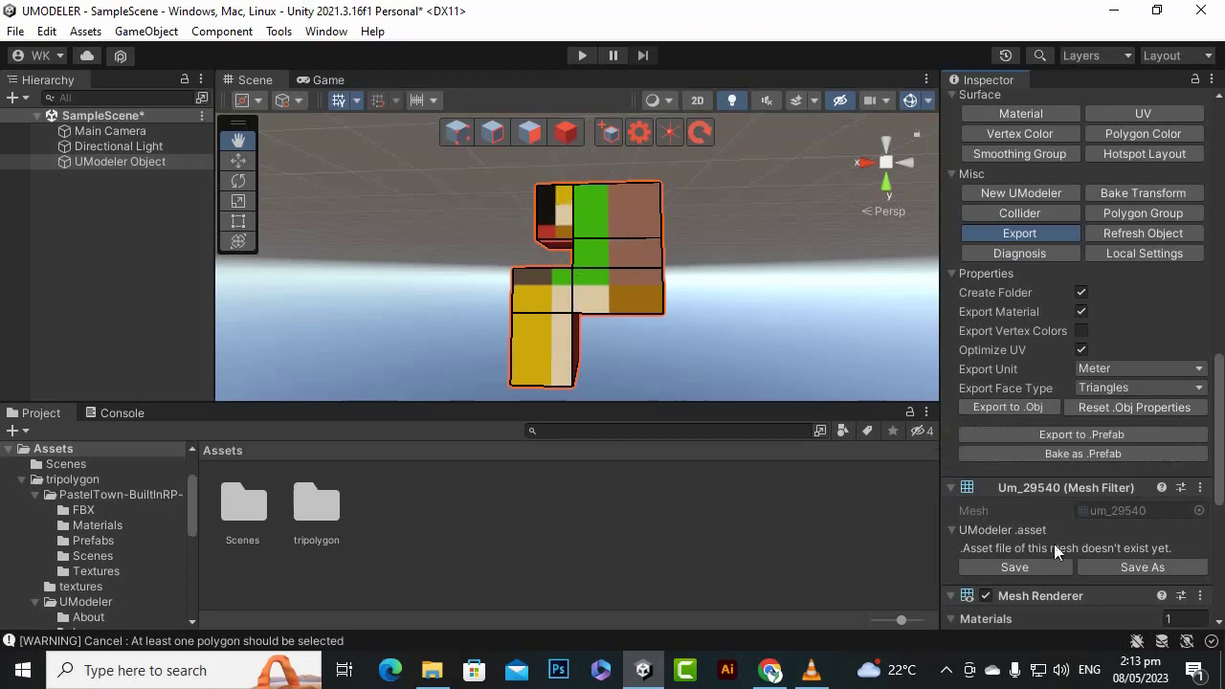
# - Export the model as a prefab named textunwrap into the Assets/Scenes folder
pyautogui.click(1110, 438)
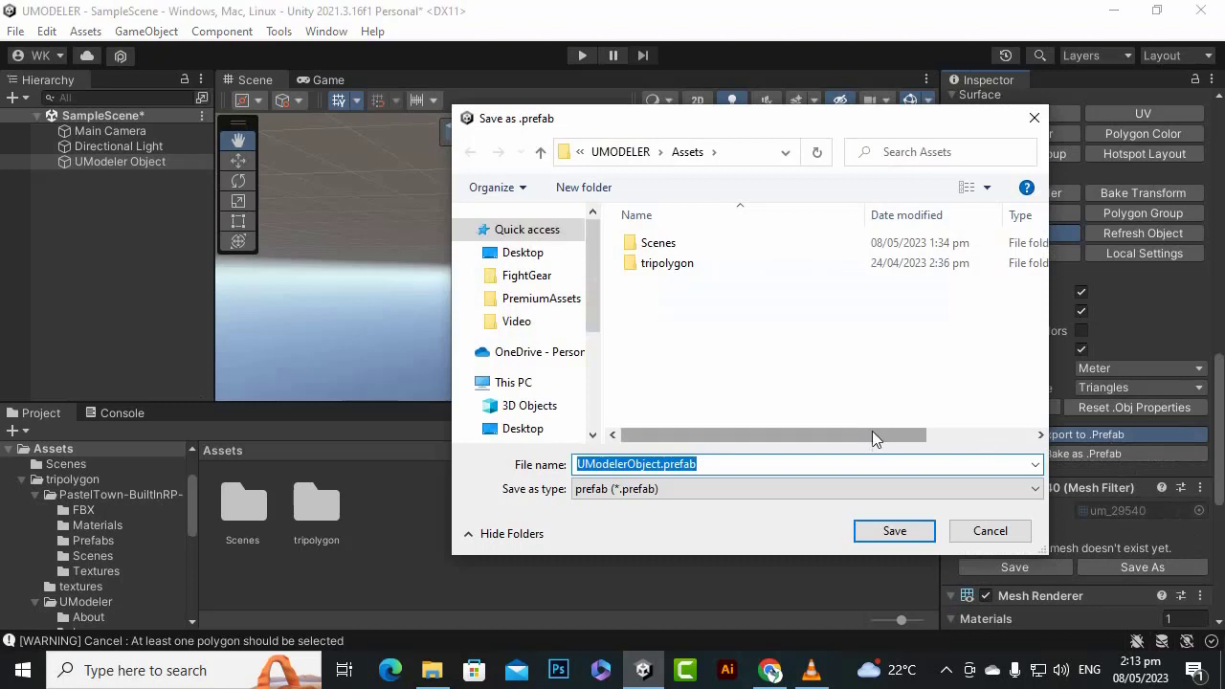
pyautogui.click(670, 246)
pyautogui.doubleClick(670, 246)
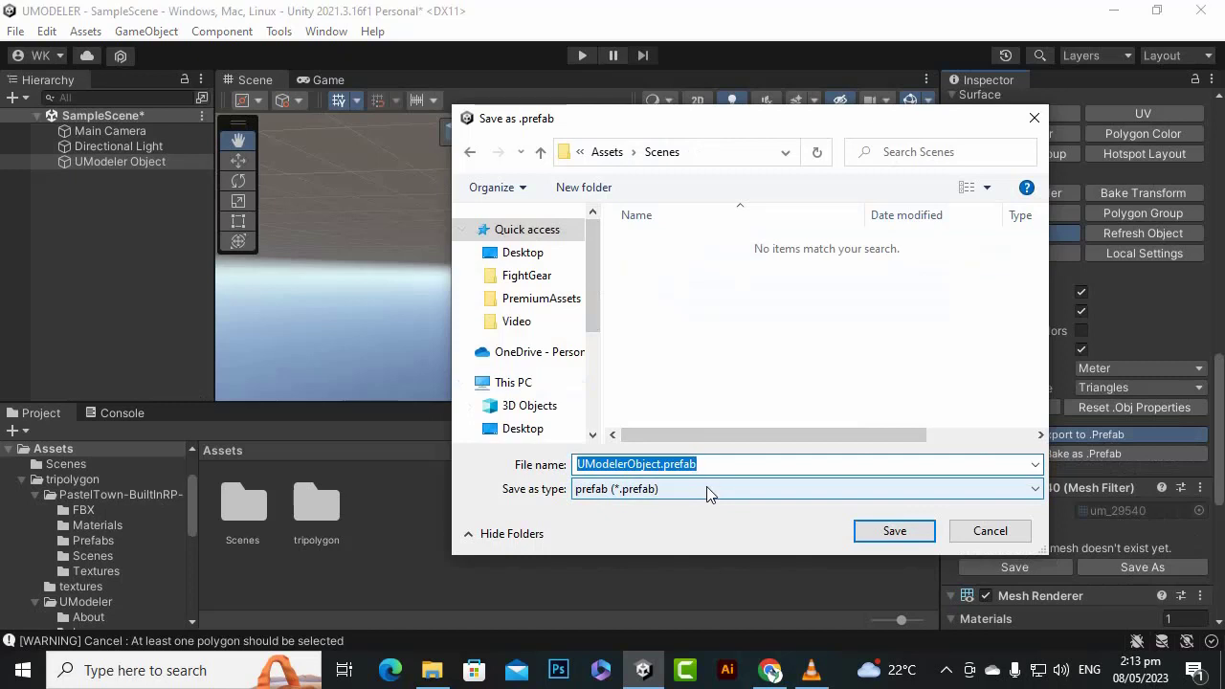
pyautogui.write('text')
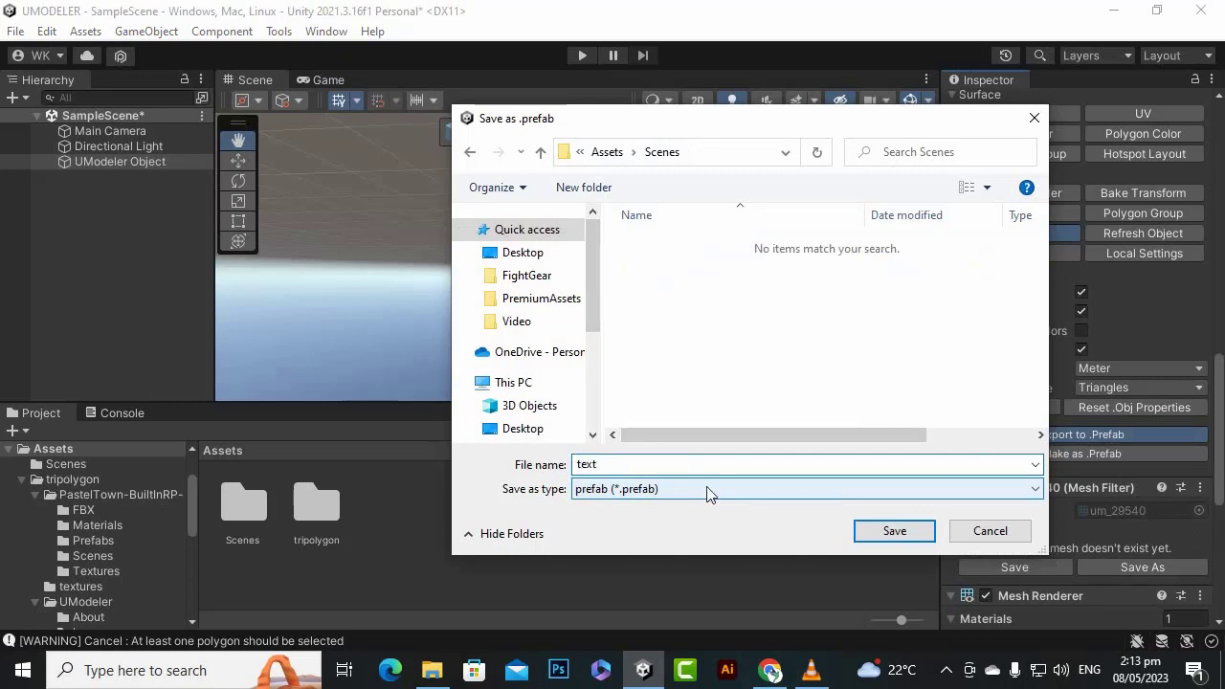
pyautogui.write('unwrap')
pyautogui.click(891, 529)
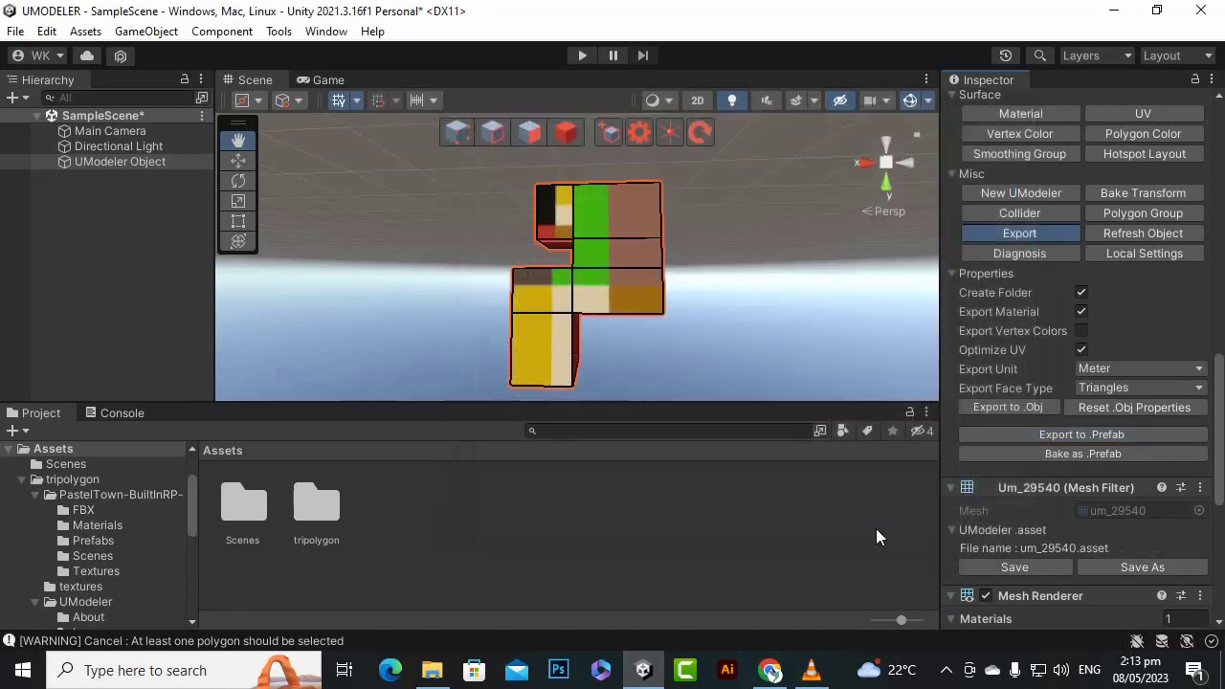
# - Open the Scenes folder in the project assets and select the textunwrap prefab to inspect it
pyautogui.click(508, 488)
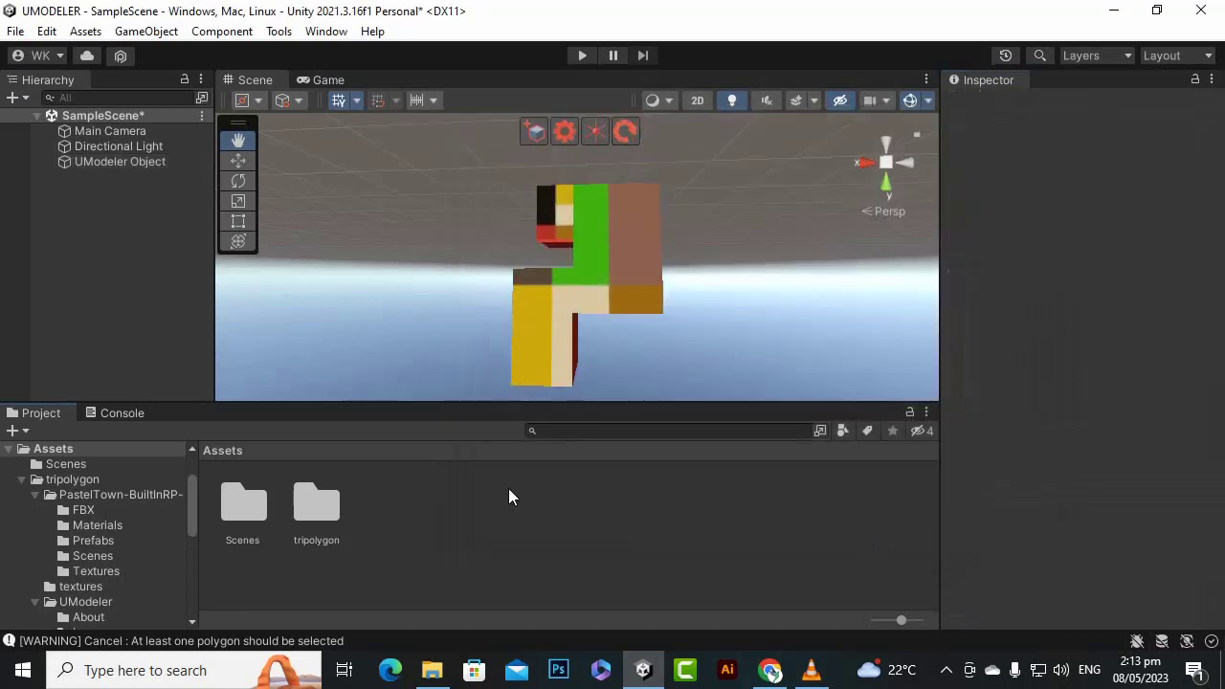
pyautogui.doubleClick(223, 505)
pyautogui.click(320, 538)
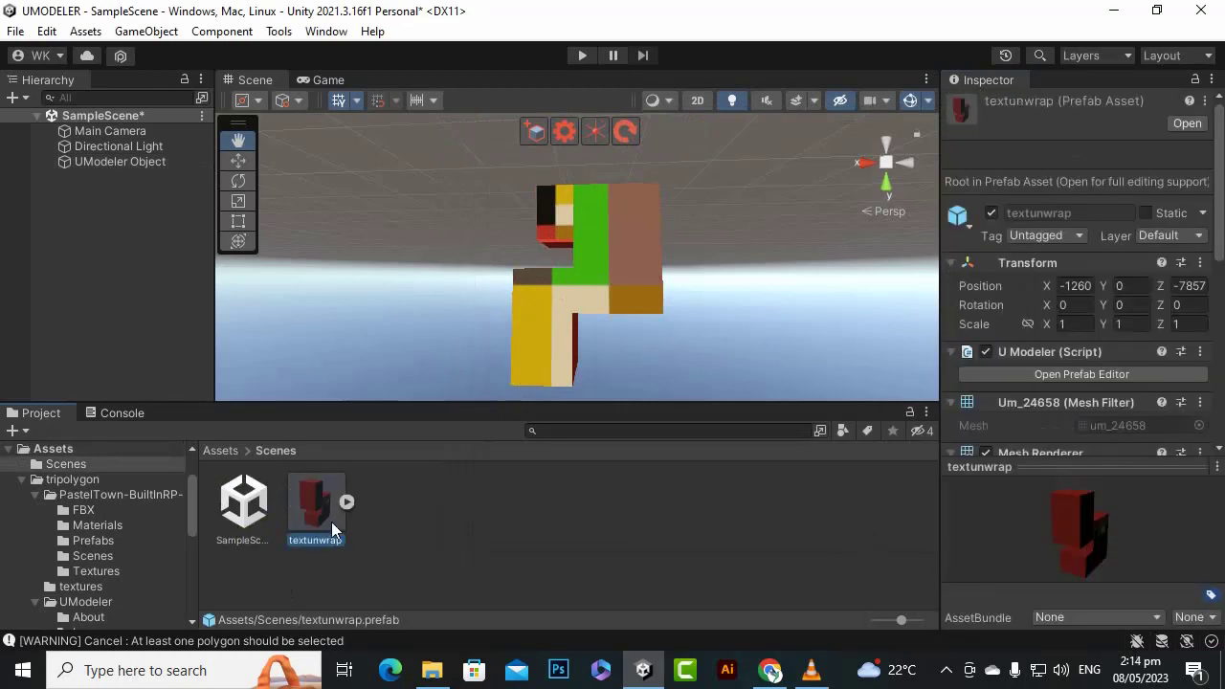
# - Reopen the SampleScene asset from the Scenes folder, saving the scene's changes
pyautogui.scroll(-4, 571, 357)
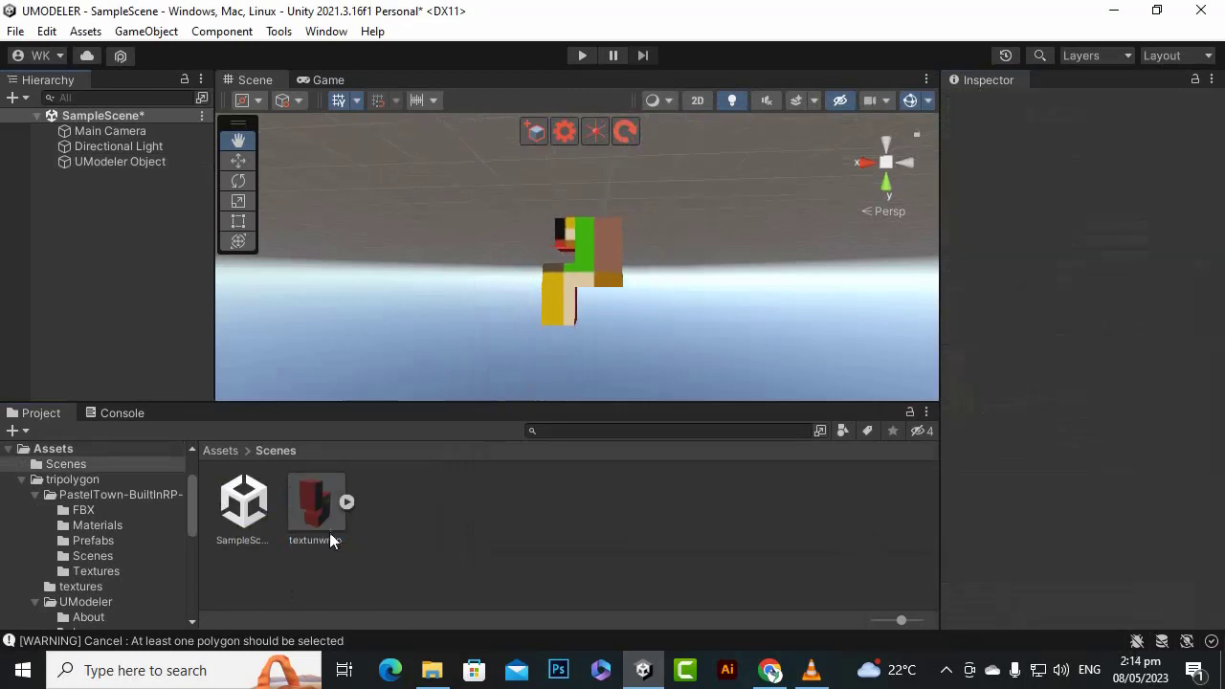
pyautogui.click(258, 514)
pyautogui.doubleClick(258, 514)
pyautogui.click(599, 379)
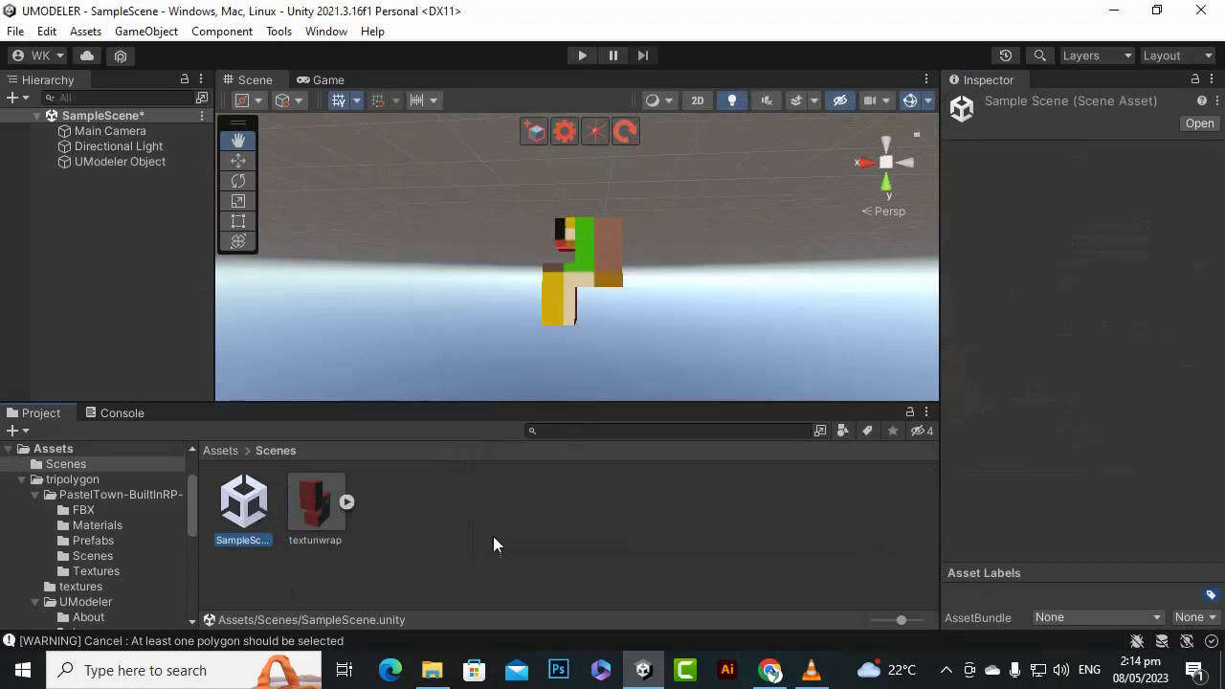
# - Place three instances of the textunwrap prefab around the original model in the scene and view them
pyautogui.scroll(-1, 532, 391)
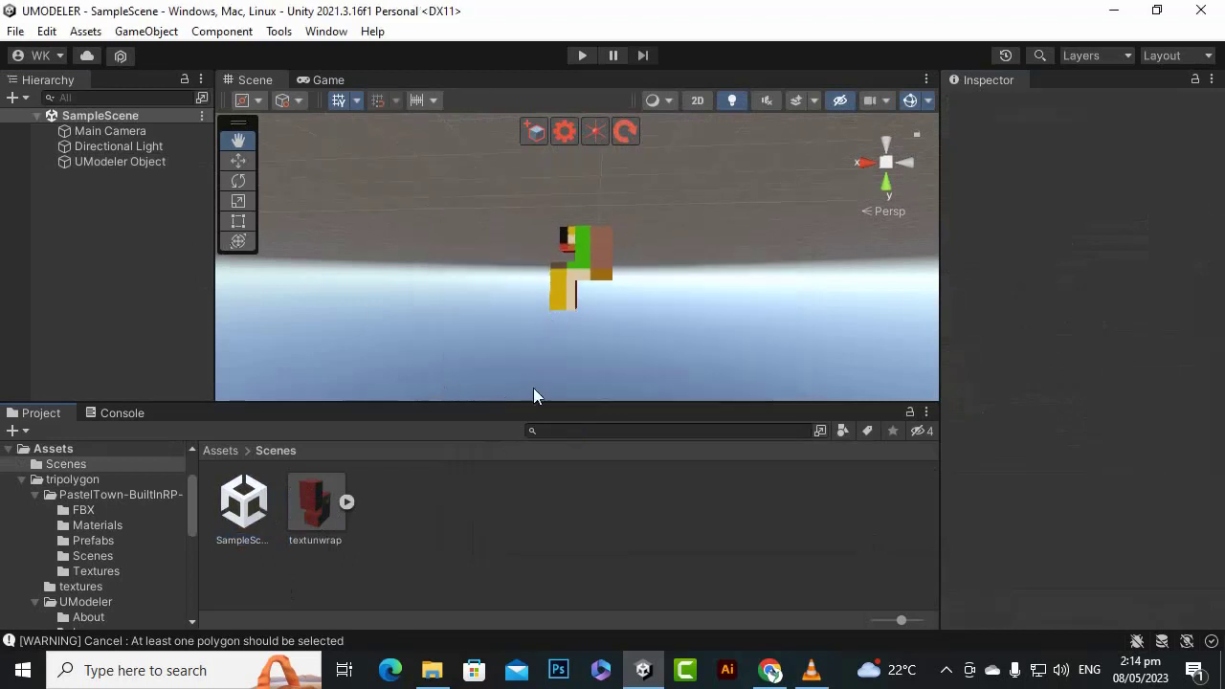
pyautogui.scroll(-1, 485, 280)
pyautogui.moveTo(324, 515); pyautogui.dragTo(495, 326)
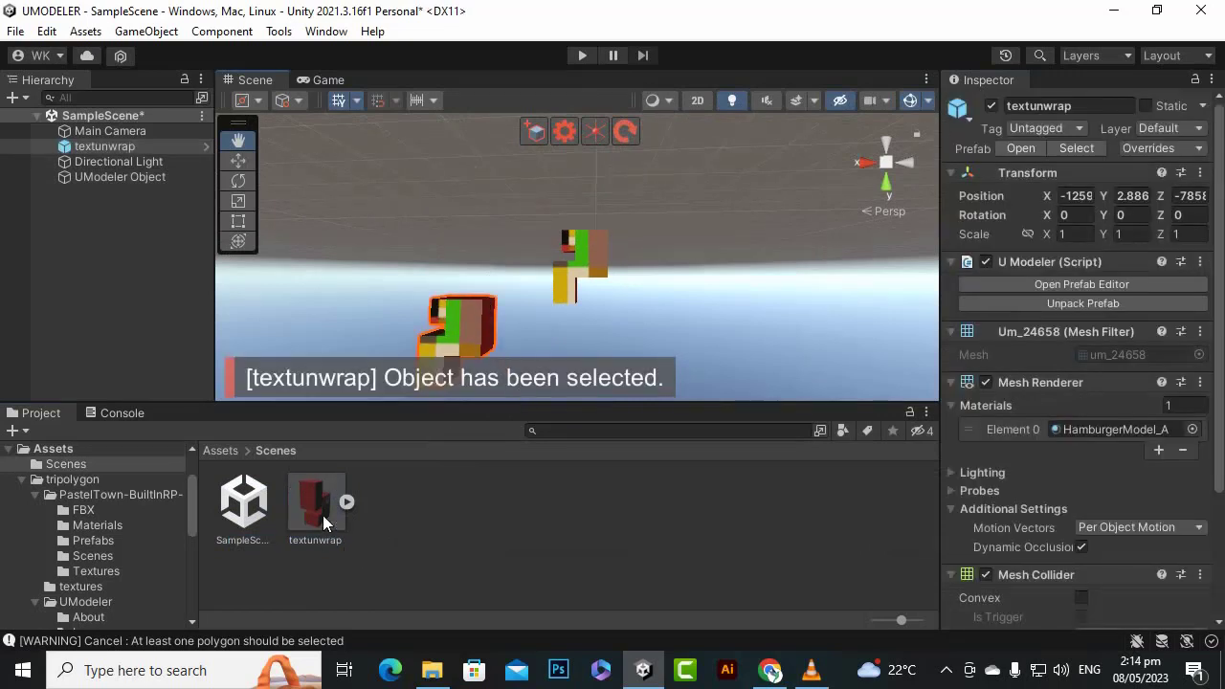
pyautogui.moveTo(322, 515); pyautogui.dragTo(718, 284)
pyautogui.moveTo(334, 505); pyautogui.dragTo(401, 273)
pyautogui.scroll(3, 442, 340)
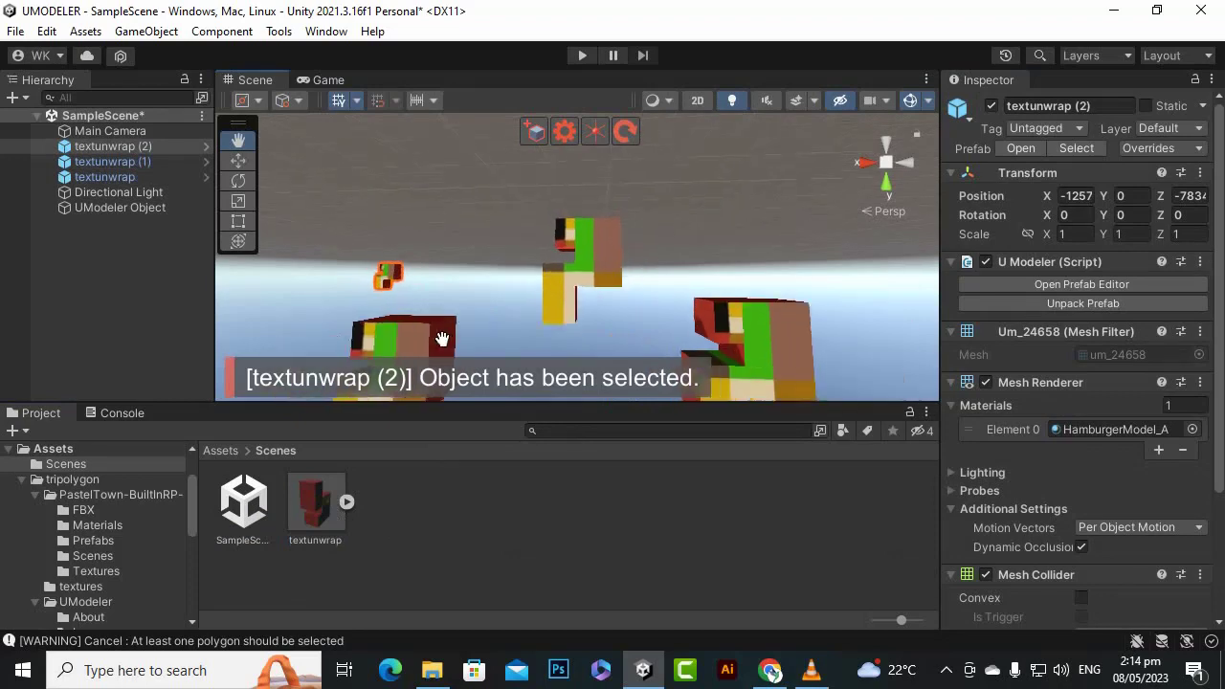
pyautogui.scroll(-4, 442, 339)
pyautogui.keyDown('alt'); pyautogui.moveTo(490, 276); pyautogui.dragTo(358, 307); pyautogui.keyUp('alt')
pyautogui.scroll(3, 641, 348)
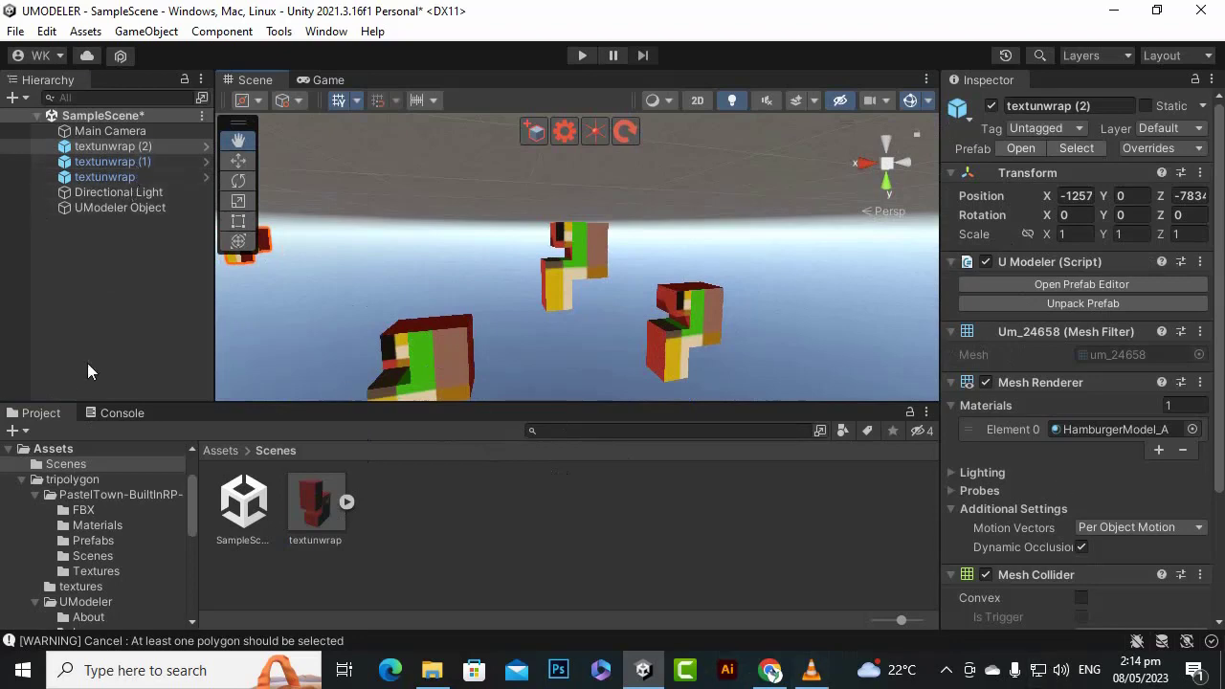
# - Delete all three textunwrap instances from the scene, keeping the original UModeler Object
pyautogui.click(137, 151)
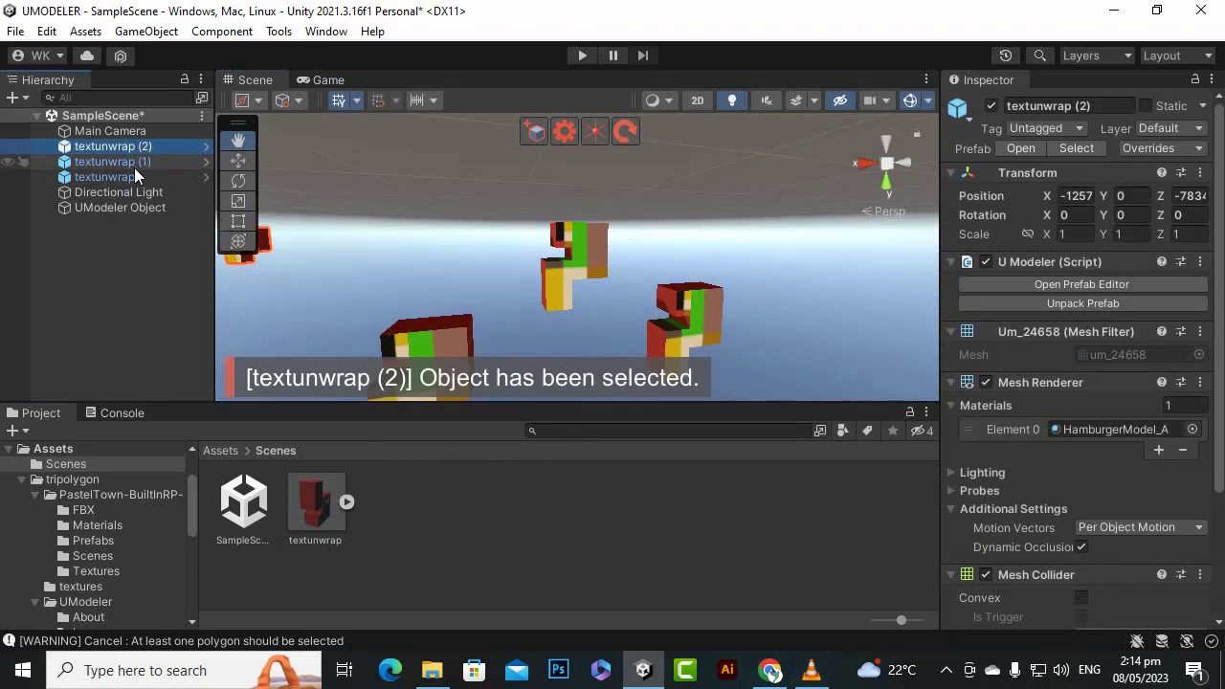
pyautogui.keyDown('shift'); pyautogui.click(130, 176); pyautogui.keyUp('shift')
pyautogui.press('Delete')
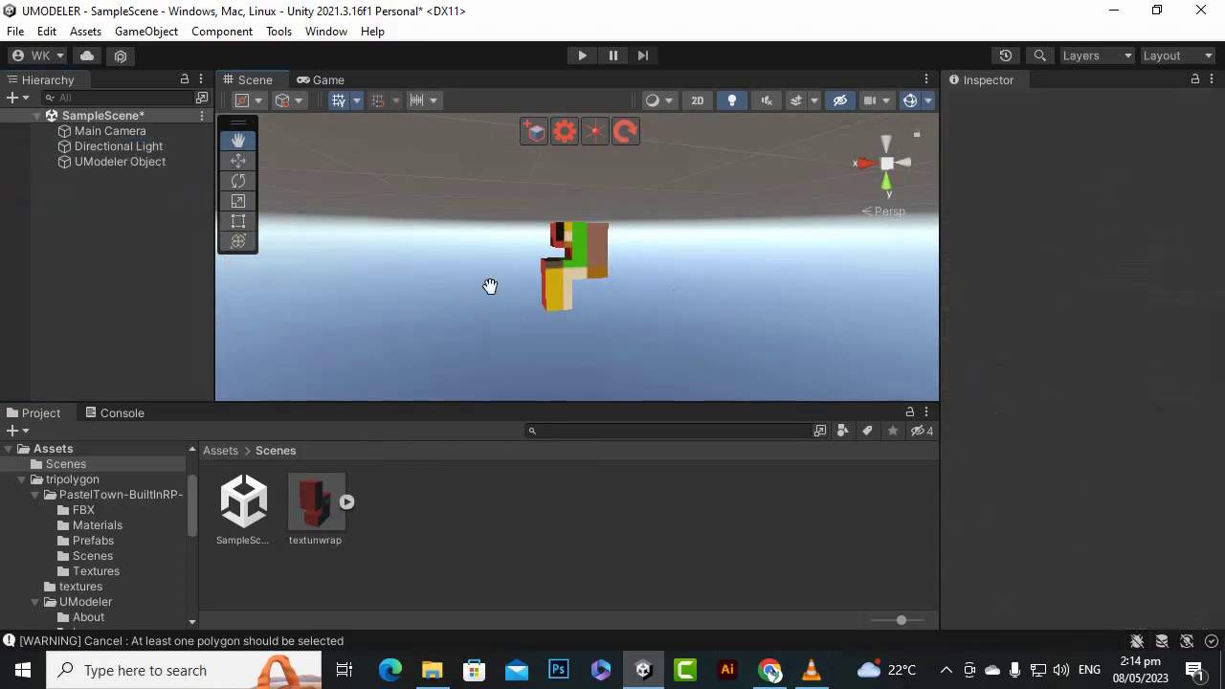
# - Select the UModeler Object with the Move tool, activate its UV tool and open the UV Editor
pyautogui.click(244, 162)
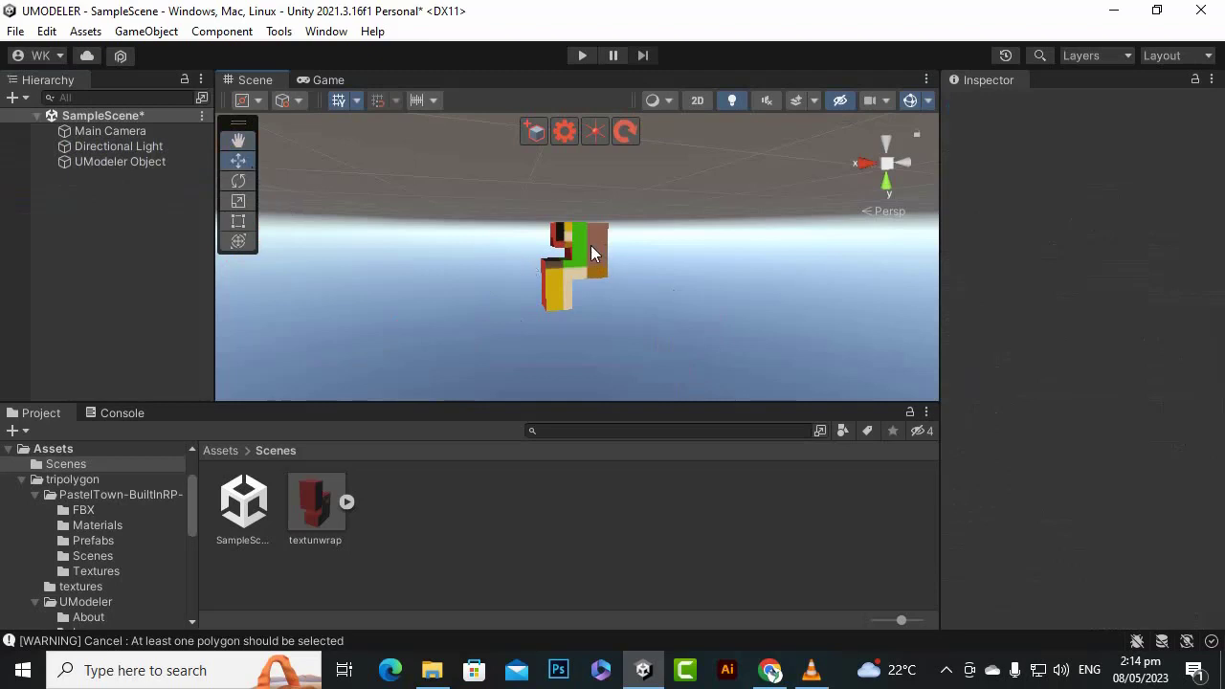
pyautogui.click(583, 304)
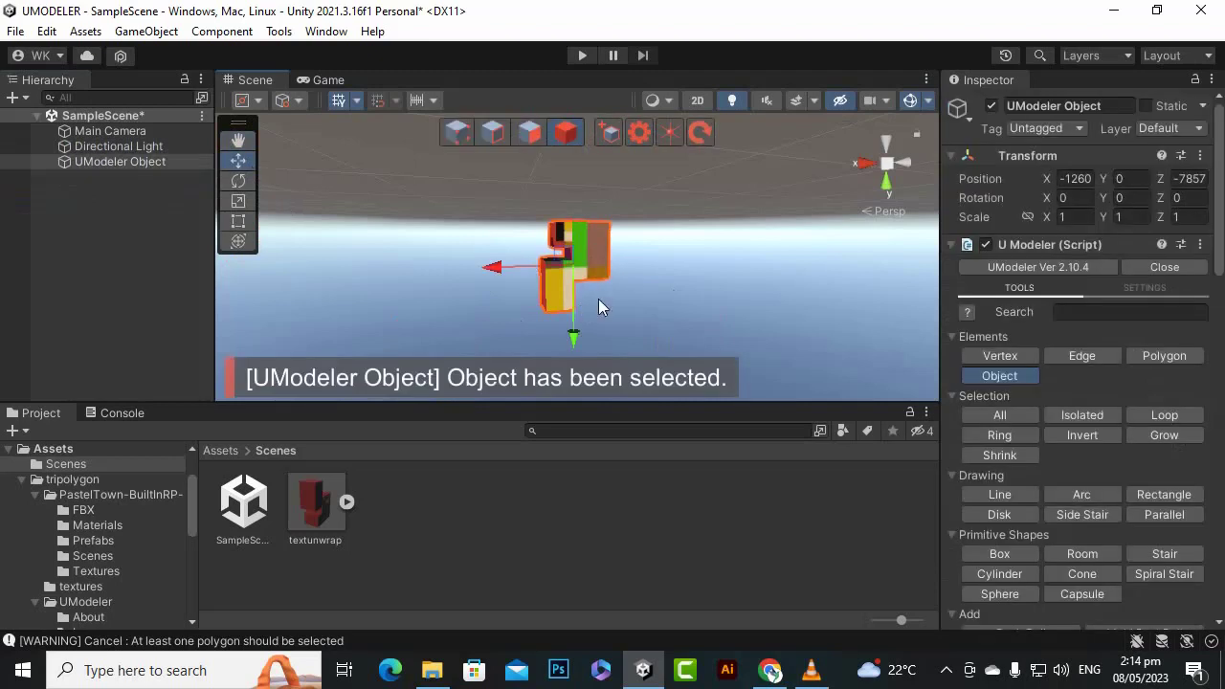
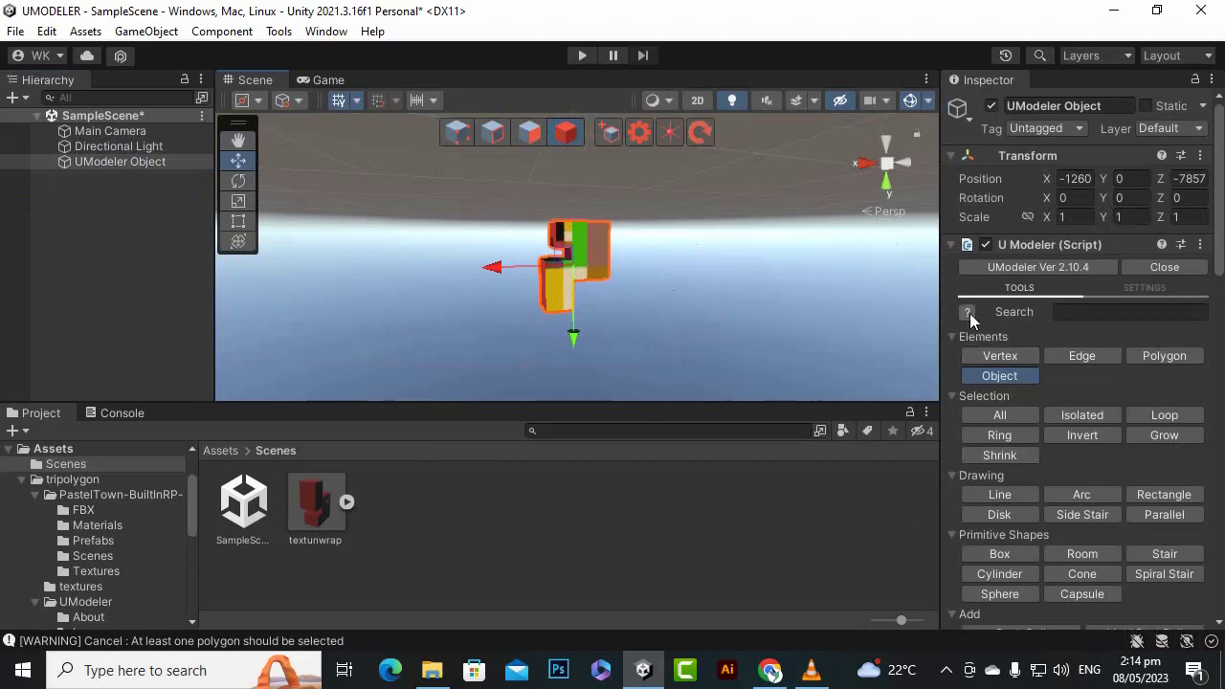
pyautogui.scroll(-6, 1022, 361)
pyautogui.scroll(-12, 1022, 364)
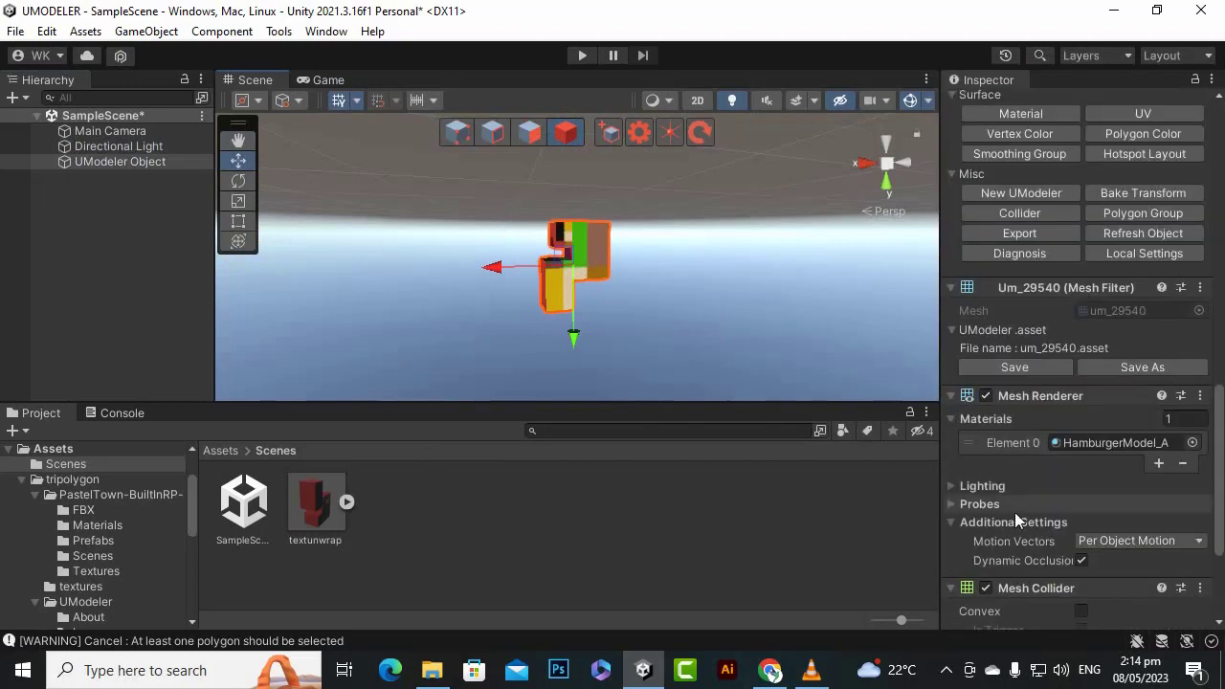
pyautogui.scroll(2, 1042, 418)
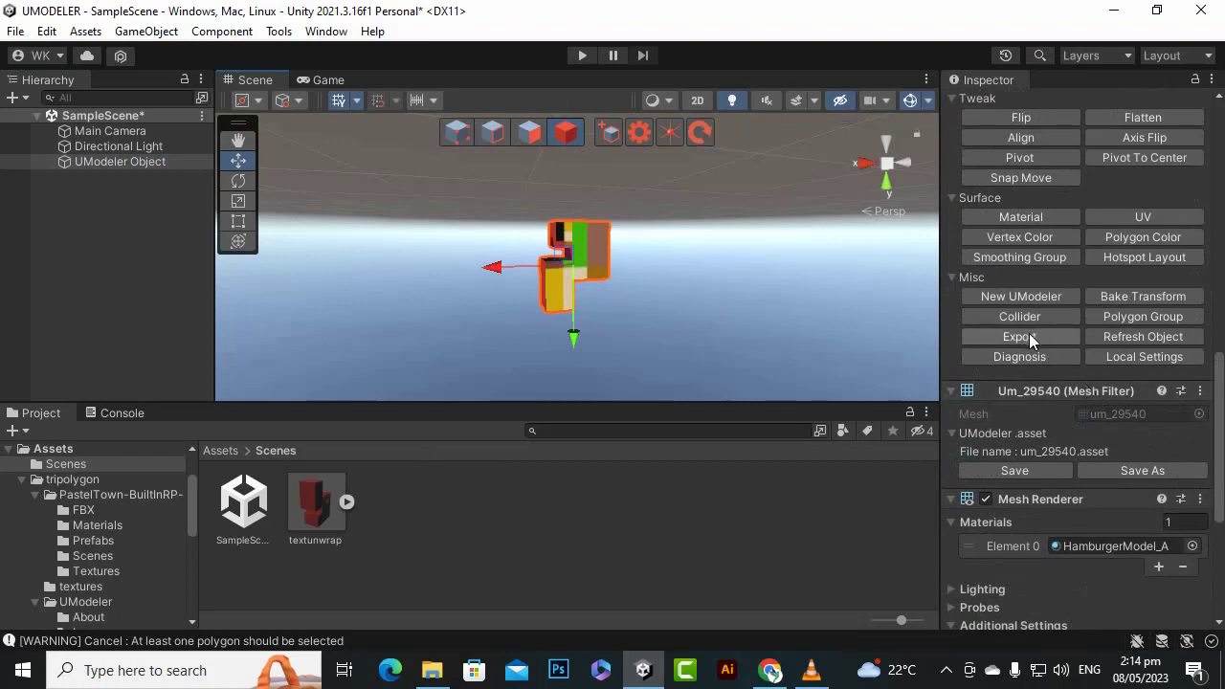
pyautogui.scroll(2, 1024, 330)
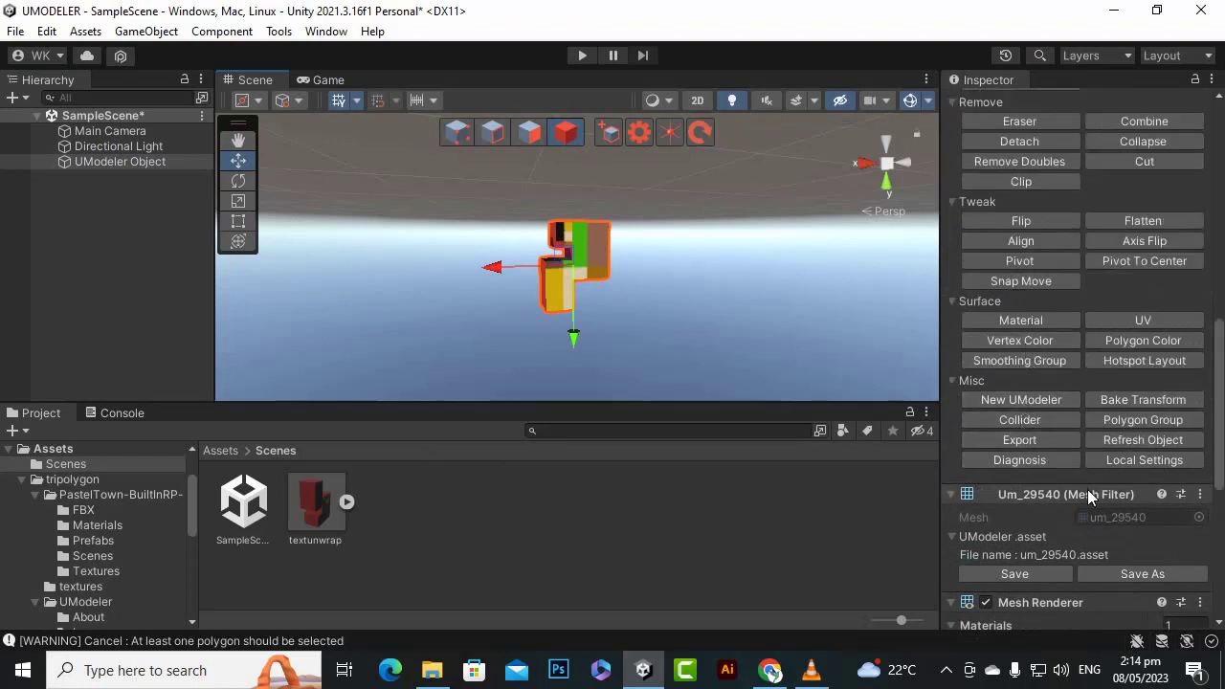
pyautogui.click(1142, 320)
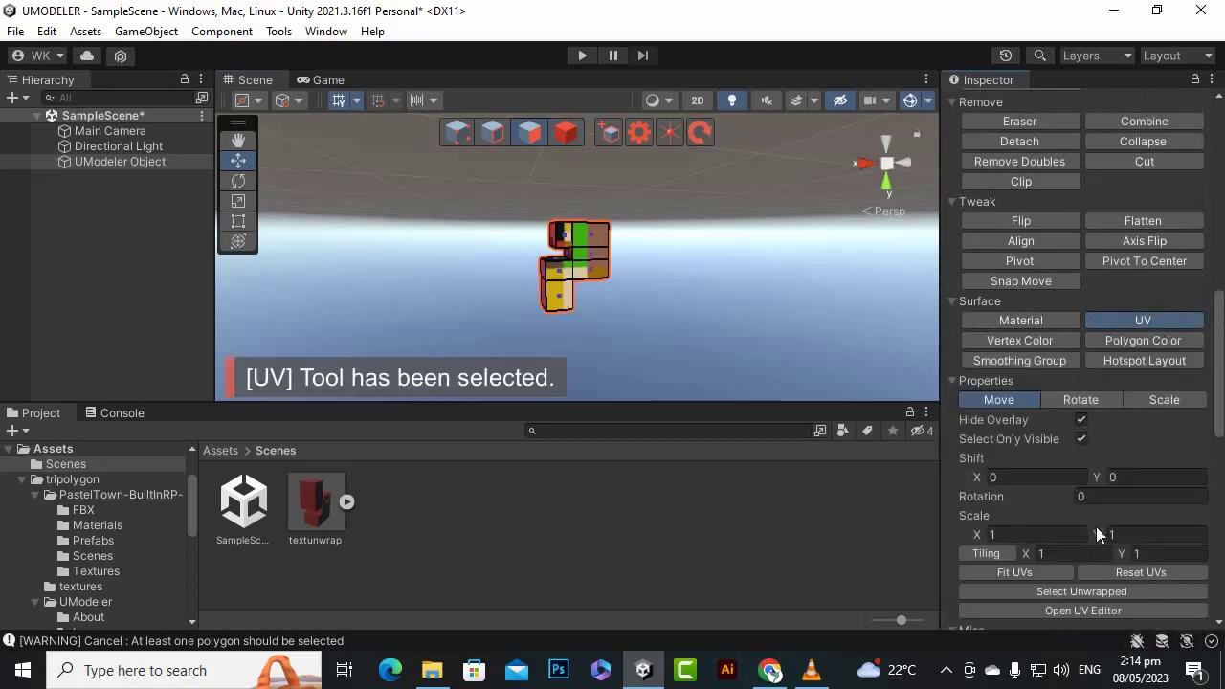
pyautogui.scroll(-3, 1038, 383)
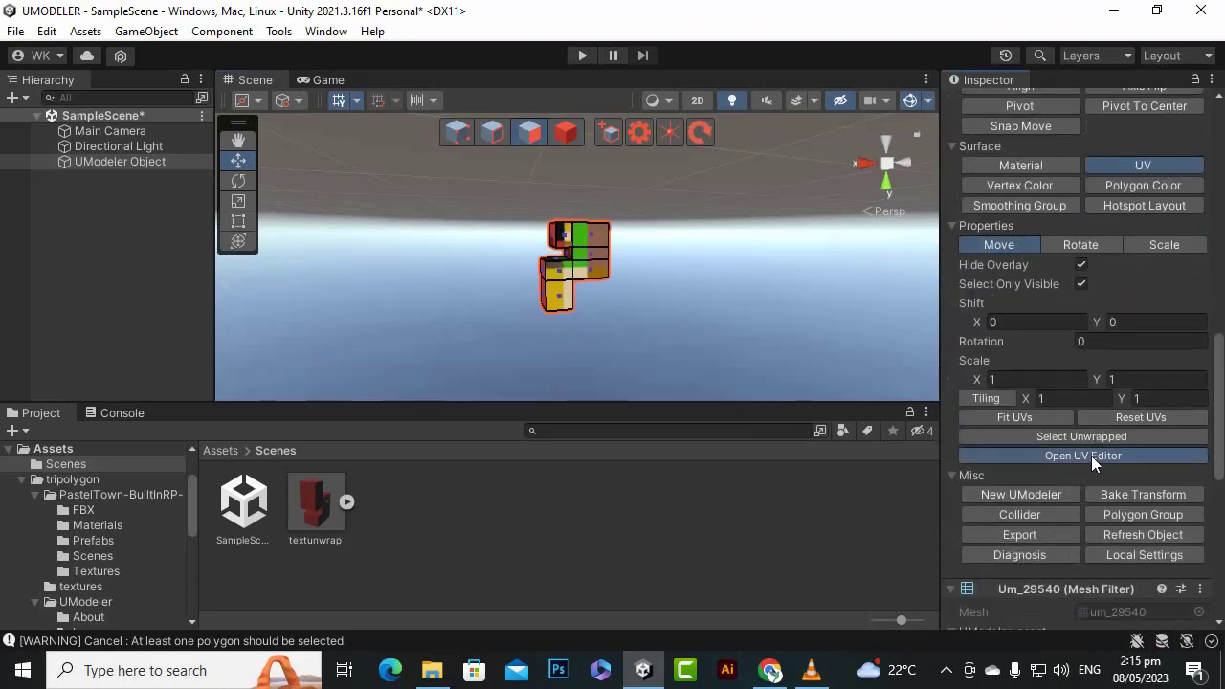
pyautogui.click(1091, 457)
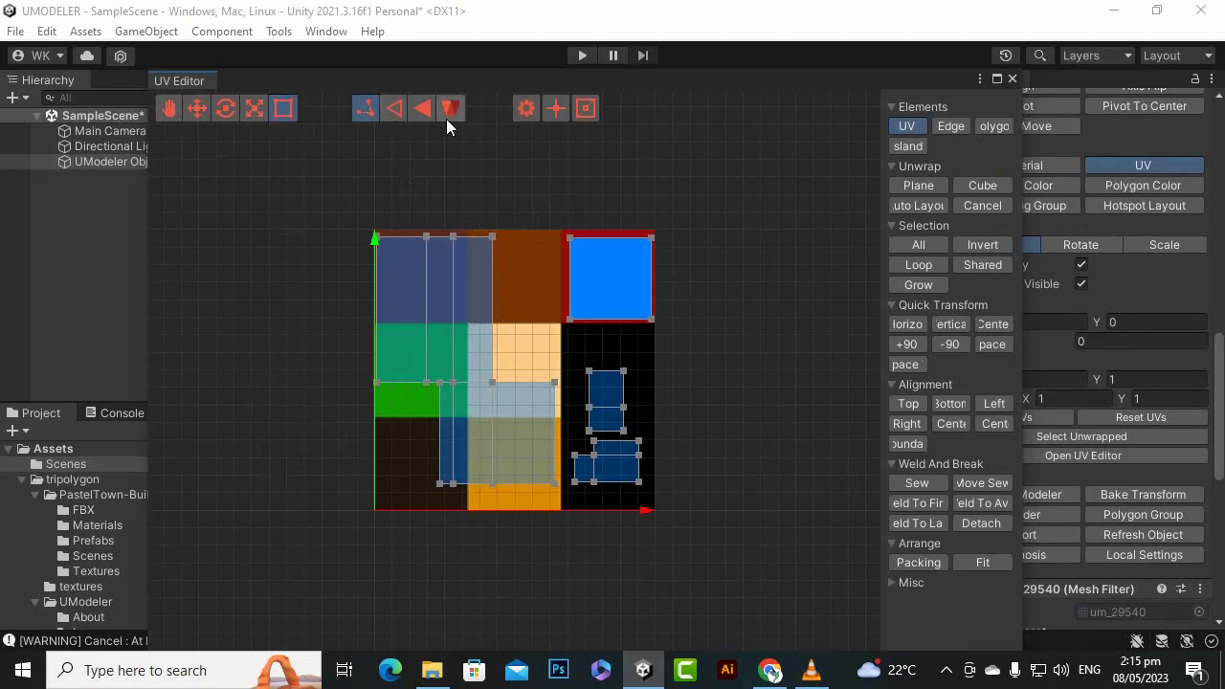
# - Keep HamburgerModel_A as the UV Editor's displayed texture and set its snap mode to Pixel, trying World Grid and Increment first
pyautogui.click(525, 109)
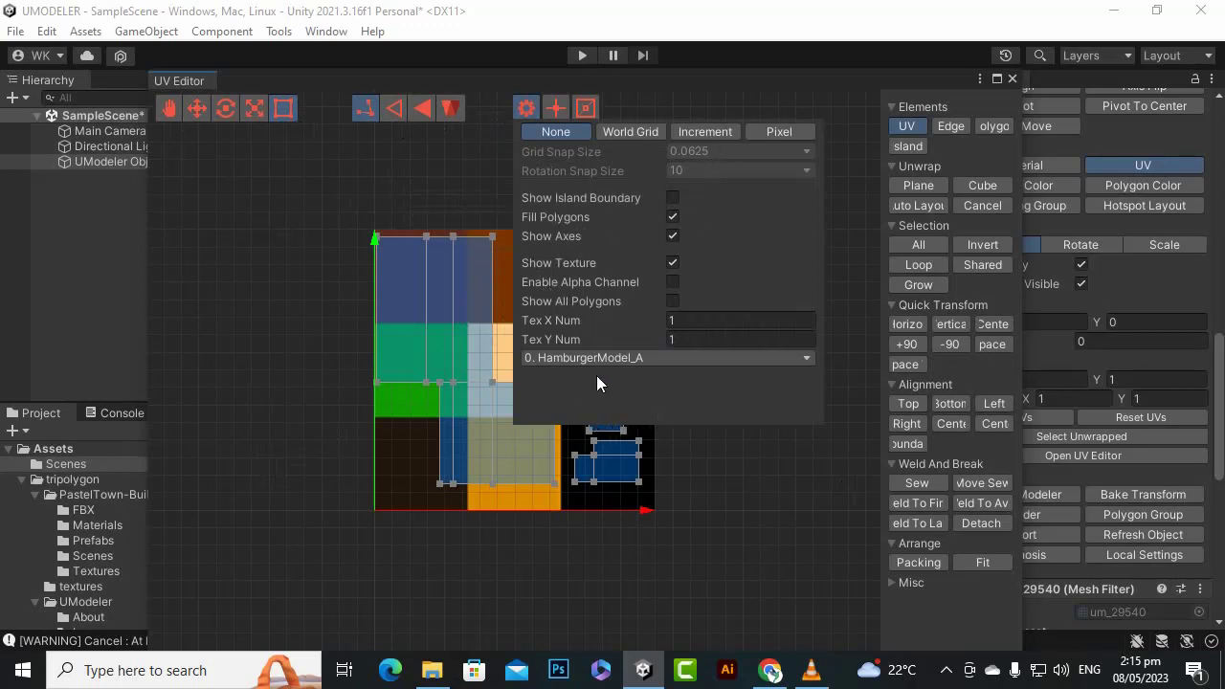
pyautogui.click(668, 357)
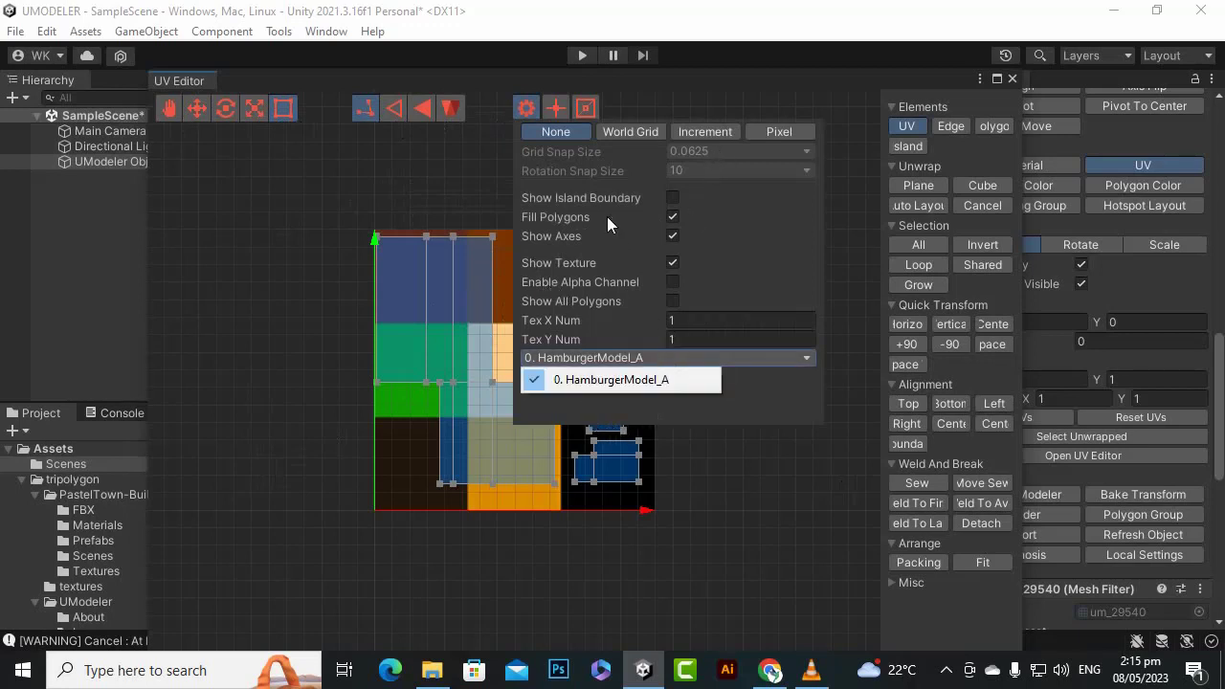
pyautogui.click(733, 383)
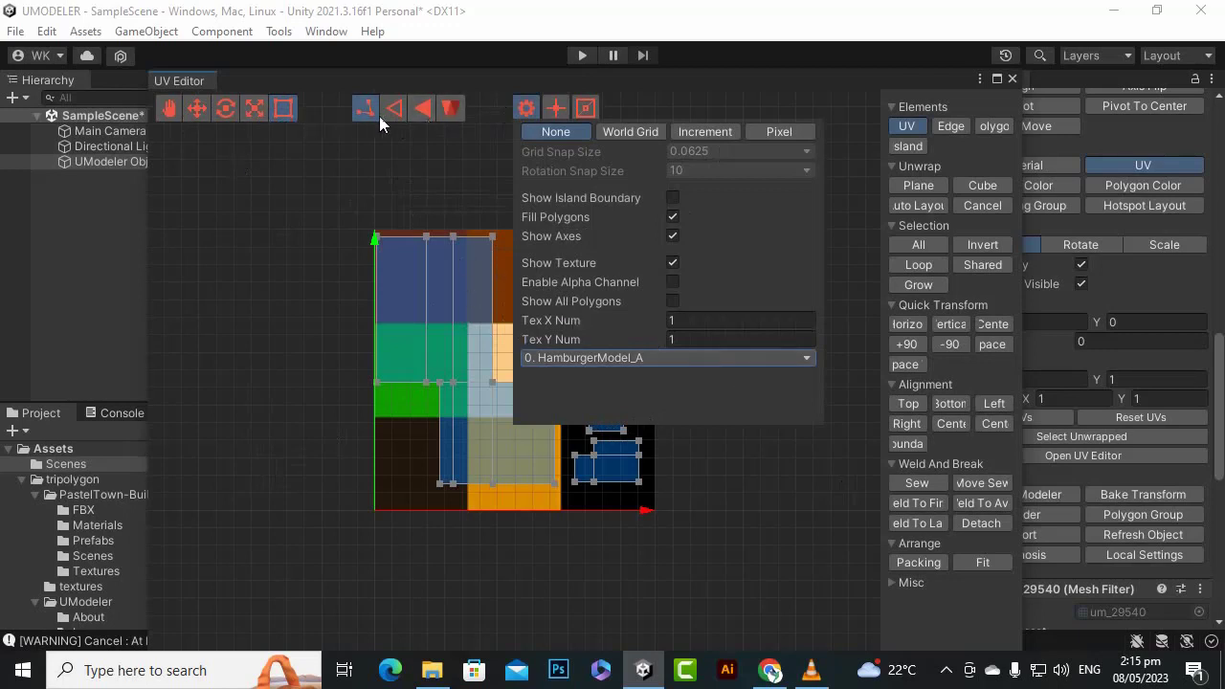
pyautogui.click(608, 134)
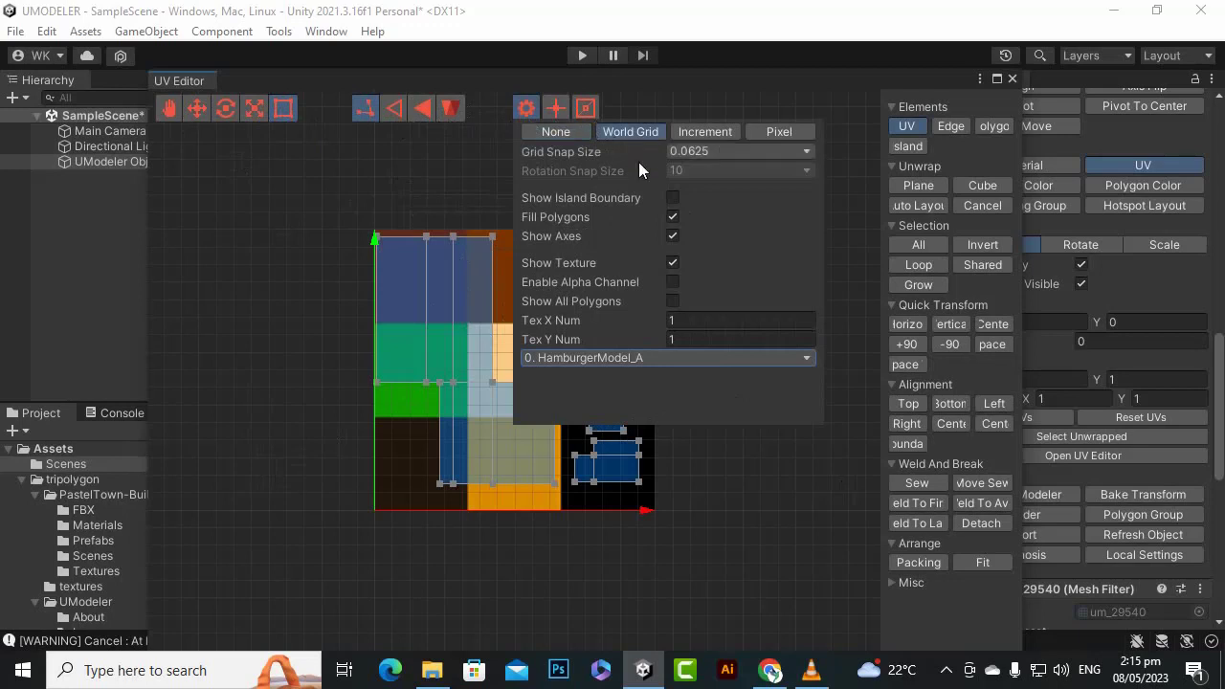
pyautogui.click(710, 133)
pyautogui.click(782, 135)
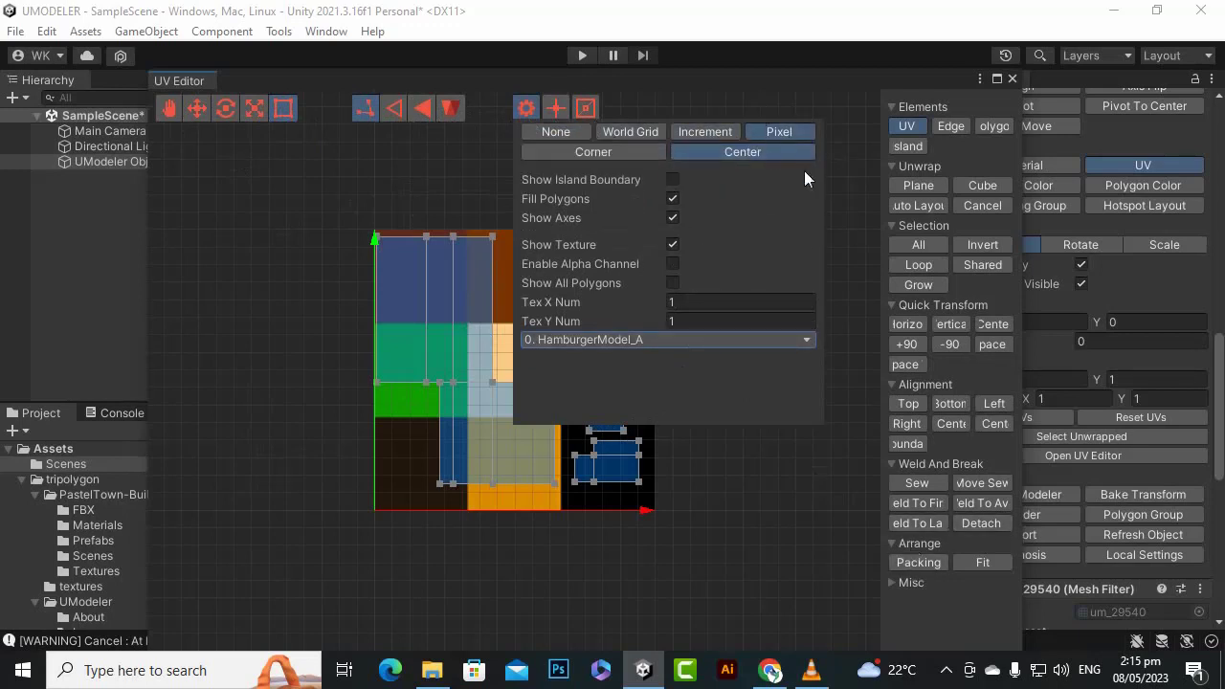
# - Expand the UV Editor's Misc tools, raise the editor window, close its display settings and activate the Export tool
pyautogui.scroll(-5, 1163, 411)
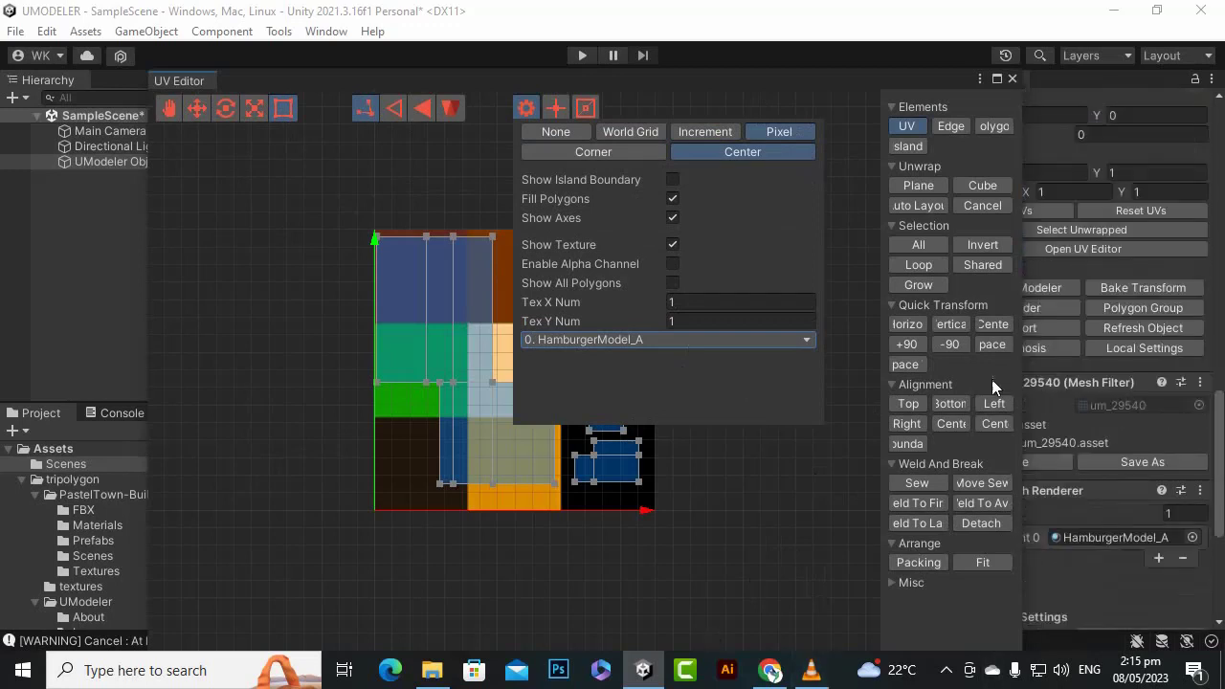
pyautogui.scroll(2, 995, 382)
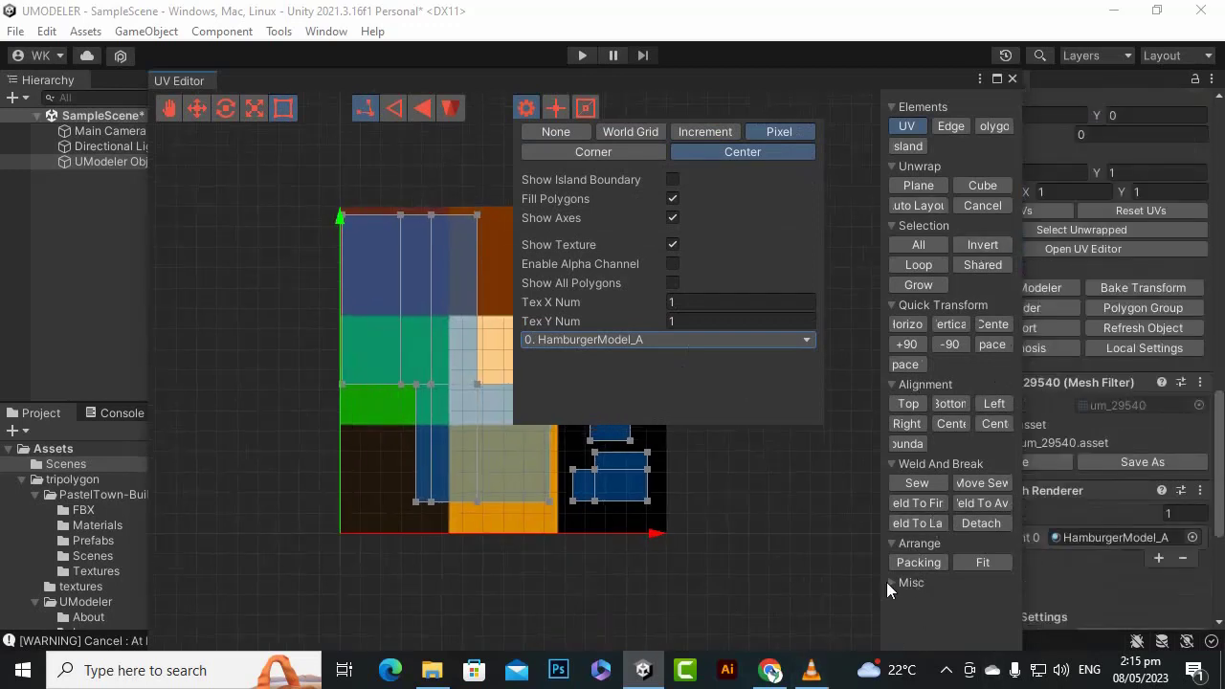
pyautogui.click(889, 582)
pyautogui.scroll(-2, 949, 421)
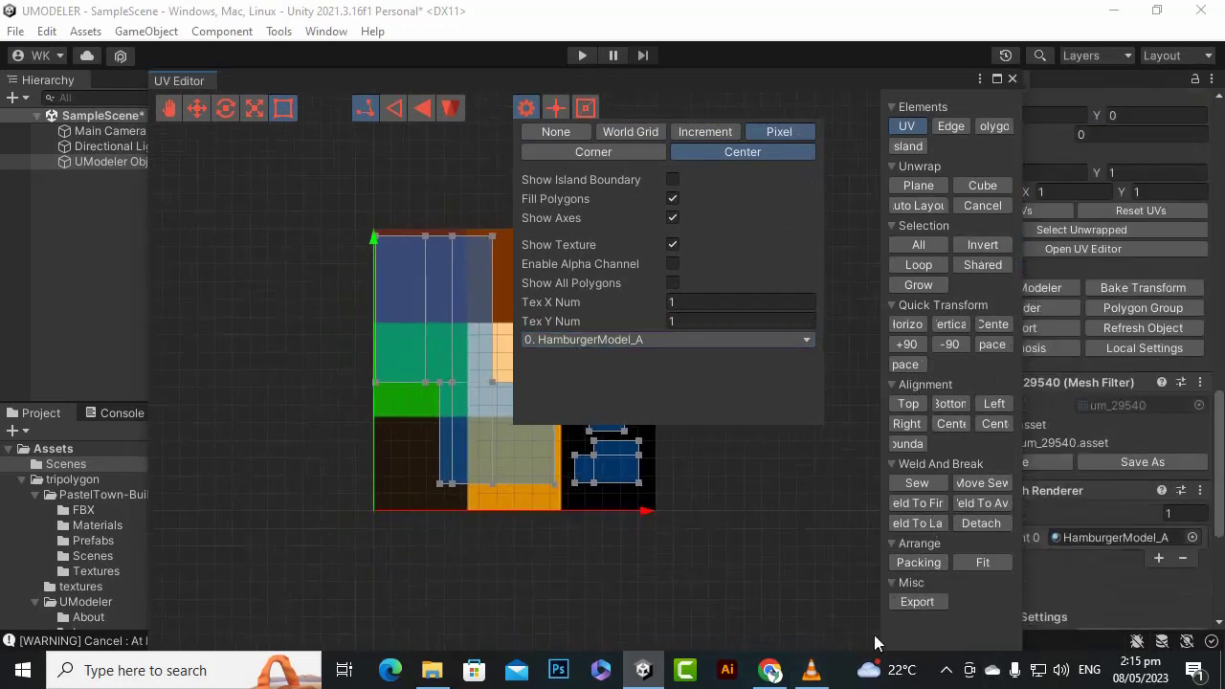
pyautogui.moveTo(627, 88); pyautogui.dragTo(622, 33)
pyautogui.scroll(-2, 323, 236)
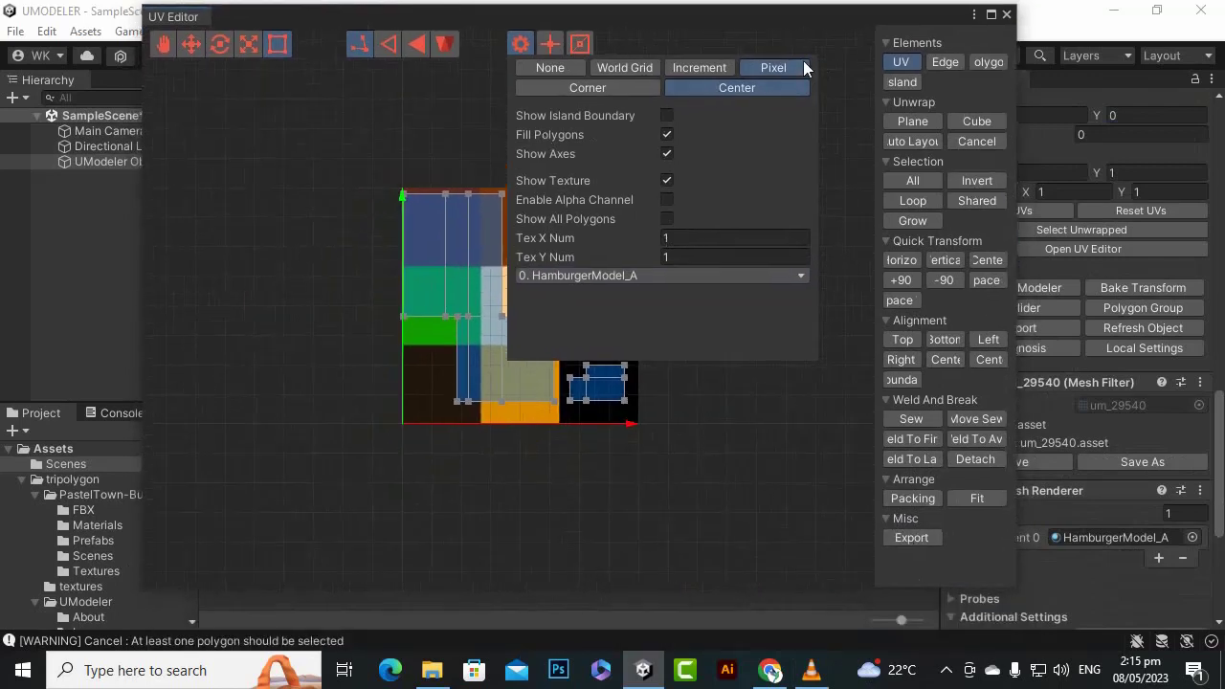
pyautogui.click(517, 45)
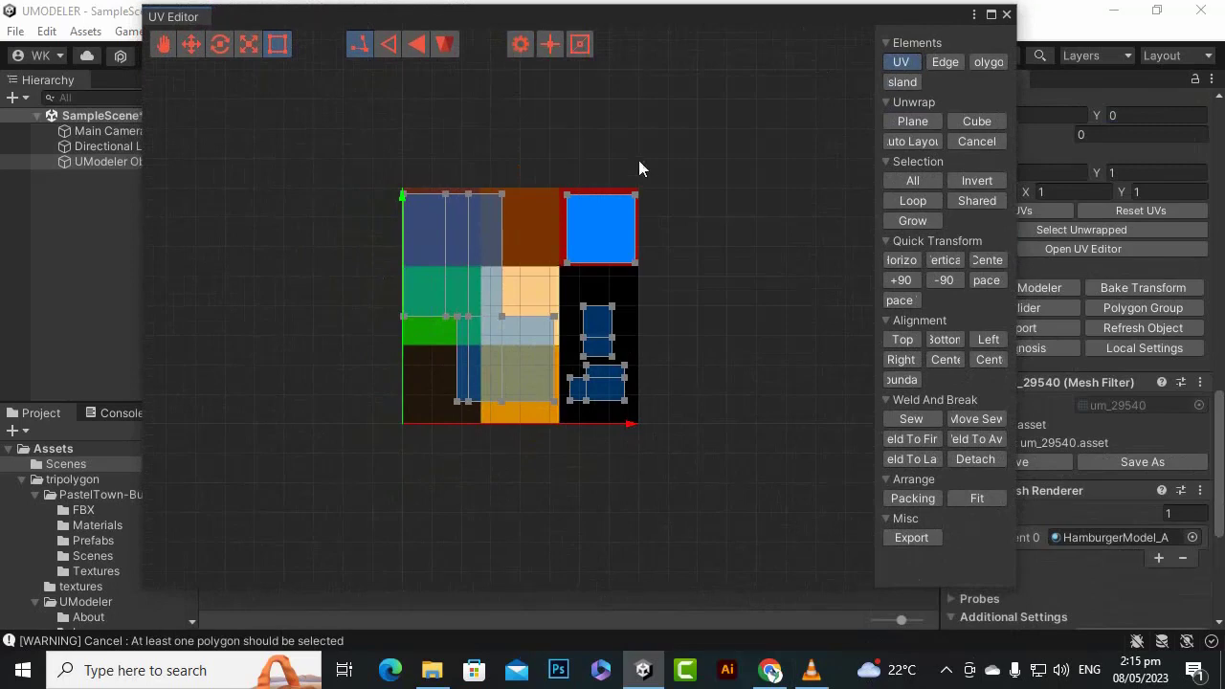
pyautogui.scroll(3, 498, 276)
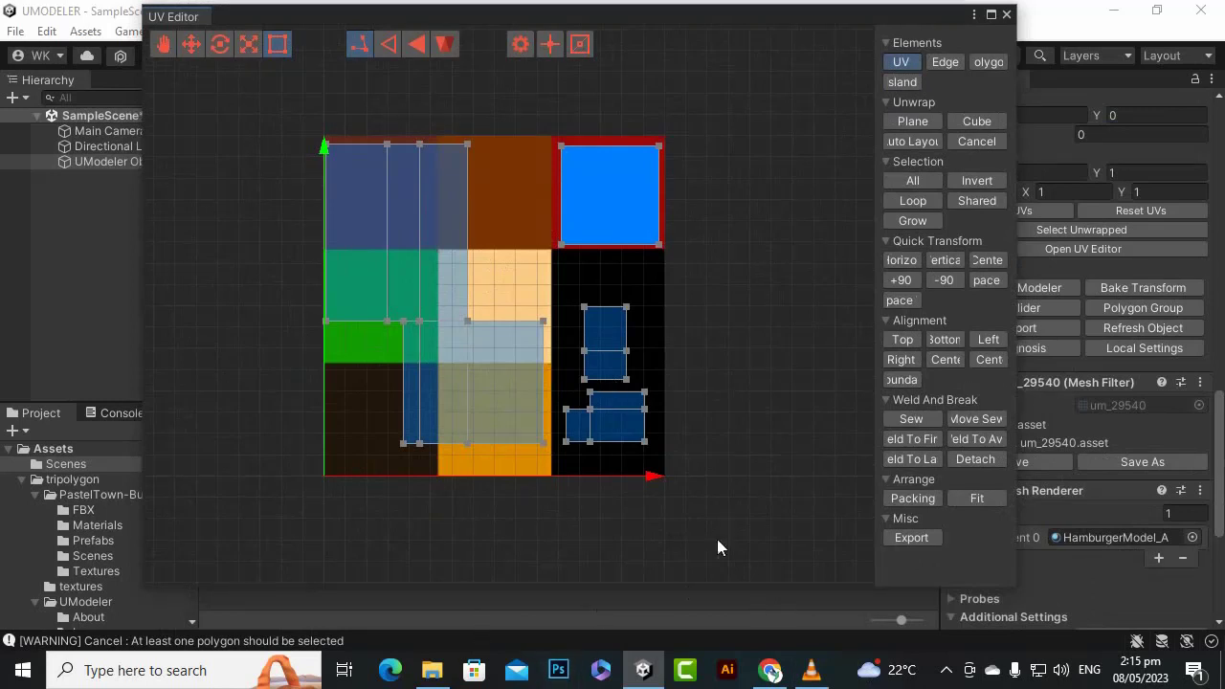
pyautogui.click(912, 537)
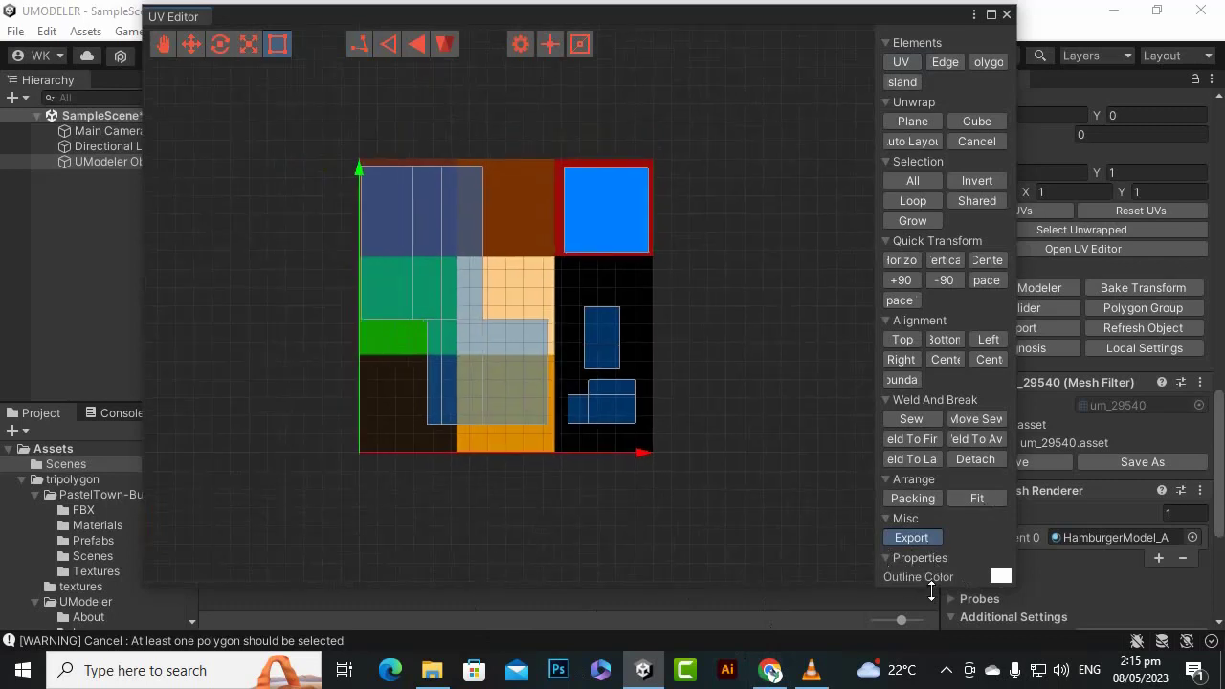
# - Export the UV layout as UModeler_UVLayout.png to the Desktop and close the UV Editor
pyautogui.moveTo(881, 15); pyautogui.dragTo(880, 11)
pyautogui.moveTo(904, 589); pyautogui.dragTo(897, 687)
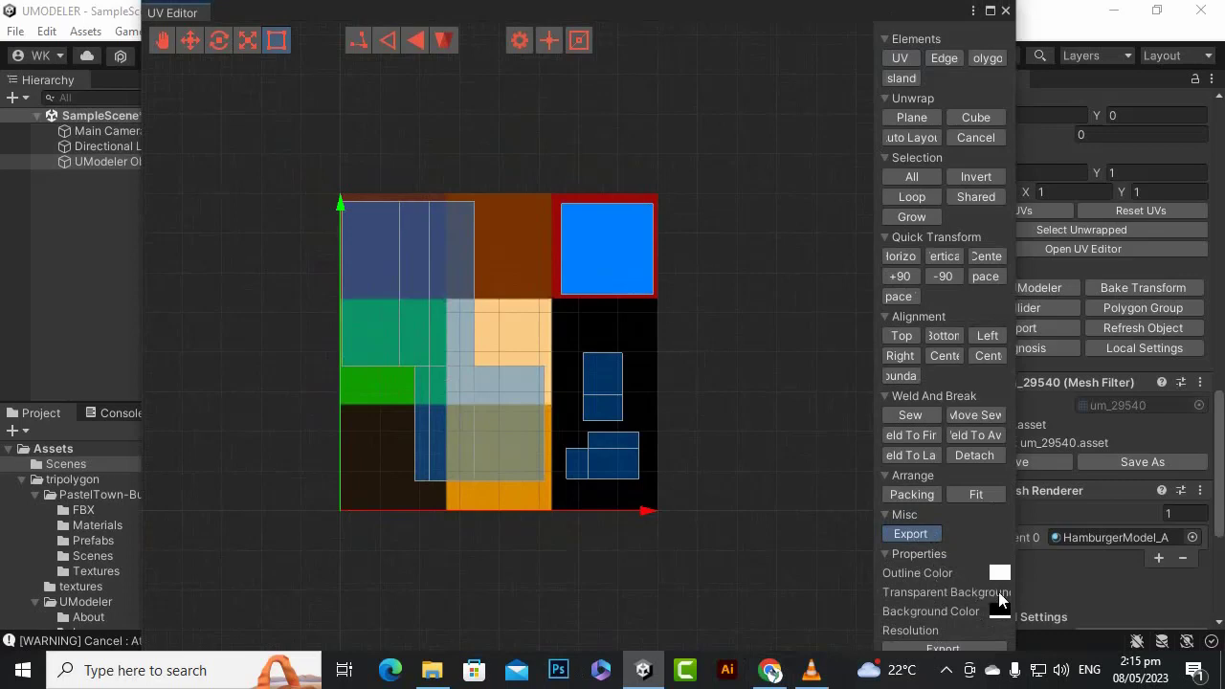
pyautogui.click(941, 650)
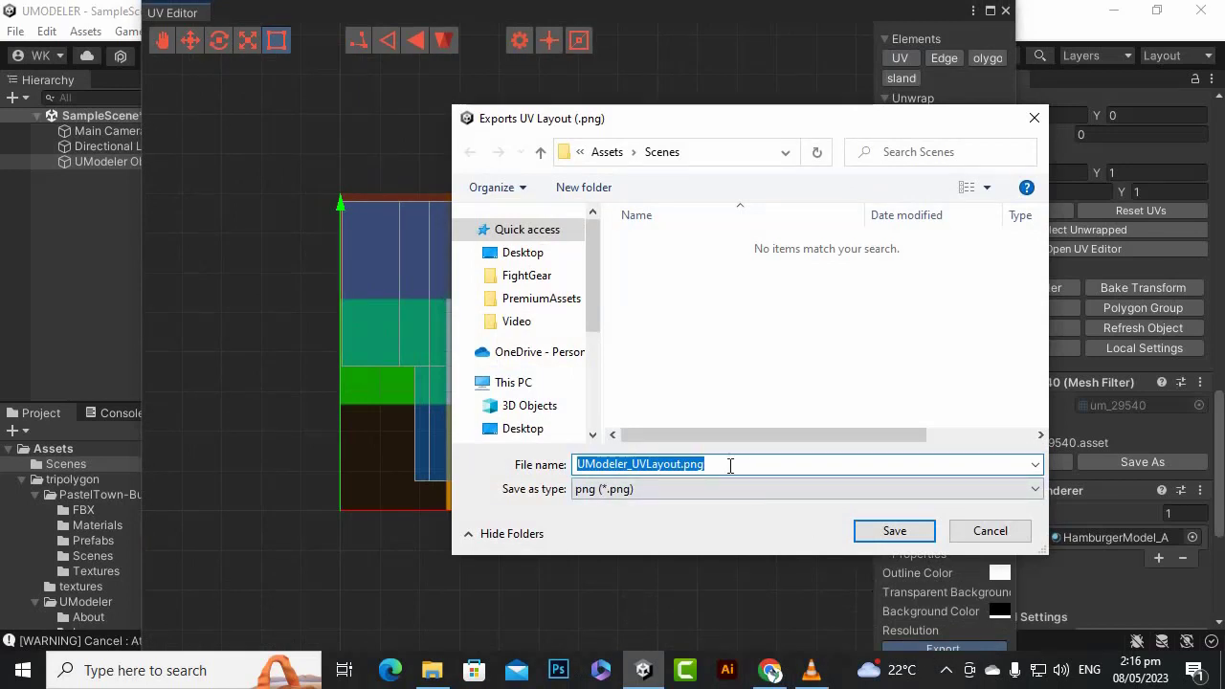
pyautogui.click(532, 255)
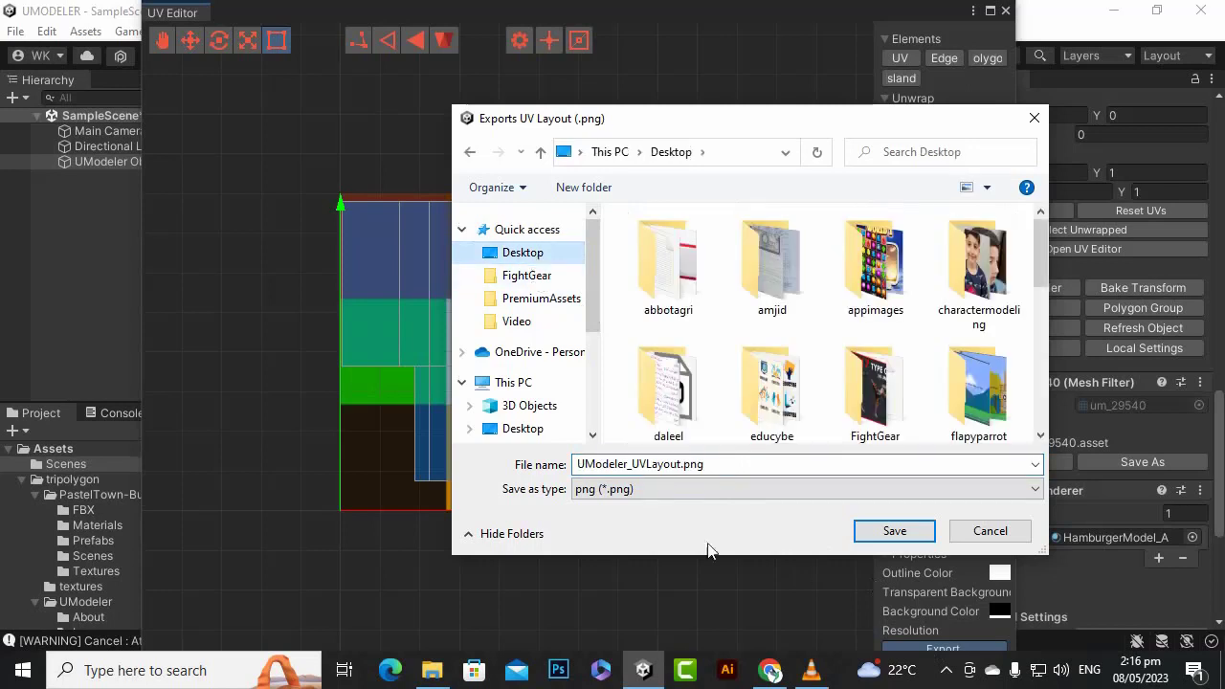
pyautogui.click(892, 537)
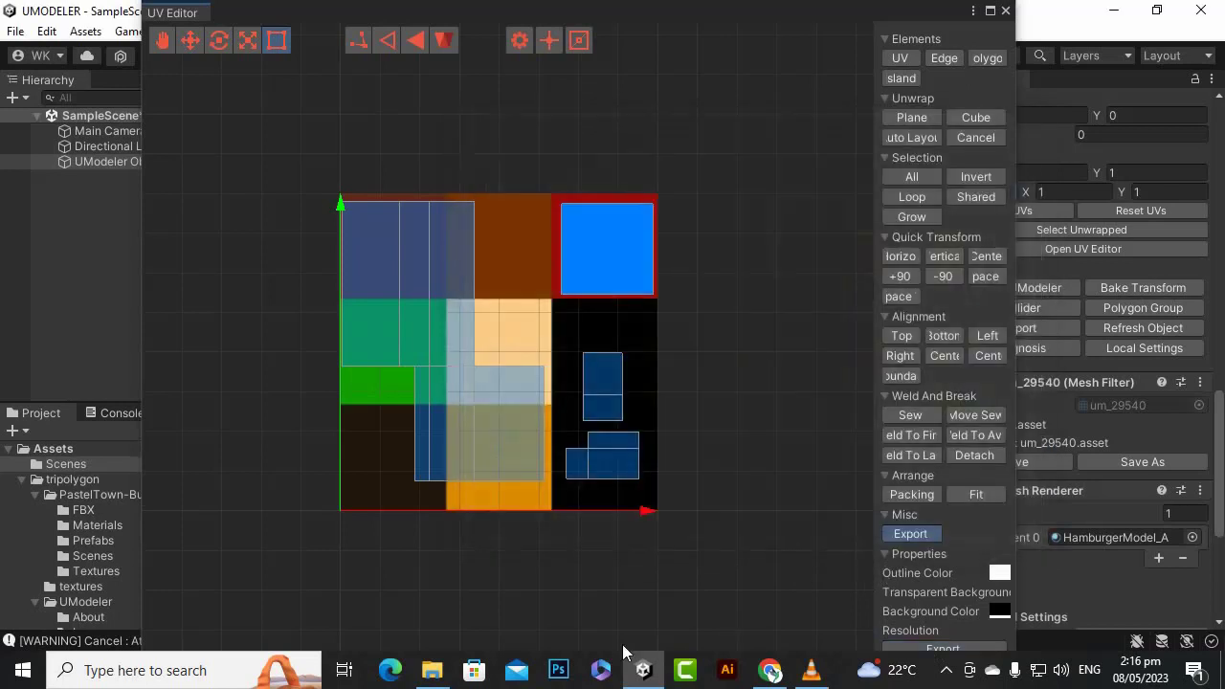
pyautogui.click(1006, 11)
# - Start Photoshop, find UModeler_UVLayout.png in the Desktop folder, and view it in the image viewer before closing the viewer
pyautogui.click(557, 674)
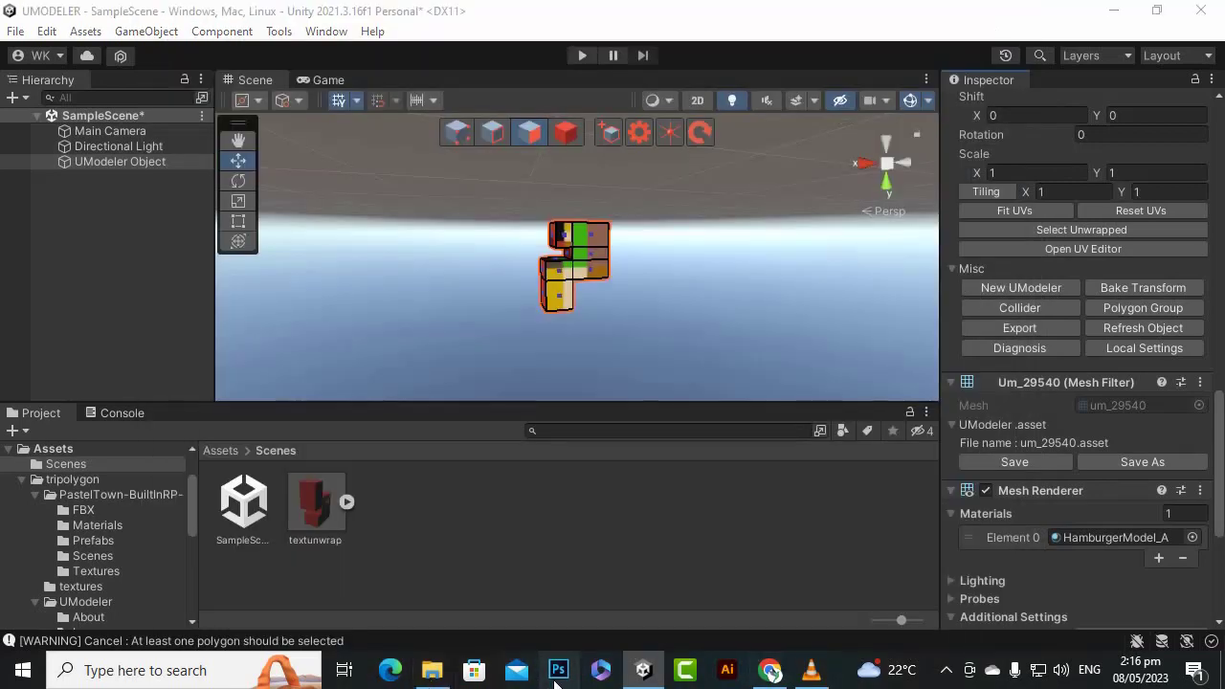
pyautogui.click(430, 672)
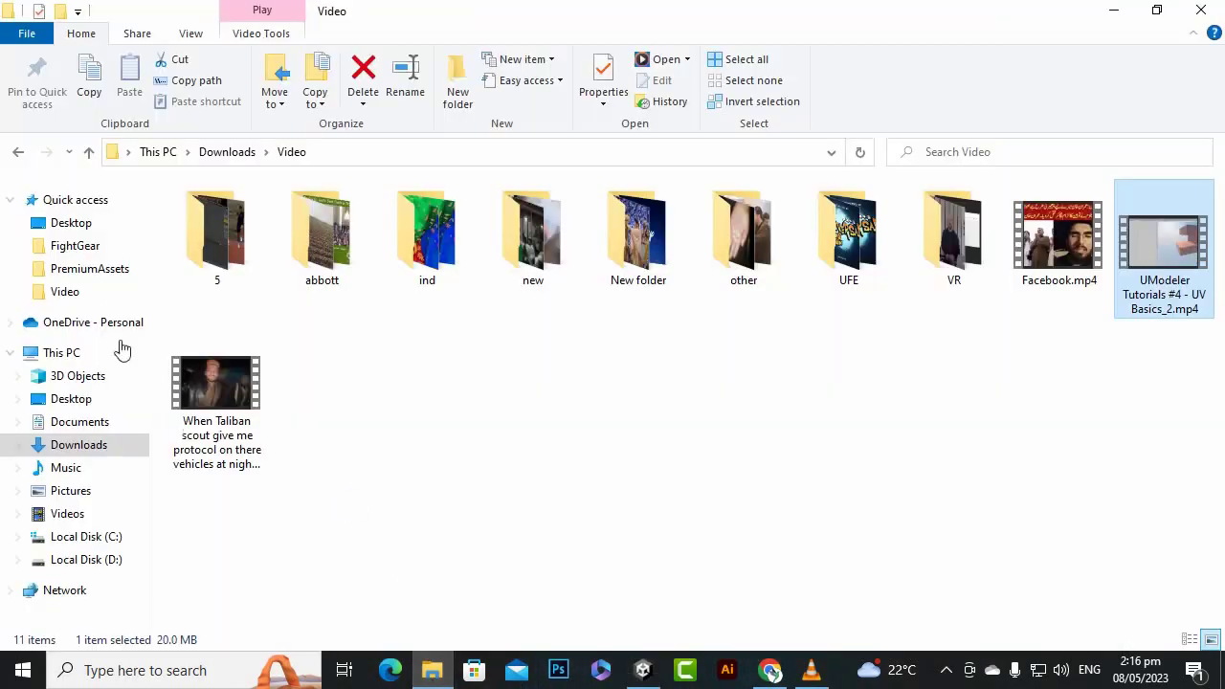
pyautogui.click(80, 225)
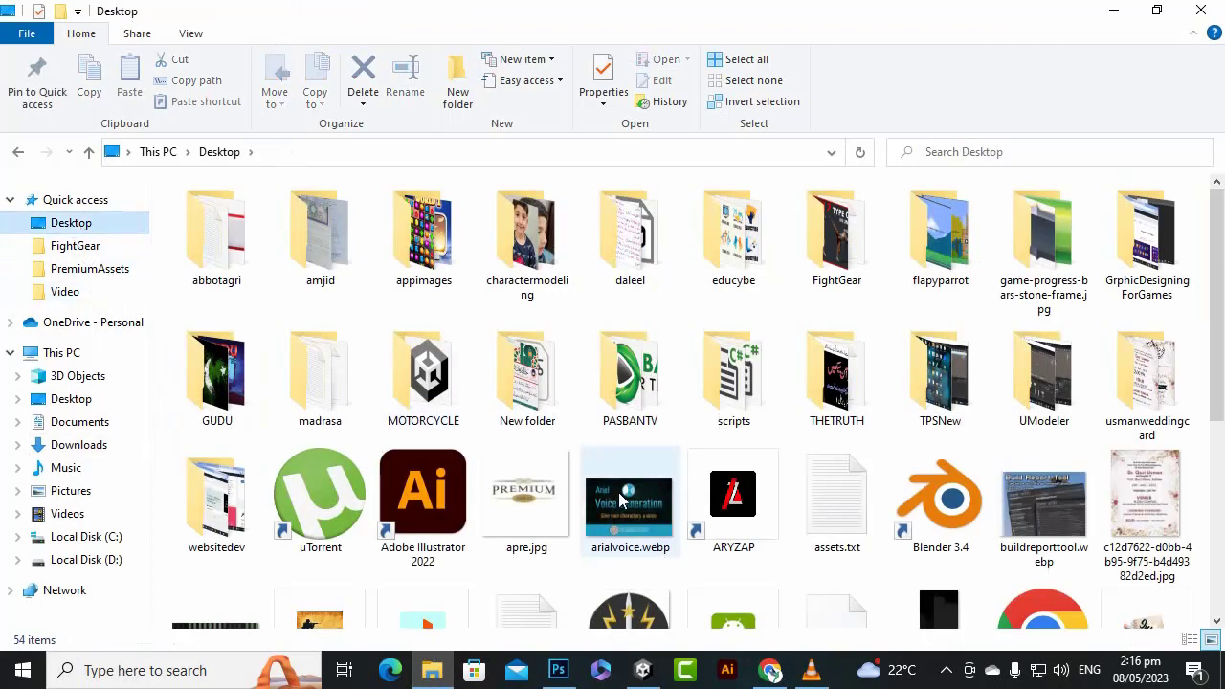
pyautogui.scroll(-2, 626, 500)
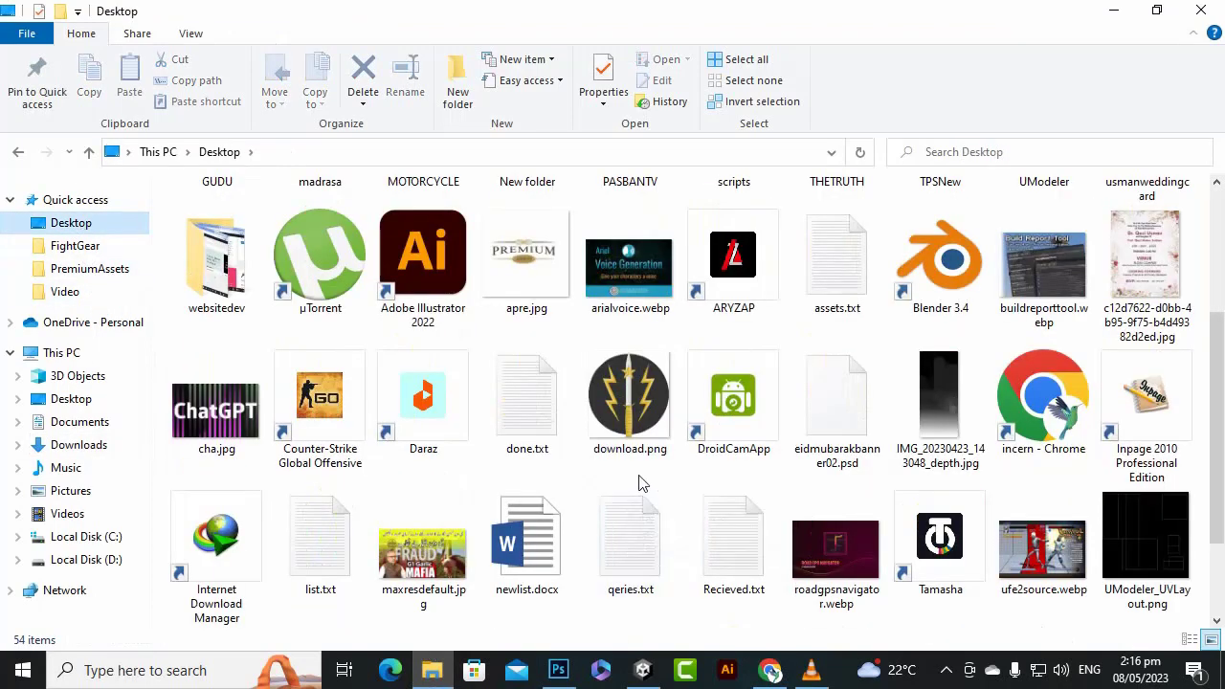
pyautogui.click(1171, 567)
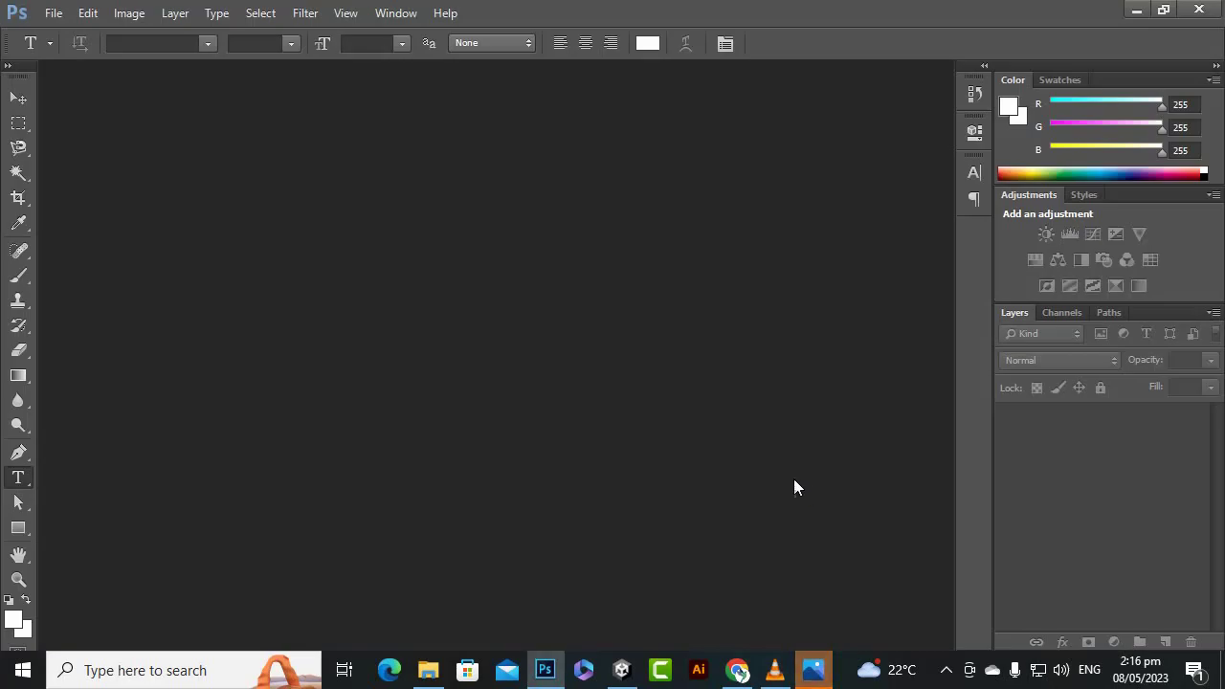
pyautogui.click(816, 670)
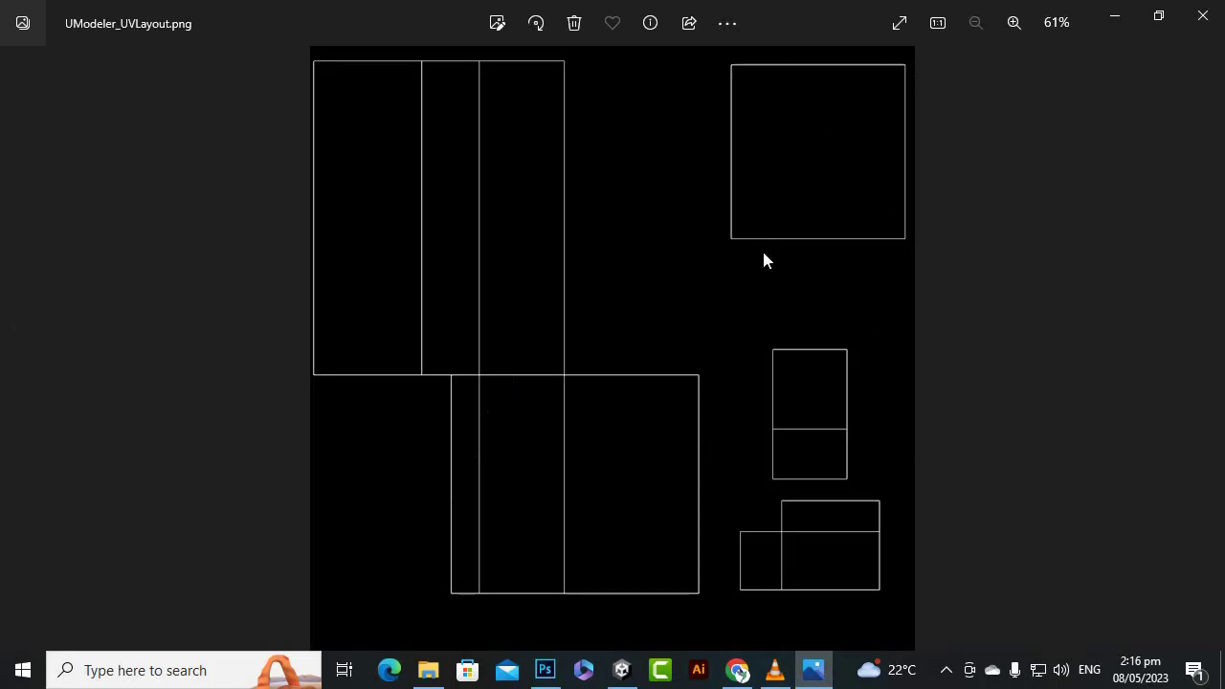
pyautogui.click(1203, 15)
# - Open UModeler_UVLayout.png from the Desktop folder in Photoshop and dock its floating document window
pyautogui.click(431, 669)
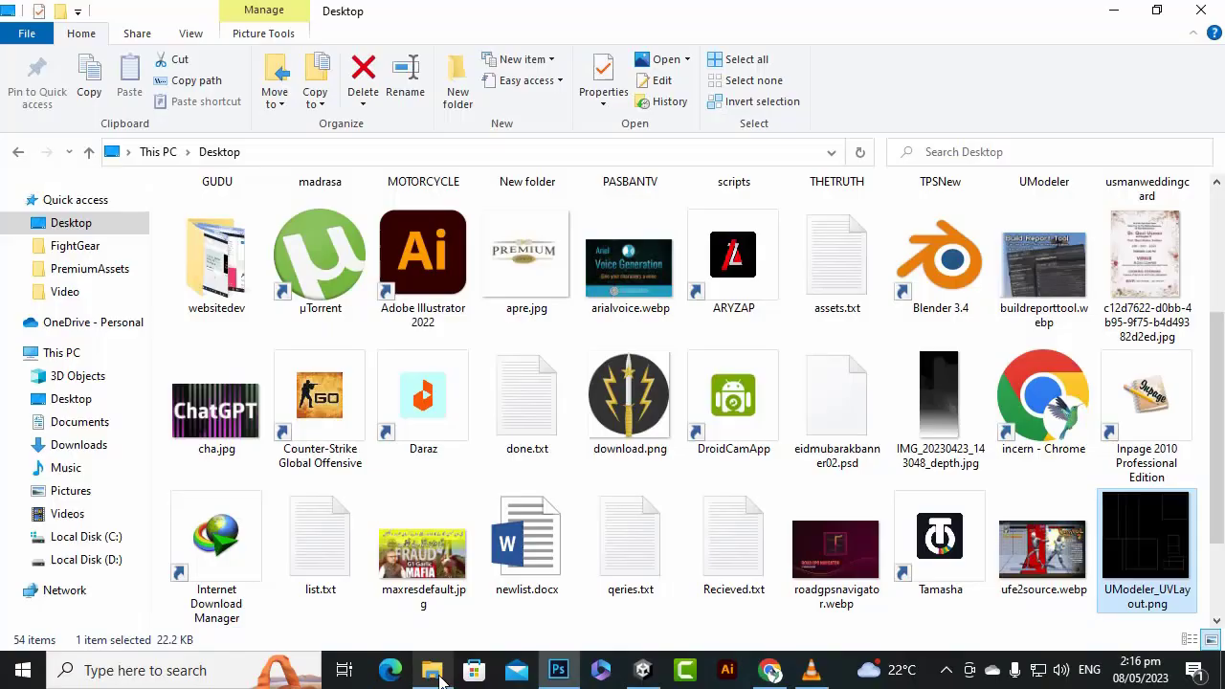
pyautogui.moveTo(1141, 574); pyautogui.dragTo(483, 387)
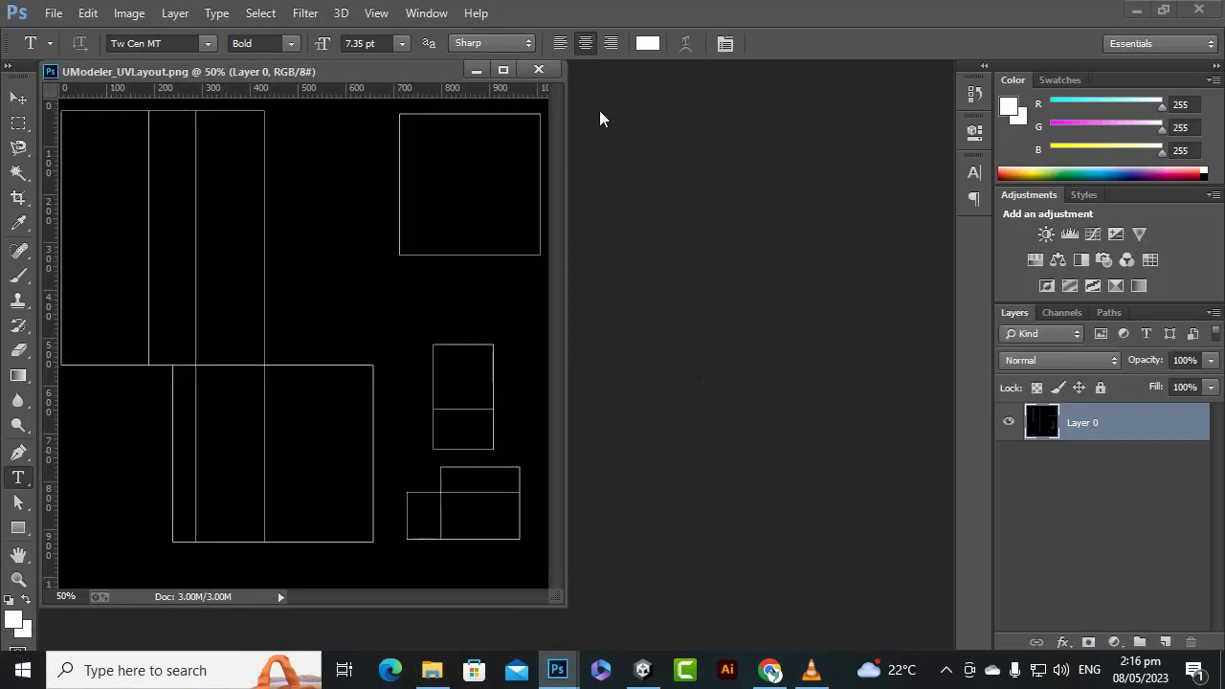
pyautogui.moveTo(460, 71); pyautogui.dragTo(613, 70)
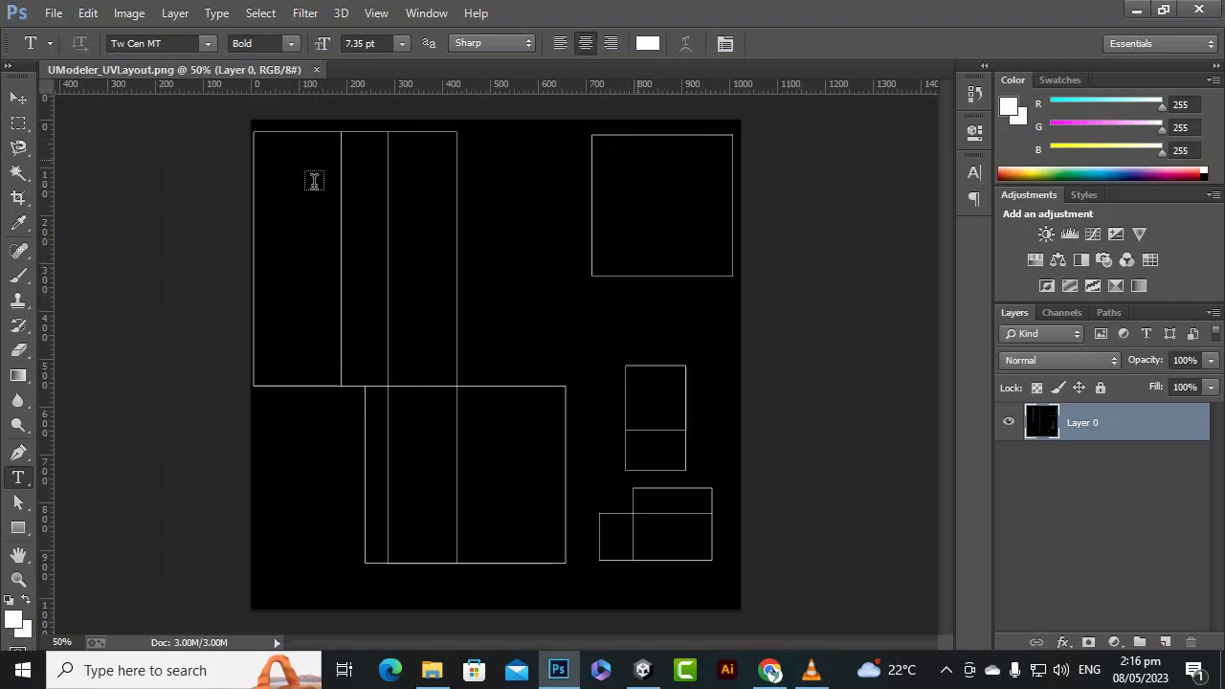
# - Draw a rectangle shape about 308 by 304 px over the square UV island in the layout's upper-right corner
pyautogui.click(17, 100)
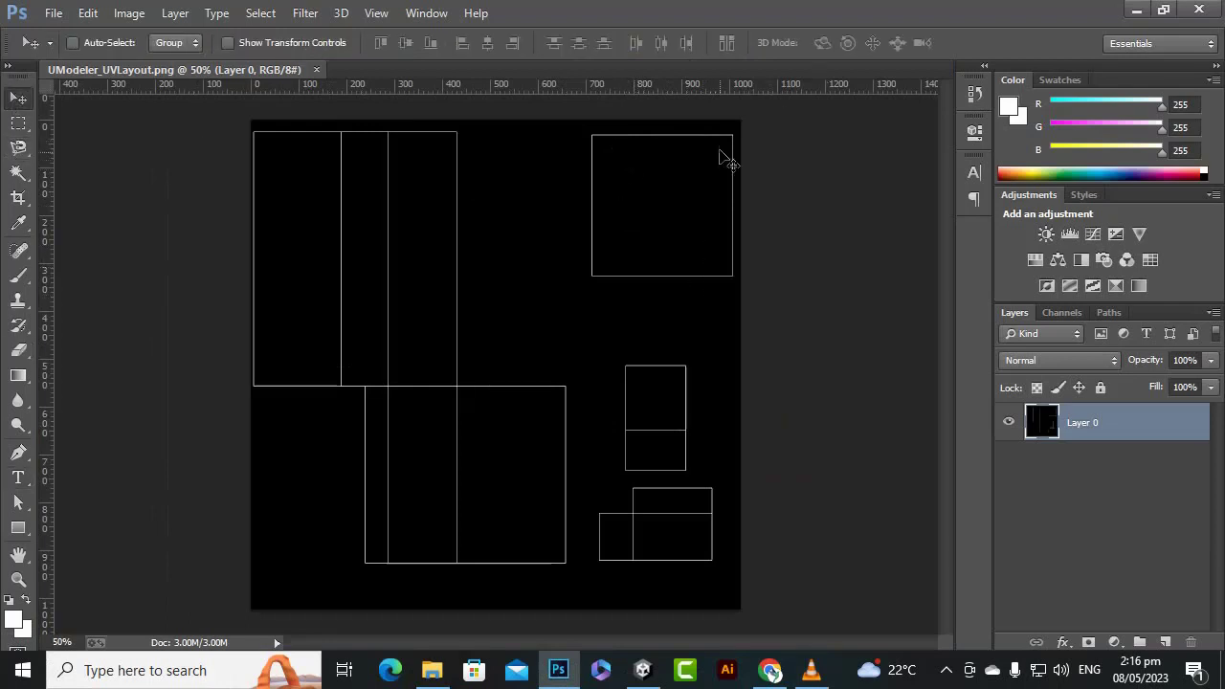
pyautogui.click(17, 527)
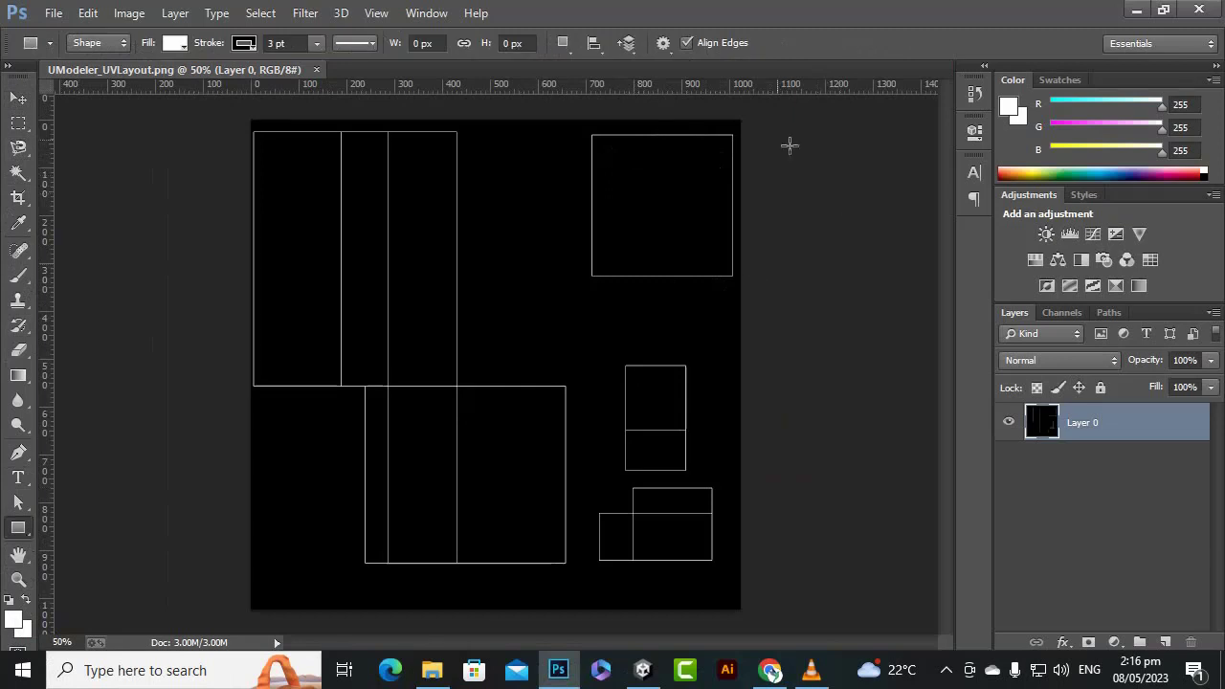
pyautogui.moveTo(589, 135); pyautogui.dragTo(736, 279)
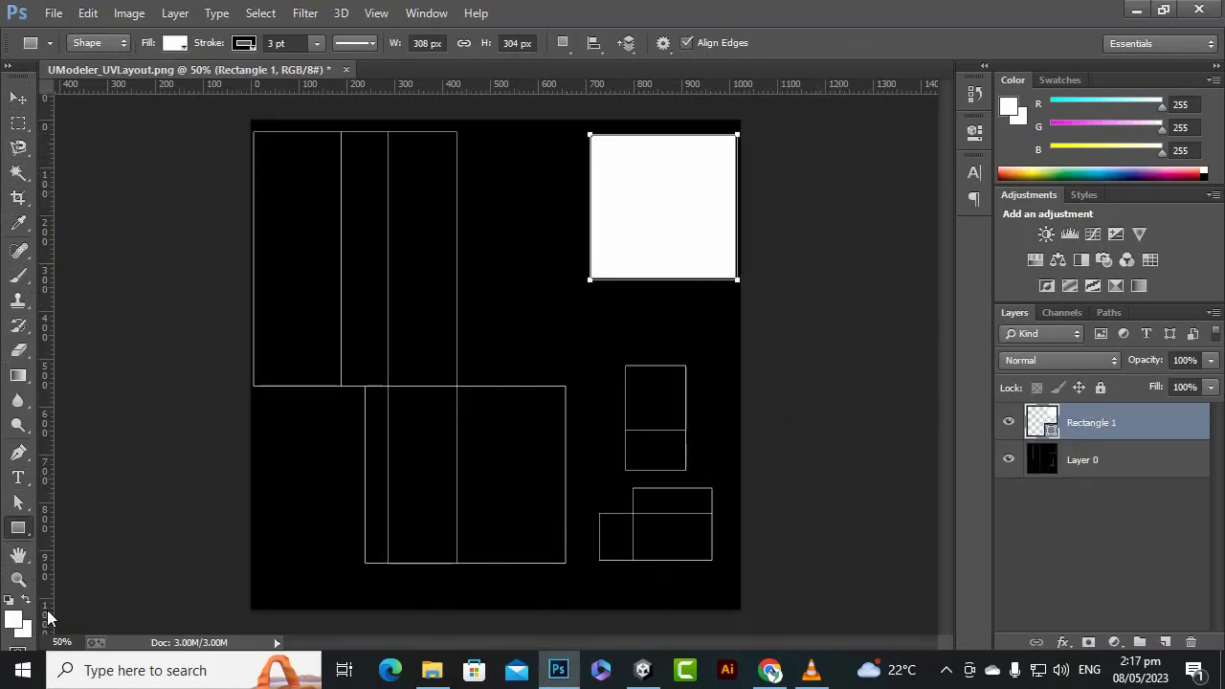
# - Set the foreground colour to magenta ff00ba and fill the new rectangle with it
pyautogui.click(14, 622)
pyautogui.click(920, 314)
pyautogui.click(874, 285)
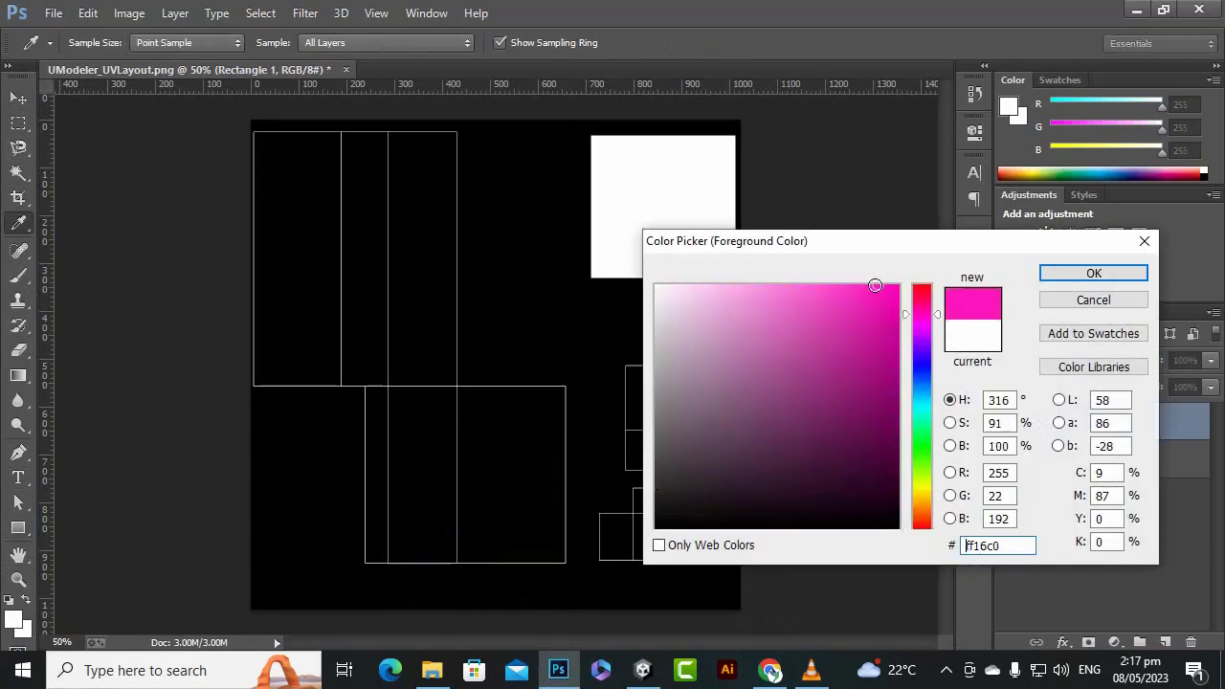
pyautogui.moveTo(874, 285); pyautogui.dragTo(1085, 307)
pyautogui.click(1092, 275)
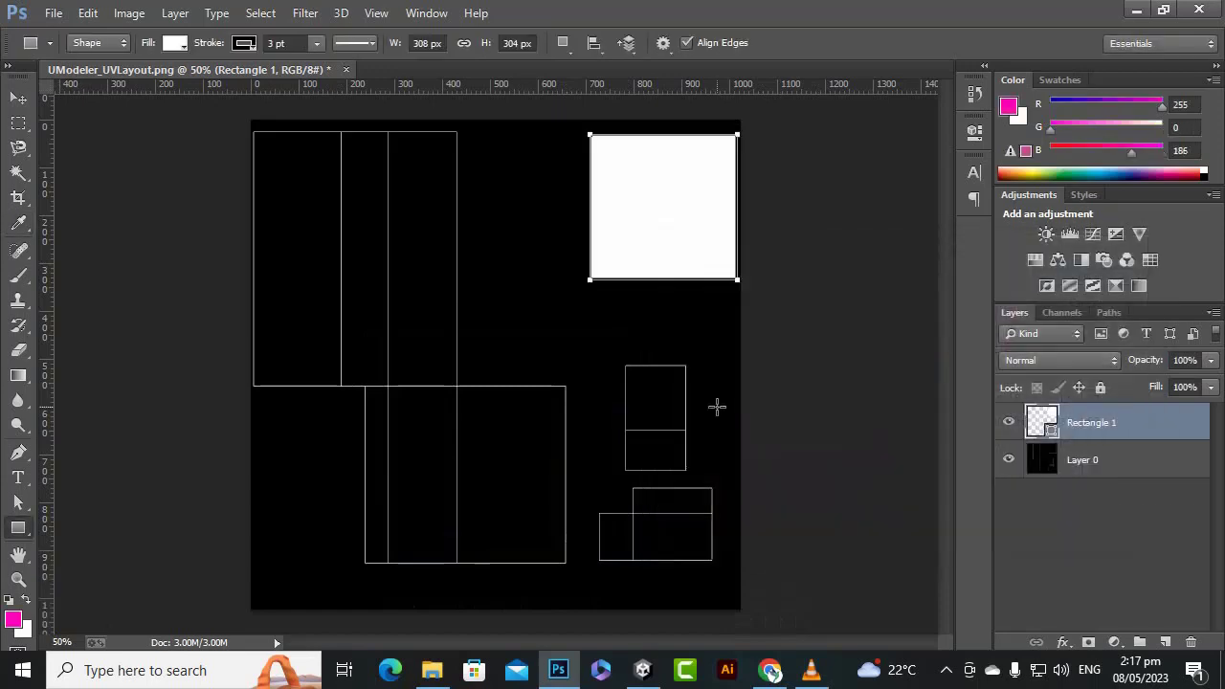
pyautogui.hotkey('alt', 'BackSpace')
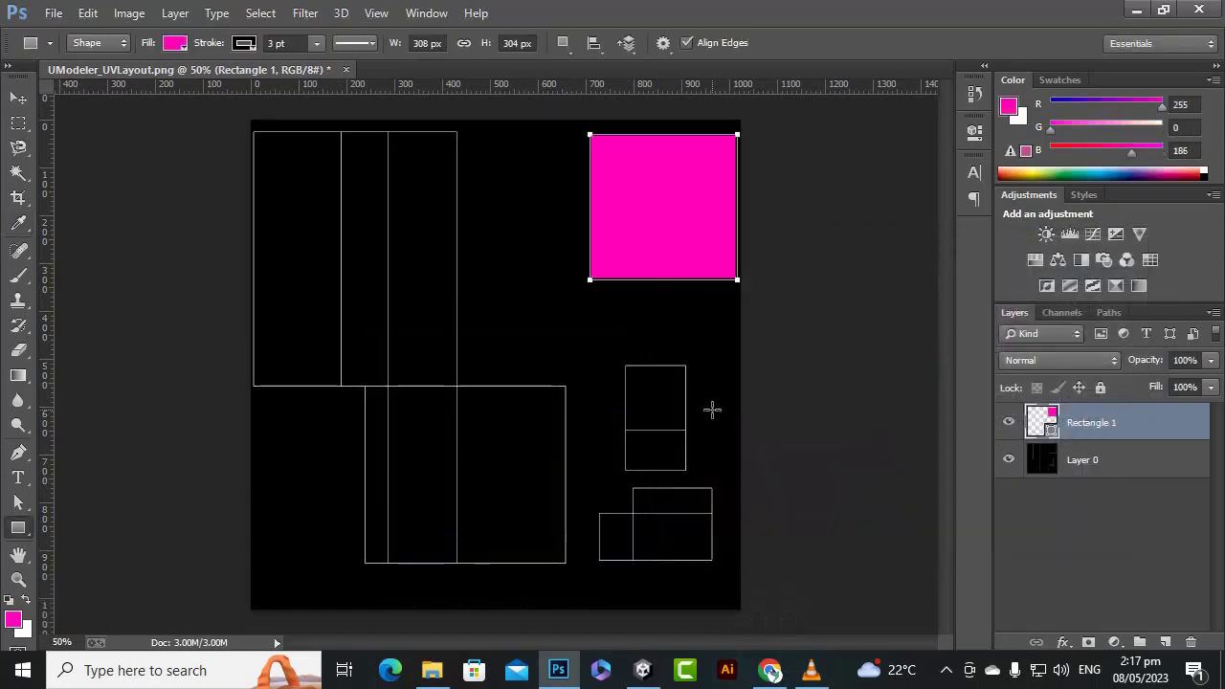
# - Duplicate the magenta rectangle onto the lower-right UV islands and stretch the copy to about 158% height to cover them
pyautogui.click(18, 97)
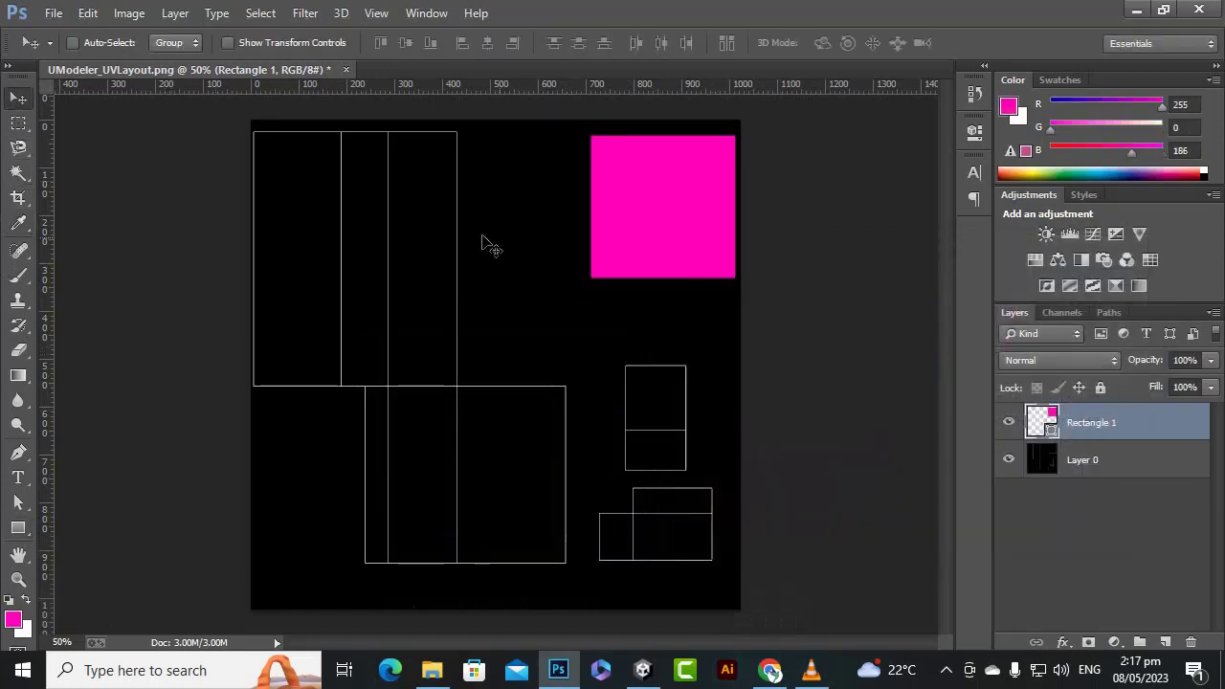
pyautogui.keyDown('alt'); pyautogui.moveTo(648, 247); pyautogui.dragTo(667, 579); pyautogui.keyUp('alt')
pyautogui.hotkey('ctrl', 't')
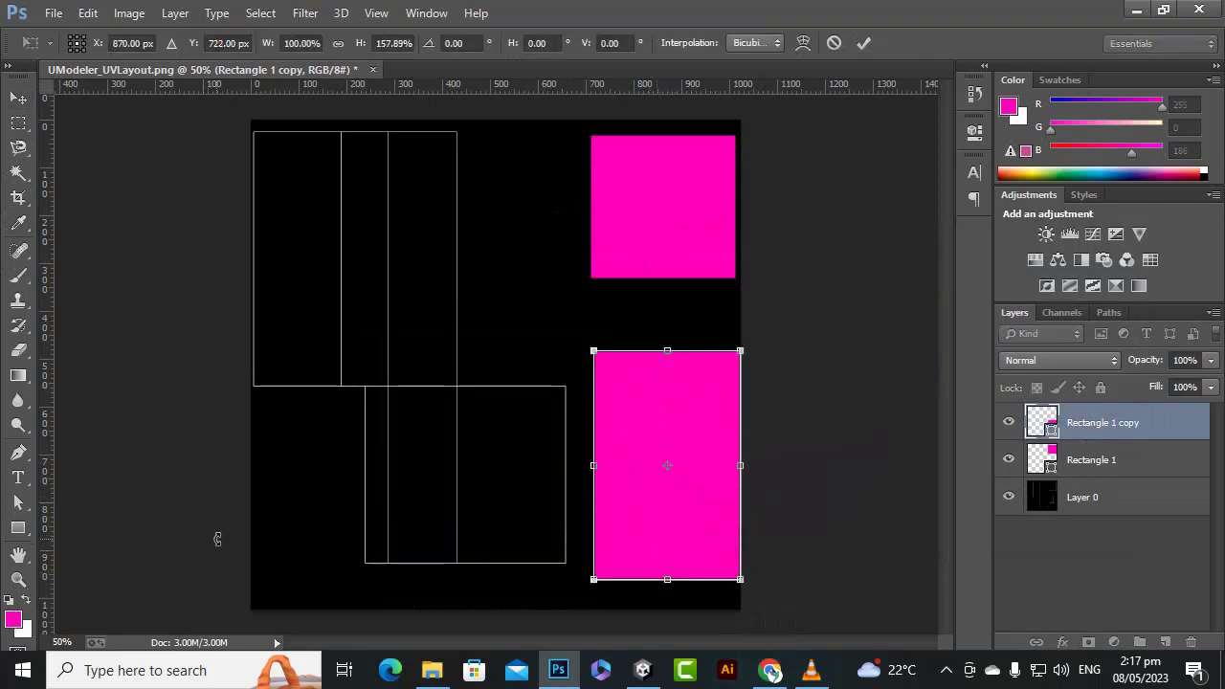
pyautogui.press('Return')
# - Set the foreground colour to blue 1000de and fill the lower rectangle copy with it
pyautogui.click(13, 619)
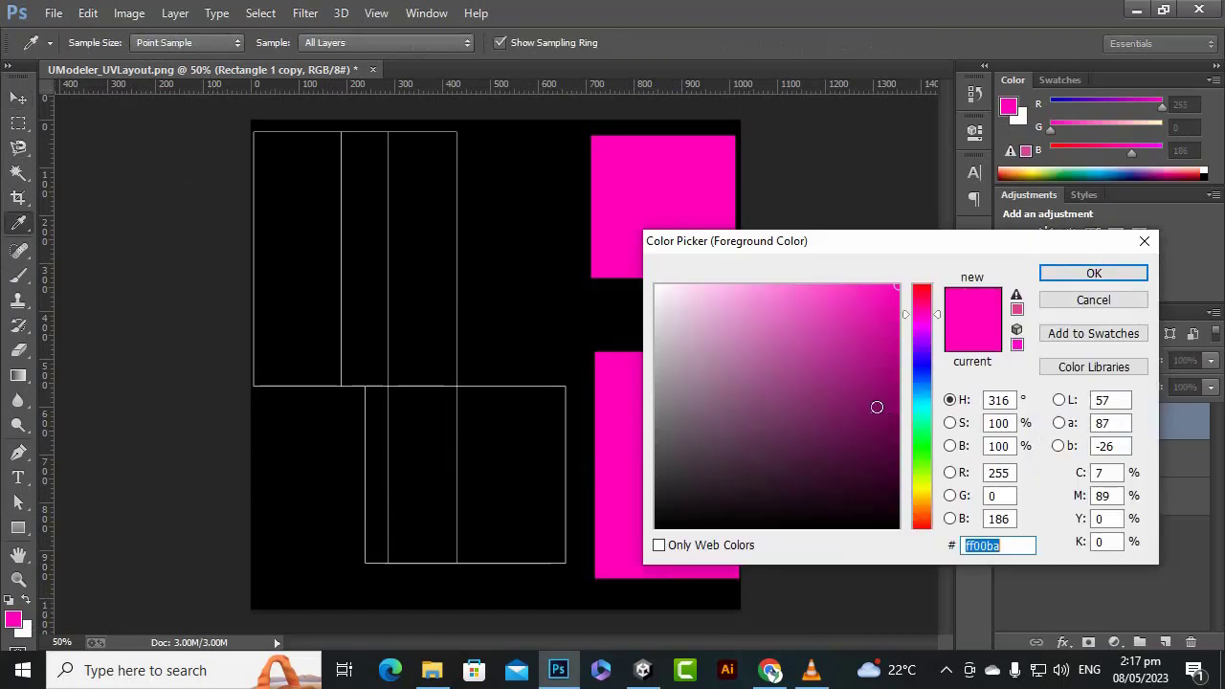
pyautogui.moveTo(800, 398)
pyautogui.mouseDown()
pyautogui.moveTo(852, 431)
pyautogui.moveTo(874, 412)
pyautogui.mouseUp()
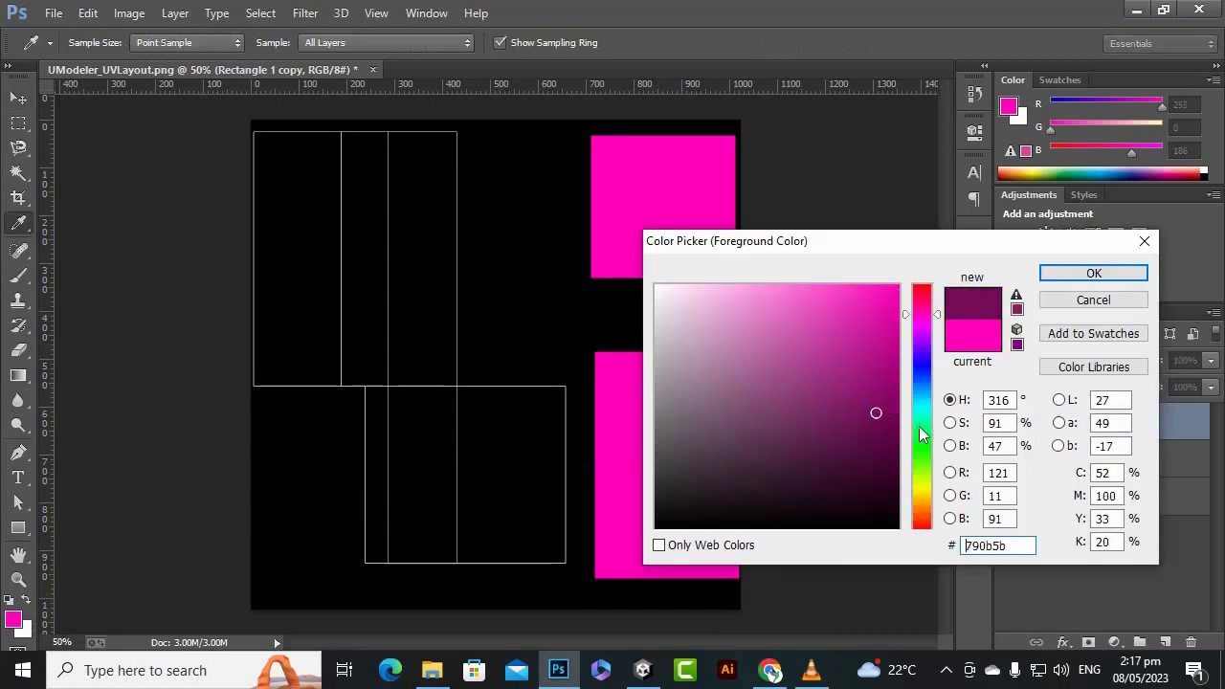
pyautogui.click(922, 362)
pyautogui.moveTo(866, 330); pyautogui.dragTo(897, 315)
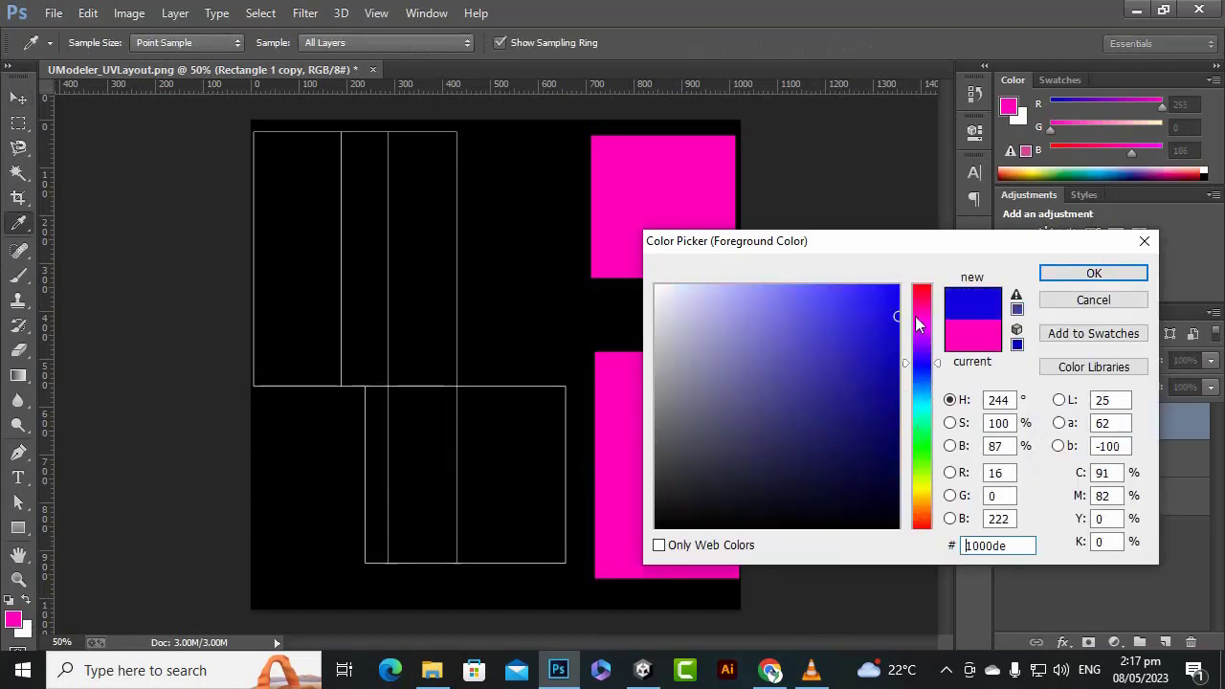
pyautogui.click(1094, 272)
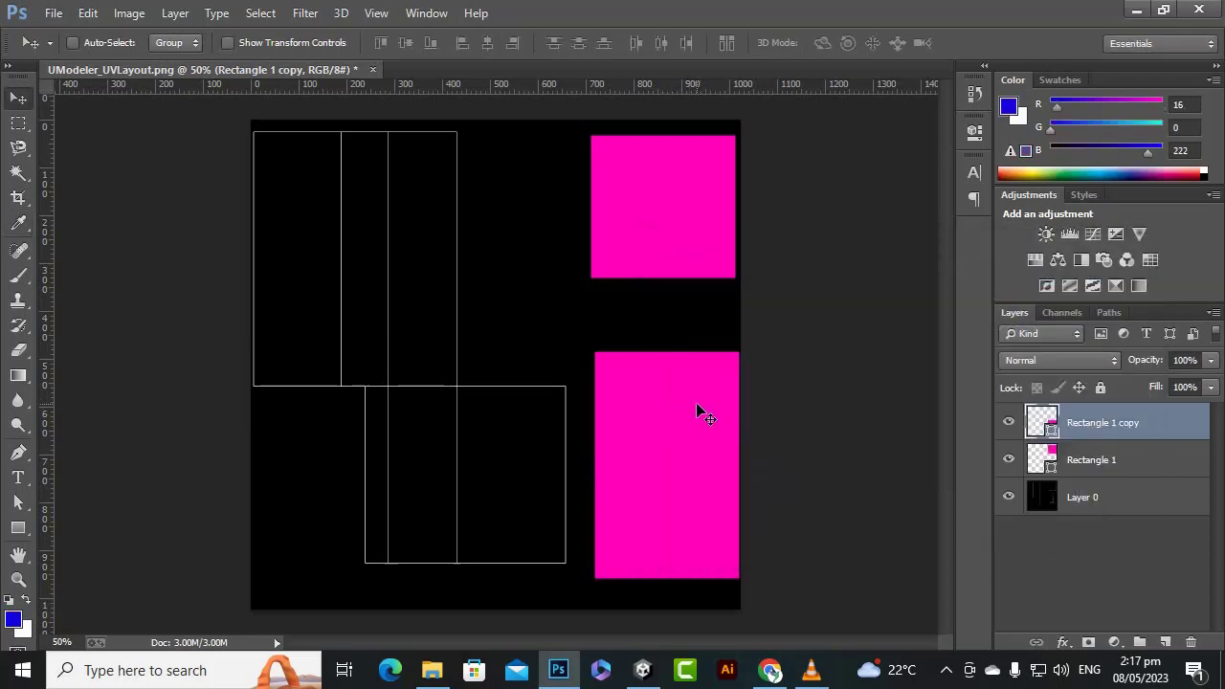
pyautogui.hotkey('alt', 'BackSpace')
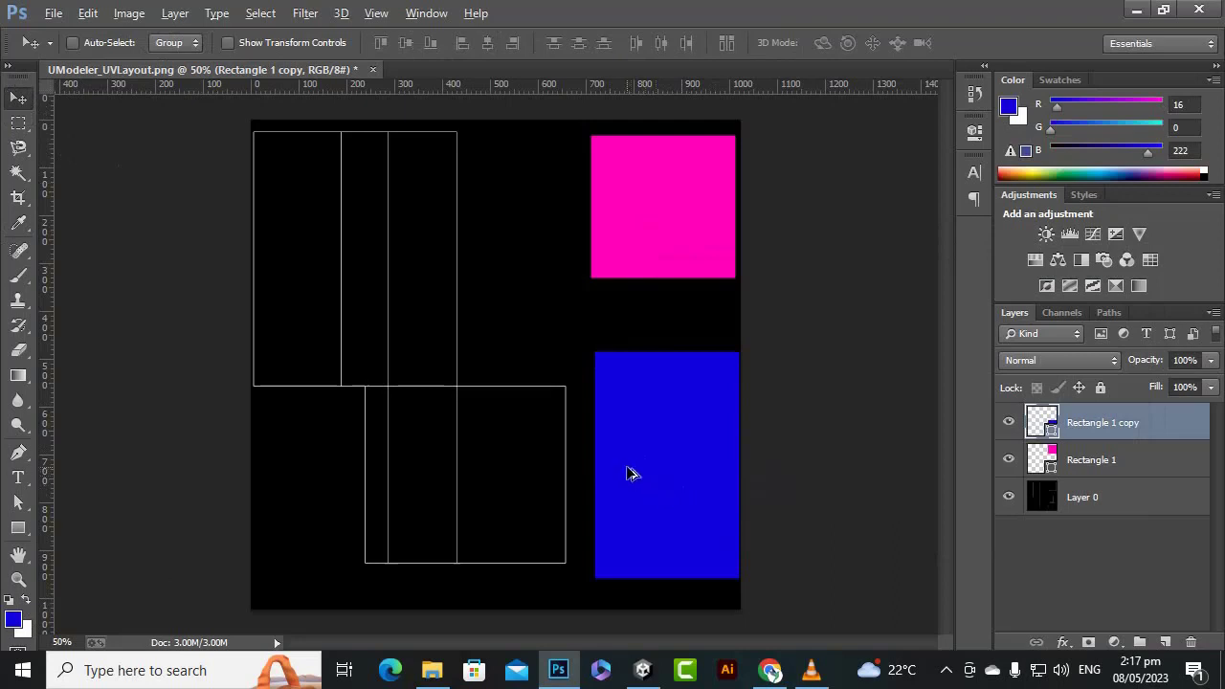
# - Duplicate the blue rectangle onto the large left UV islands and scale the copy to about 227% width and 200% height
pyautogui.moveTo(627, 472); pyautogui.dragTo(366, 242)
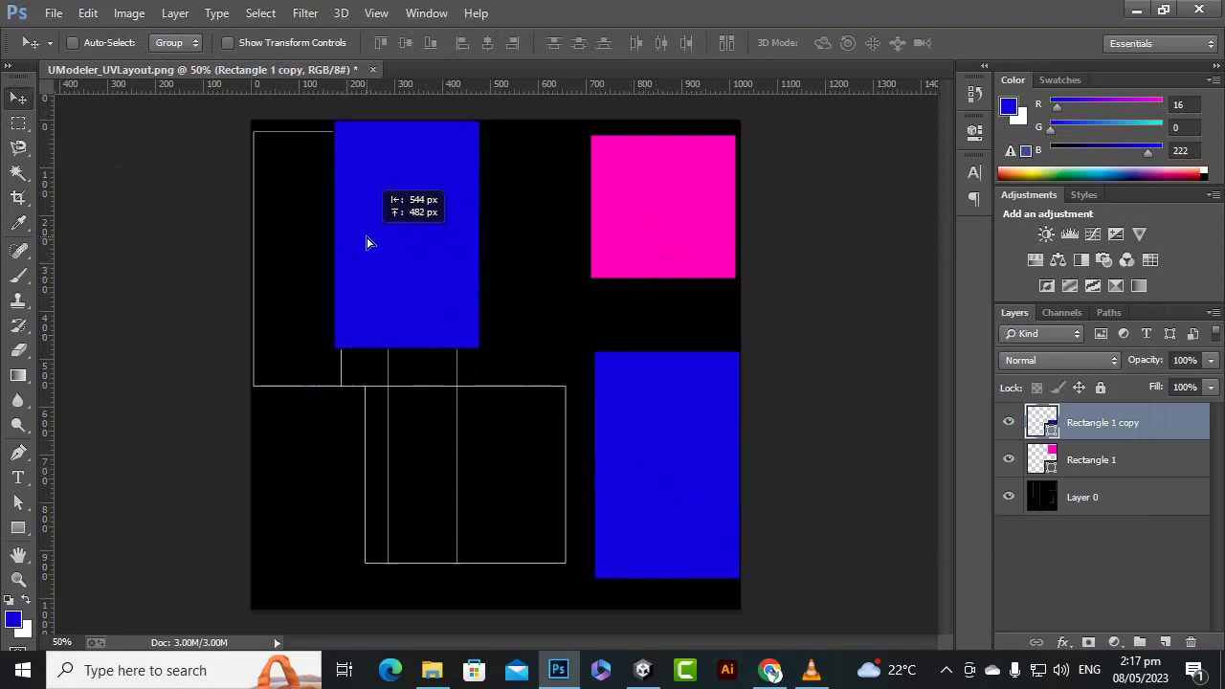
pyautogui.hotkey('ctrl', 't')
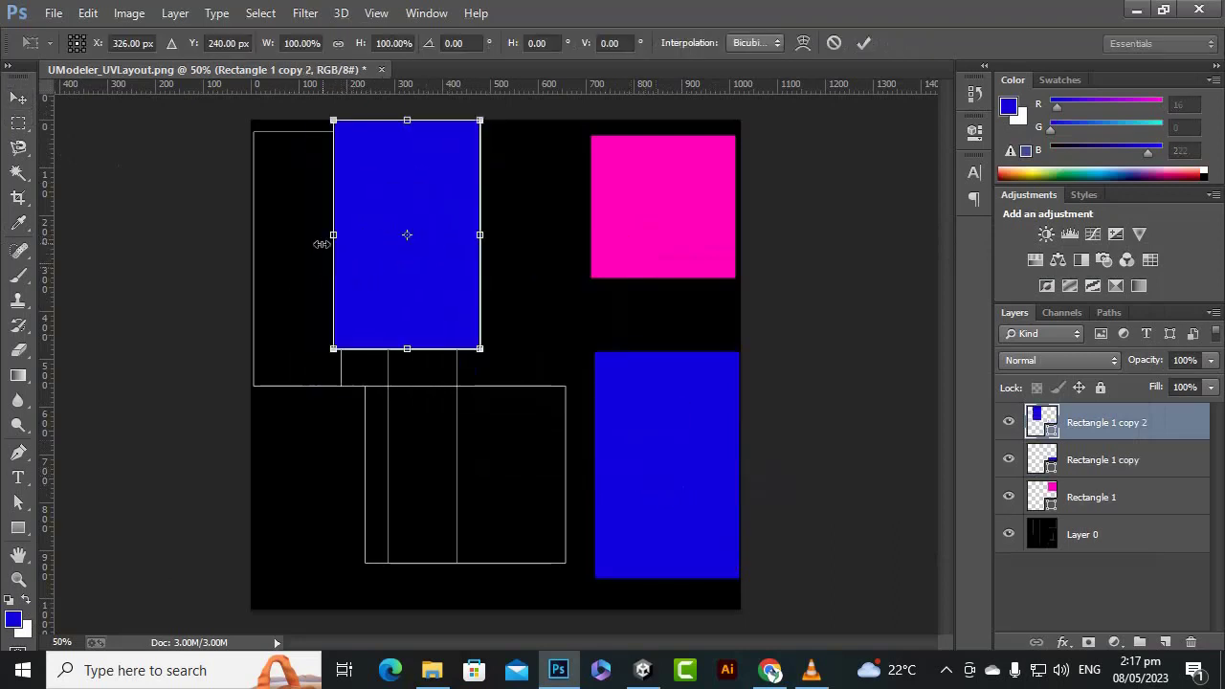
pyautogui.moveTo(337, 236); pyautogui.dragTo(239, 235)
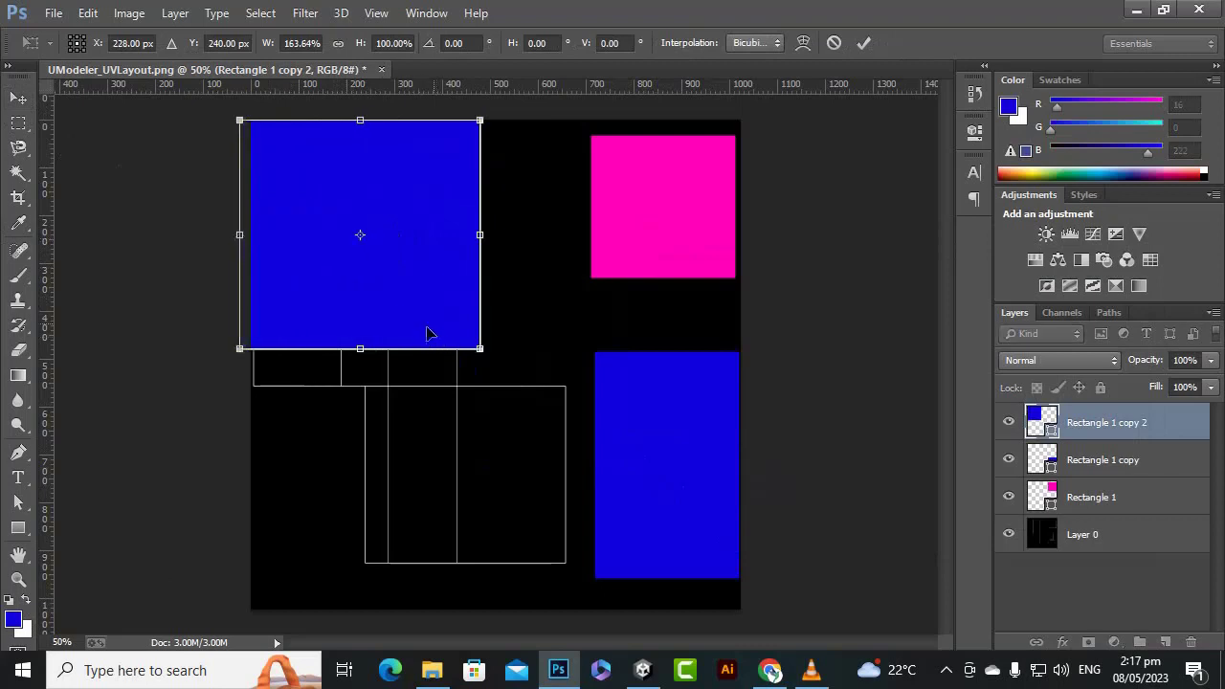
pyautogui.moveTo(350, 350); pyautogui.dragTo(341, 580)
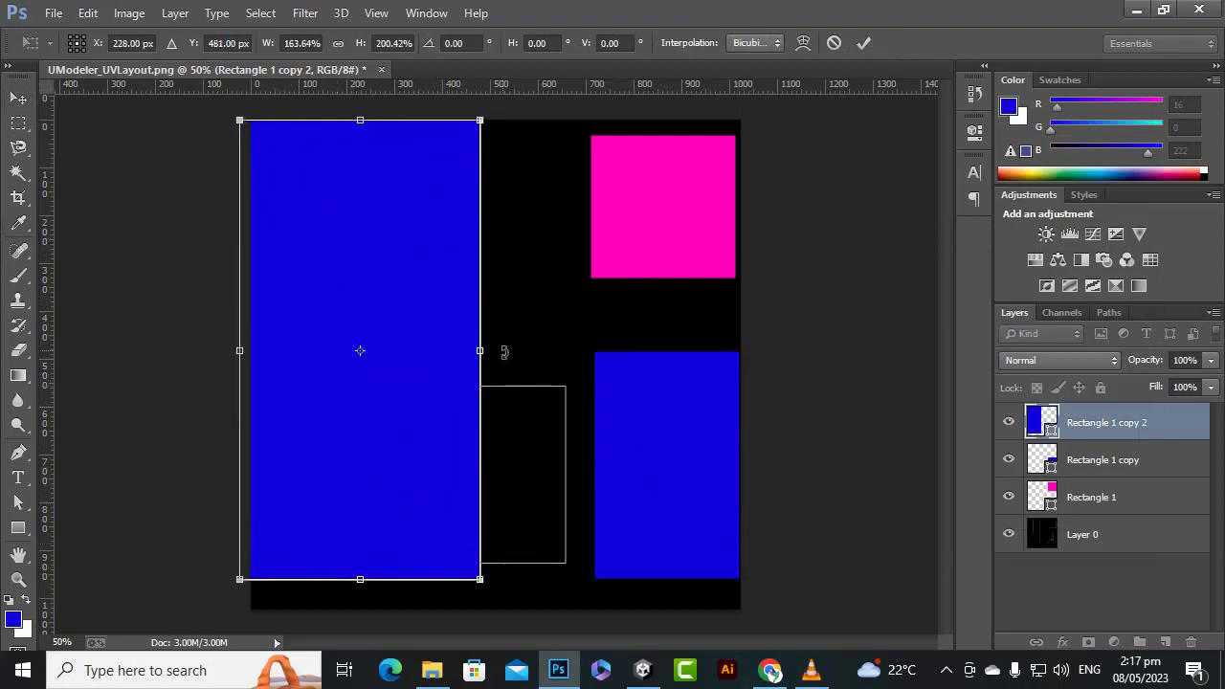
pyautogui.moveTo(483, 350); pyautogui.dragTo(574, 350)
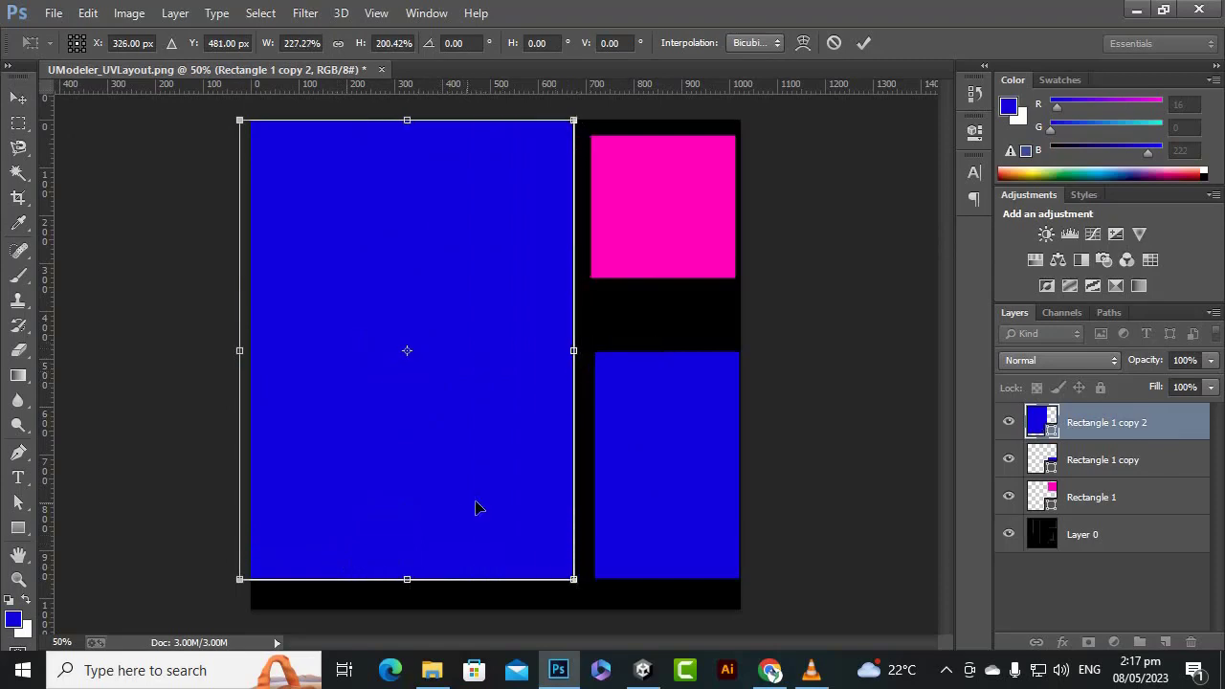
pyautogui.press('Return')
# - Set the foreground colour to green 00c520 and fill the large left rectangle with it
pyautogui.click(14, 620)
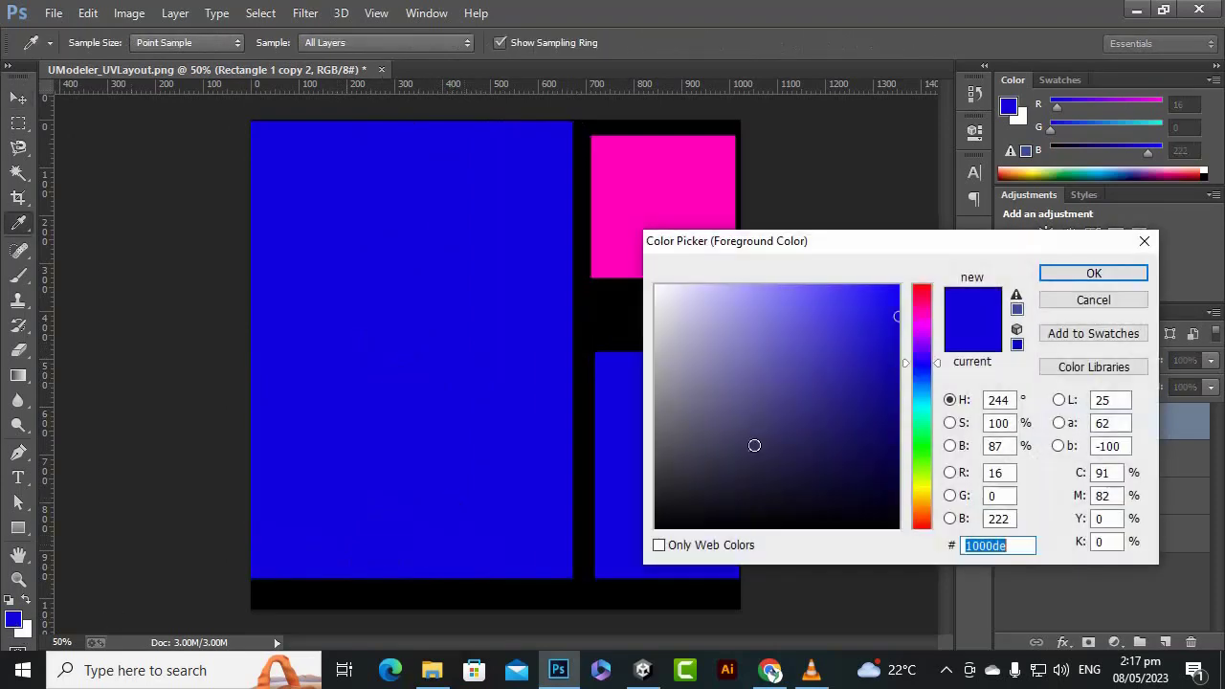
pyautogui.write('00c520')
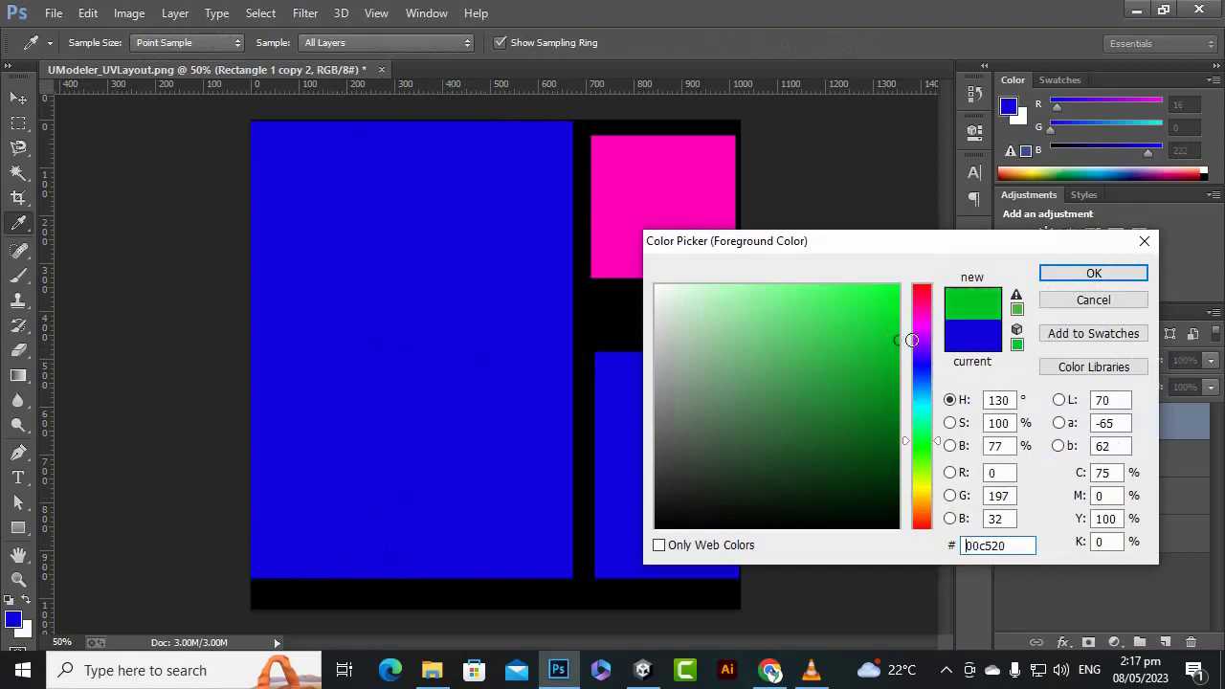
pyautogui.click(1096, 274)
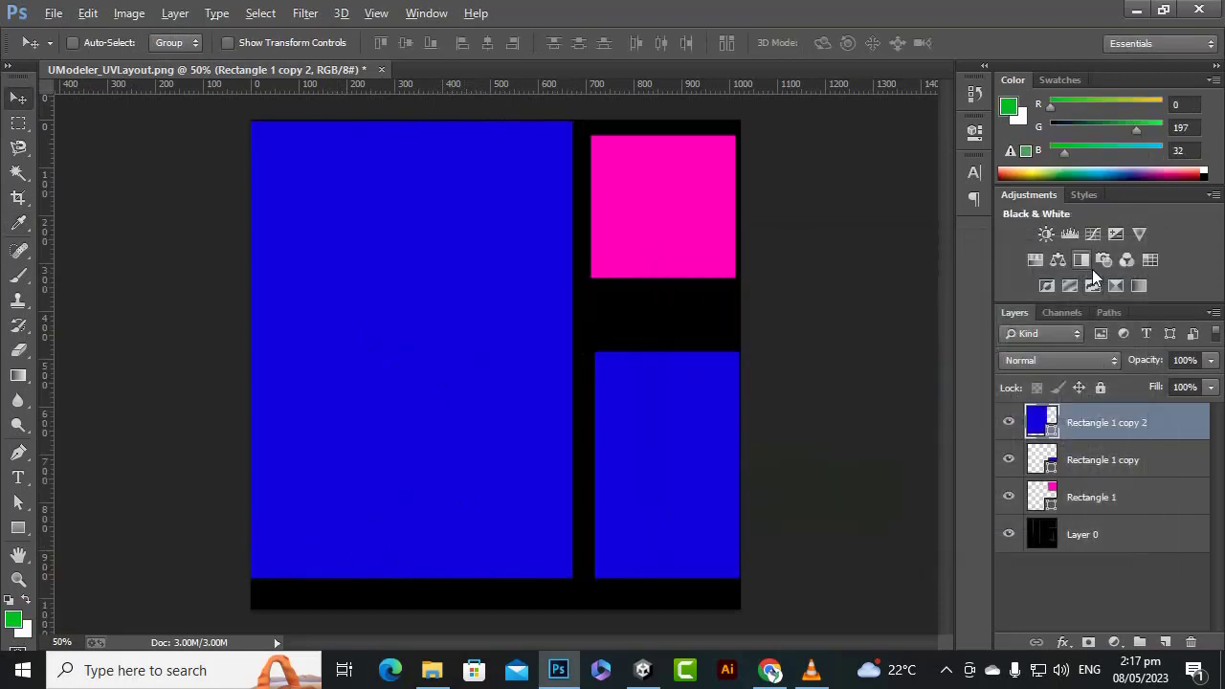
pyautogui.hotkey('alt', 'BackSpace')
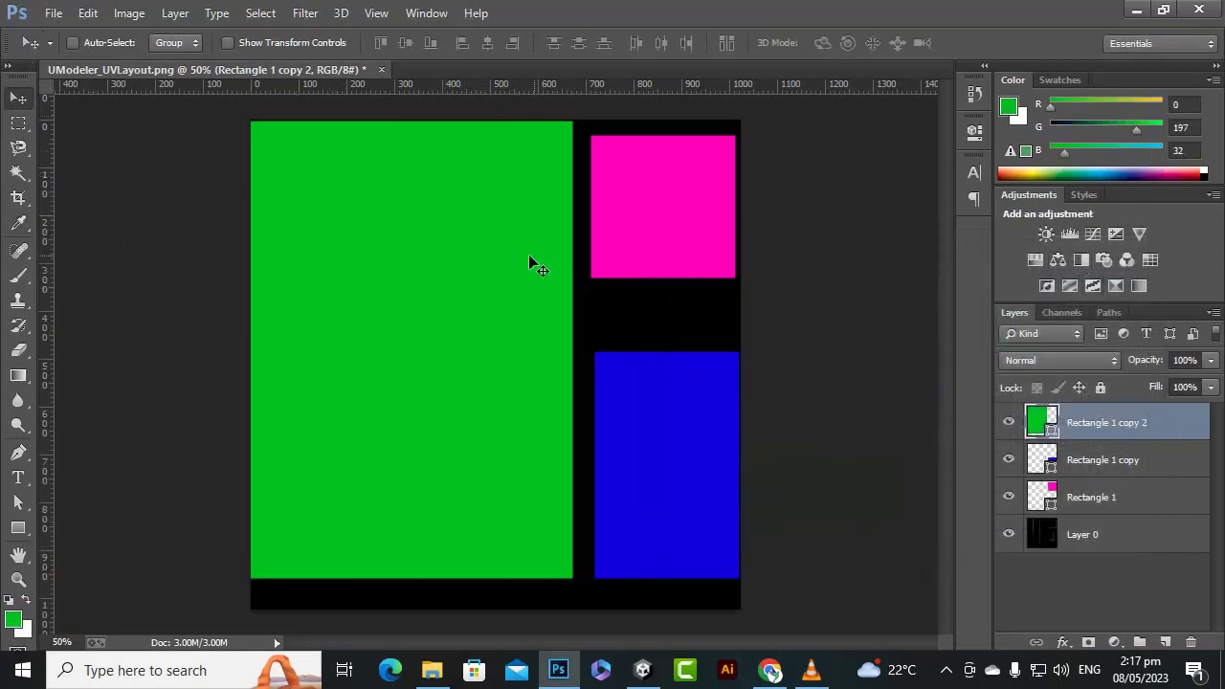
# - Save the coloured layout to the Desktop as a PNG named test, with smallest compression and no interlacing
pyautogui.click(53, 13)
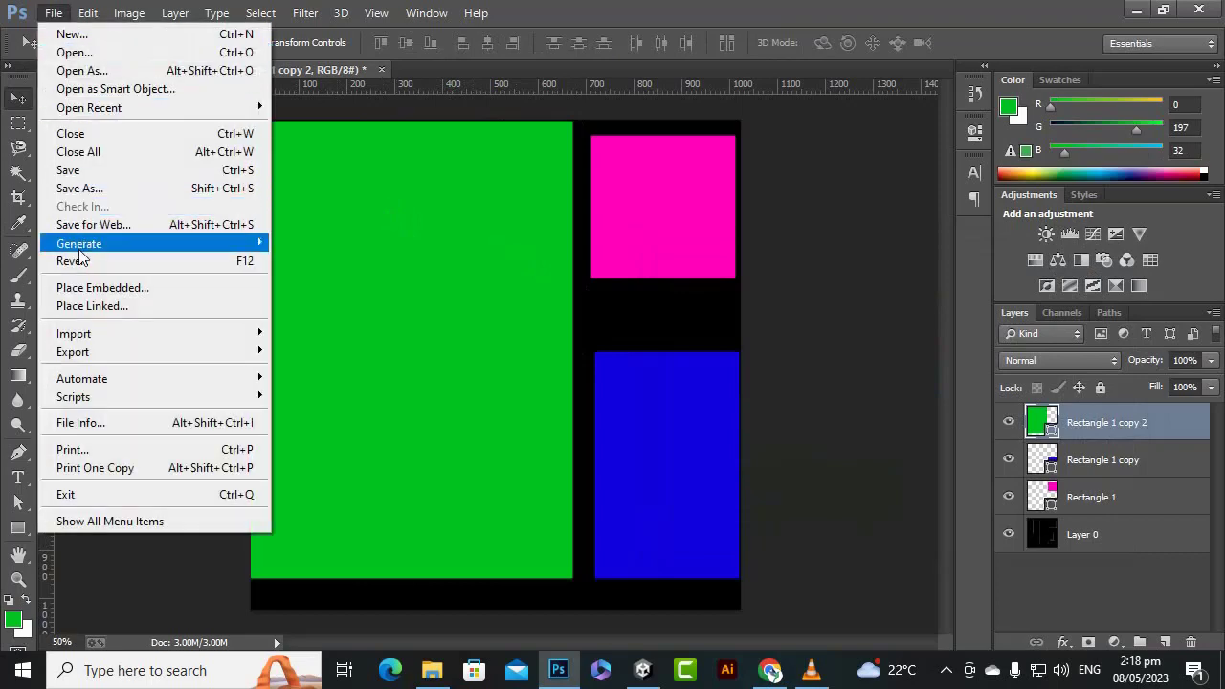
pyautogui.click(100, 190)
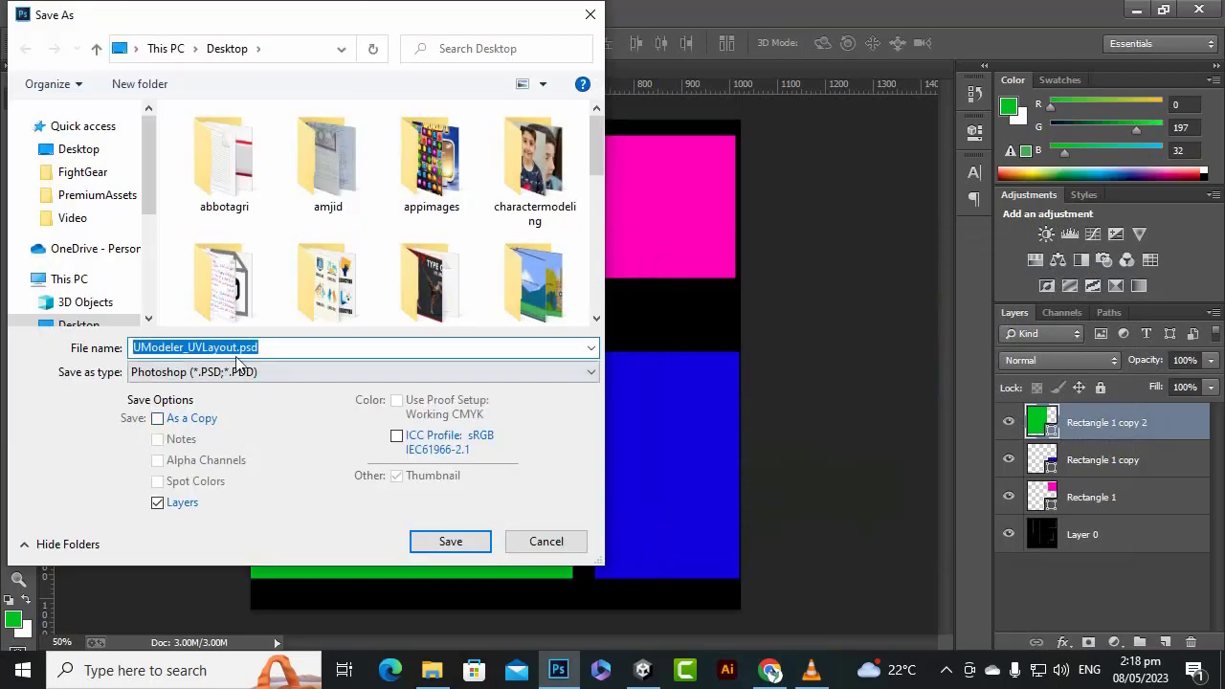
pyautogui.click(233, 374)
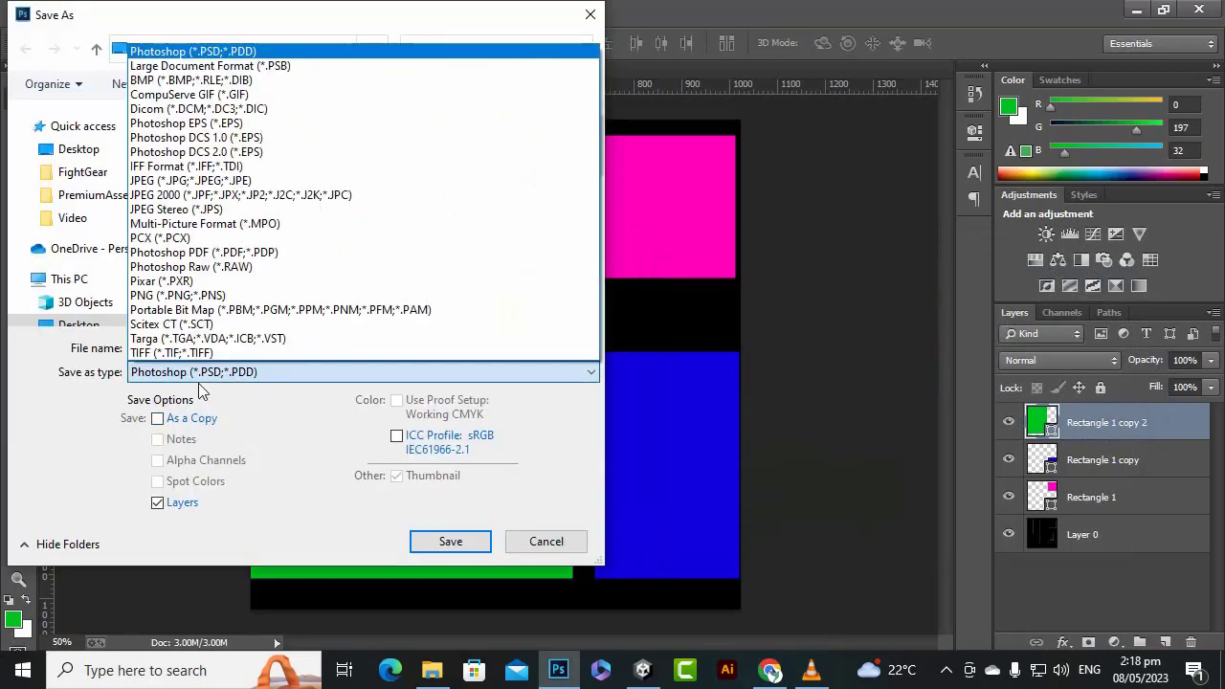
pyautogui.click(182, 293)
pyautogui.doubleClick(192, 348)
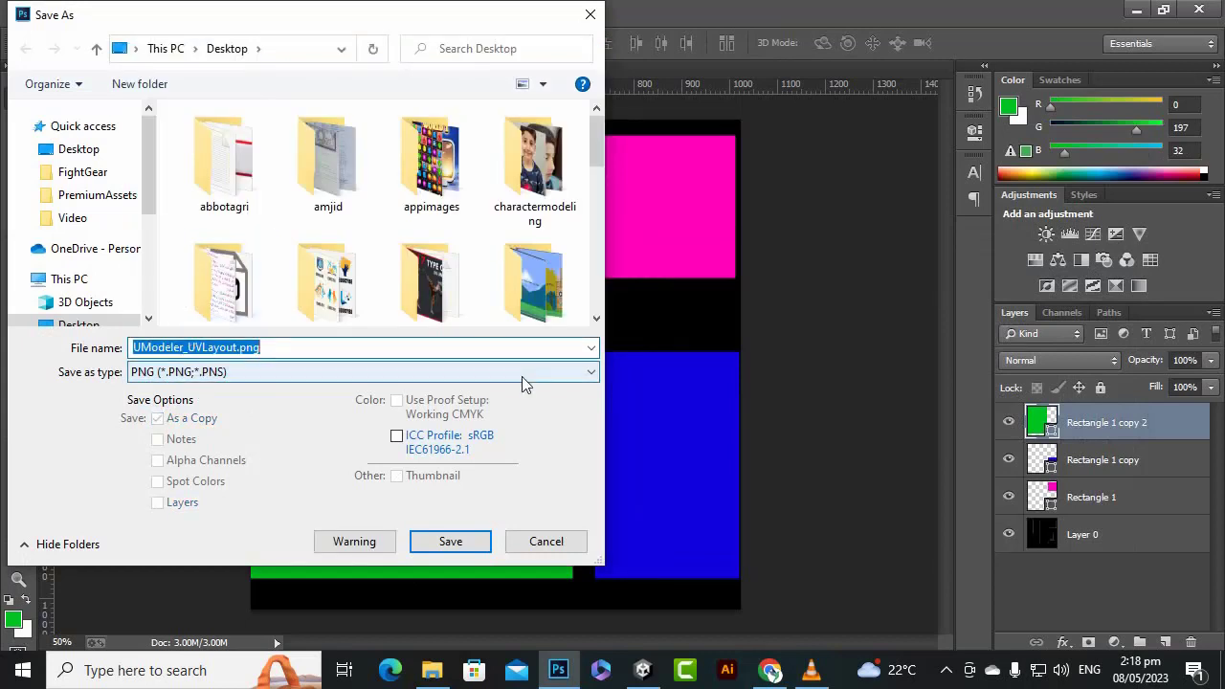
pyautogui.write('test')
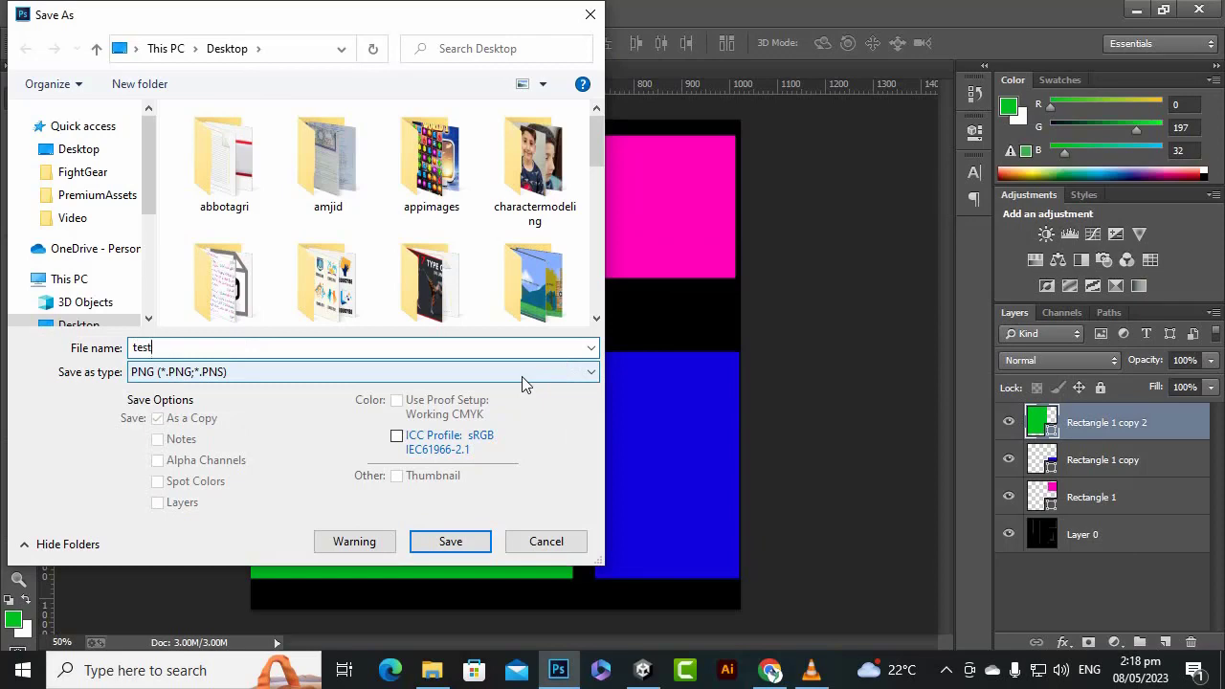
pyautogui.press('Return')
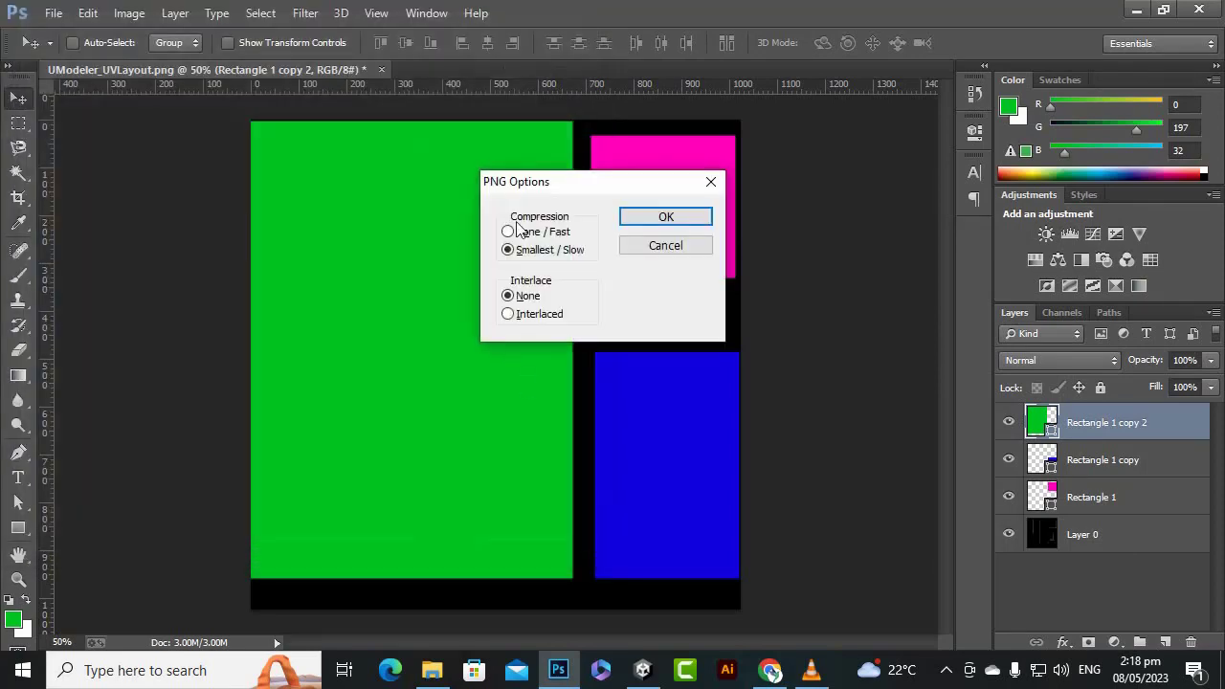
pyautogui.click(638, 219)
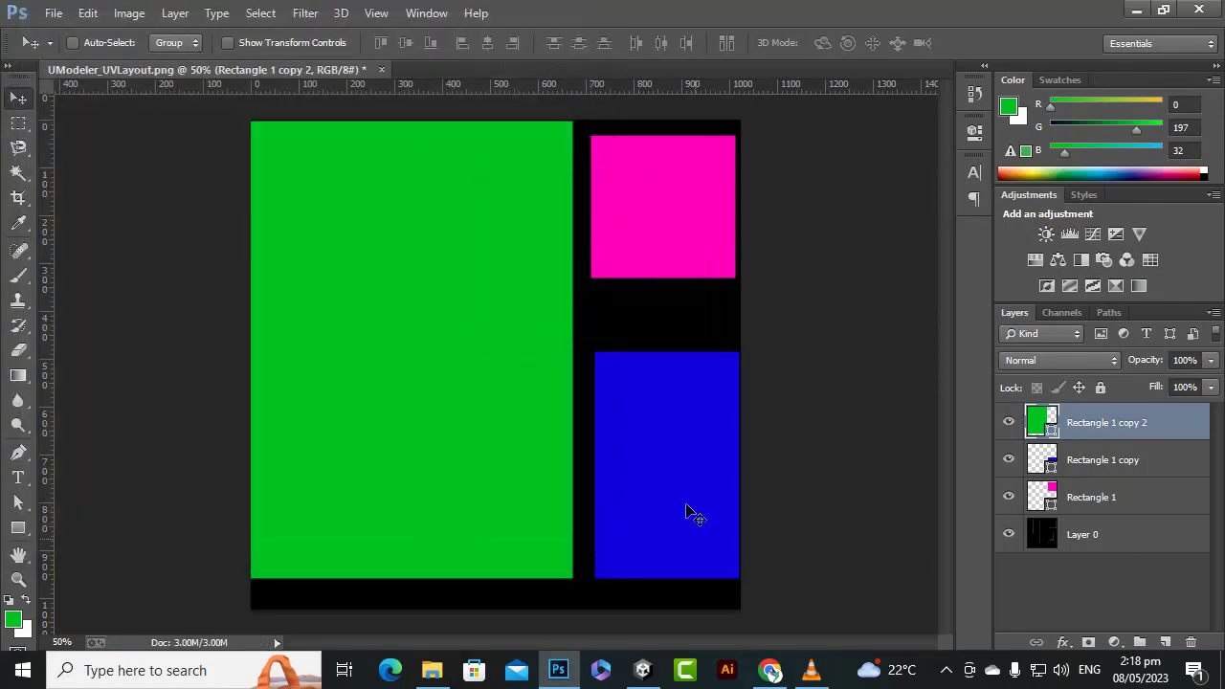
# - Switch to File Explorer and look through the Desktop folder for the saved test.png texture
pyautogui.click(647, 670)
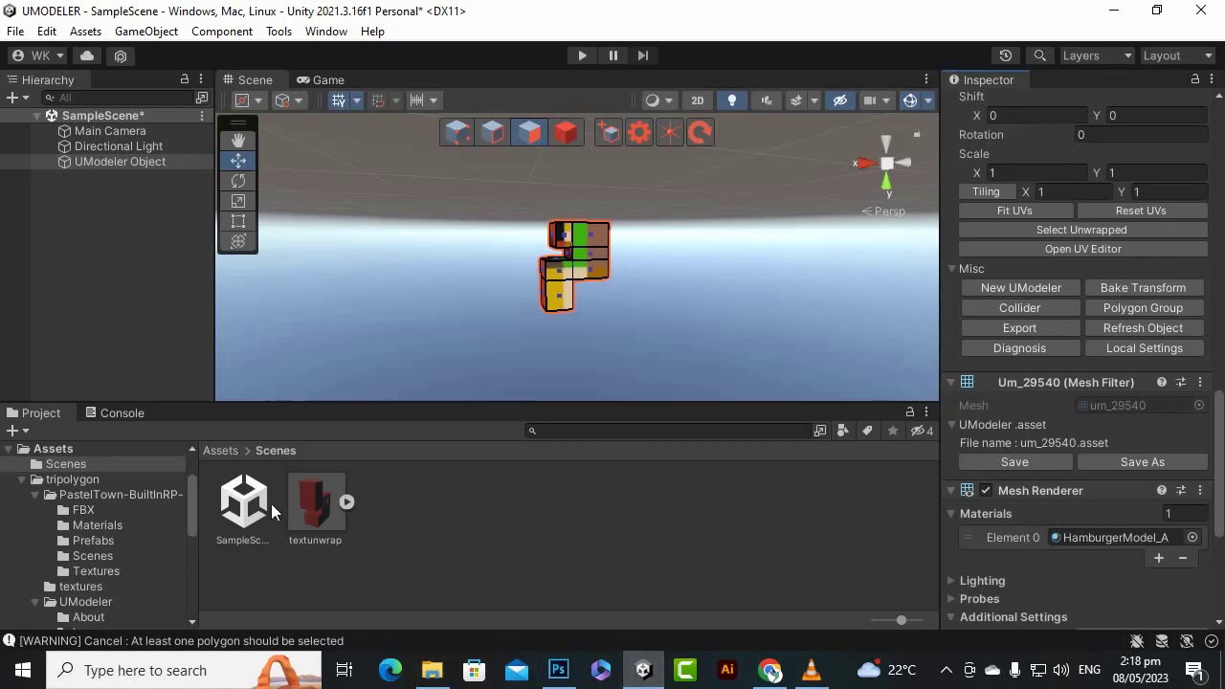
pyautogui.click(432, 670)
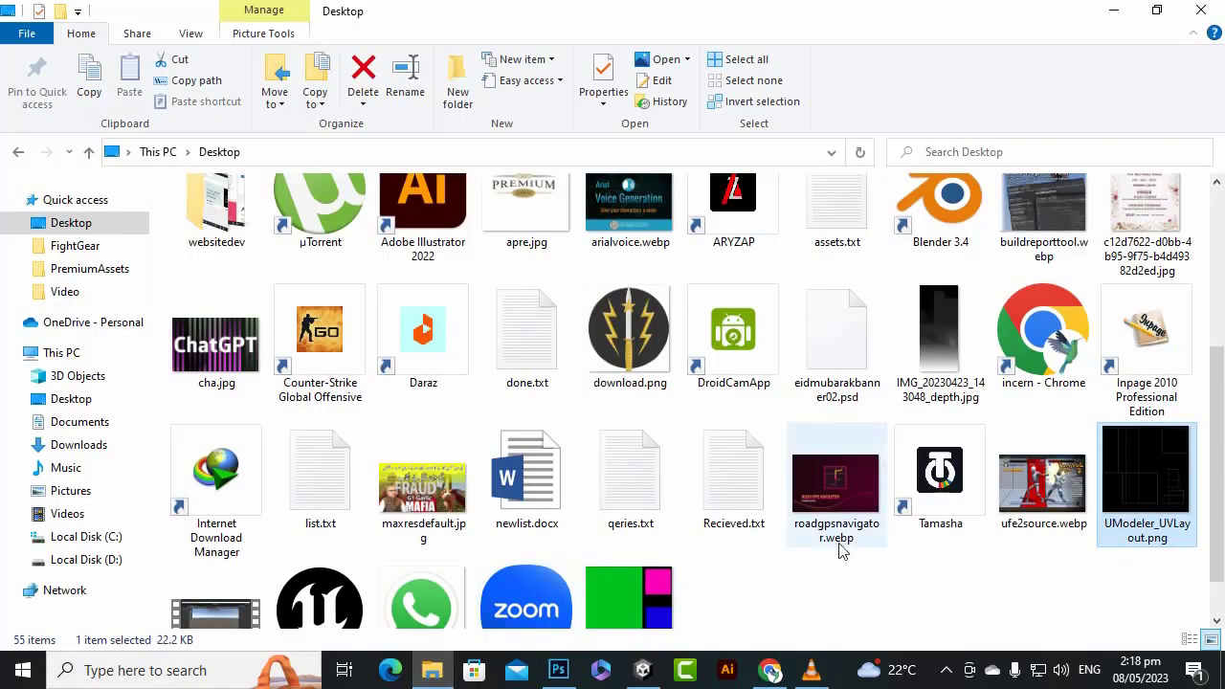
pyautogui.scroll(-1, 842, 555)
pyautogui.scroll(5, 766, 502)
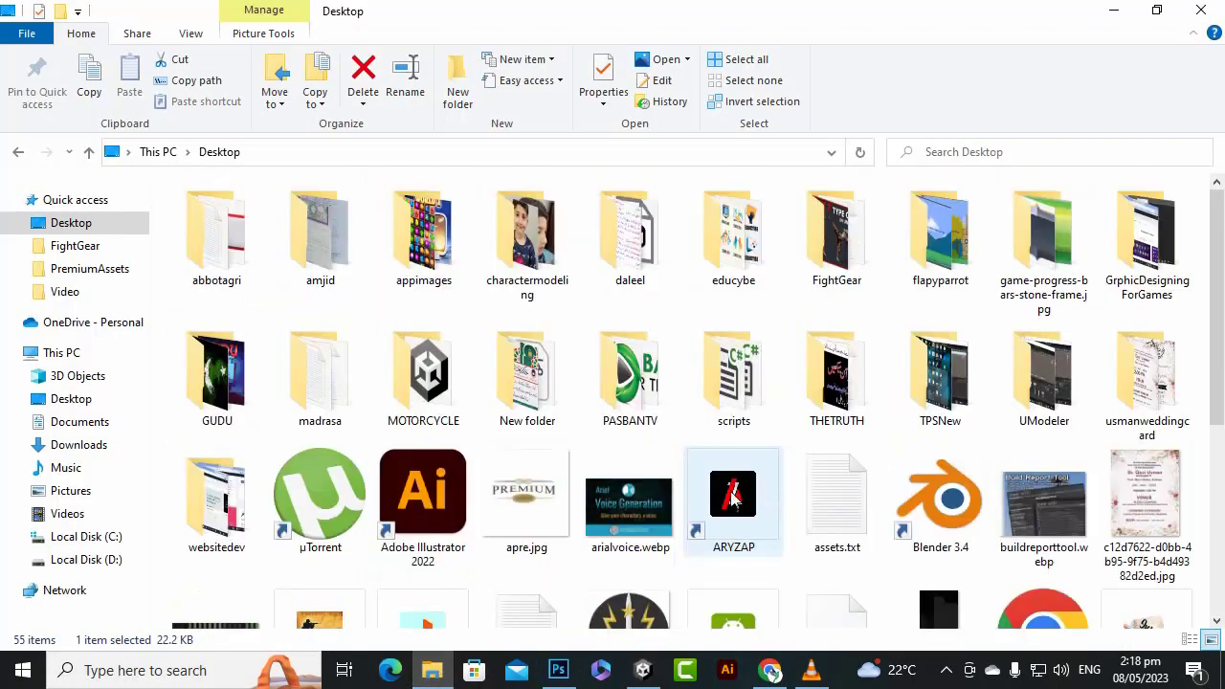
pyautogui.scroll(-3, 733, 493)
pyautogui.scroll(3, 756, 495)
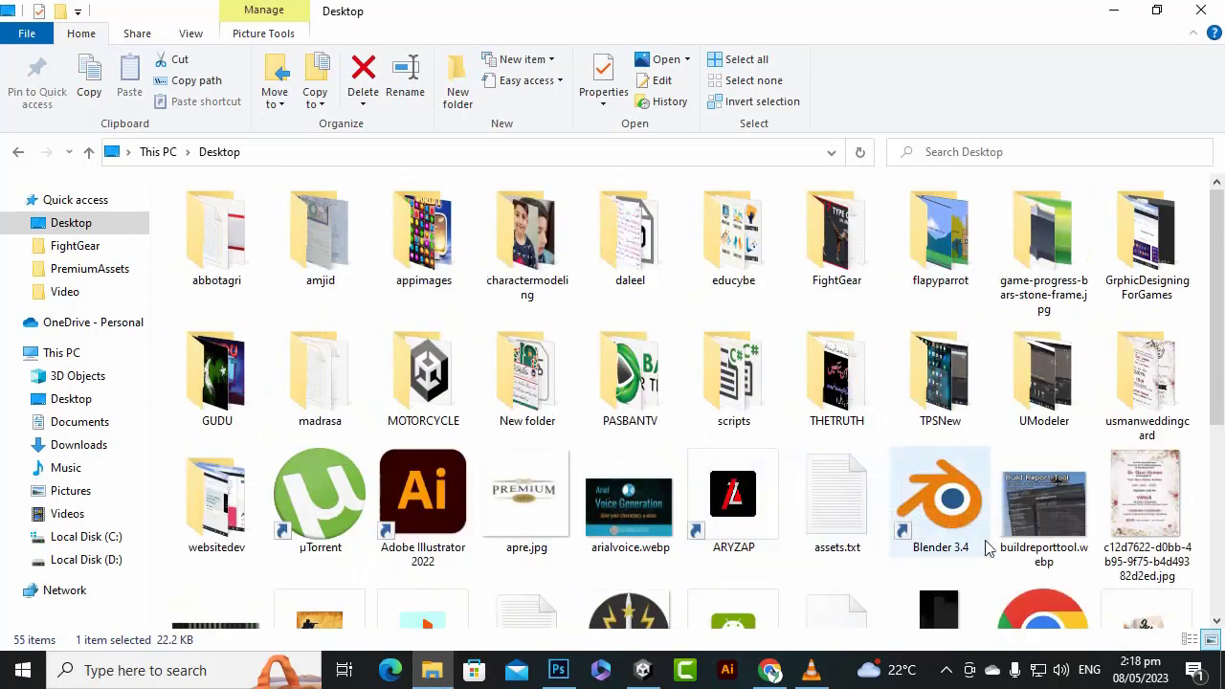
pyautogui.scroll(-2, 679, 505)
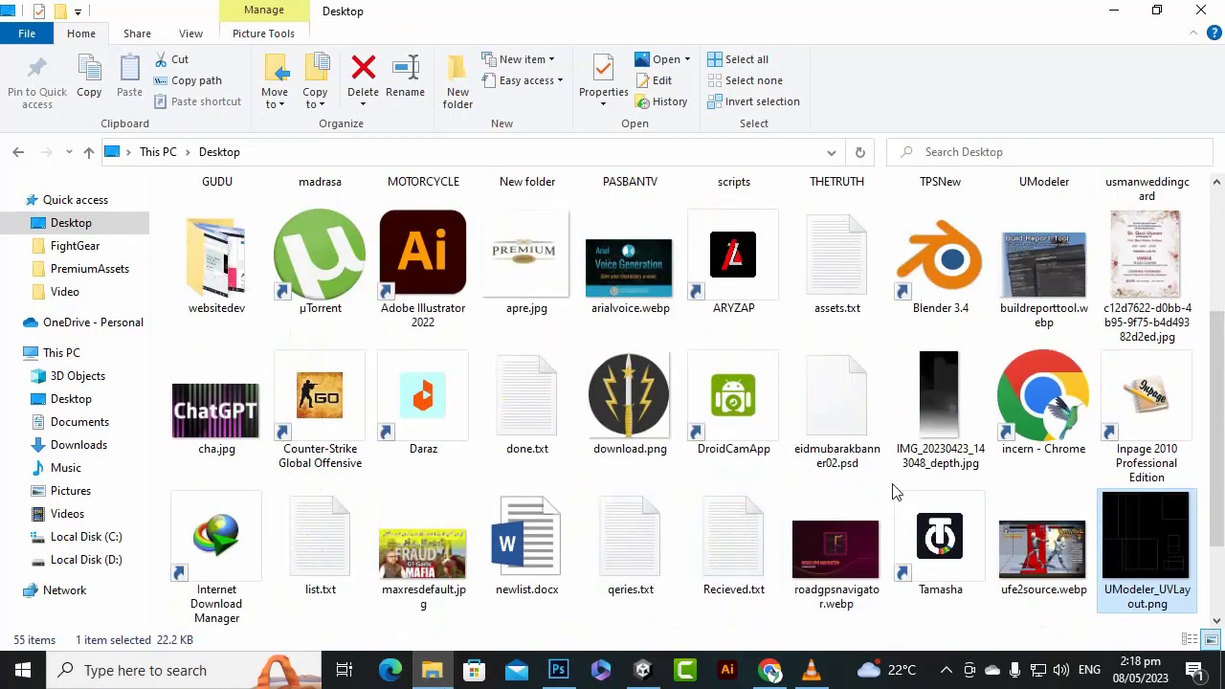
pyautogui.scroll(-2, 913, 569)
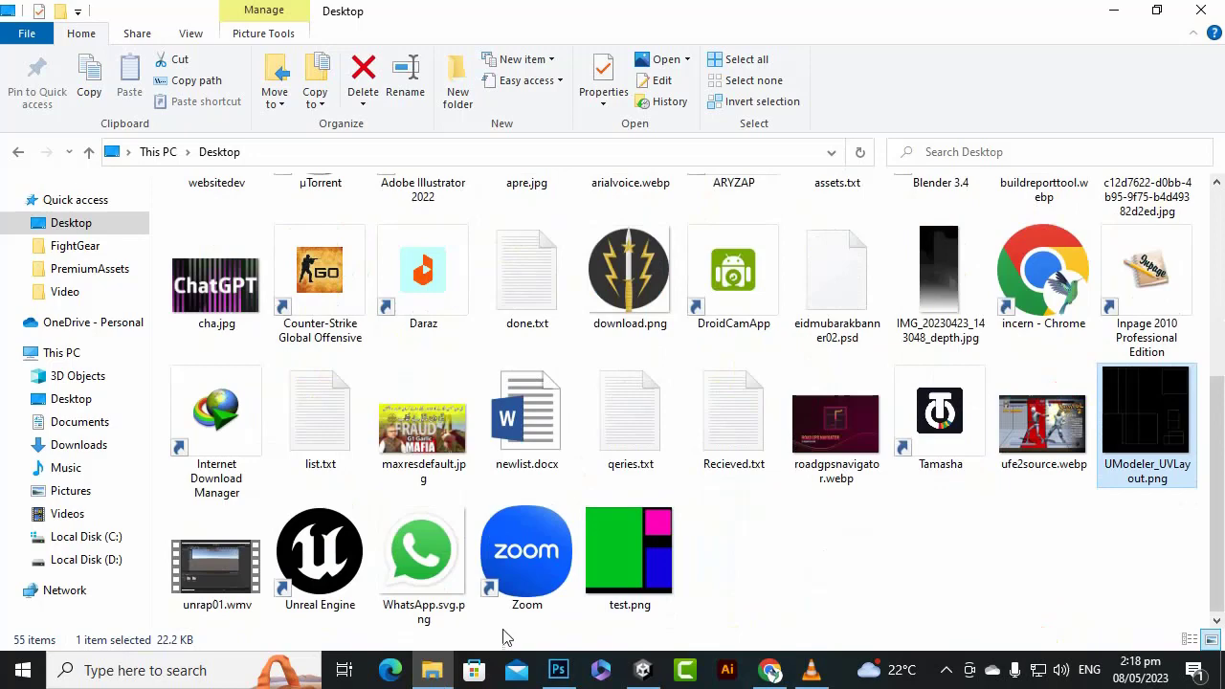
pyautogui.click(933, 548)
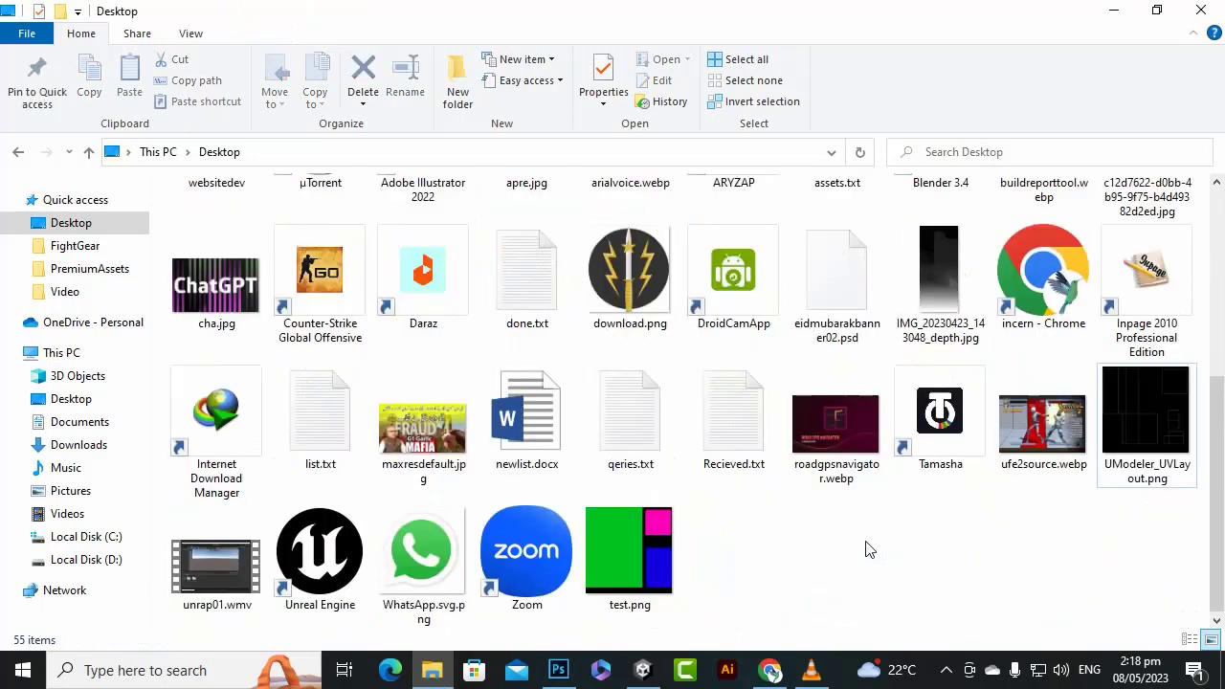
pyautogui.scroll(3, 866, 545)
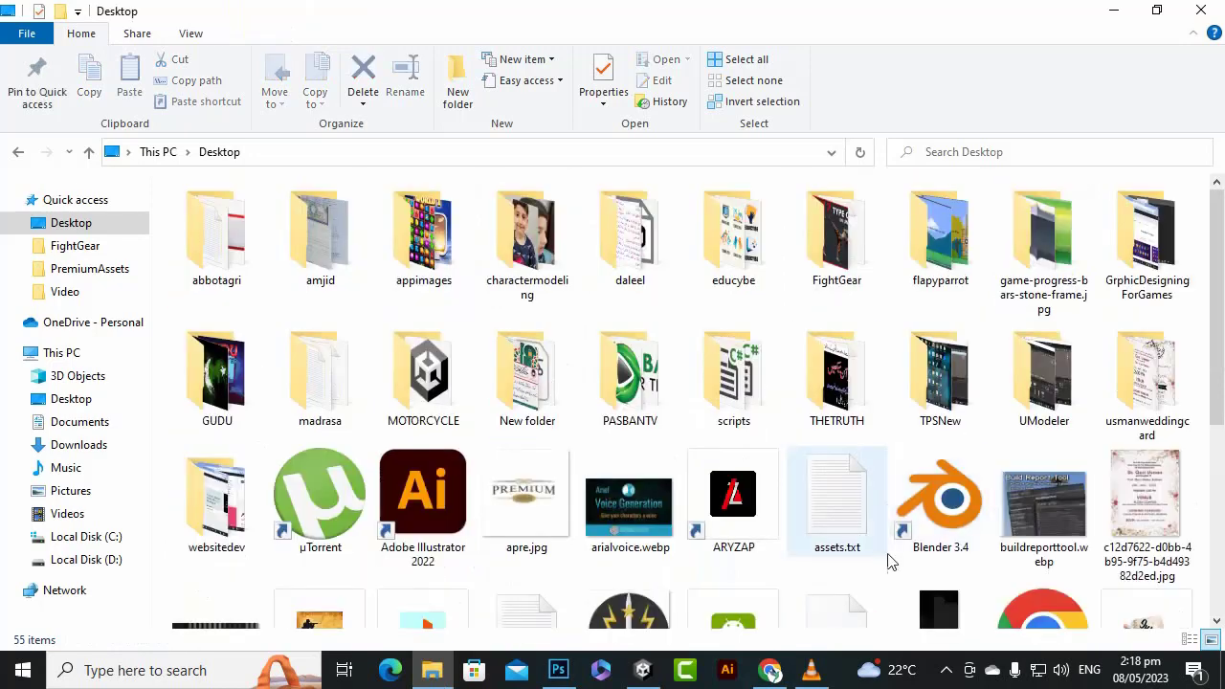
pyautogui.click(643, 550)
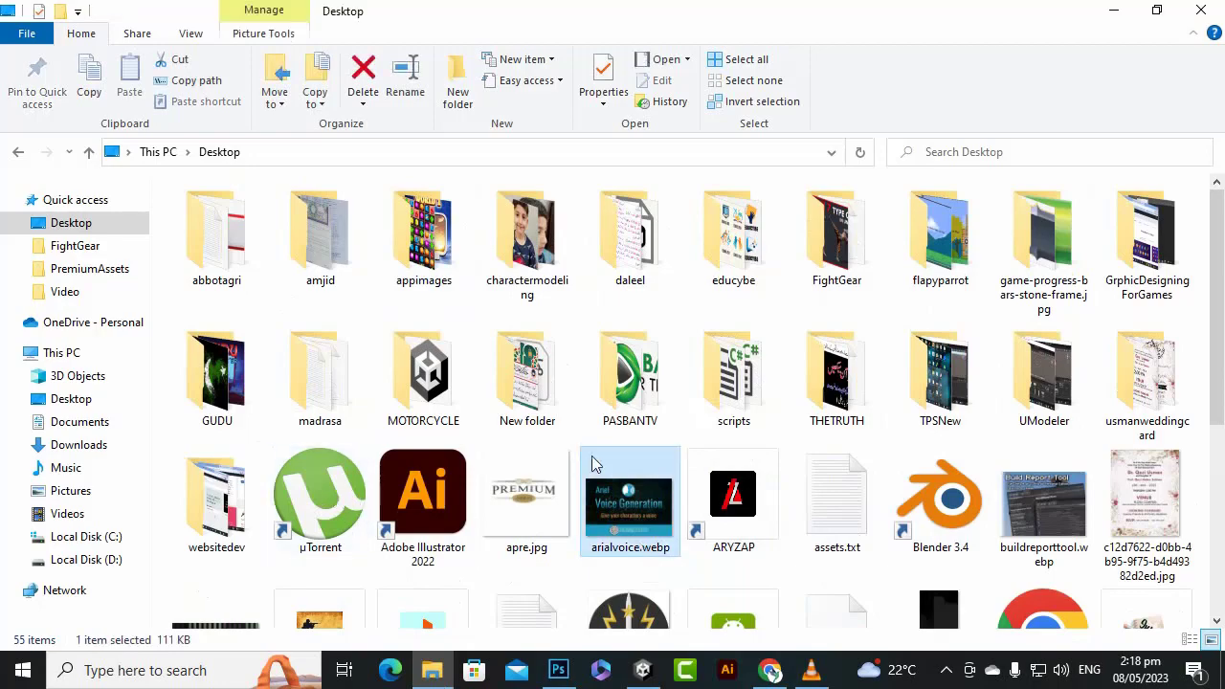
# - Return to Photoshop and save the coloured layout as a PNG named test.png on the Desktop, replacing any existing file
pyautogui.click(558, 670)
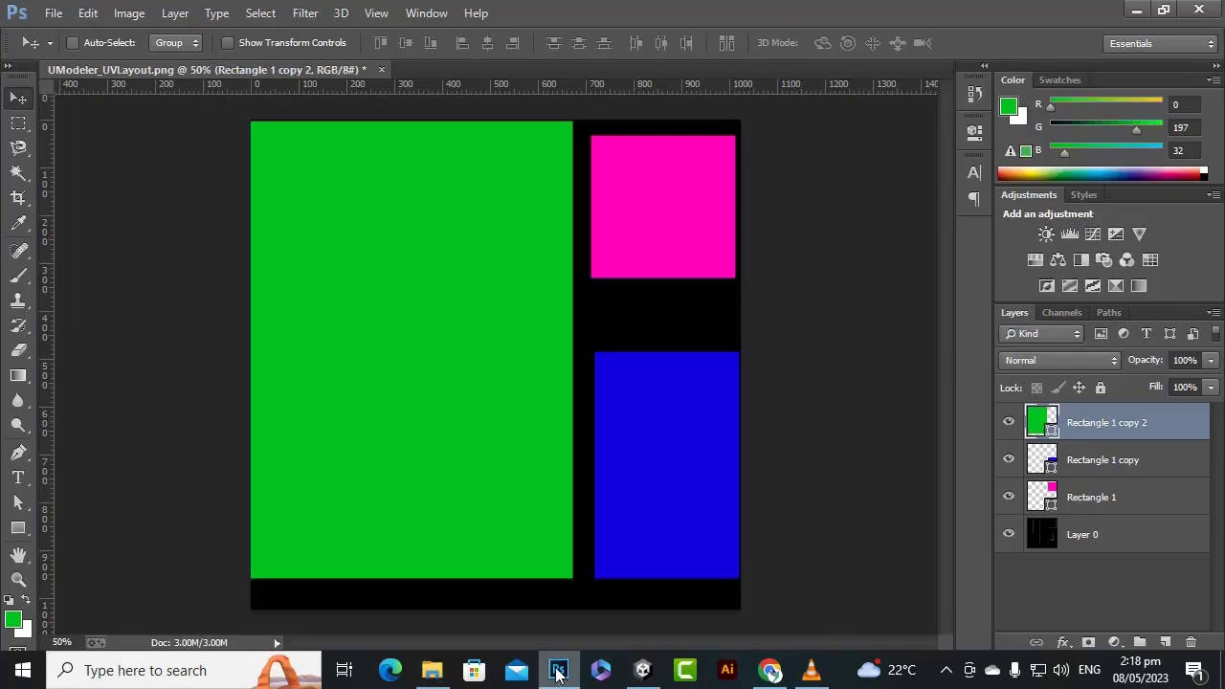
pyautogui.click(55, 13)
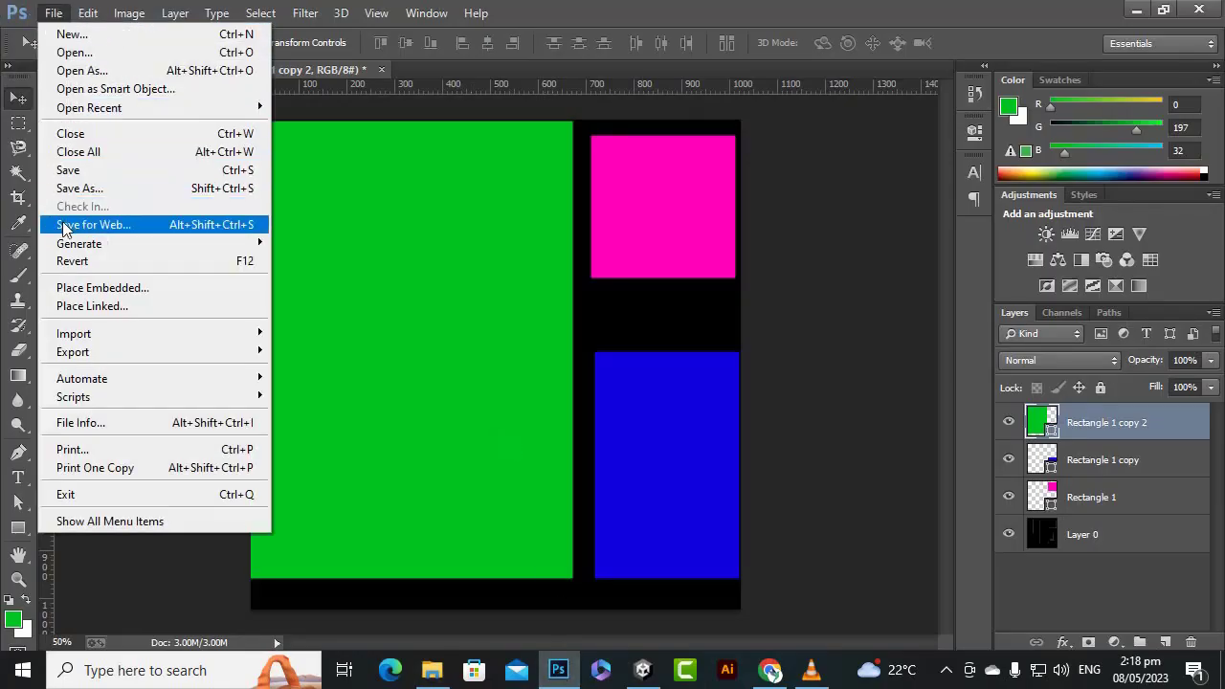
pyautogui.click(77, 186)
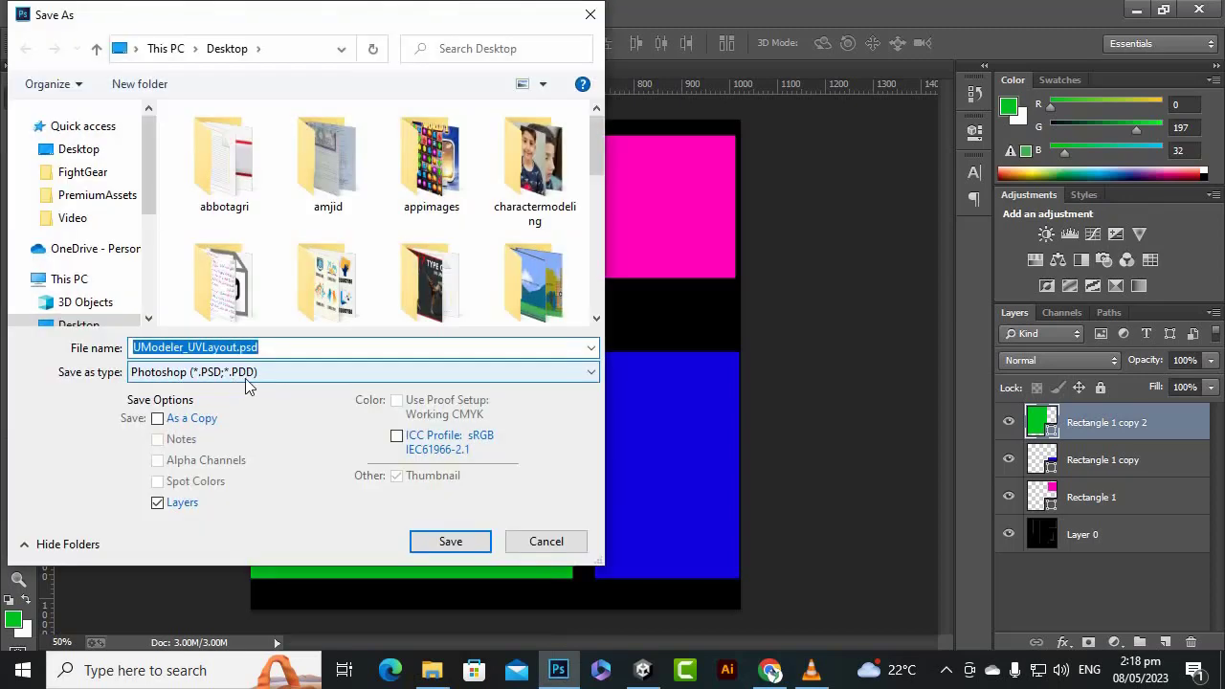
pyautogui.click(246, 382)
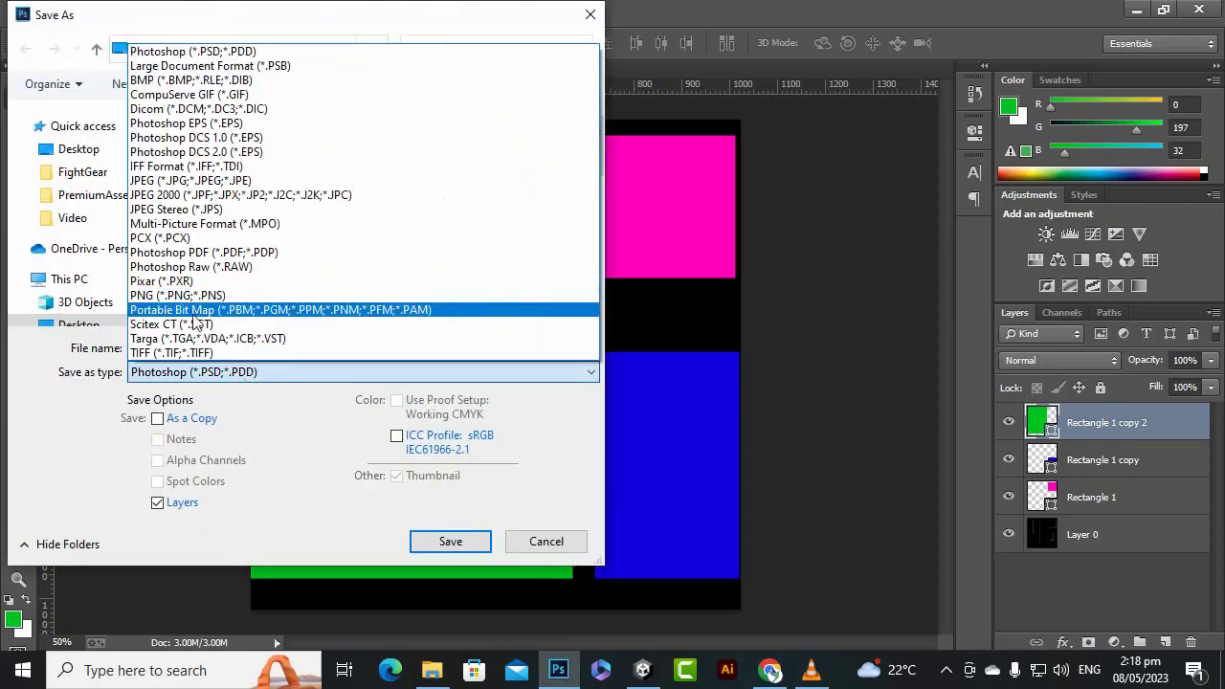
pyautogui.click(182, 294)
pyautogui.click(212, 347)
pyautogui.write('test.png')
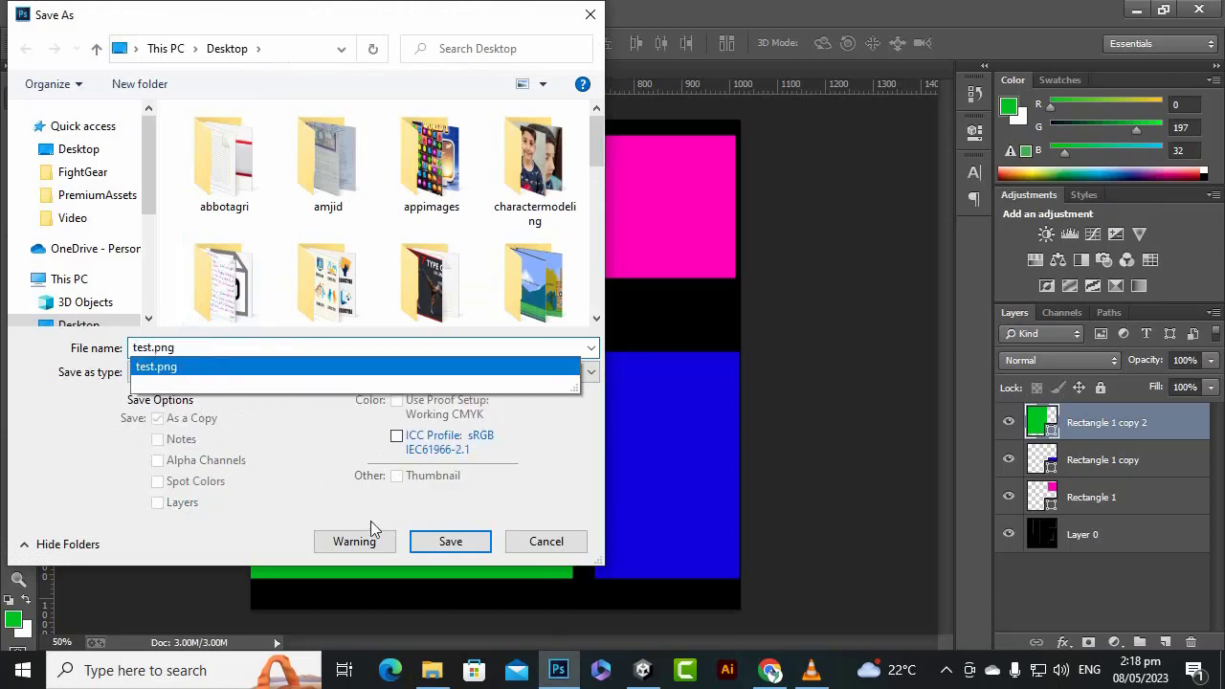
pyautogui.click(450, 542)
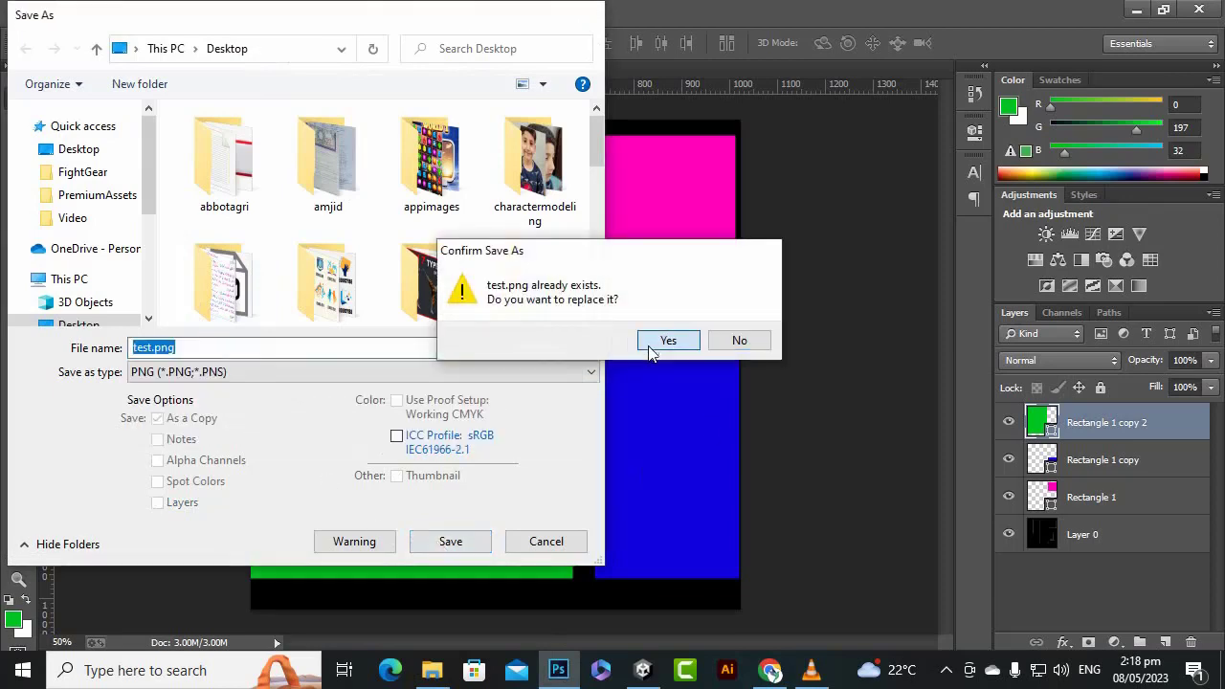
pyautogui.click(668, 342)
pyautogui.click(664, 214)
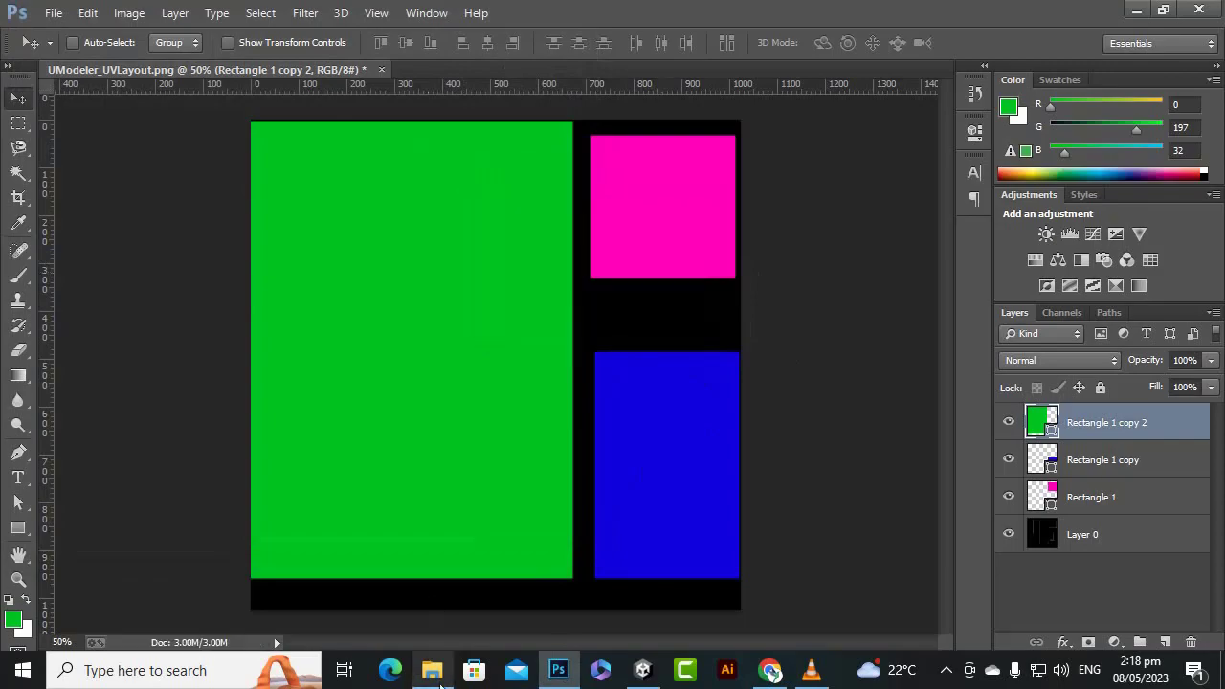
# - Import test.png from the Desktop folder in File Explorer into the Scenes folder of the Unity project
pyautogui.click(432, 670)
pyautogui.scroll(-3, 612, 574)
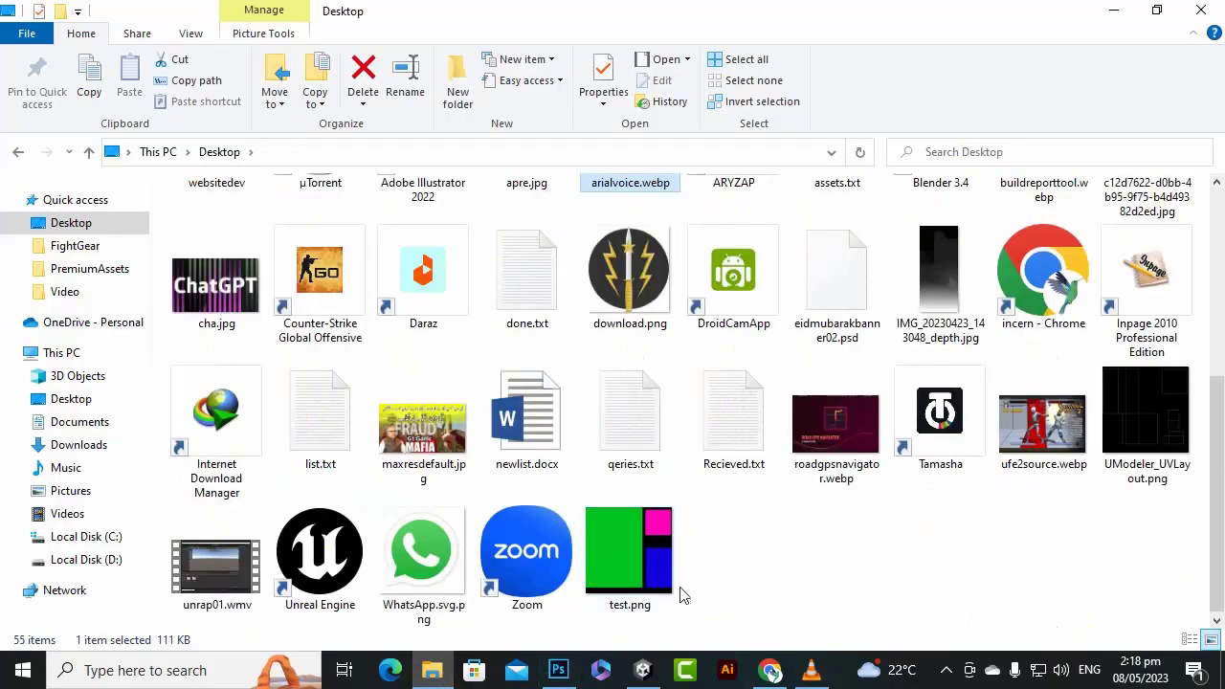
pyautogui.click(647, 586)
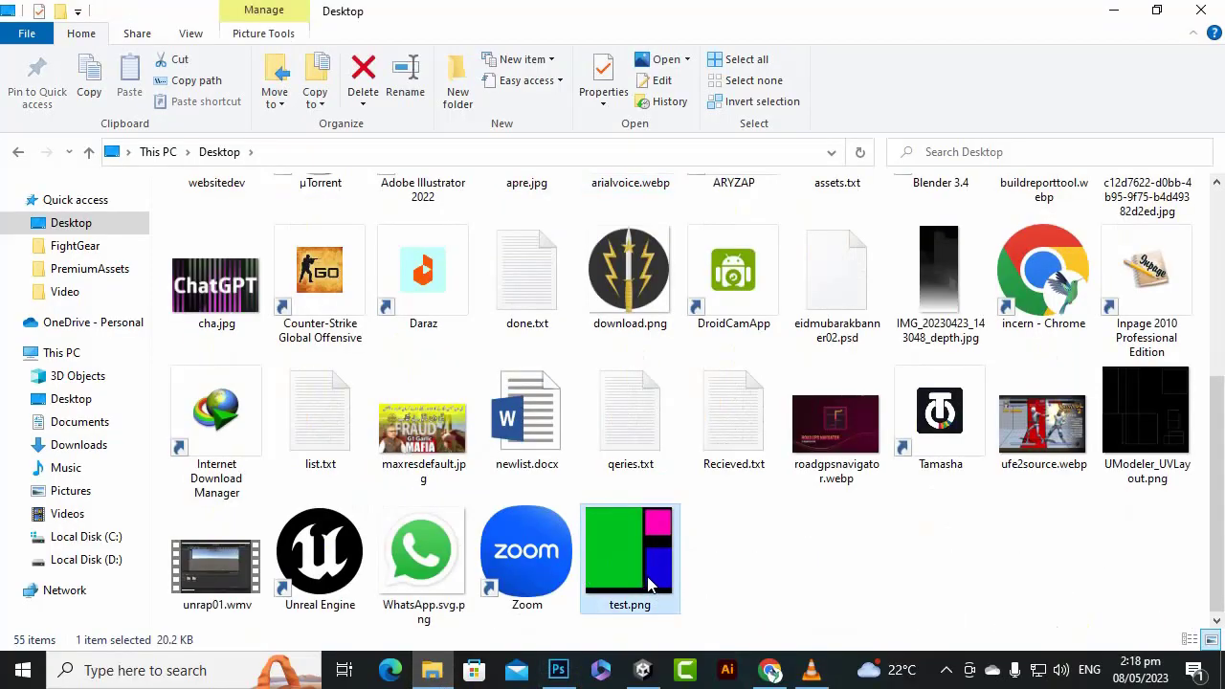
pyautogui.moveTo(648, 586); pyautogui.dragTo(581, 576)
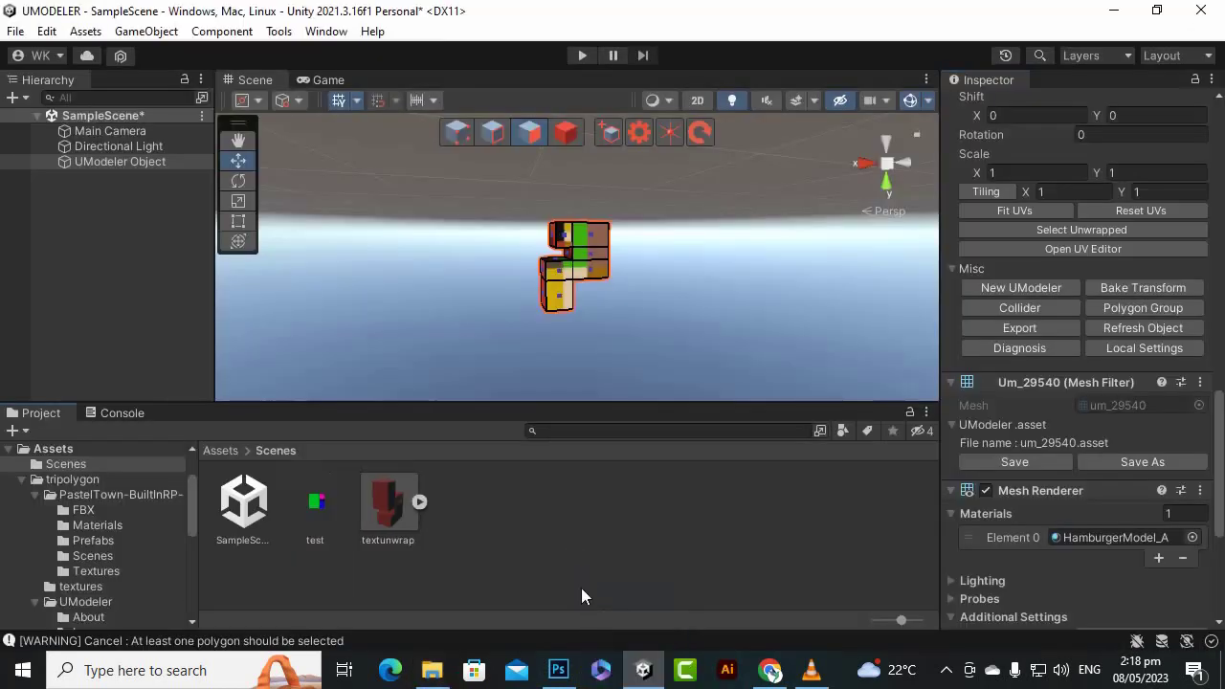
# - Select the UModeler Object, locate its HamburgerModel_A material in the project and open the material's settings
pyautogui.click(103, 160)
pyautogui.scroll(-4, 1034, 511)
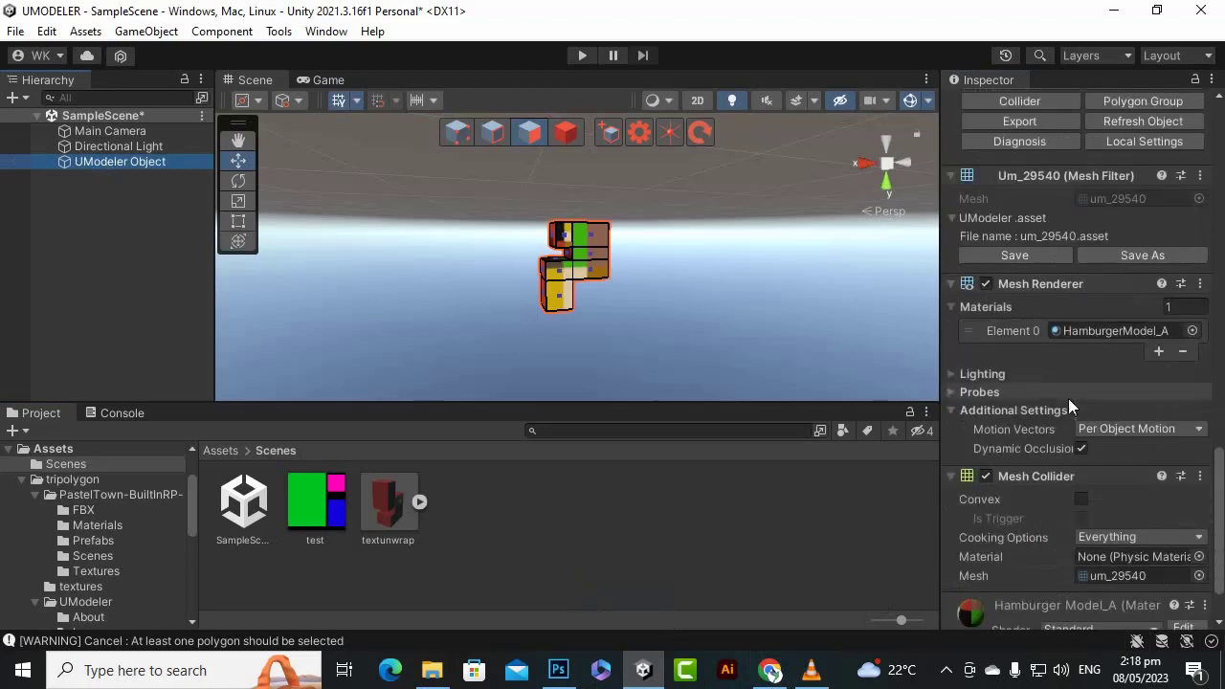
pyautogui.click(1084, 332)
pyautogui.click(552, 541)
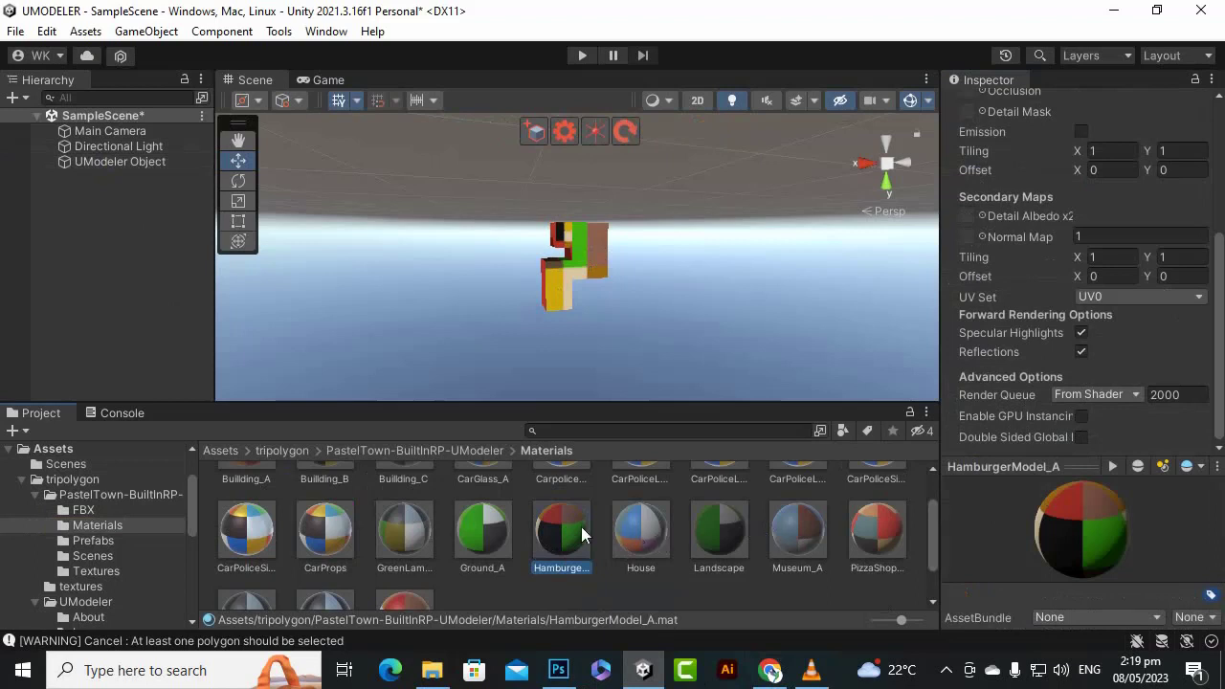
# - Assign the test texture from the Assets/Scenes folder as the Albedo map of the HamburgerModel_A material
pyautogui.scroll(2, 1148, 234)
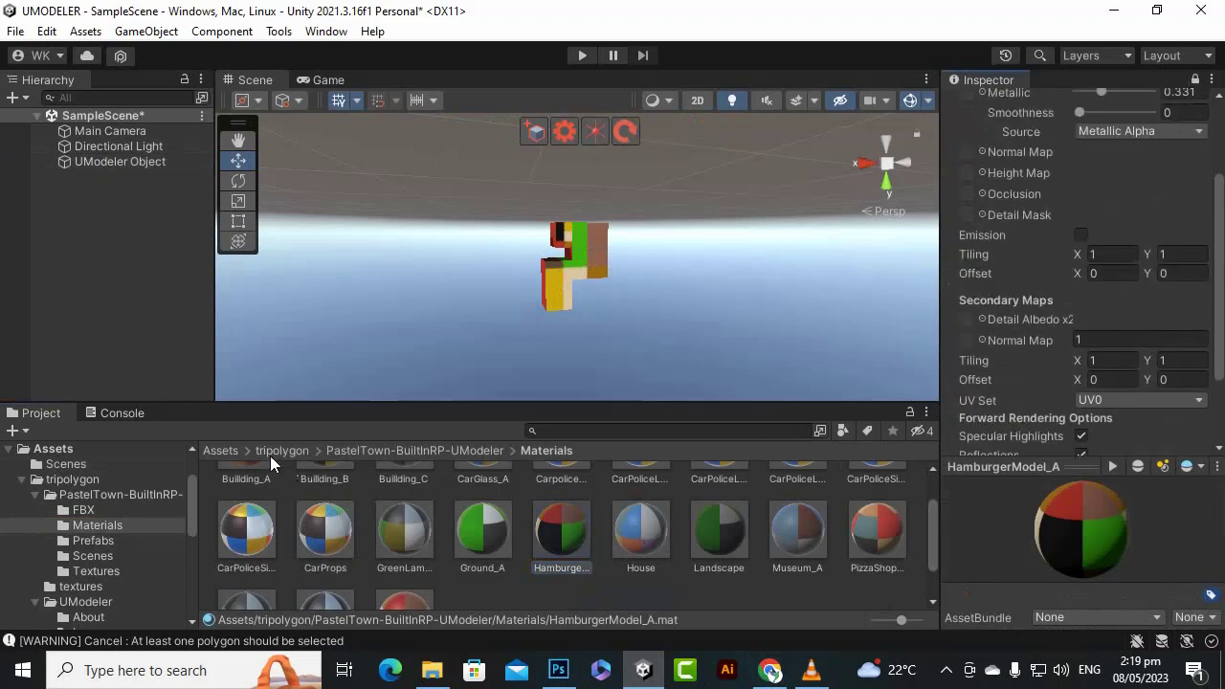
pyautogui.click(220, 451)
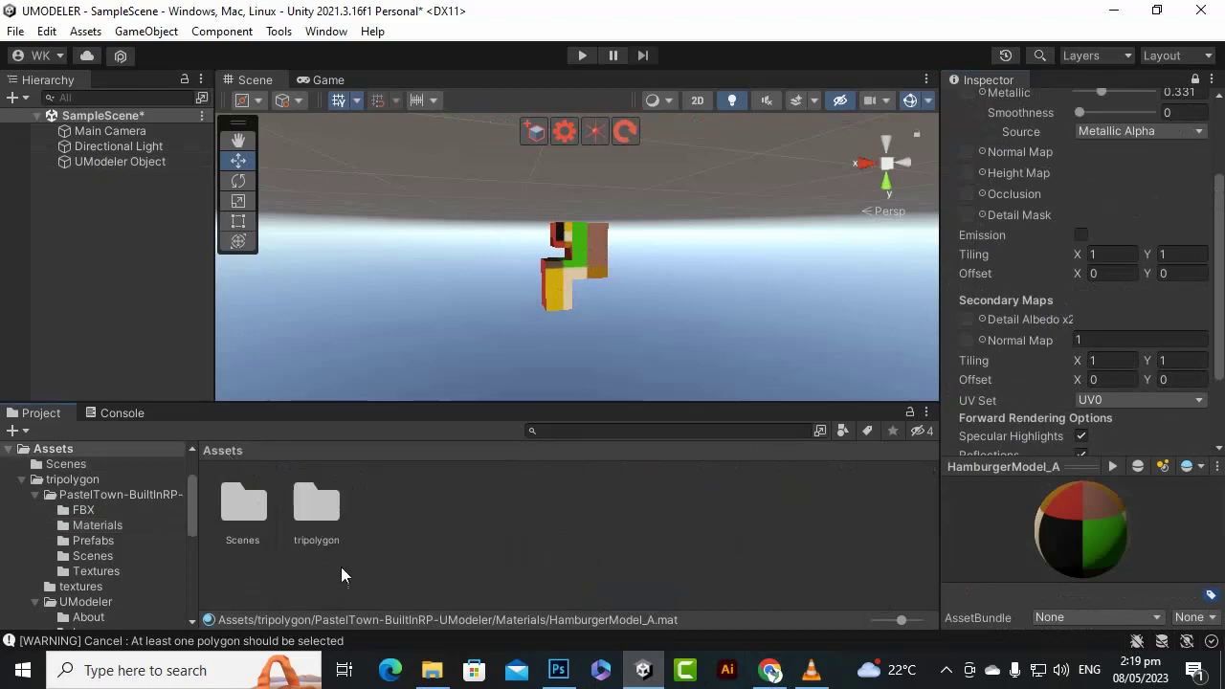
pyautogui.doubleClick(245, 505)
pyautogui.scroll(-2, 1163, 310)
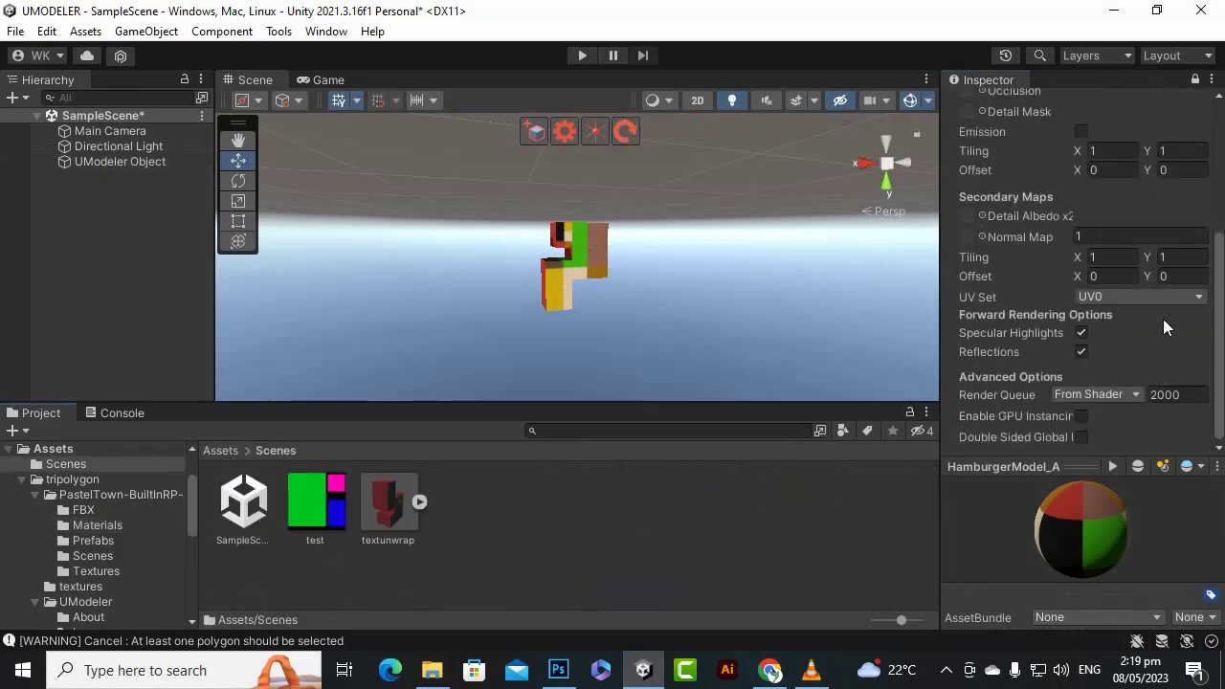
pyautogui.scroll(5, 1134, 349)
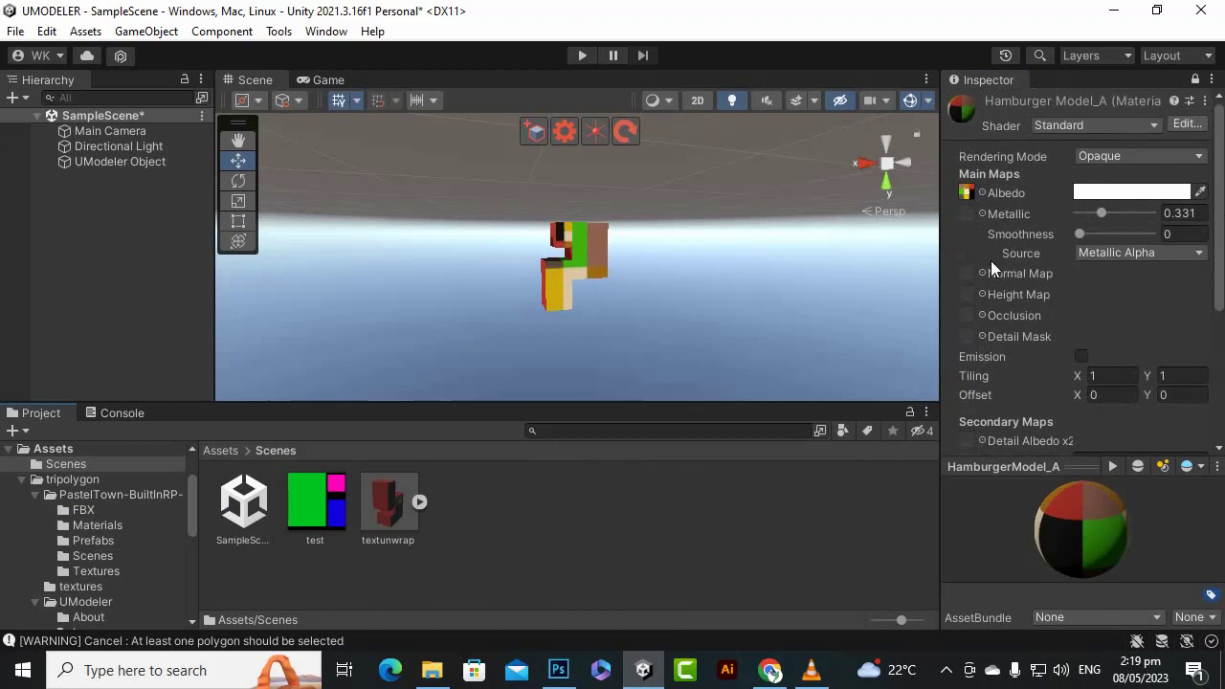
pyautogui.moveTo(329, 513); pyautogui.dragTo(966, 195)
# - Examine the textured block model from several sides to check how the colours fall on its faces
pyautogui.scroll(5, 614, 200)
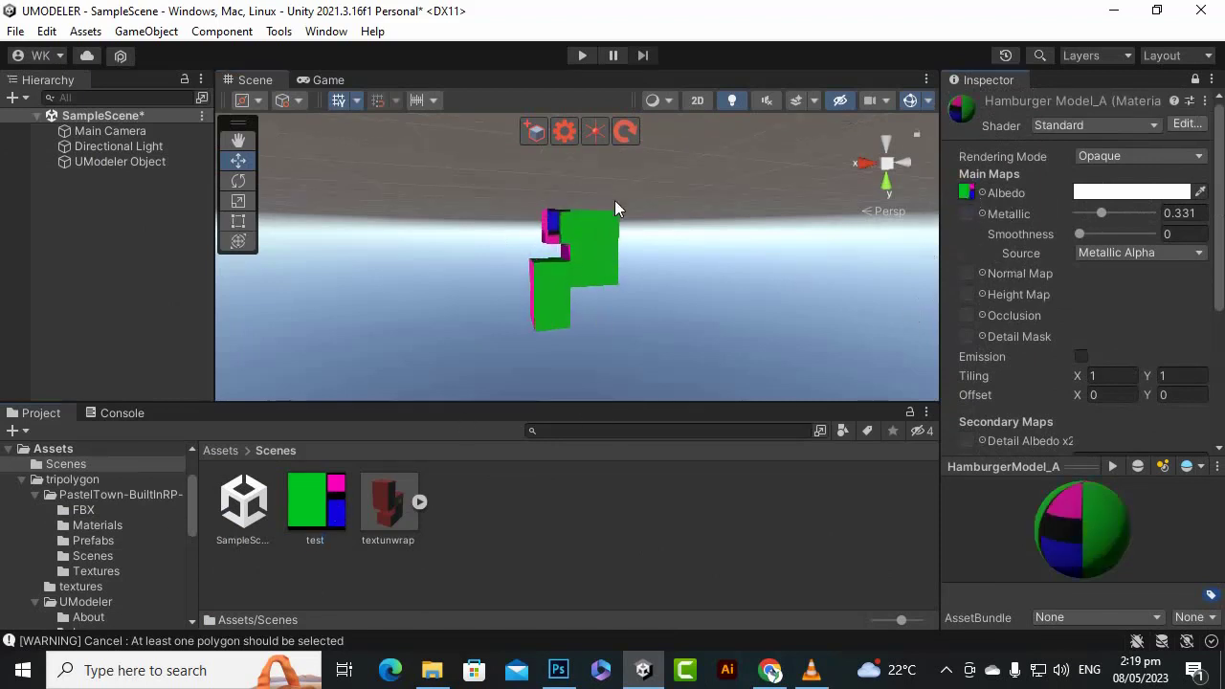
pyautogui.keyDown('alt'); pyautogui.moveTo(581, 284); pyautogui.dragTo(162, 328); pyautogui.keyUp('alt')
pyautogui.keyDown('alt'); pyautogui.moveTo(1099, 458); pyautogui.dragTo(585, 305); pyautogui.keyUp('alt')
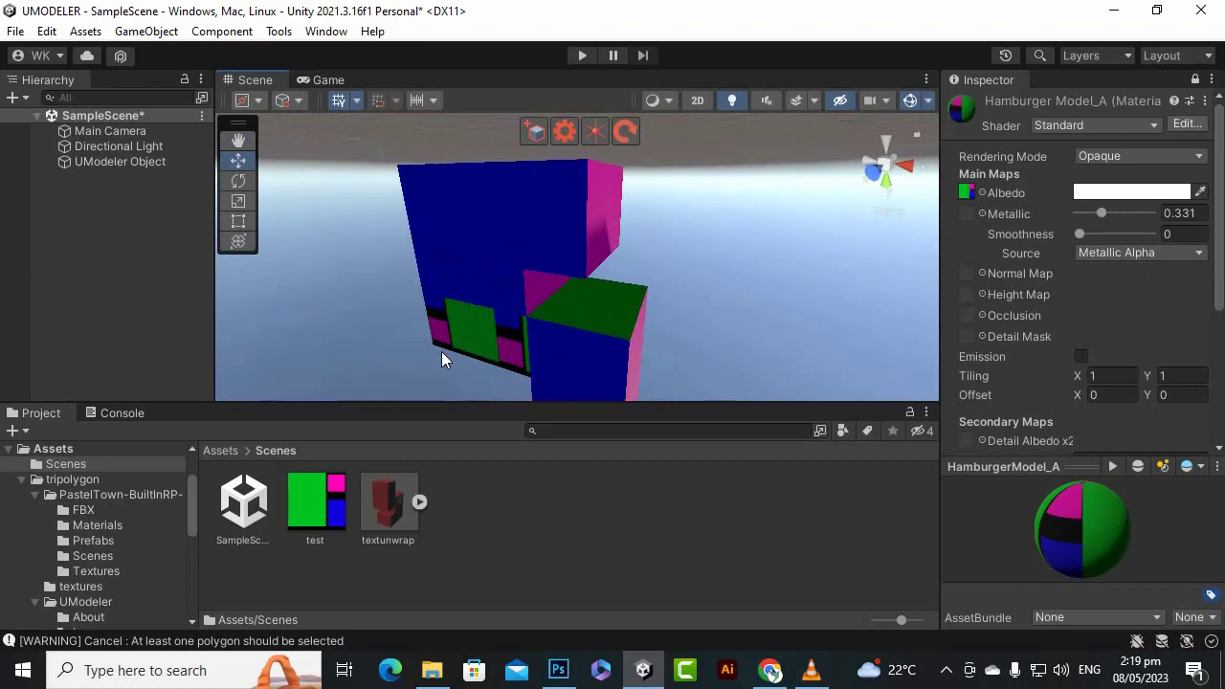
pyautogui.scroll(-8, 442, 320)
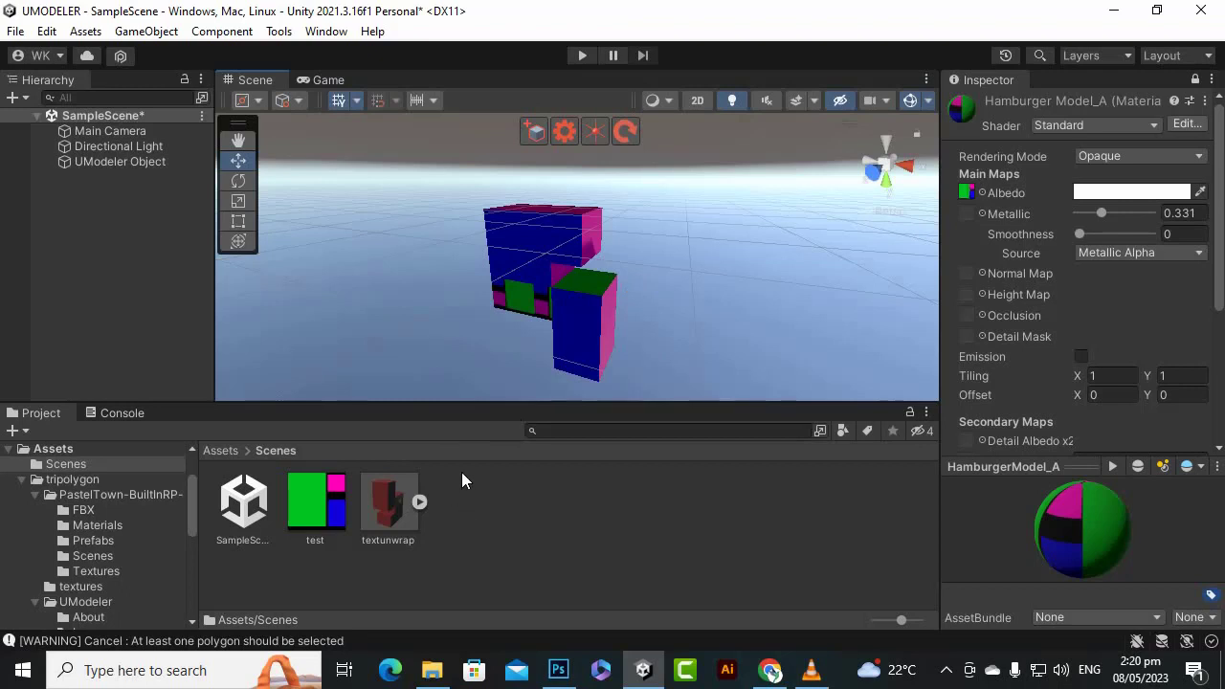
pyautogui.click(945, 670)
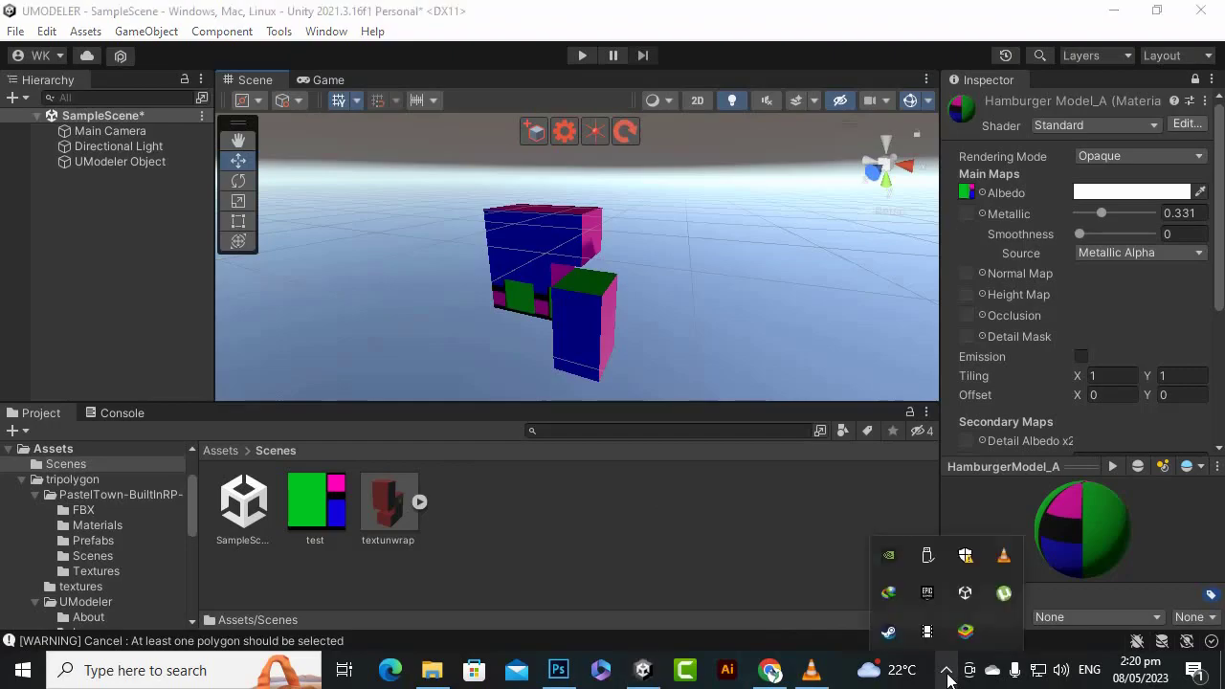